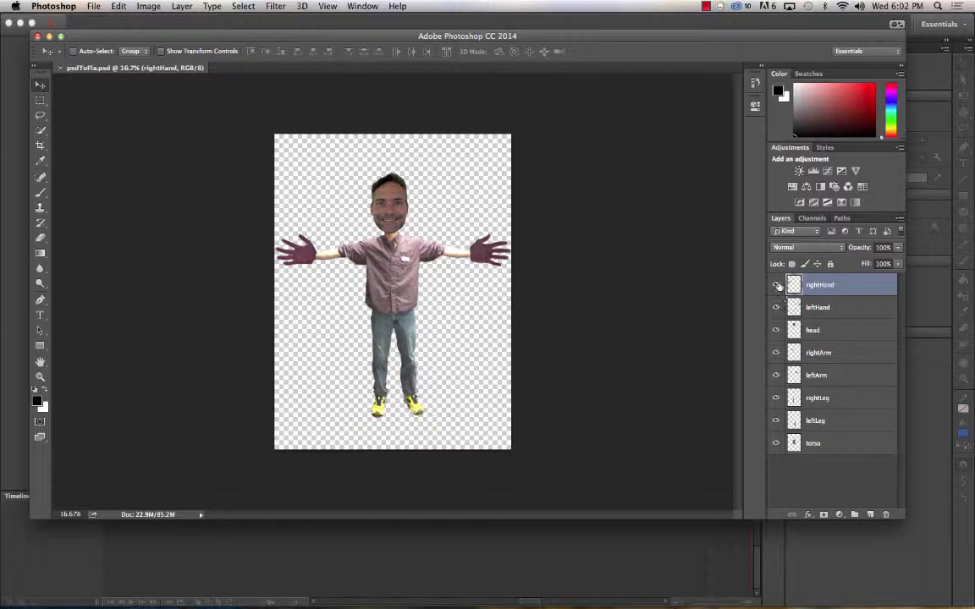
- Show only the torso layer, and make the leg, arm, head and hand layers visible again one by one
alt+click(776, 443)
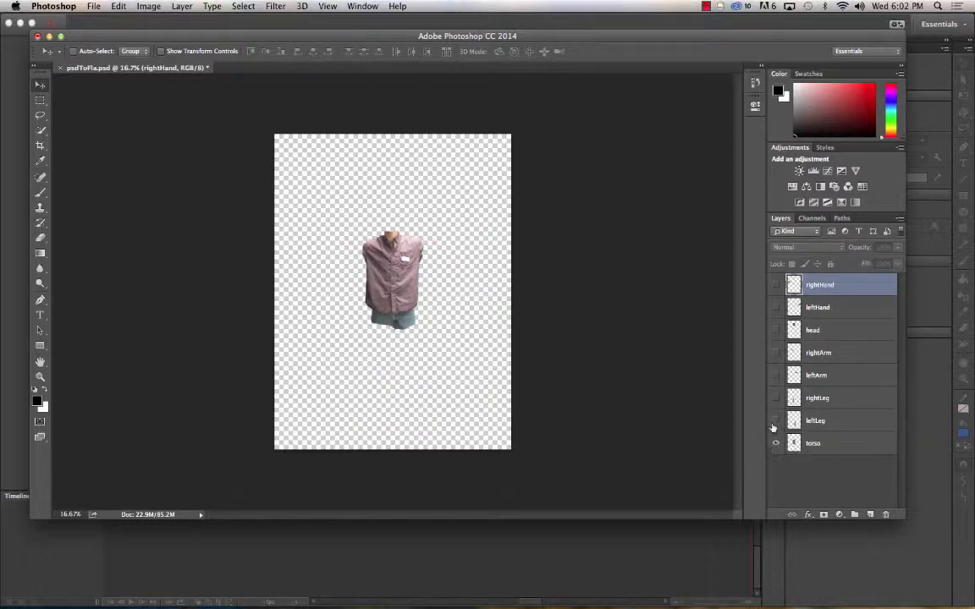
click(775, 420)
click(776, 397)
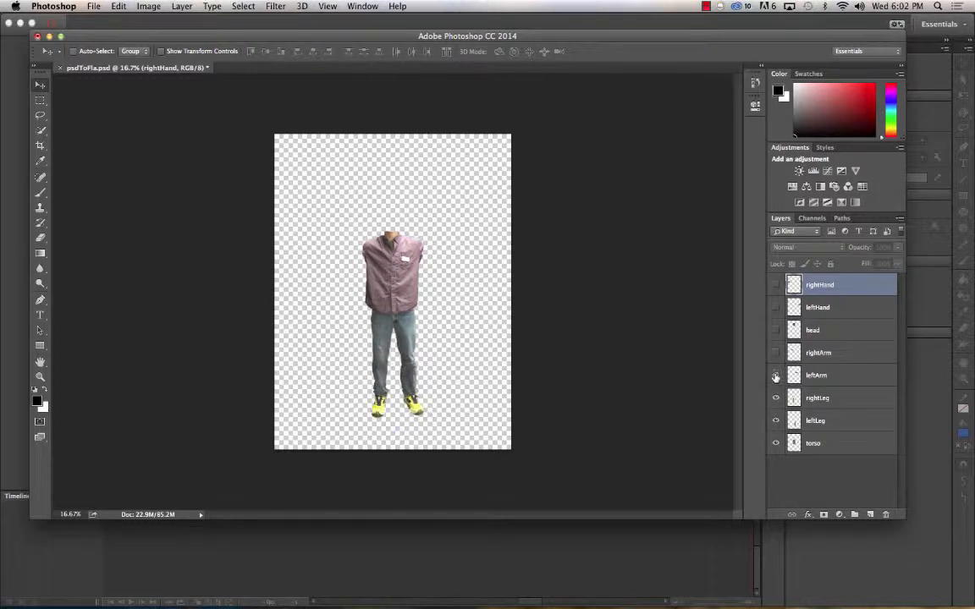
click(776, 375)
click(776, 353)
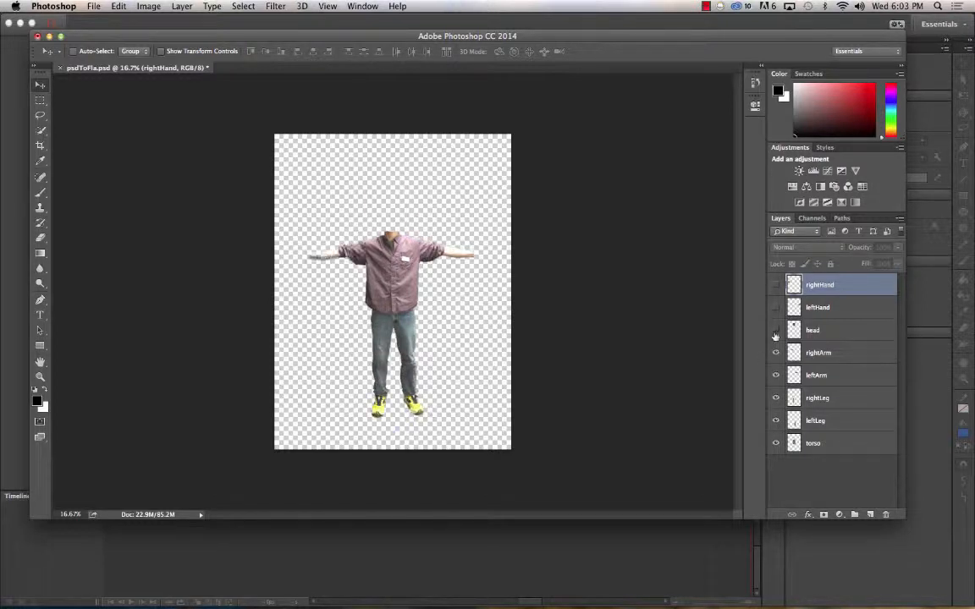
click(776, 330)
click(776, 308)
click(776, 284)
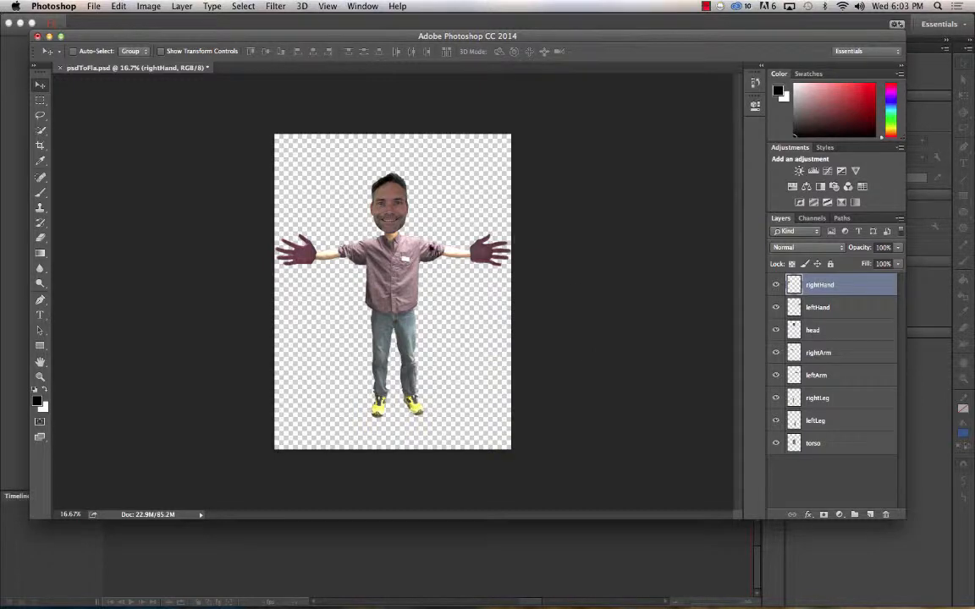
- Switch to Flash Professional and create a new HTML5 Canvas document
click(424, 576)
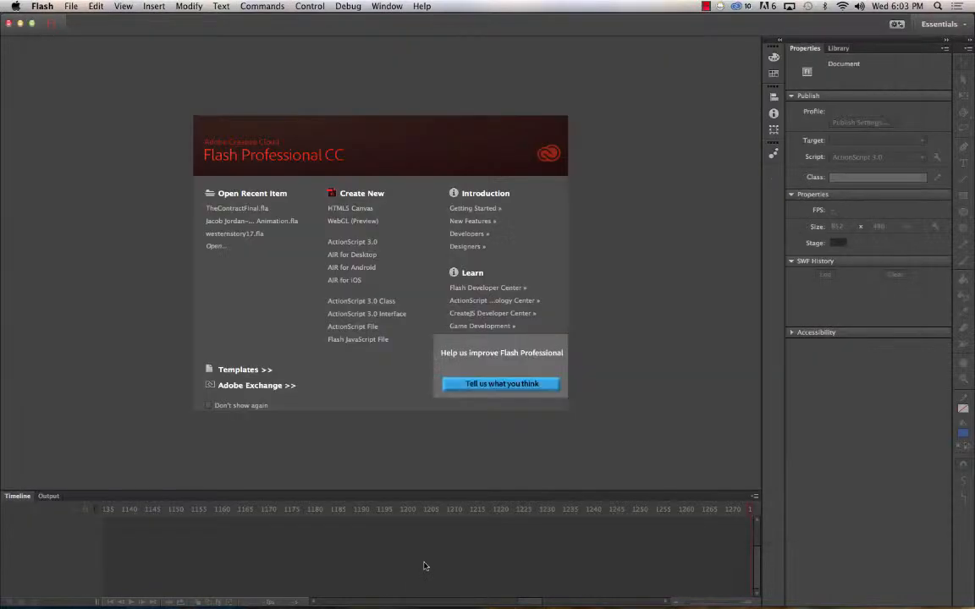
click(355, 208)
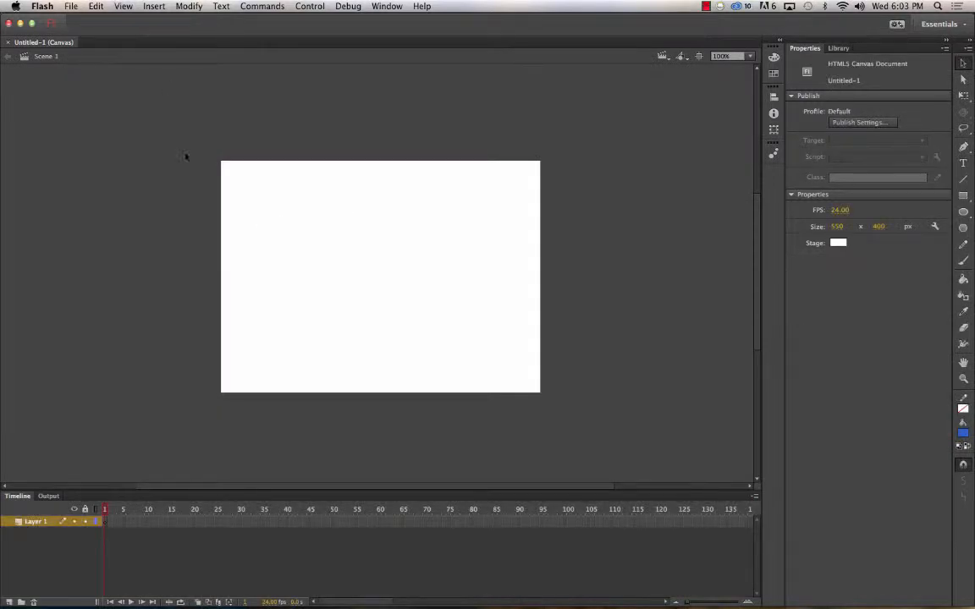
- Save the document as psToFlaDemo.fla in the concepts folder on the Instructor drive, with the file extension shown
click(71, 6)
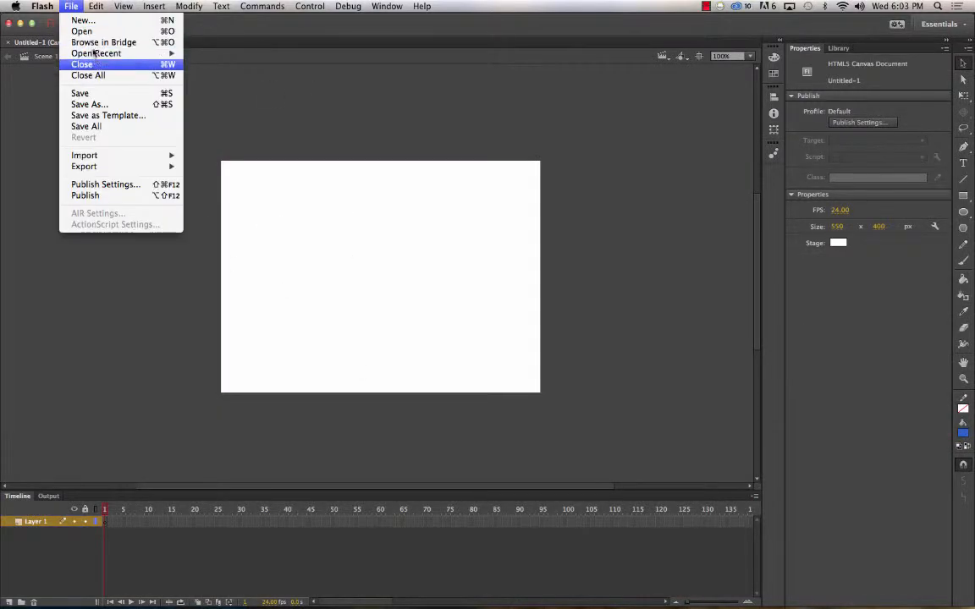
click(94, 103)
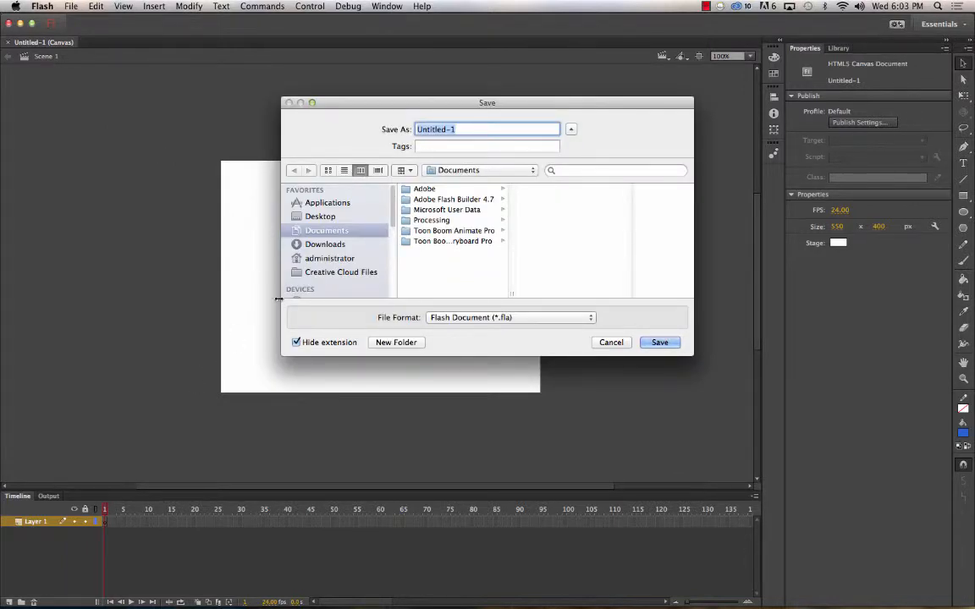
scroll(301, 265, down, 4)
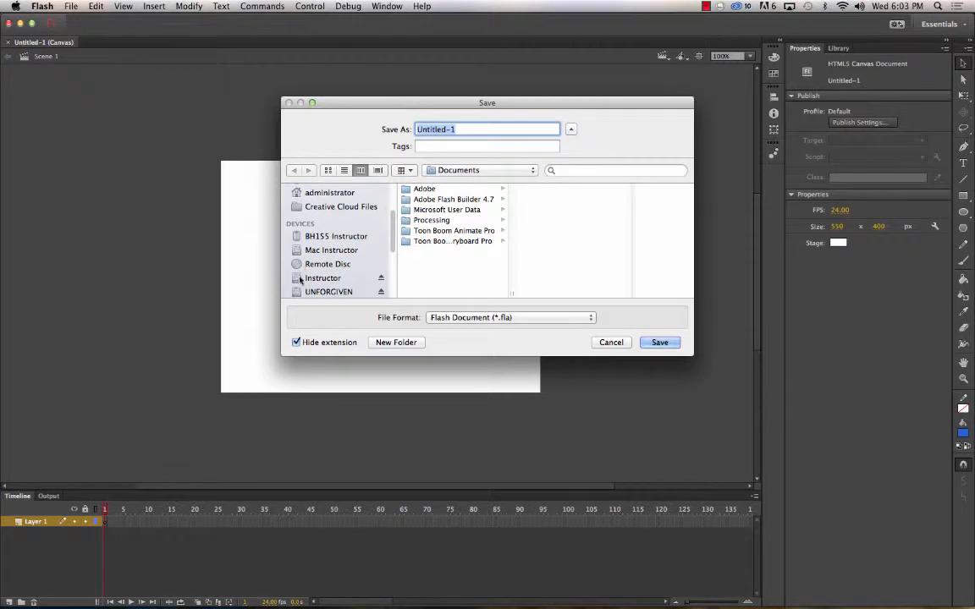
click(309, 278)
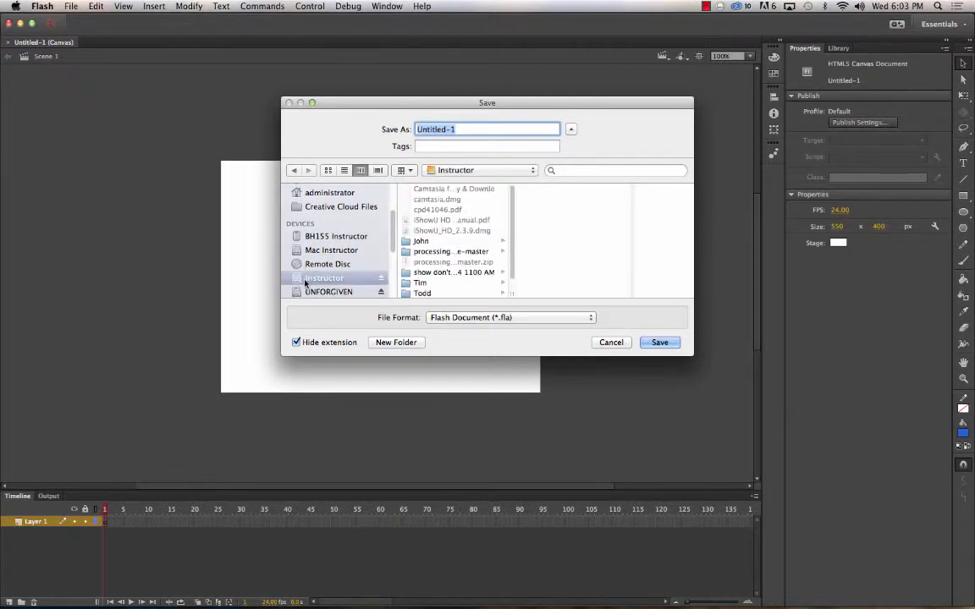
click(432, 241)
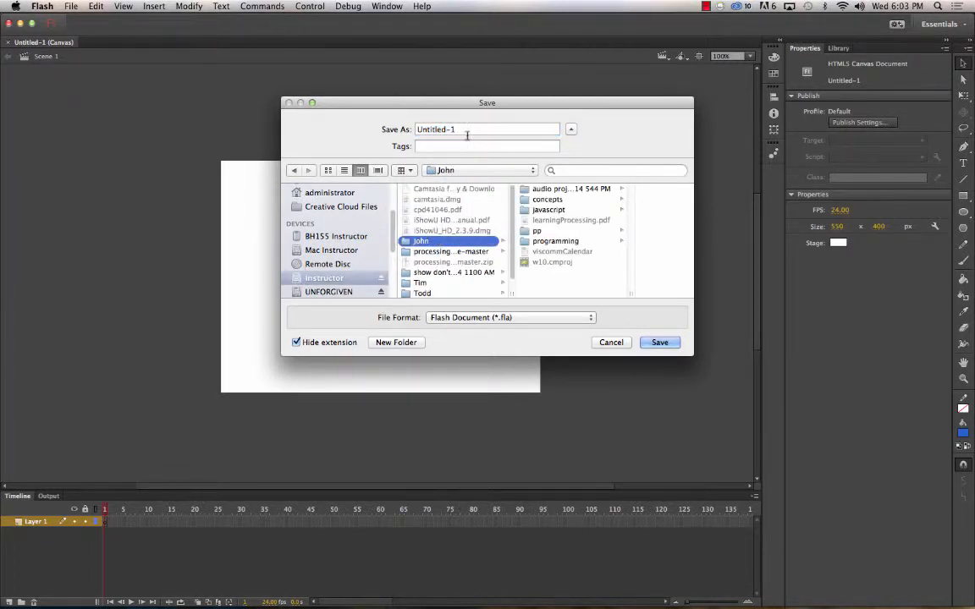
drag(466, 132, 338, 112)
text(p)
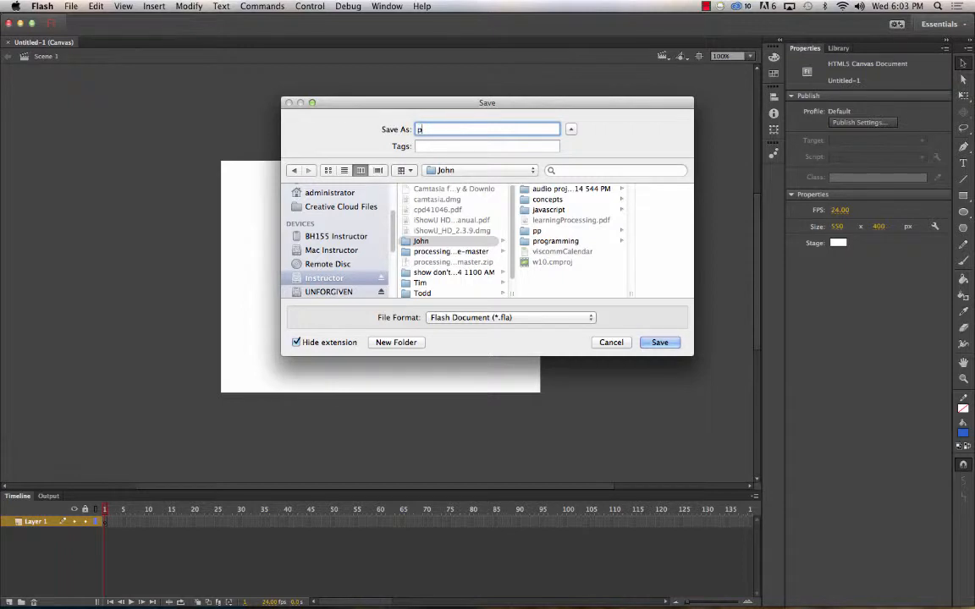
text(sToFlaDemo)
click(546, 199)
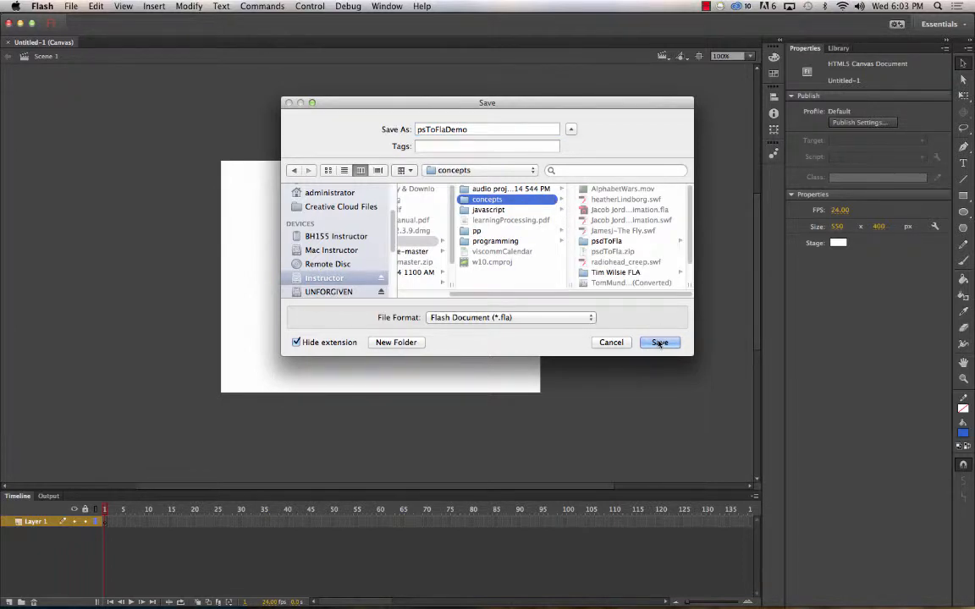
click(302, 341)
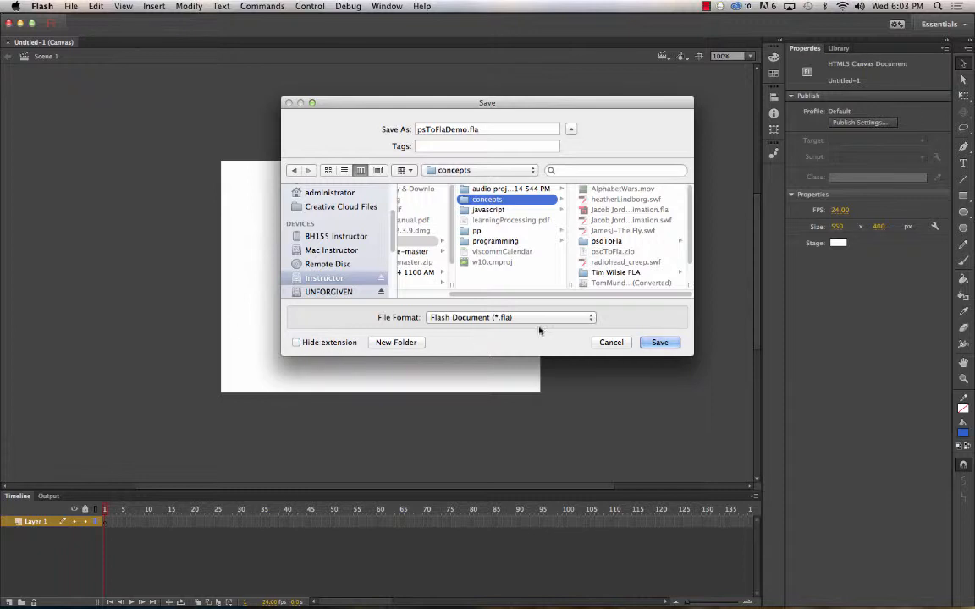
click(662, 343)
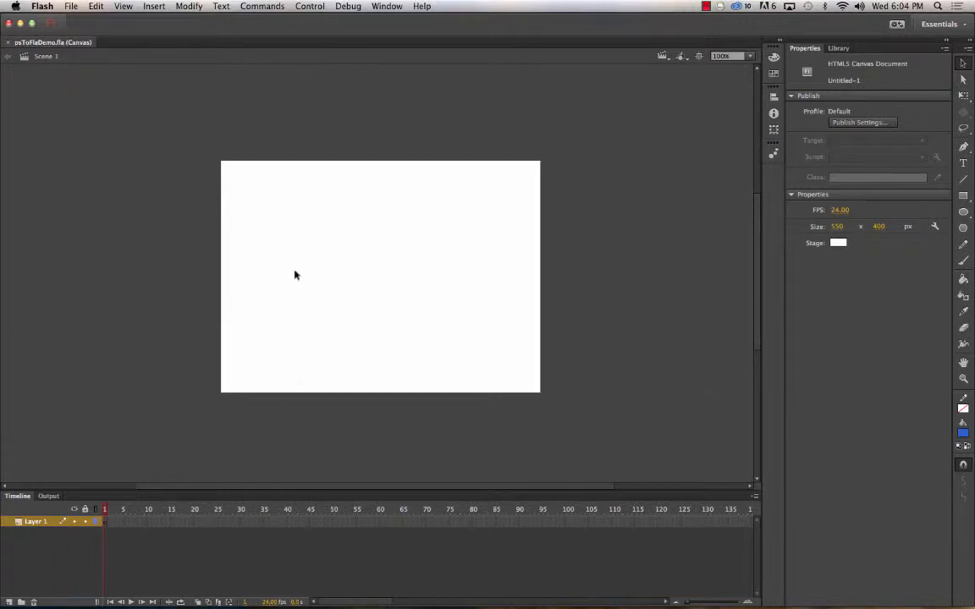
- Turn off Auto-Recovery and set the user interface to Light in the general preferences
click(50, 6)
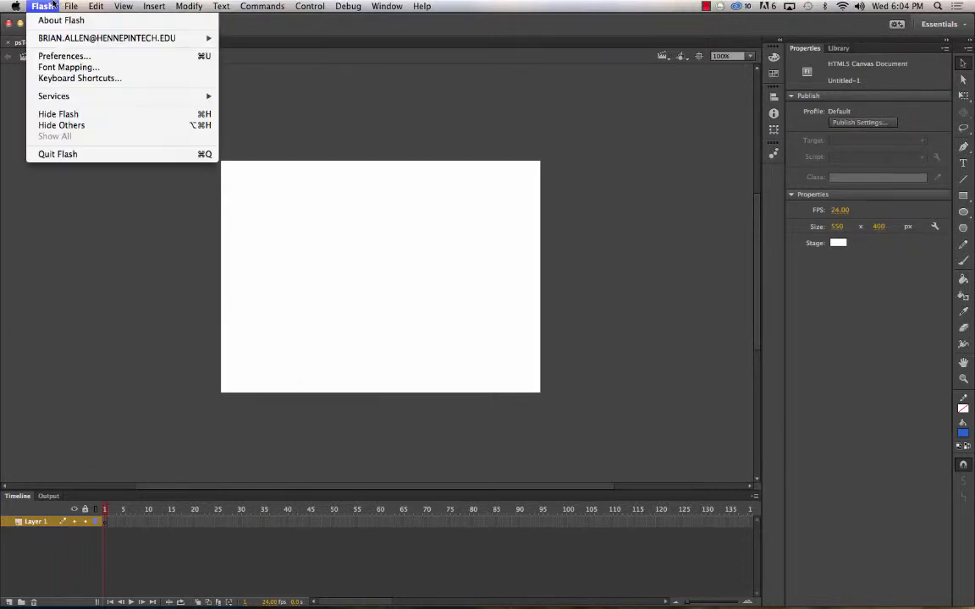
click(59, 56)
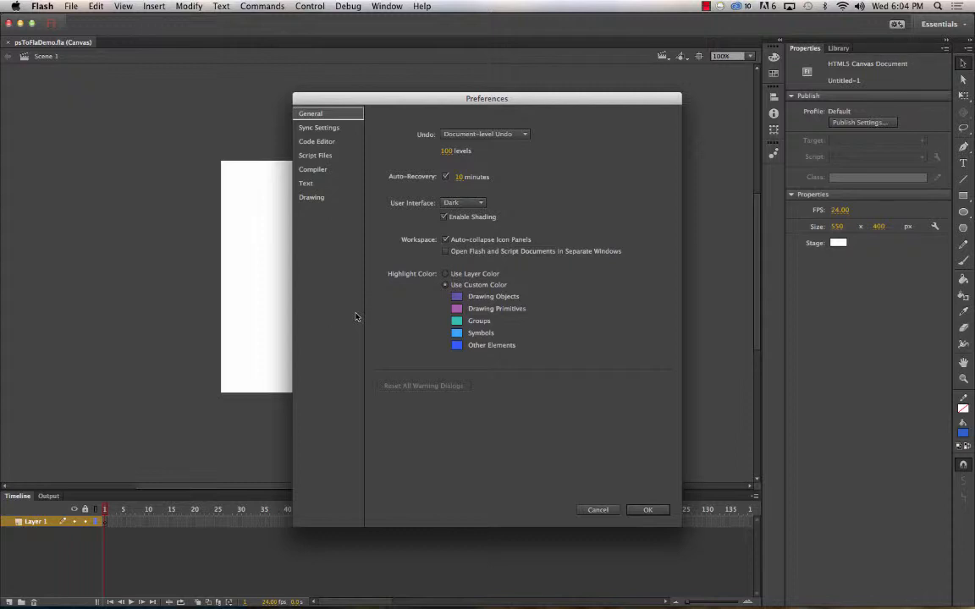
click(455, 177)
click(446, 177)
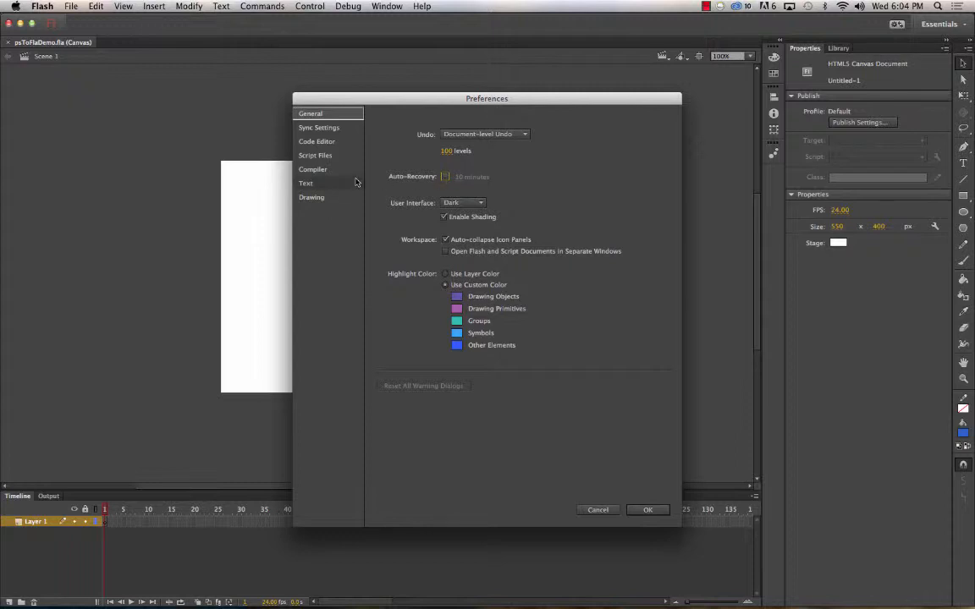
click(463, 204)
click(460, 227)
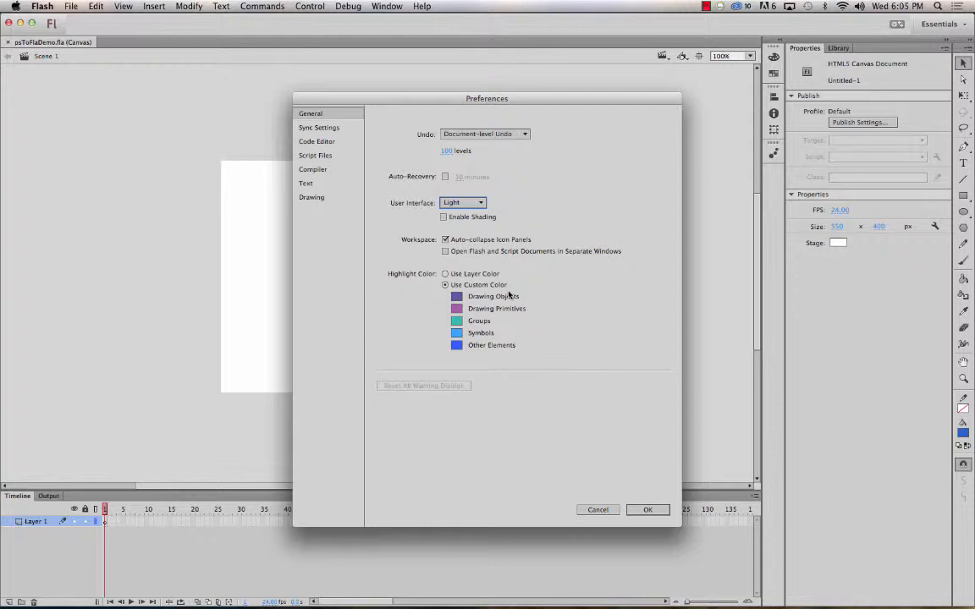
click(648, 510)
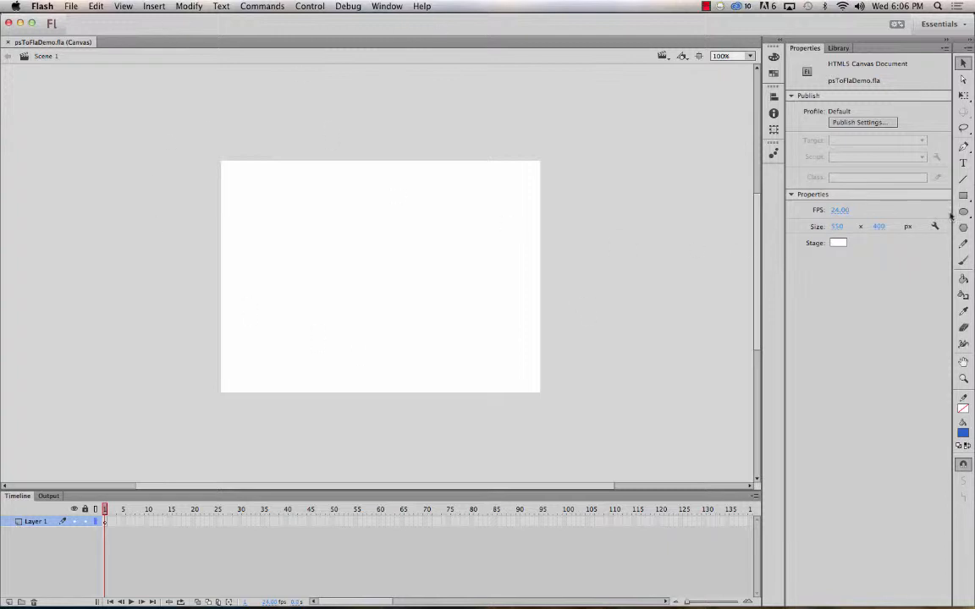
- Set the stage size to 960 x 500 px
click(834, 226)
text(8)
key(BackSpace)
text(960)
key(Tab)
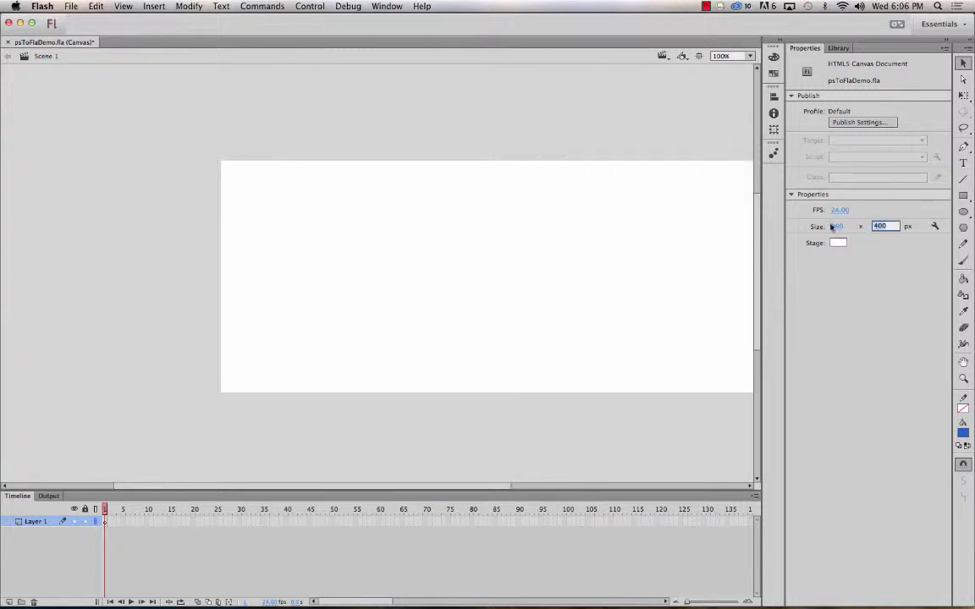
text(500)
key(Return)
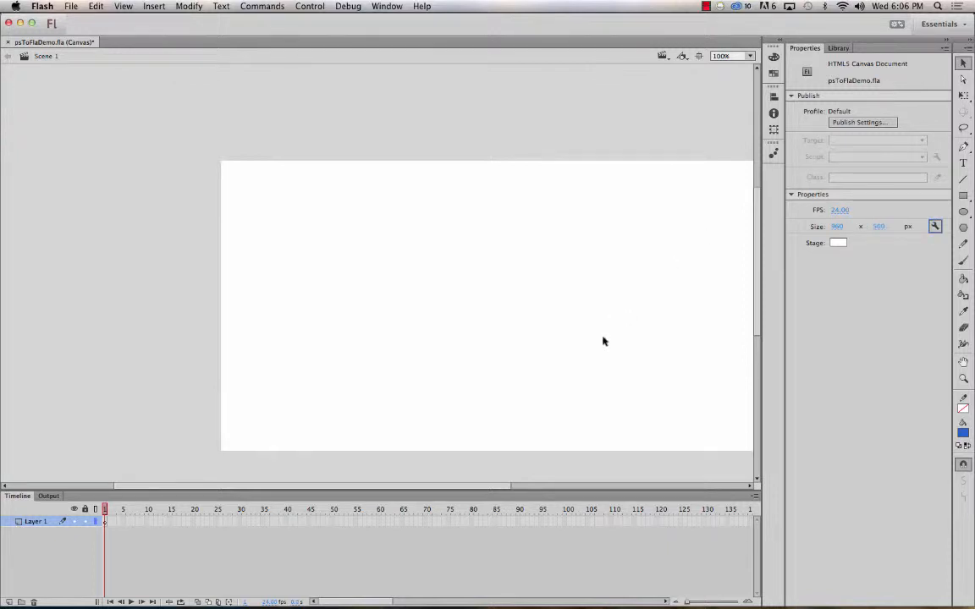
drag(480, 337, 363, 270)
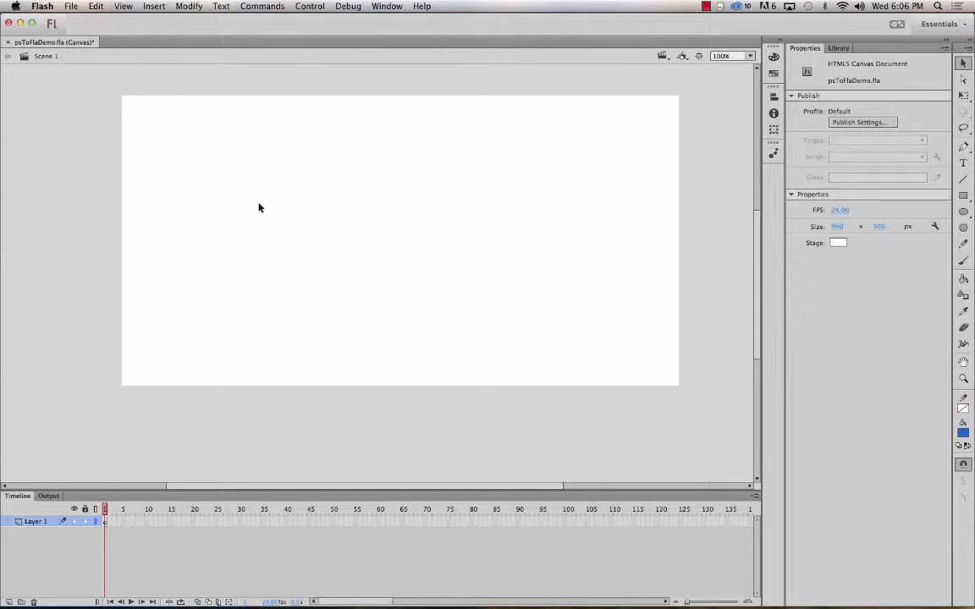
- Import psdToFla.psd from the psdToFla folder to the stage, converting its layers to Flash layers as single flattened bitmaps
click(75, 5)
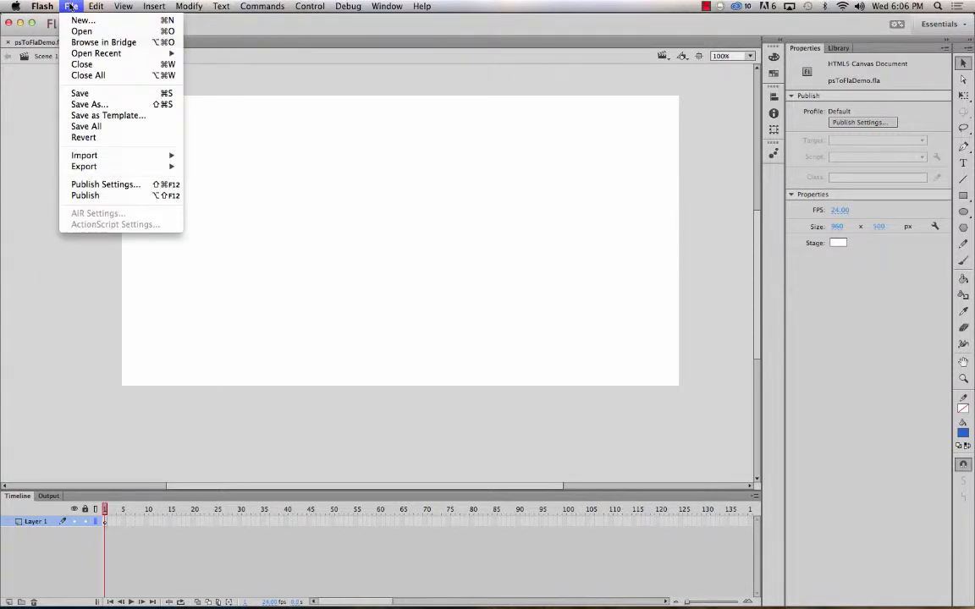
mouse_move(115, 160)
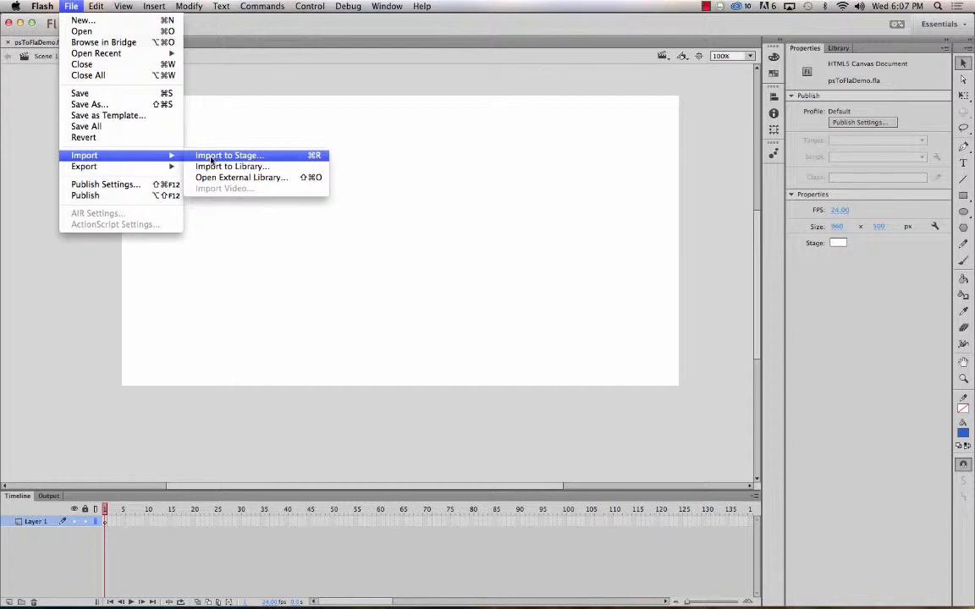
click(211, 156)
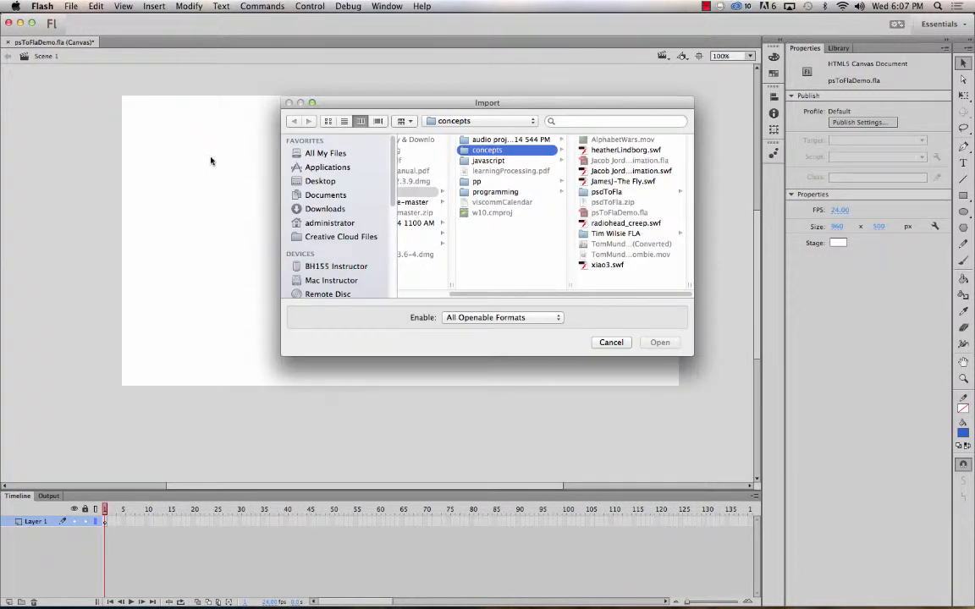
click(606, 191)
click(613, 140)
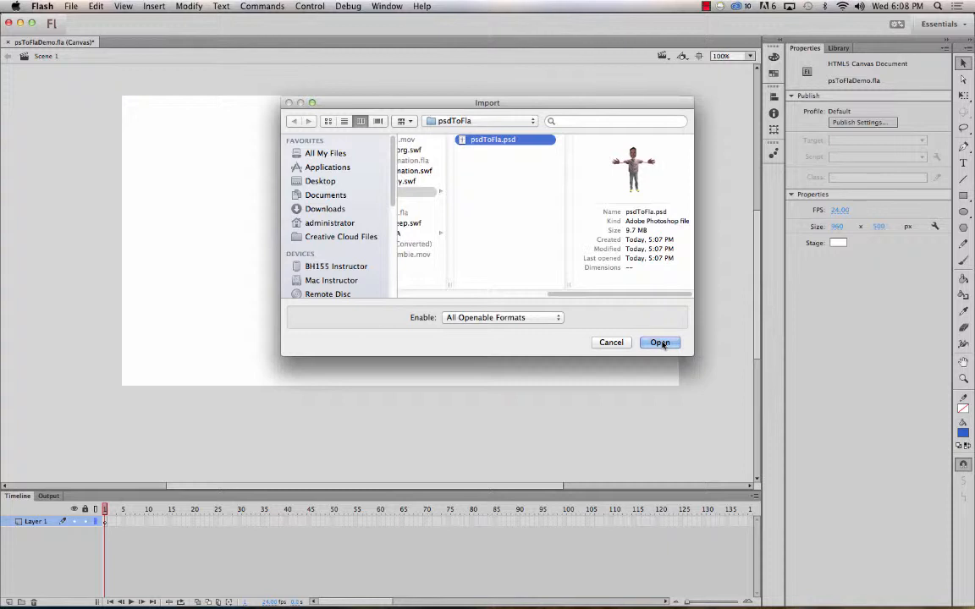
click(660, 343)
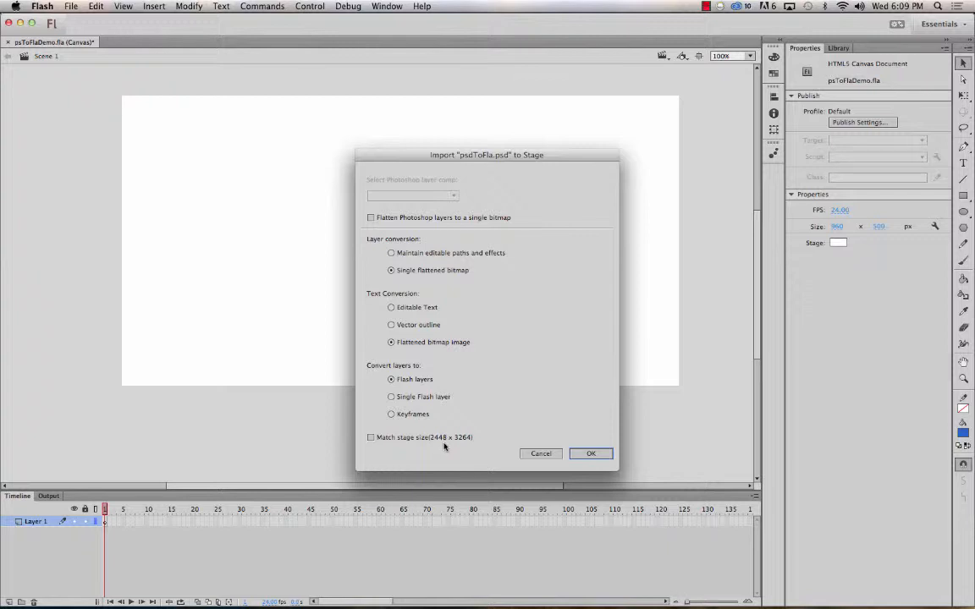
click(592, 454)
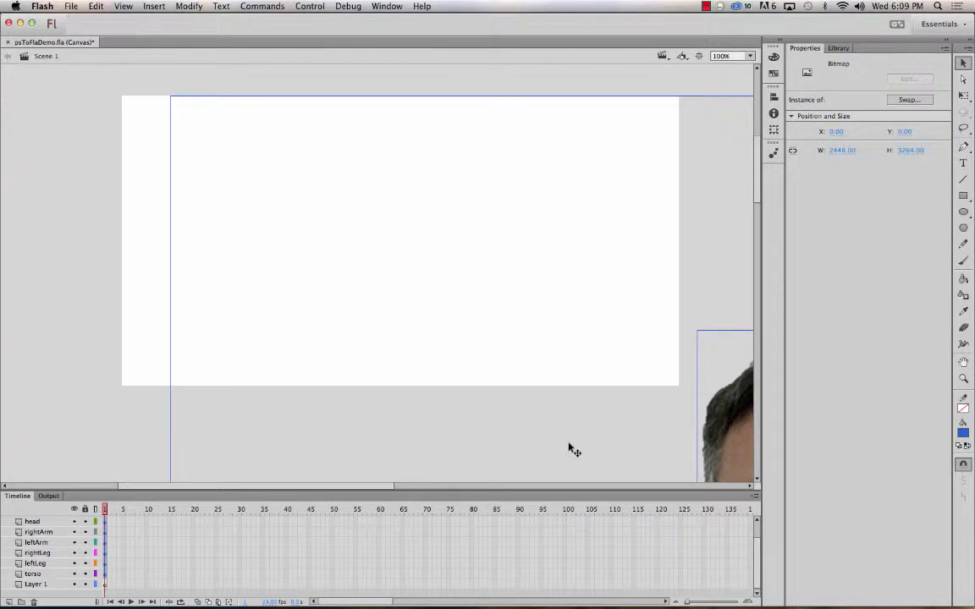
- Scale all the imported character bitmaps down together to about 645 x 860 px with Free Transform and move them onto the stage
key(super+minus)
key(super+minus)
key(super+minus)
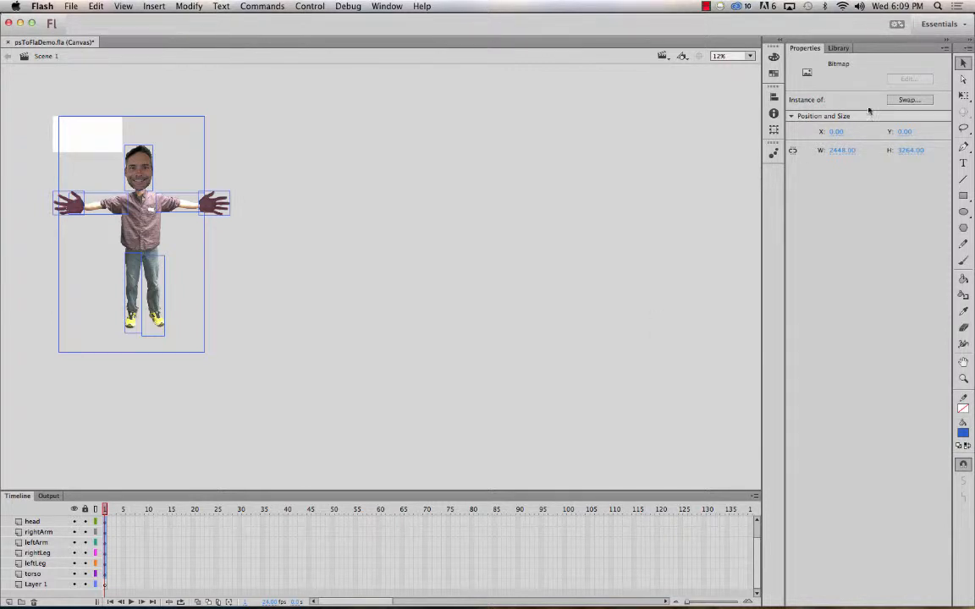
click(963, 96)
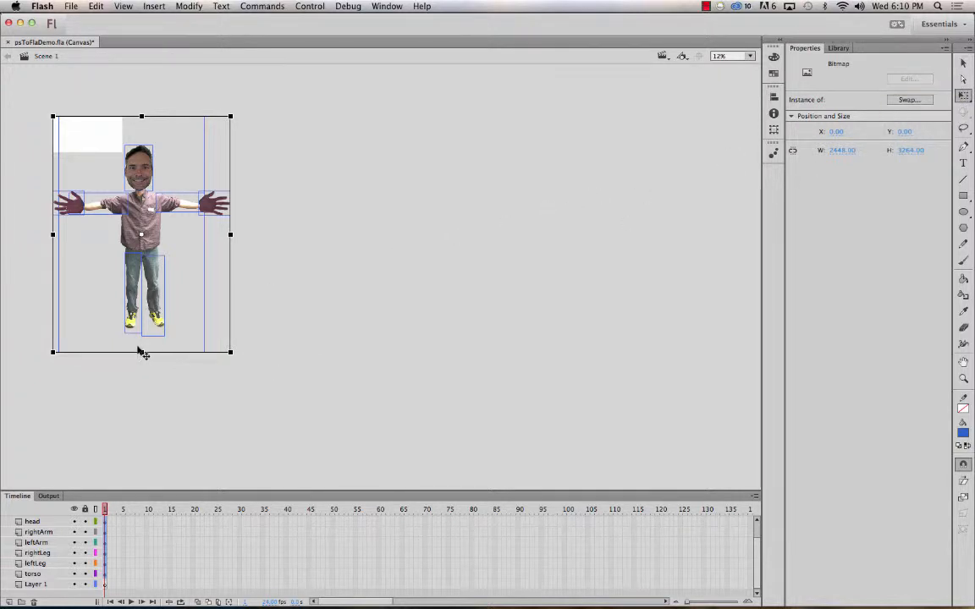
drag(230, 351, 189, 302)
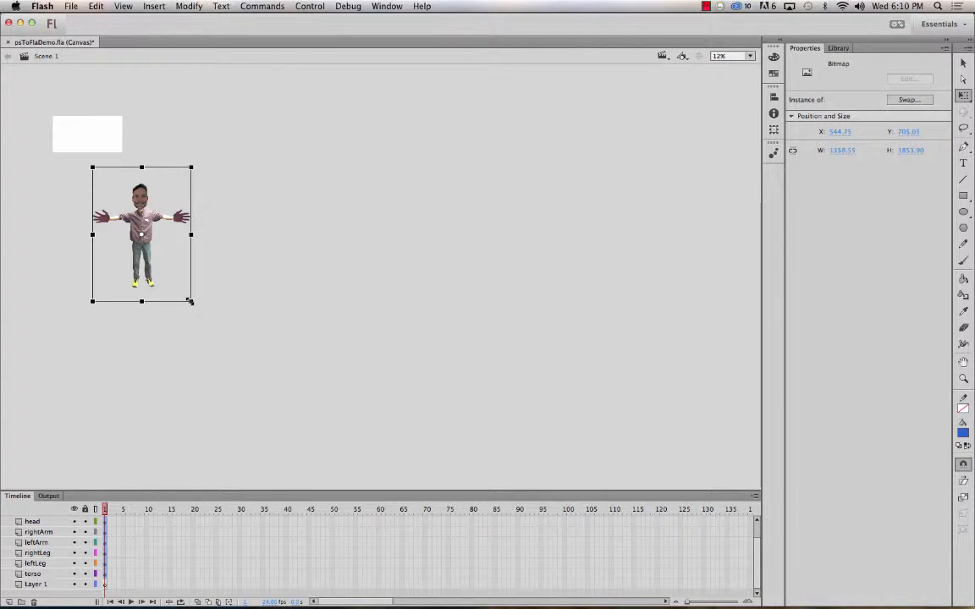
drag(189, 302, 169, 264)
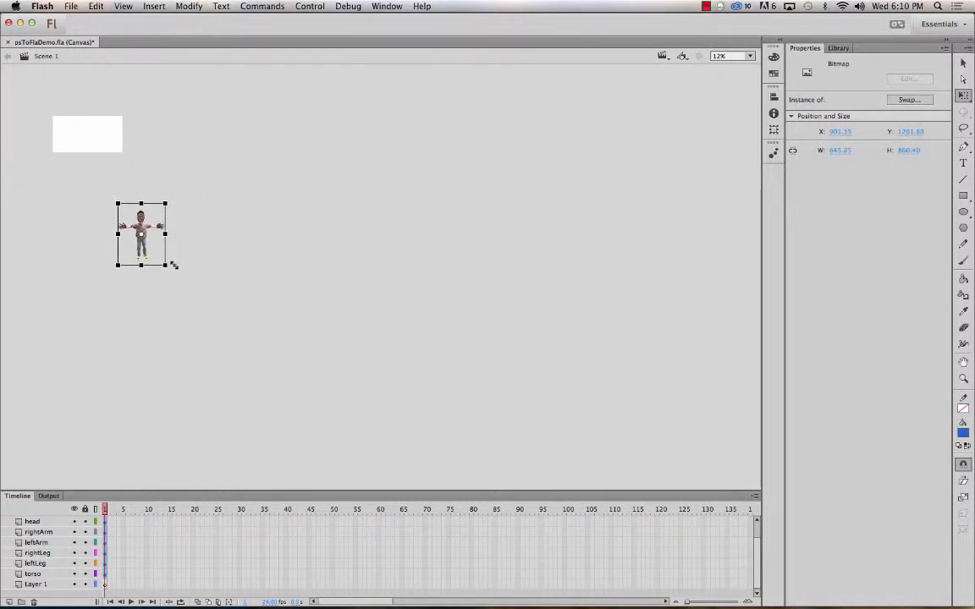
drag(140, 208, 92, 113)
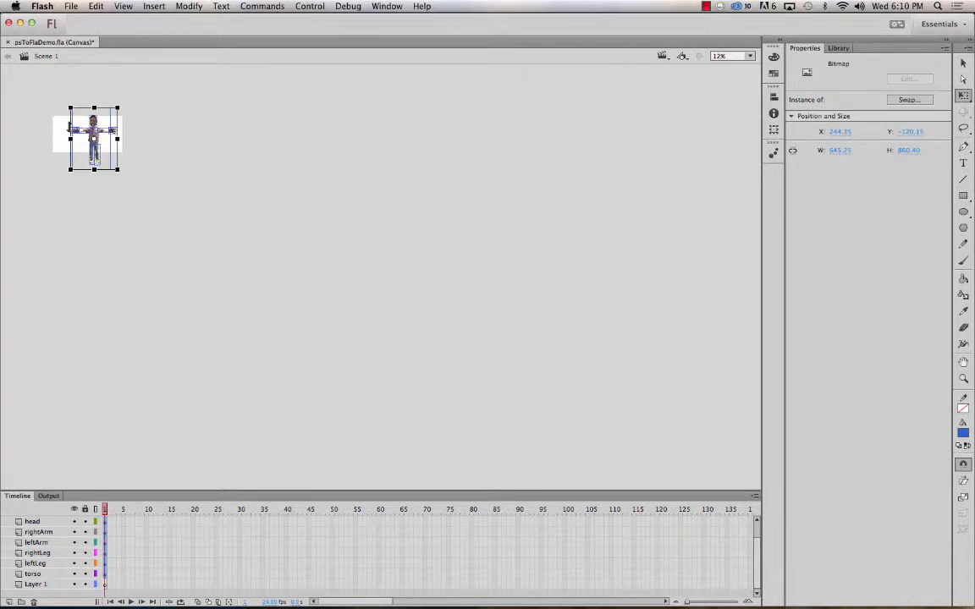
- Scale the whole character down further to about 492 x 656 px, move it to about X 244, Y -72, and deselect it
key(super+minus)
key(super+minus)
key(super+equal)
key(super+equal)
key(super+equal)
key(super+equal)
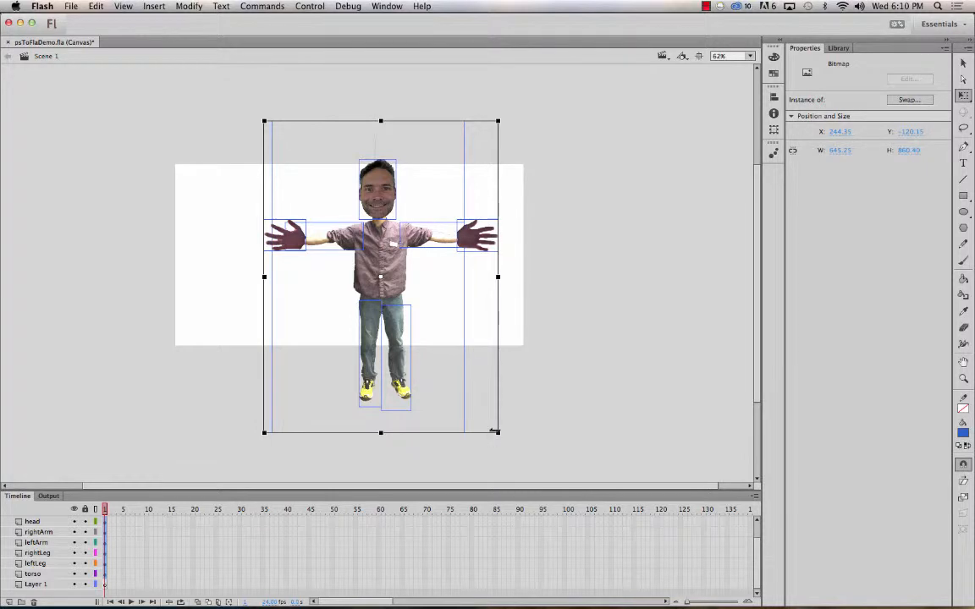
drag(497, 432, 470, 396)
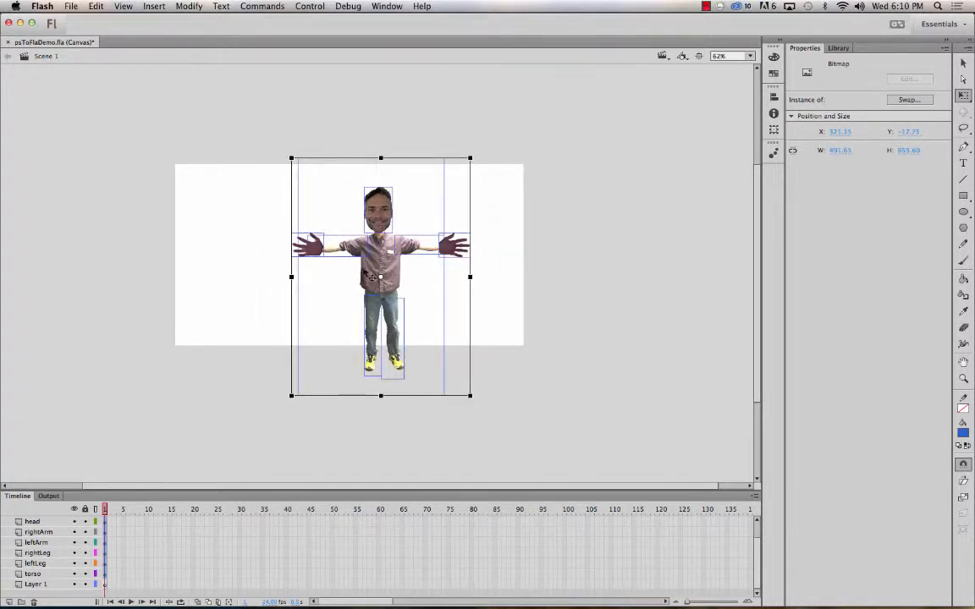
drag(332, 246, 346, 260)
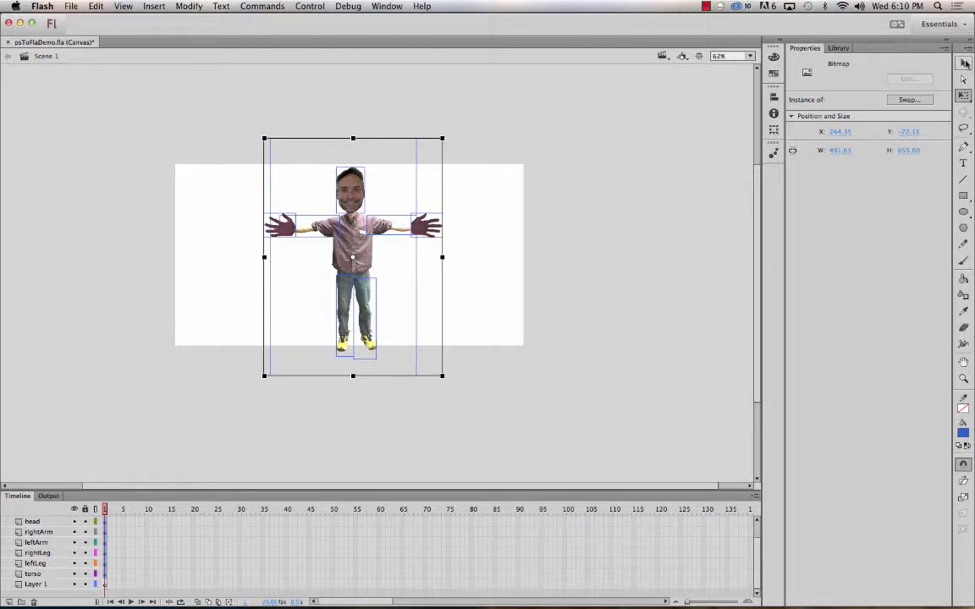
key(v)
click(581, 210)
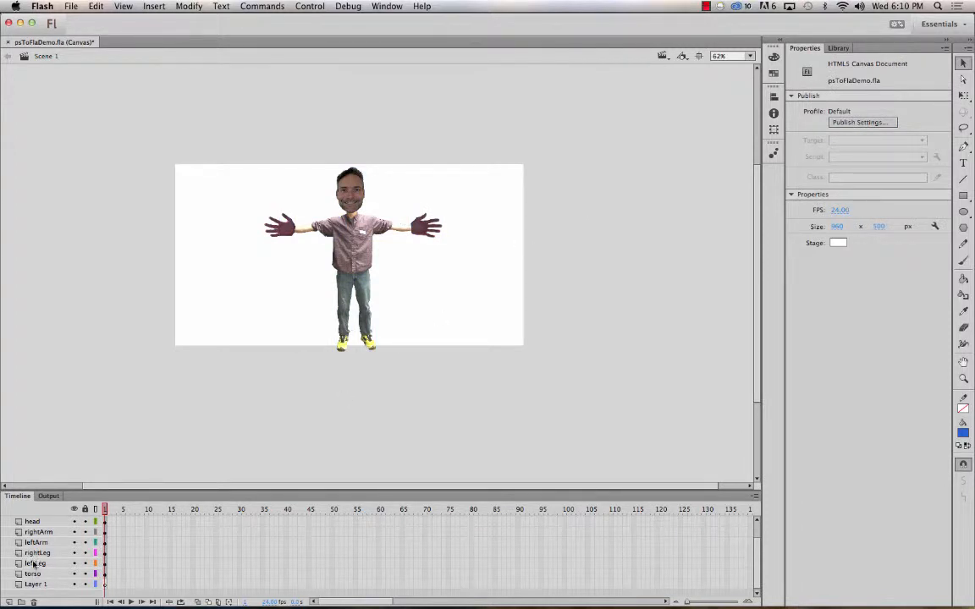
- Enlarge the timeline to fit all the character layers, and toggle the visibility of all layers off and on
drag(93, 492, 95, 461)
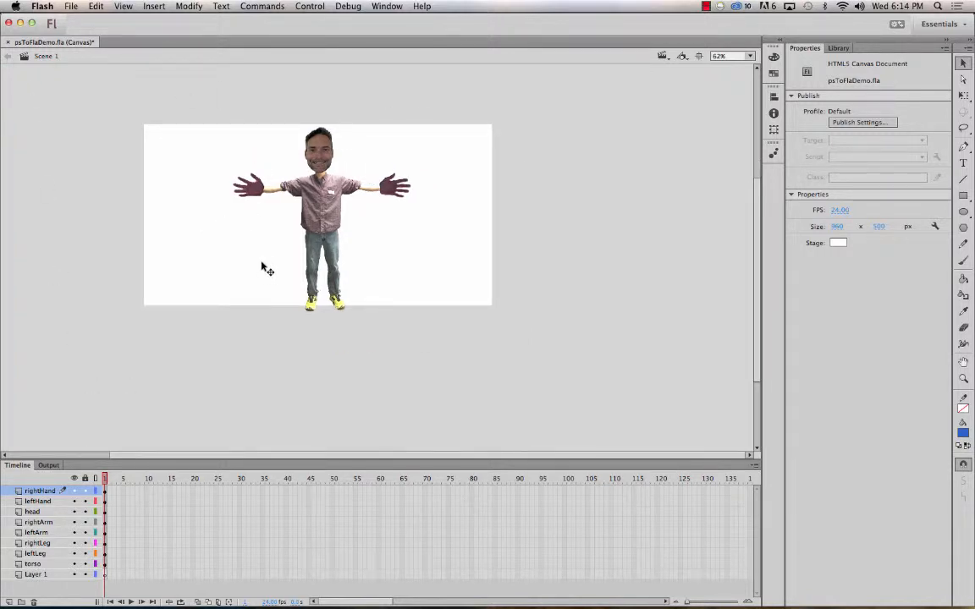
click(74, 479)
click(74, 479)
- Inspect the right-hand and left-hand bitmaps in turn and look through the commands available for the left hand
click(258, 193)
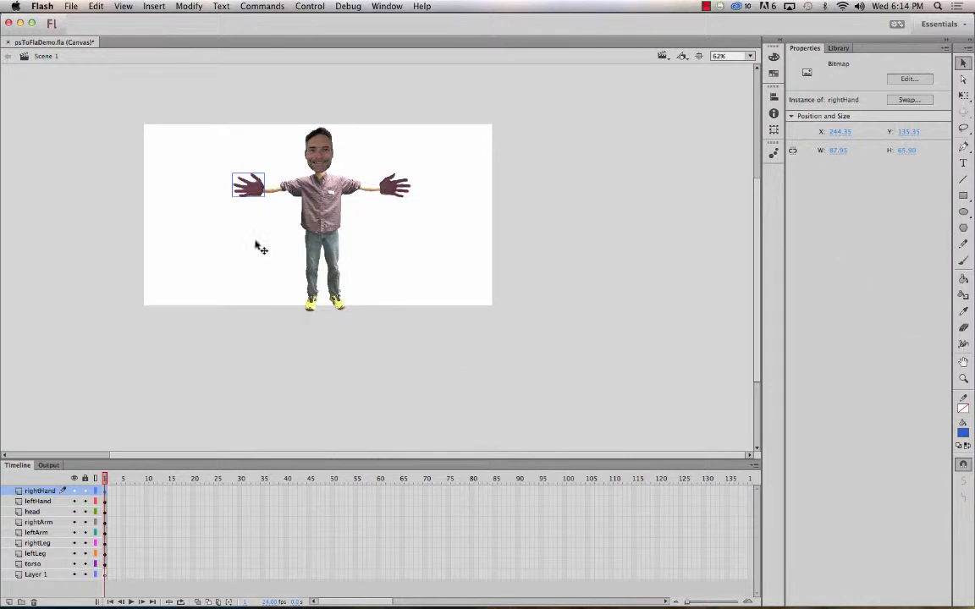
click(387, 193)
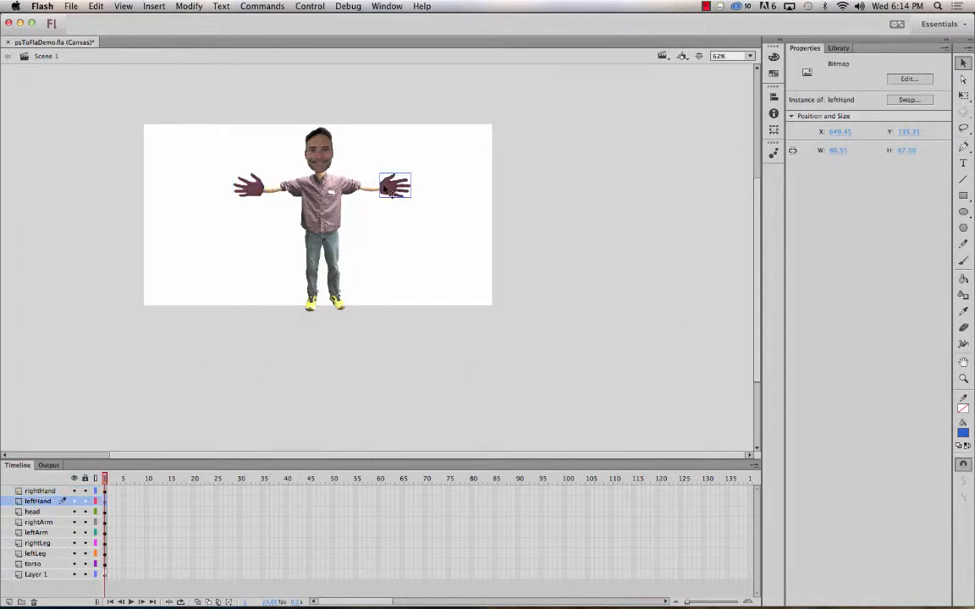
right_click(385, 189)
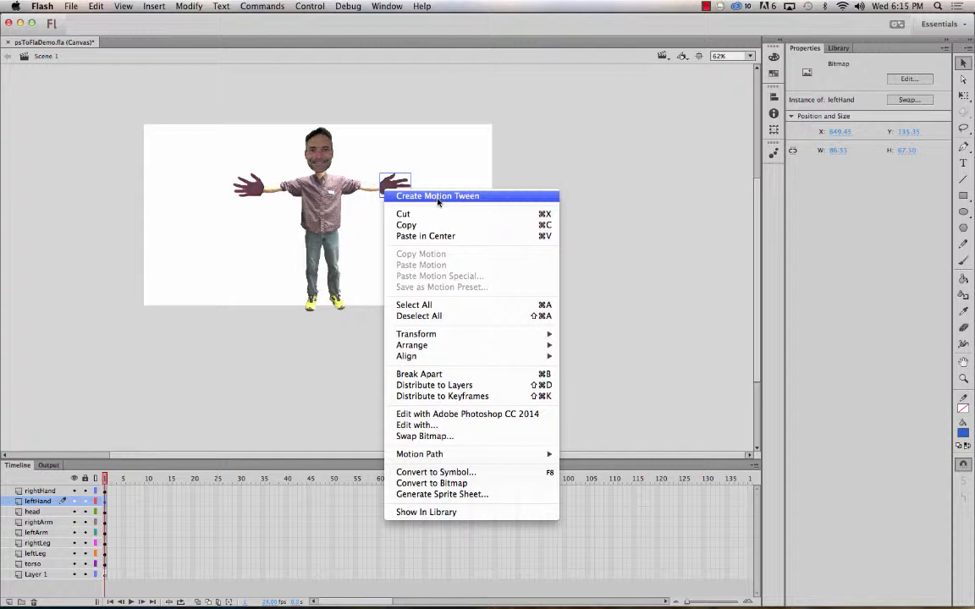
click(84, 408)
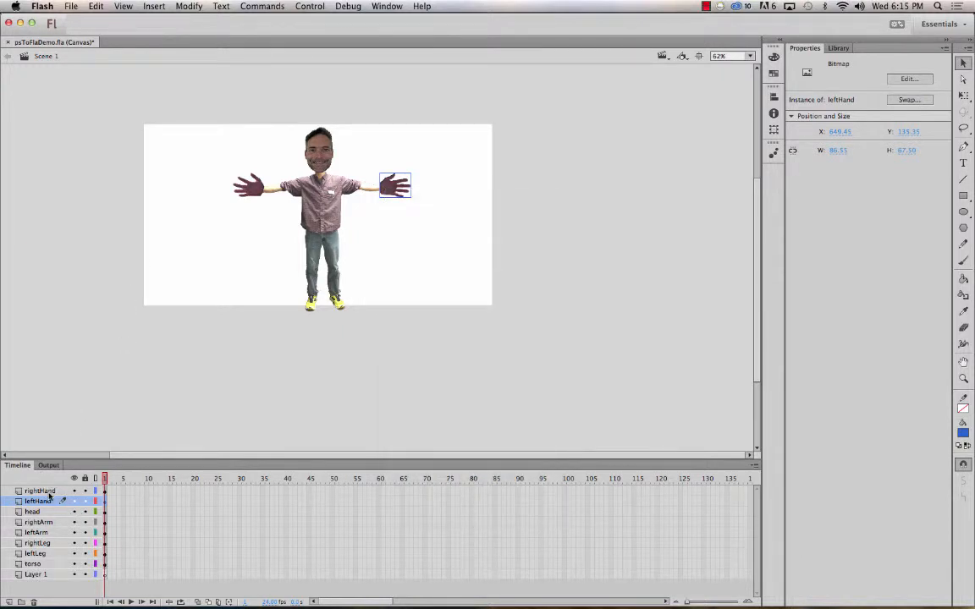
- Add a layer above rightHand and paint a closed blue outline with the Brush tool beside the character's left hand
click(48, 493)
click(10, 602)
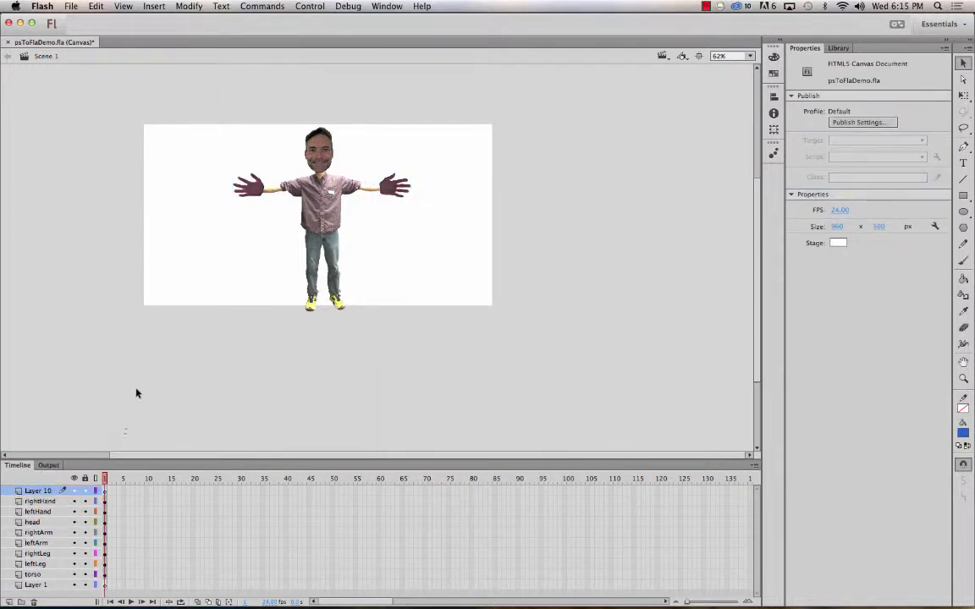
key(b)
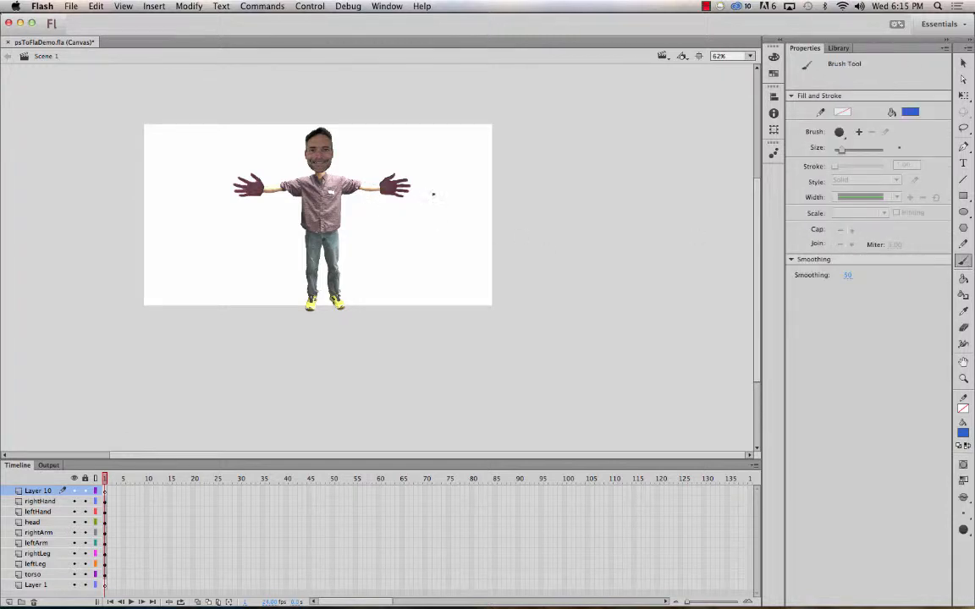
mouse_move(429, 201)
mouse_down()
mouse_move(428, 241)
mouse_move(441, 235)
mouse_move(429, 201)
mouse_up()
key(v)
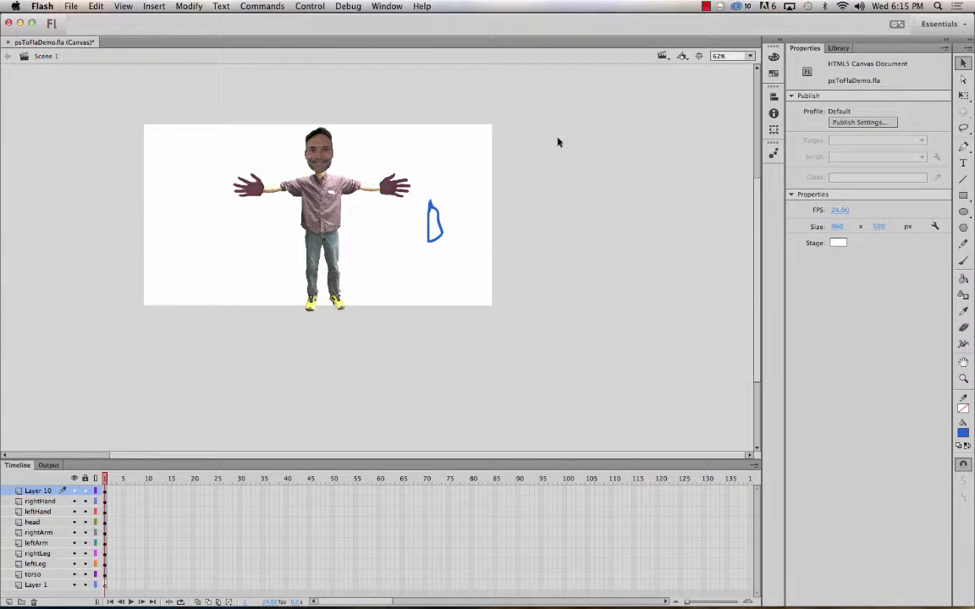
- Move an anchor point on the upper right of the blue shape's outer edge slightly outward with the Subselection tool
key(a)
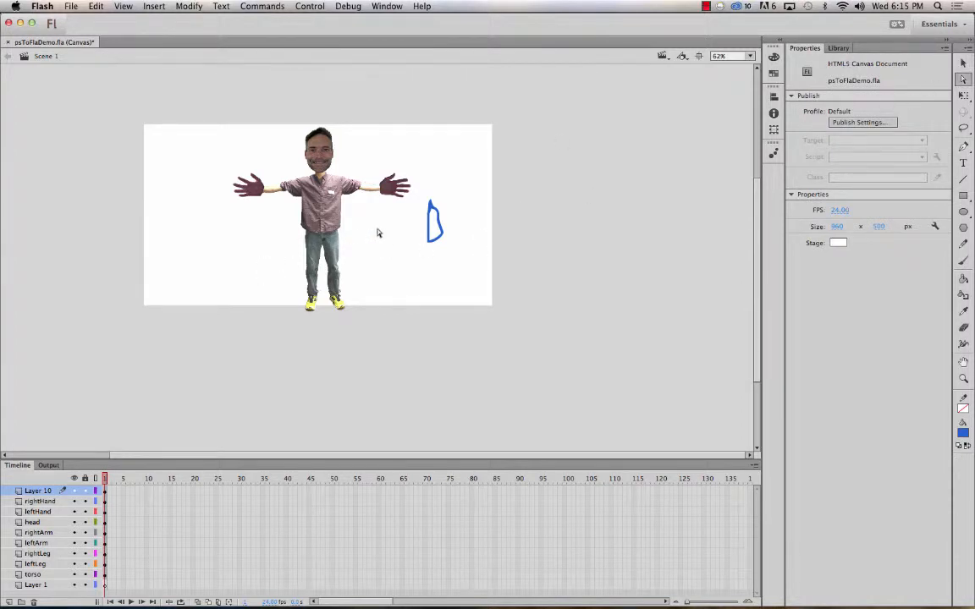
key(super+equal)
key(super+equal)
drag(590, 259, 221, 308)
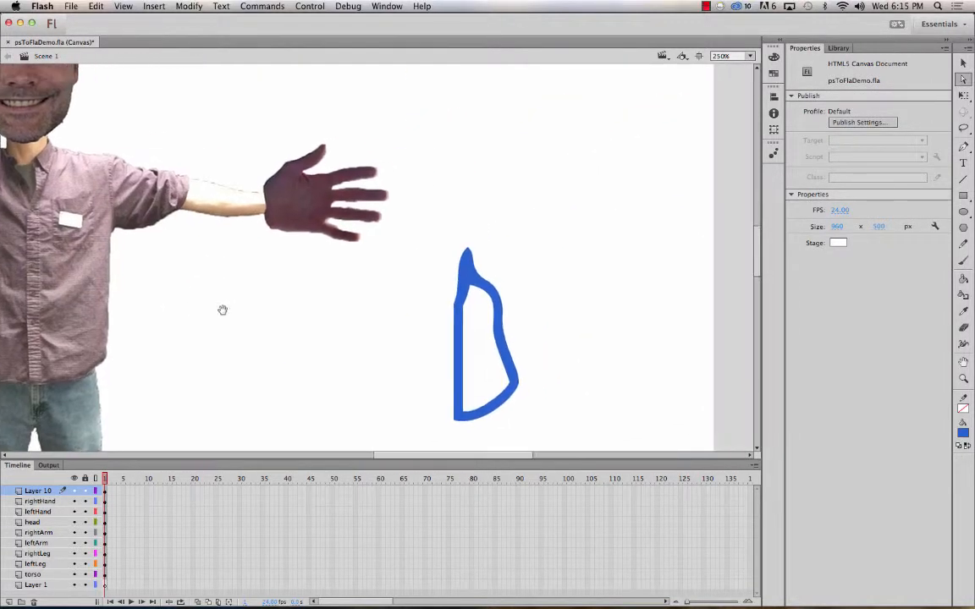
click(486, 288)
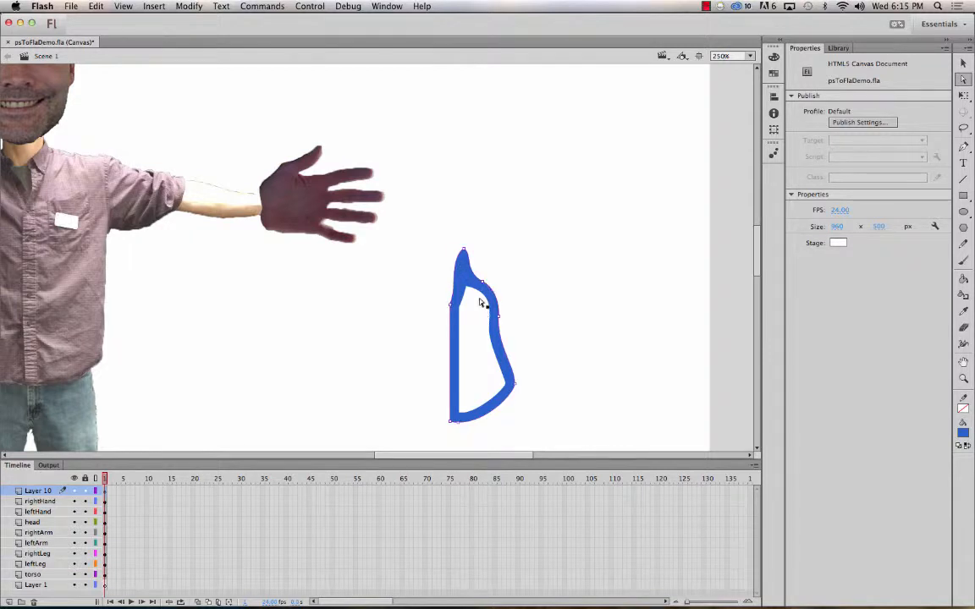
click(482, 285)
drag(482, 286, 486, 279)
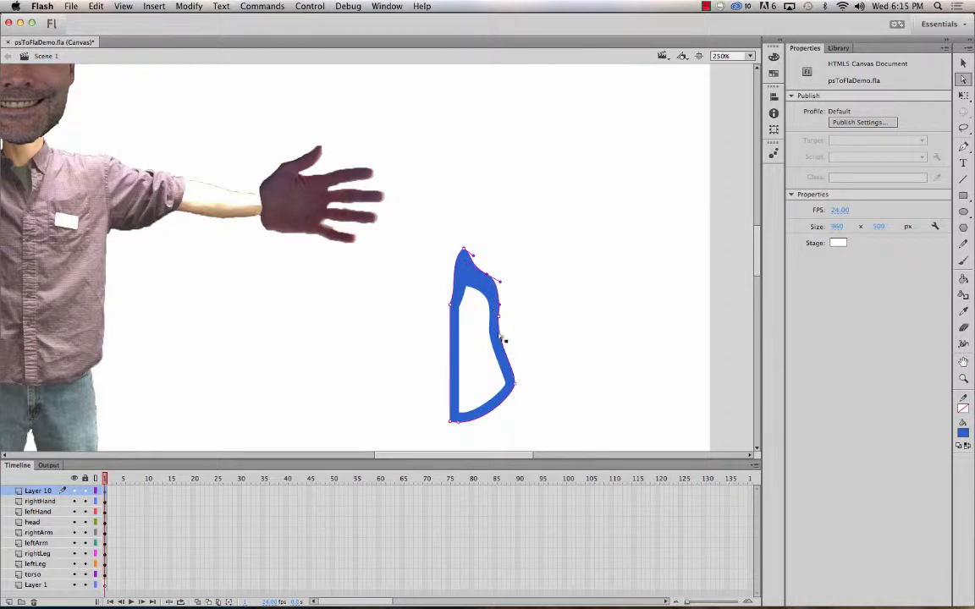
- Create a shape tween on the blue shape's layer from frame 1 and insert a keyframe at frame 12
click(215, 491)
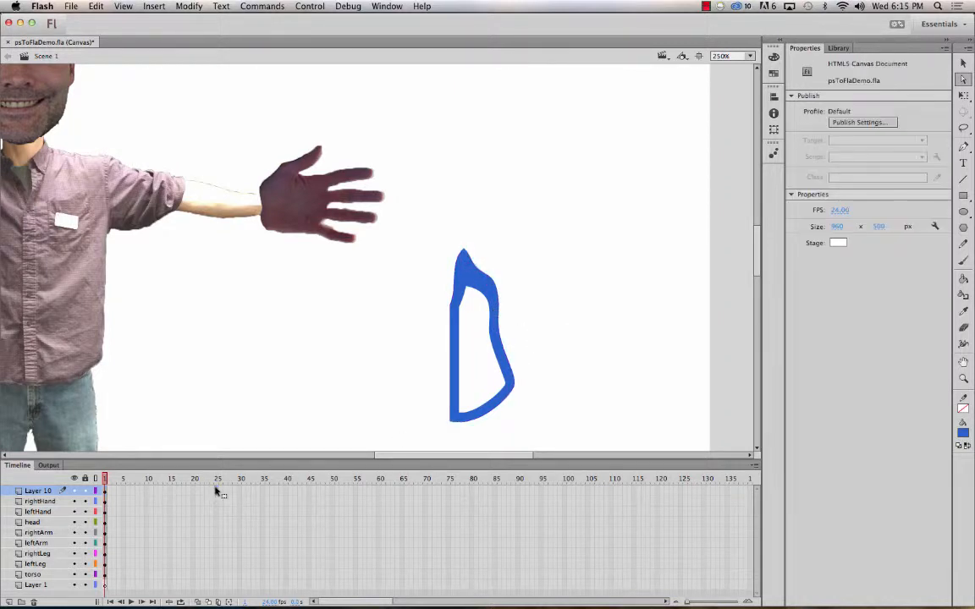
right_click(215, 492)
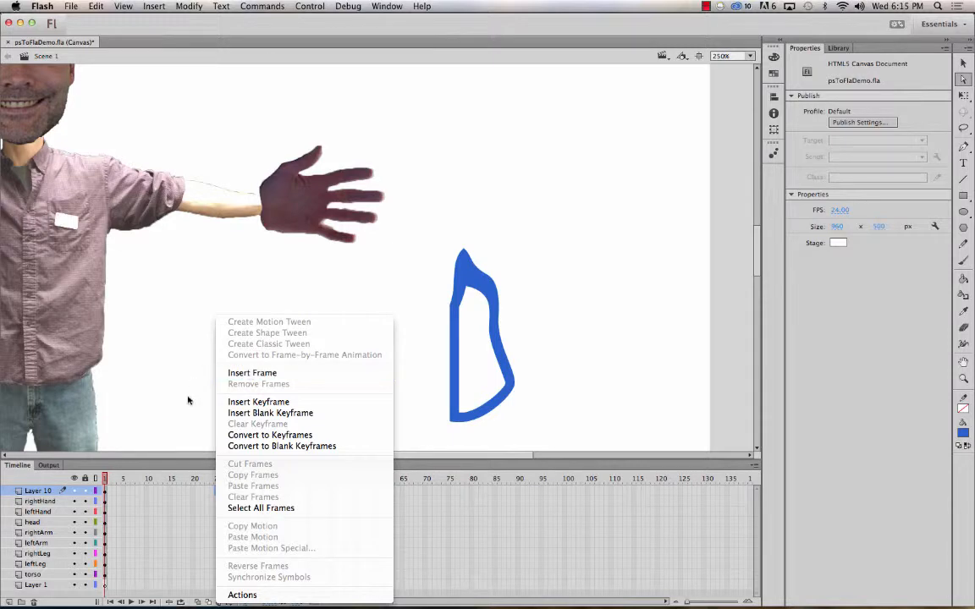
click(105, 489)
right_click(105, 490)
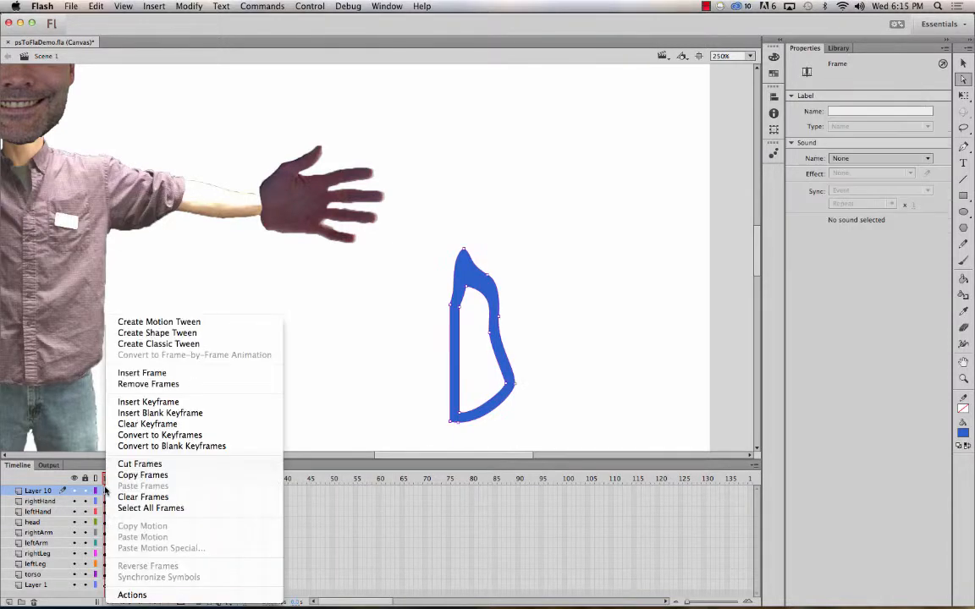
click(142, 334)
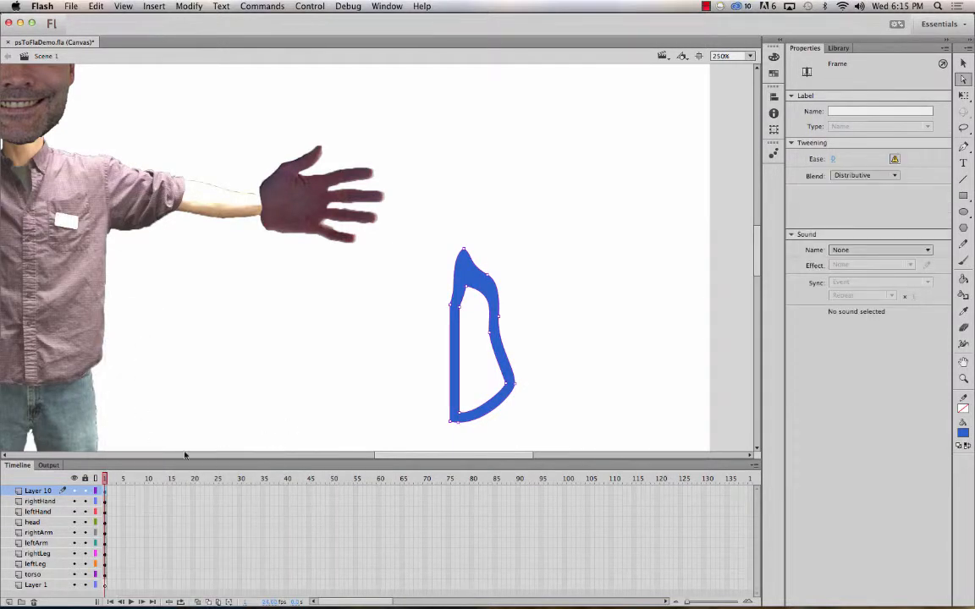
click(157, 491)
click(158, 491)
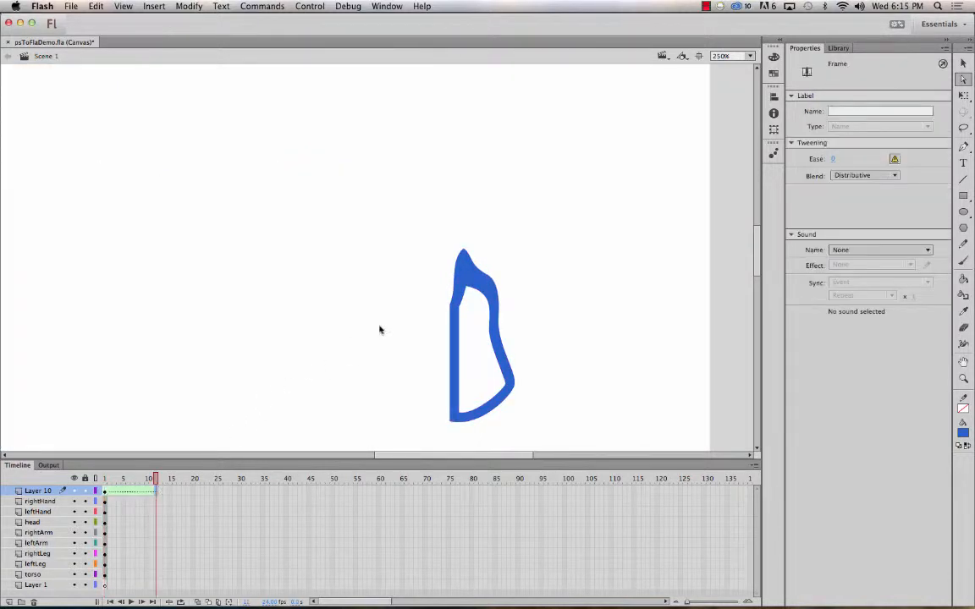
- Reshape the blue shape at frame 12 by pulling its upper-right and right-edge anchor points outward, scrubbing back to preview the tween
click(488, 280)
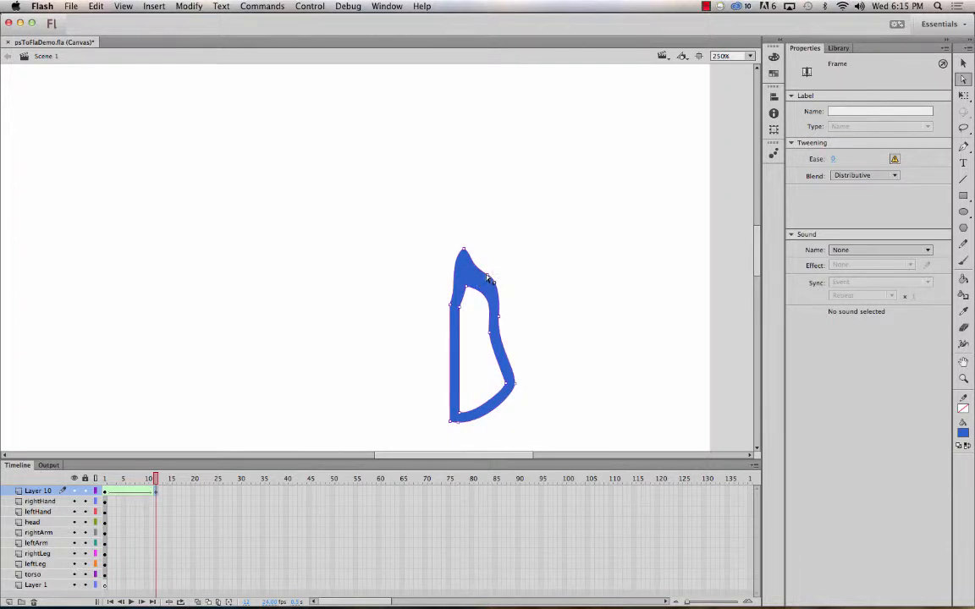
drag(488, 280, 525, 258)
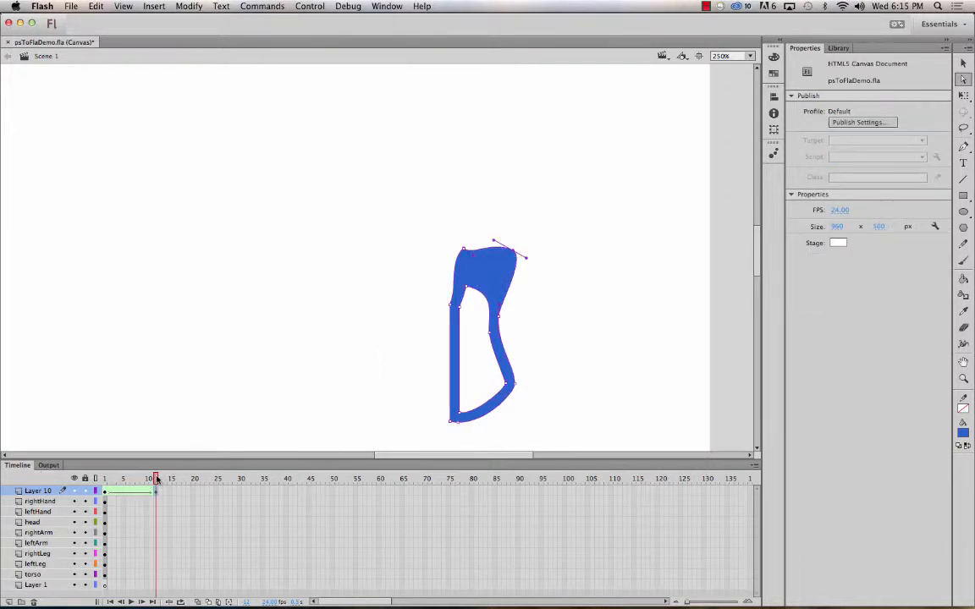
drag(157, 480, 105, 481)
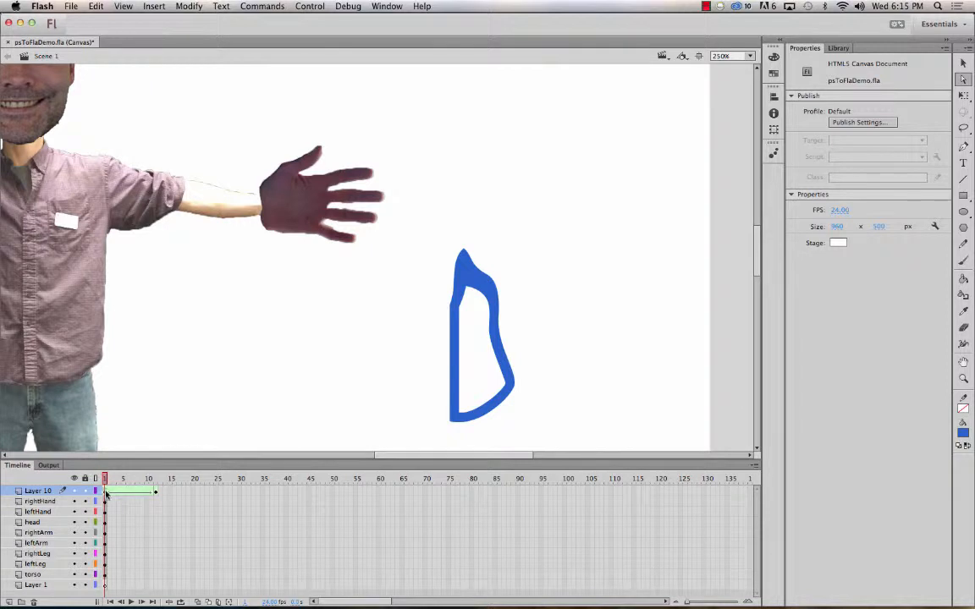
click(106, 492)
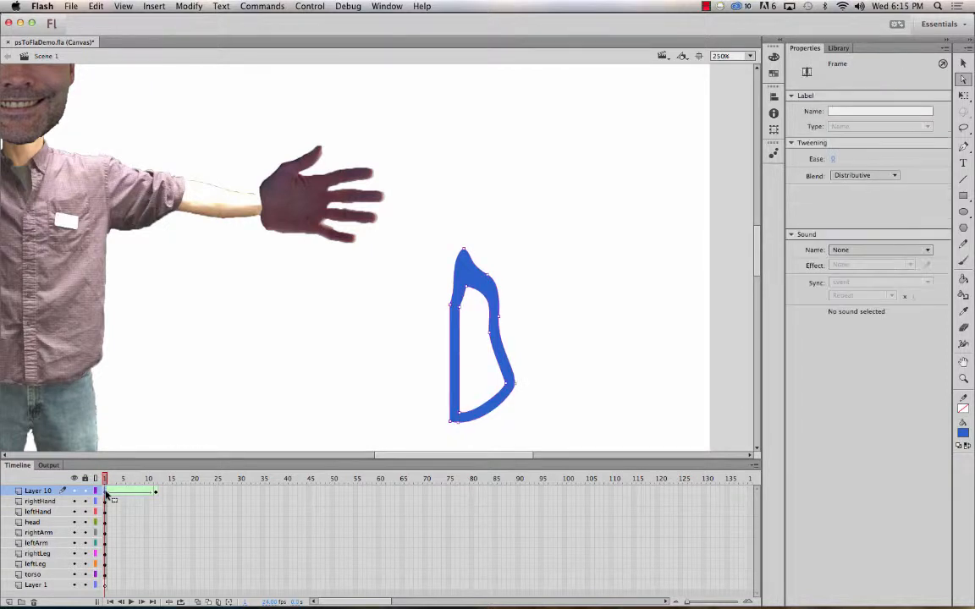
click(156, 492)
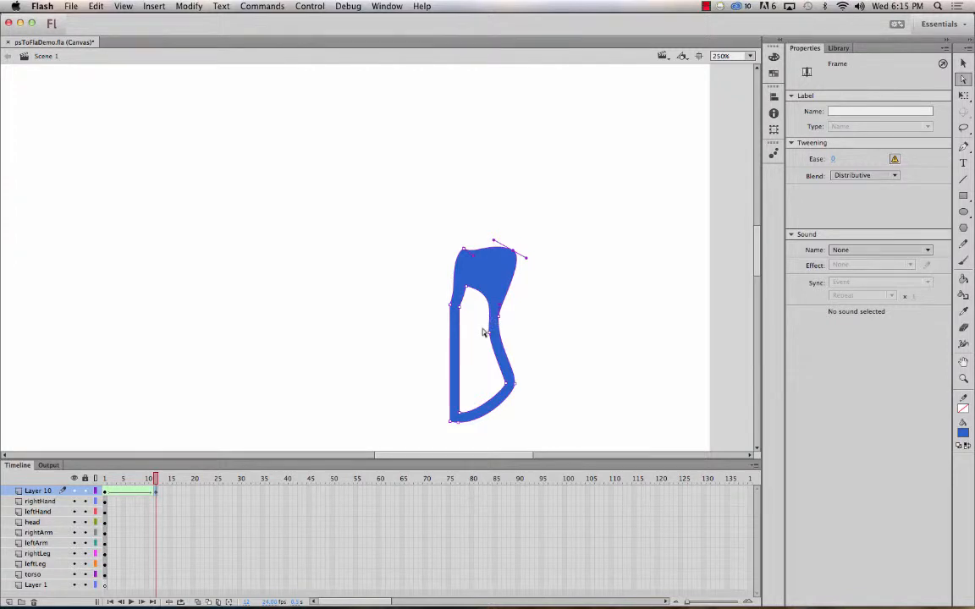
drag(489, 333, 597, 339)
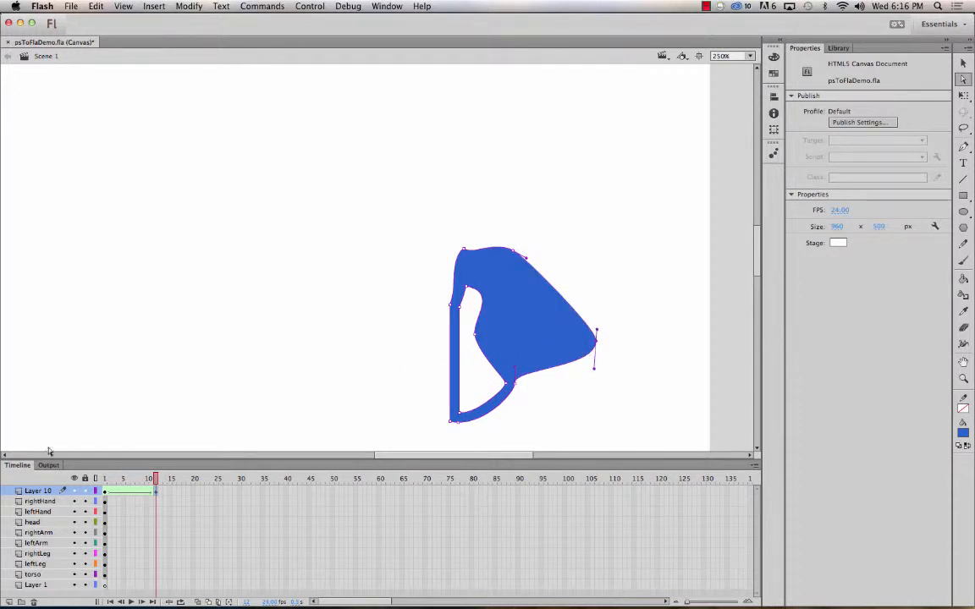
- Delete the layer containing the blue shape and its shape tween
click(105, 492)
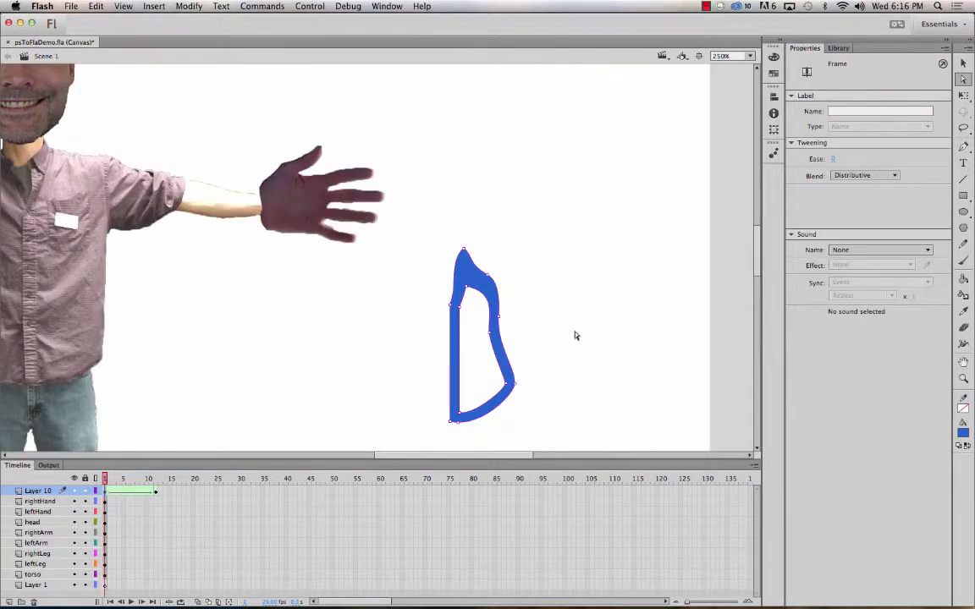
click(503, 323)
key(super)
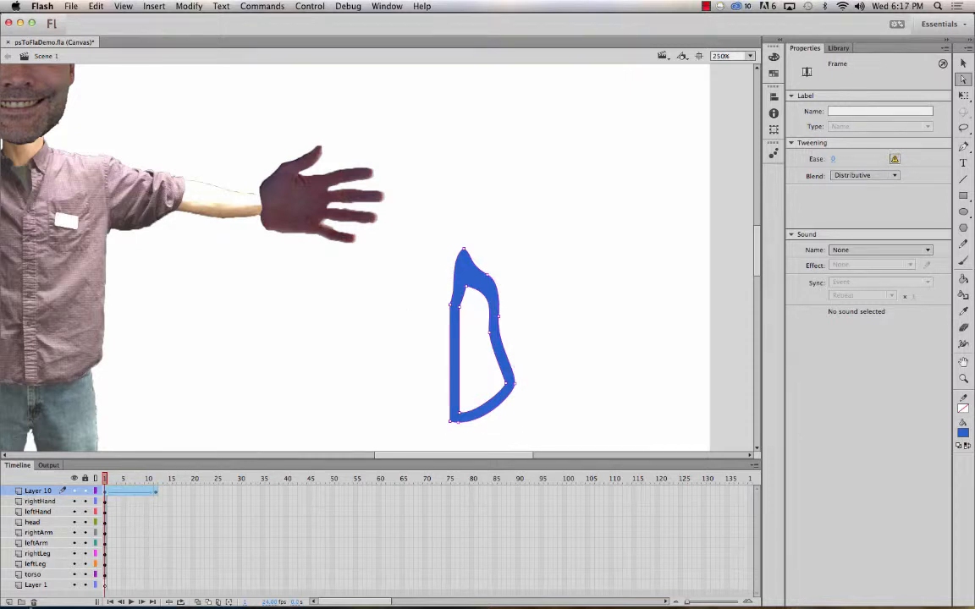
click(33, 601)
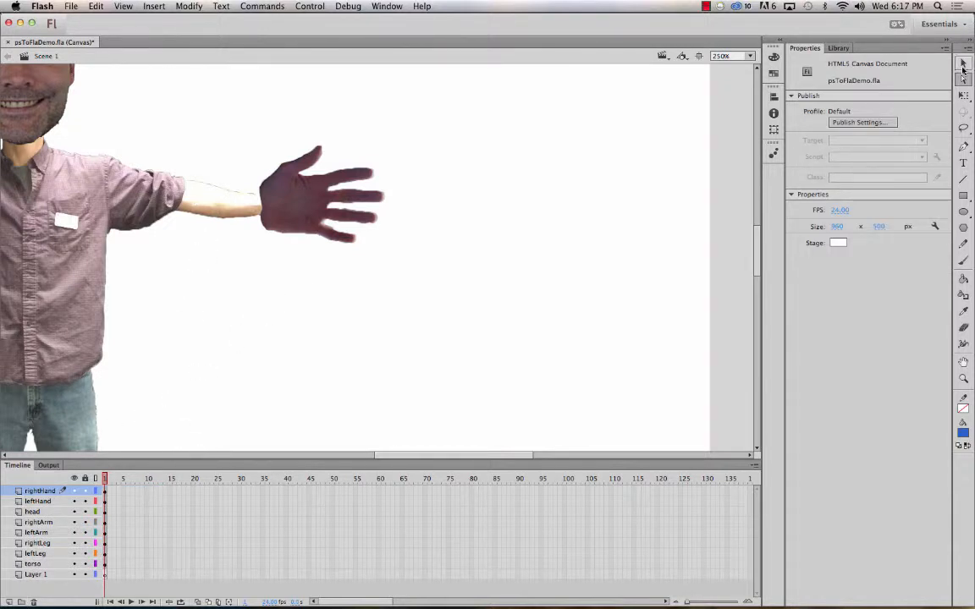
- Try rotating the left arm bitmap slightly clockwise with Free Transform about a pivot at the shoulder, and select the left hand
click(961, 96)
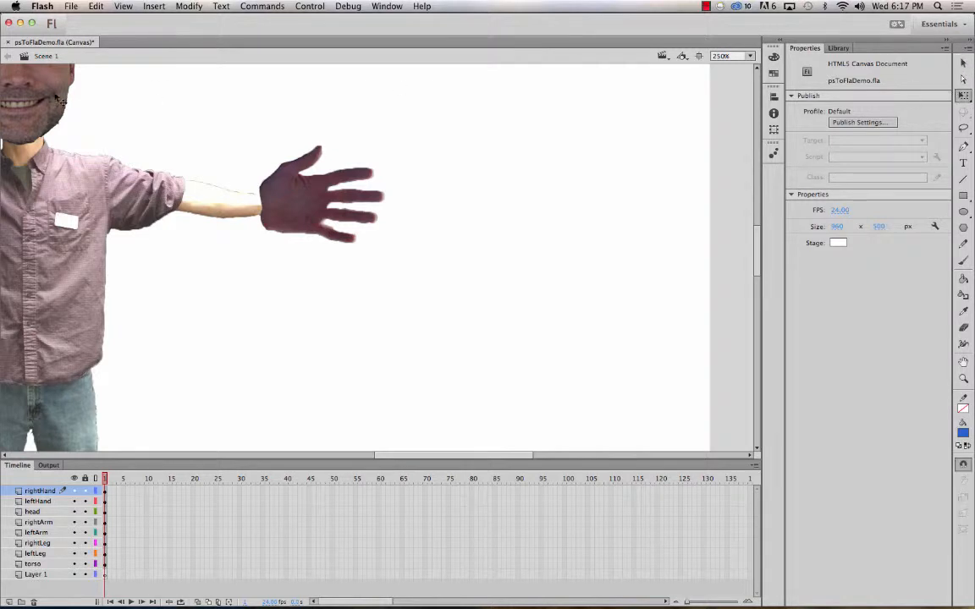
click(140, 177)
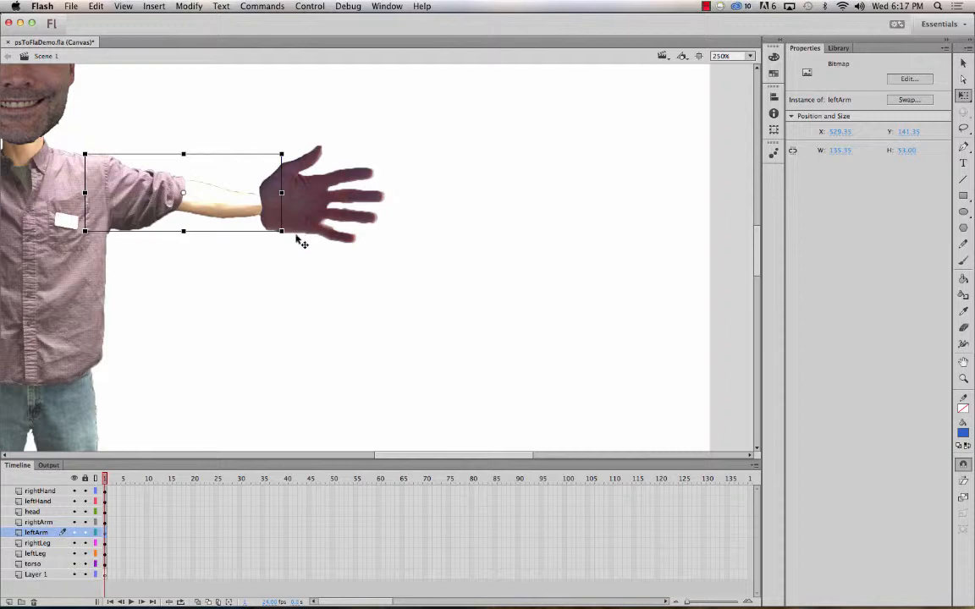
mouse_move(289, 243)
mouse_down()
mouse_move(285, 260)
mouse_move(302, 259)
mouse_move(254, 152)
mouse_move(231, 370)
mouse_move(239, 315)
mouse_move(210, 90)
mouse_move(188, 324)
mouse_move(291, 249)
mouse_move(281, 243)
mouse_move(283, 251)
mouse_up()
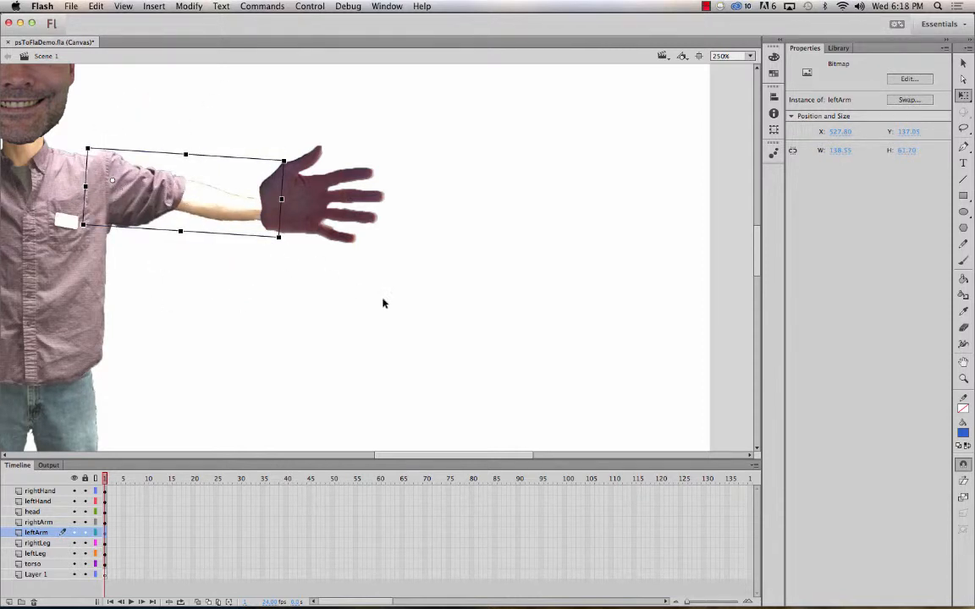
drag(283, 262, 331, 210)
click(275, 185)
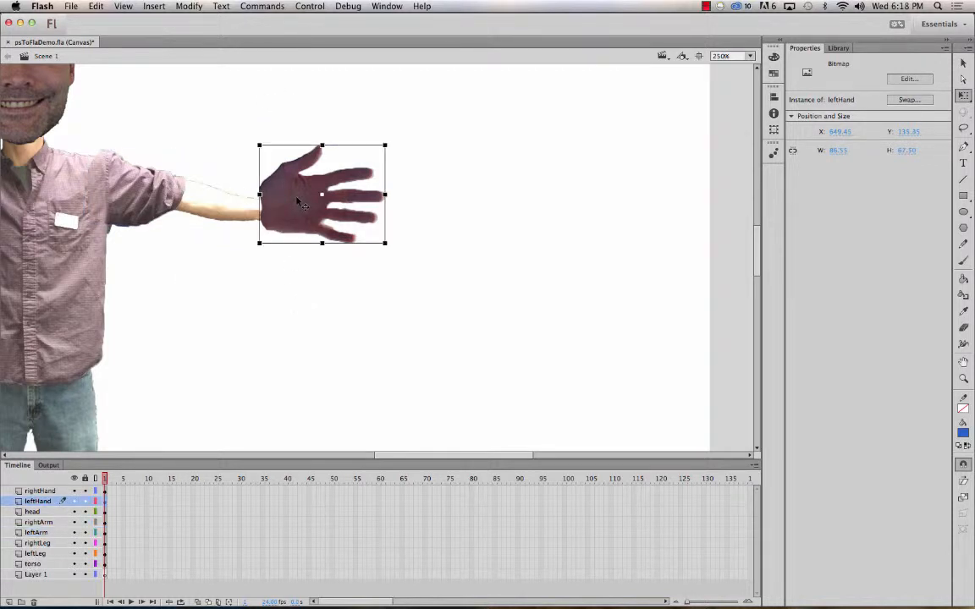
right_click(299, 203)
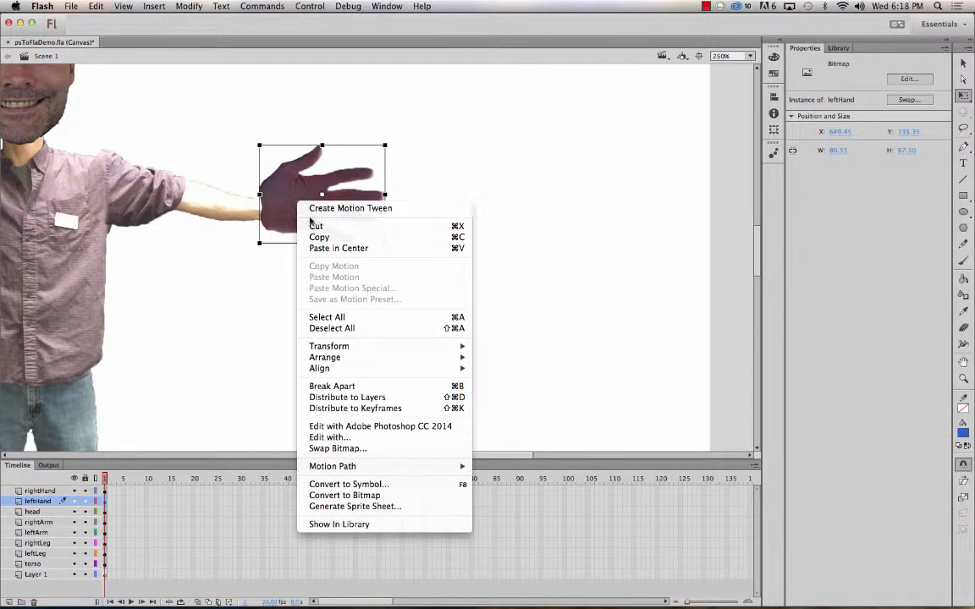
click(180, 359)
- Create a classic tween on frame 1 of the rightHand layer and preview the resulting tween symbol in the library
click(104, 491)
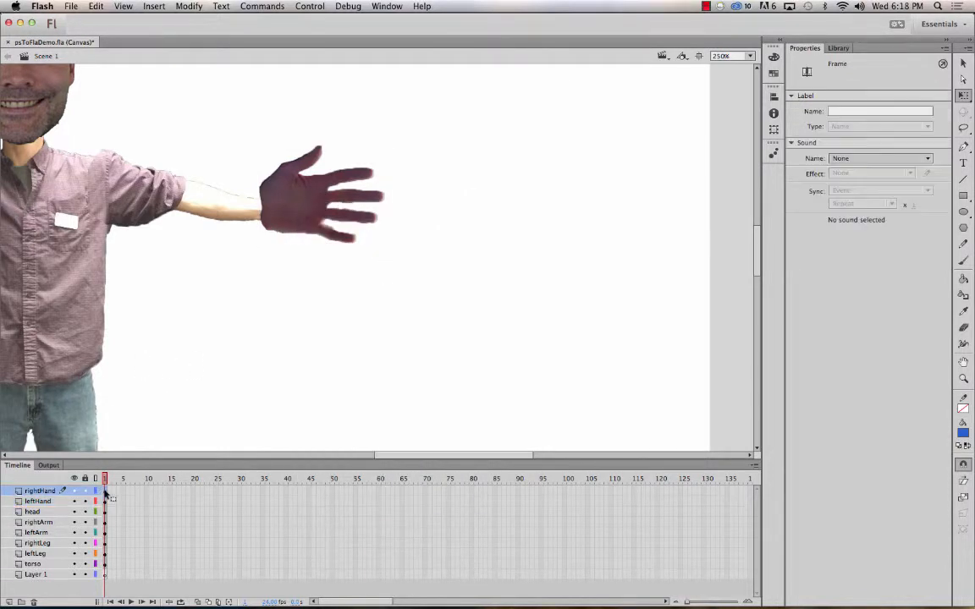
right_click(104, 491)
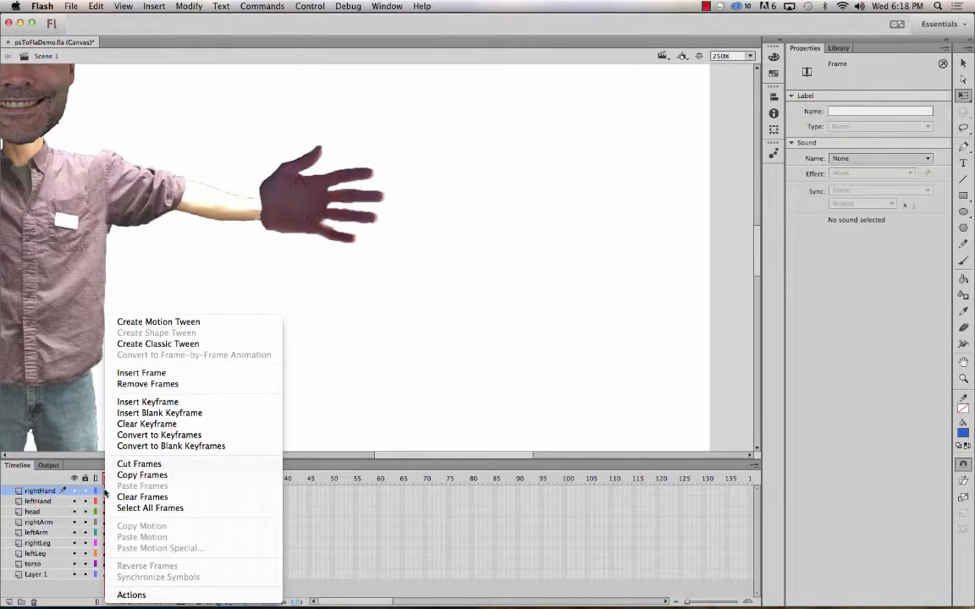
click(132, 345)
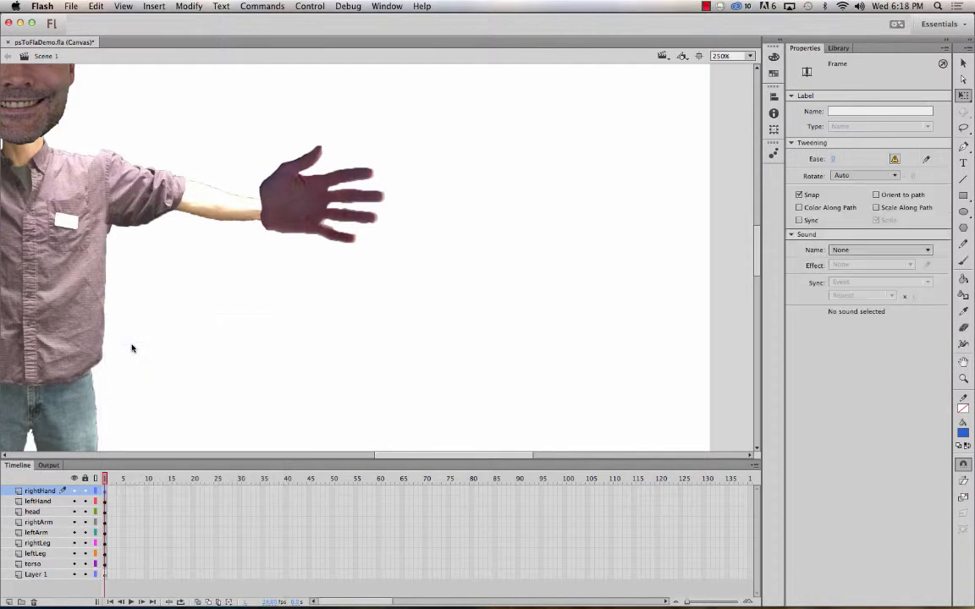
click(839, 47)
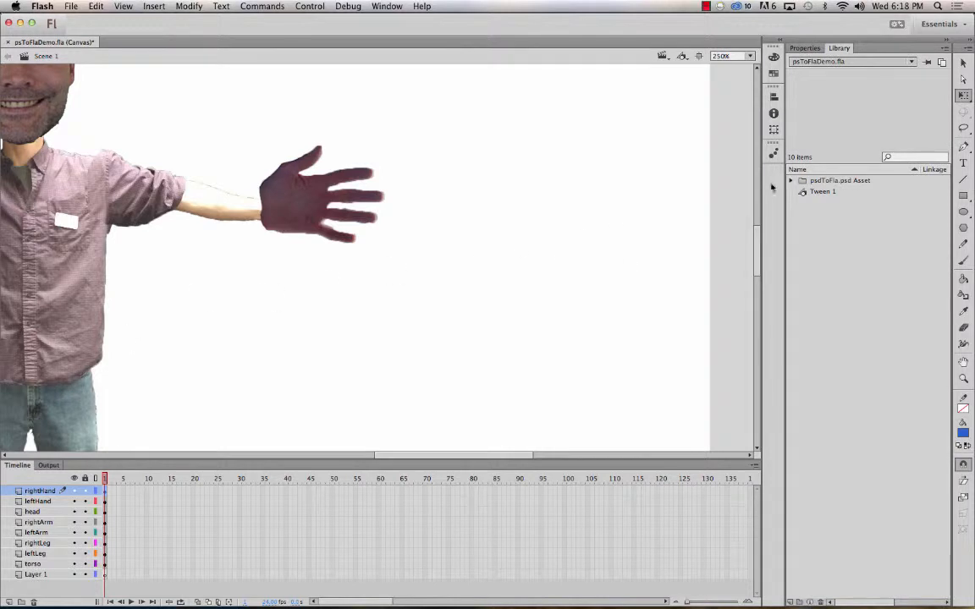
click(819, 193)
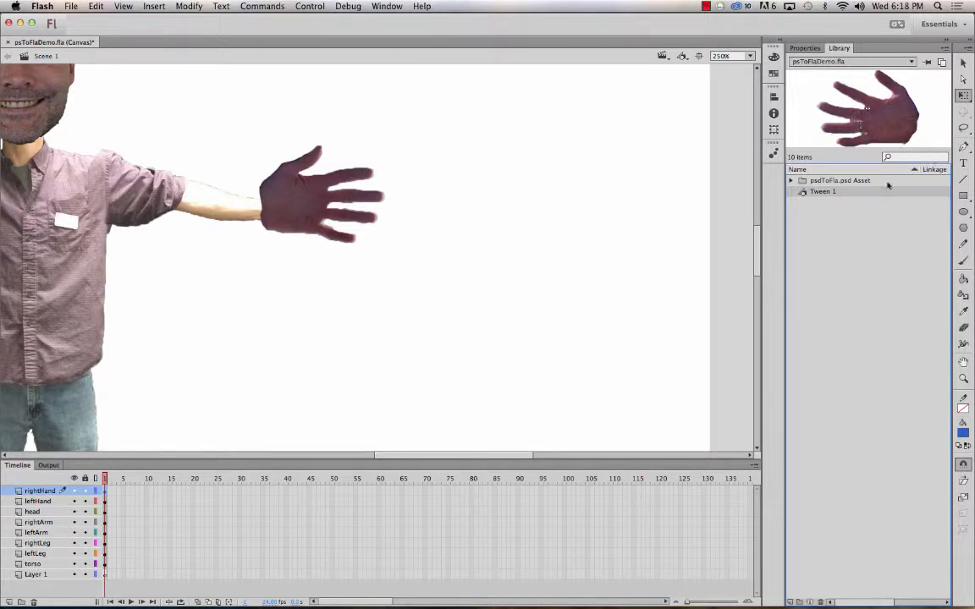
- Create a classic tween on frame 1 of the leftHand layer
click(185, 196)
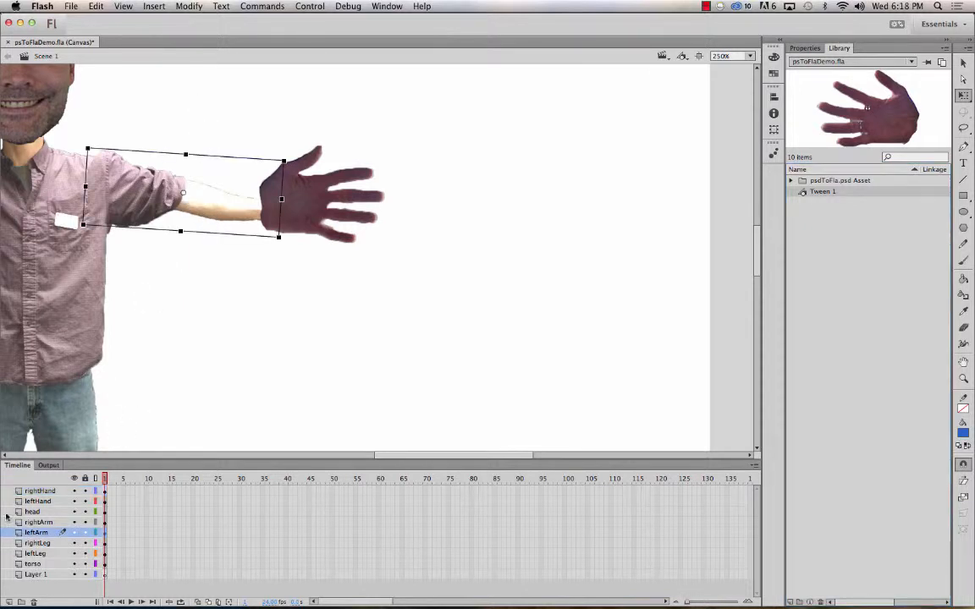
click(104, 502)
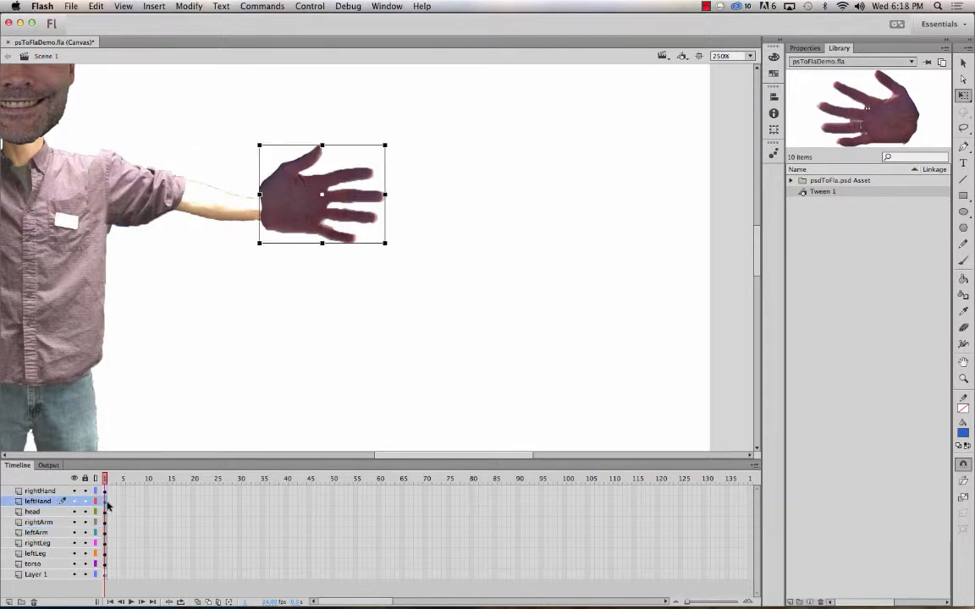
right_click(104, 502)
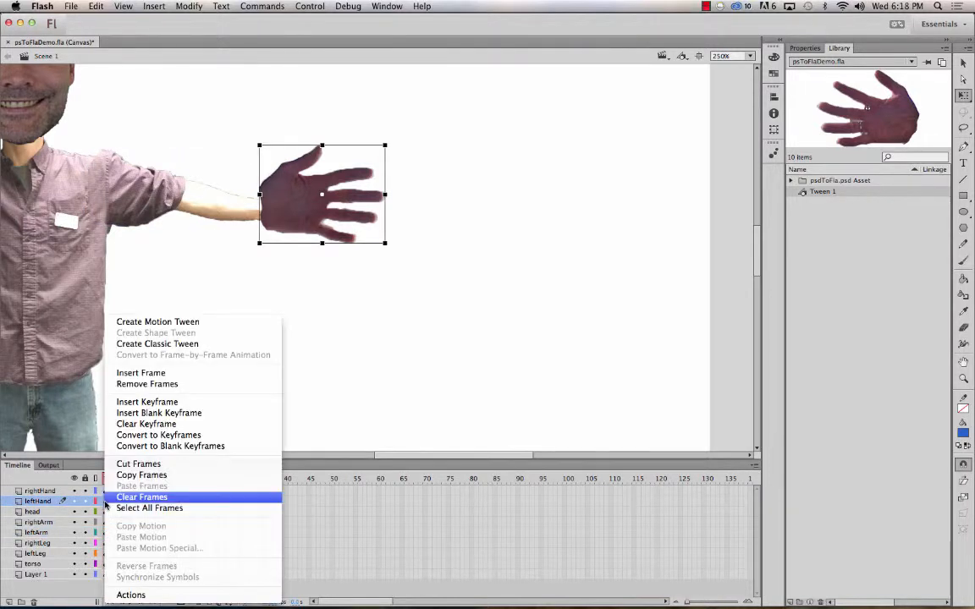
click(152, 344)
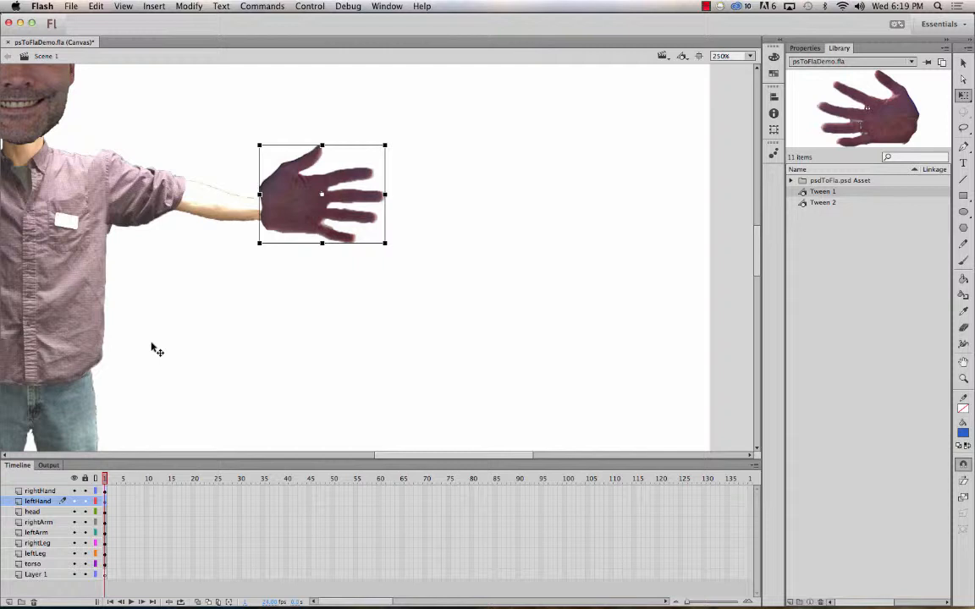
- Undo the classic tweens on both hands and the left arm rotation, and remove the restored blue shape layer again
key(super+z)
key(super+z)
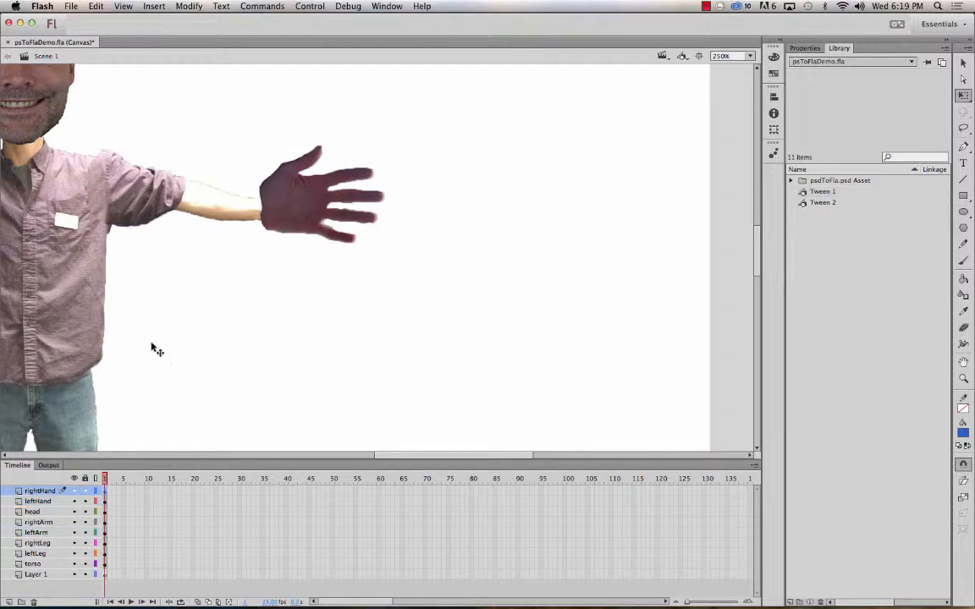
key(super+z)
key(super+z)
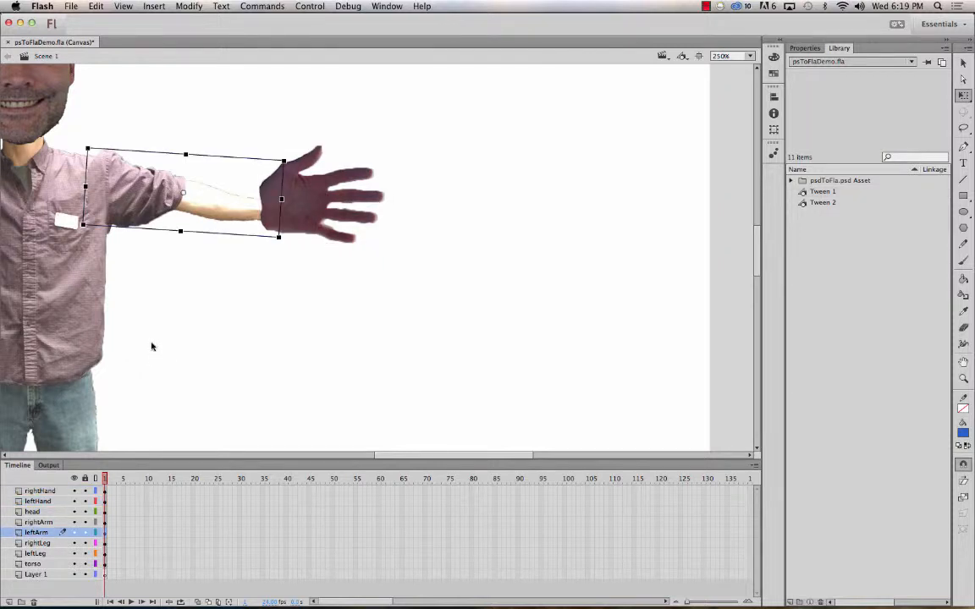
key(super+z)
key(super+z)
key(super+z)
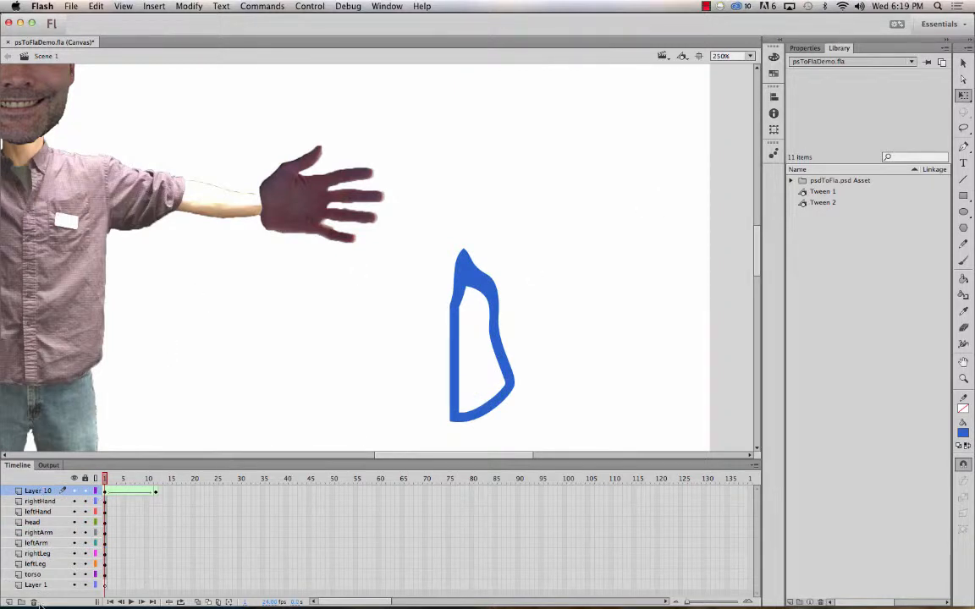
key(super+z)
- Delete the Tween 1 and Tween 2 symbols from the library
drag(833, 212, 822, 192)
key(Delete)
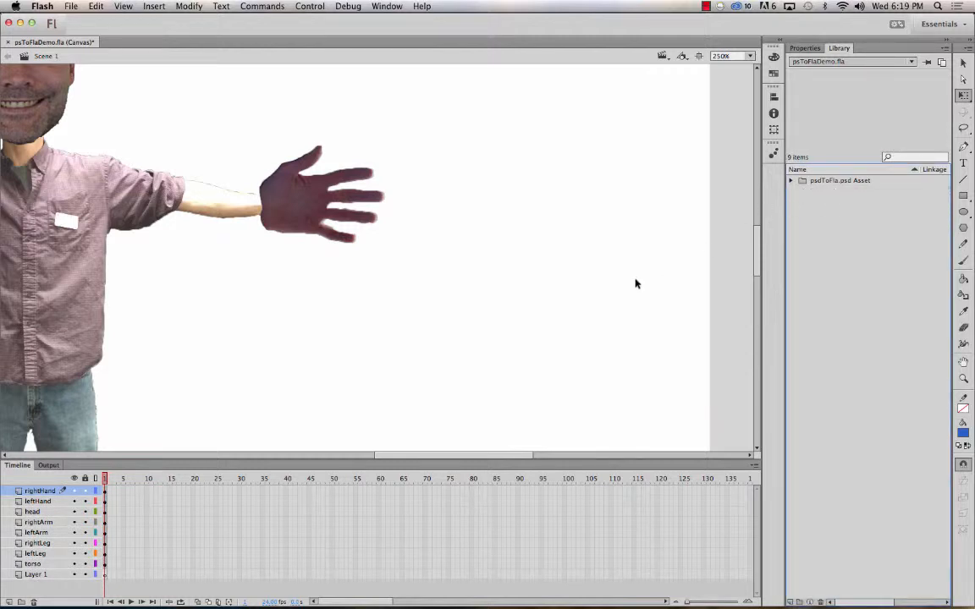
- Convert the right arm bitmap to a symbol of type Movie Clip, keeping the default name and registration
drag(405, 332, 720, 359)
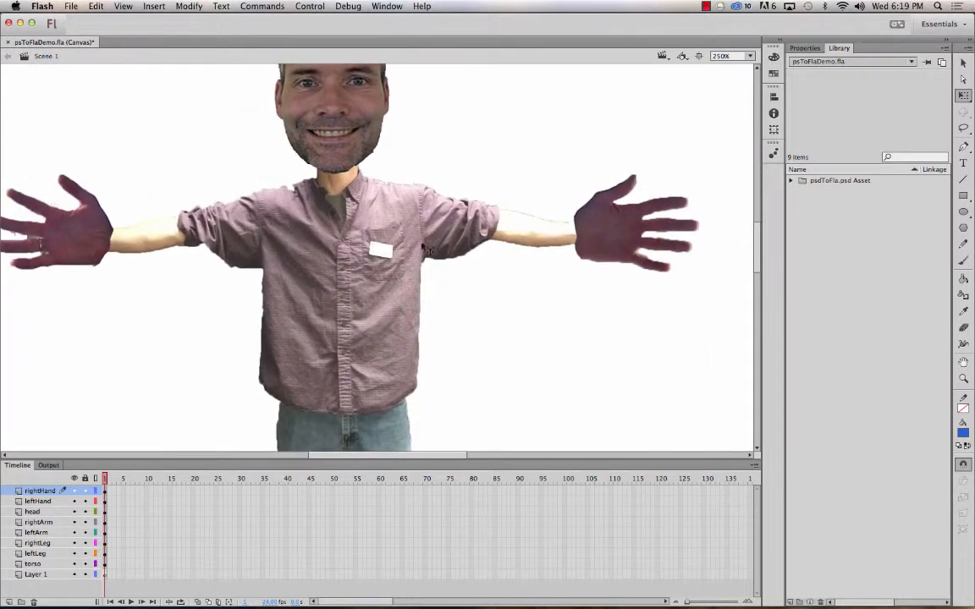
click(213, 207)
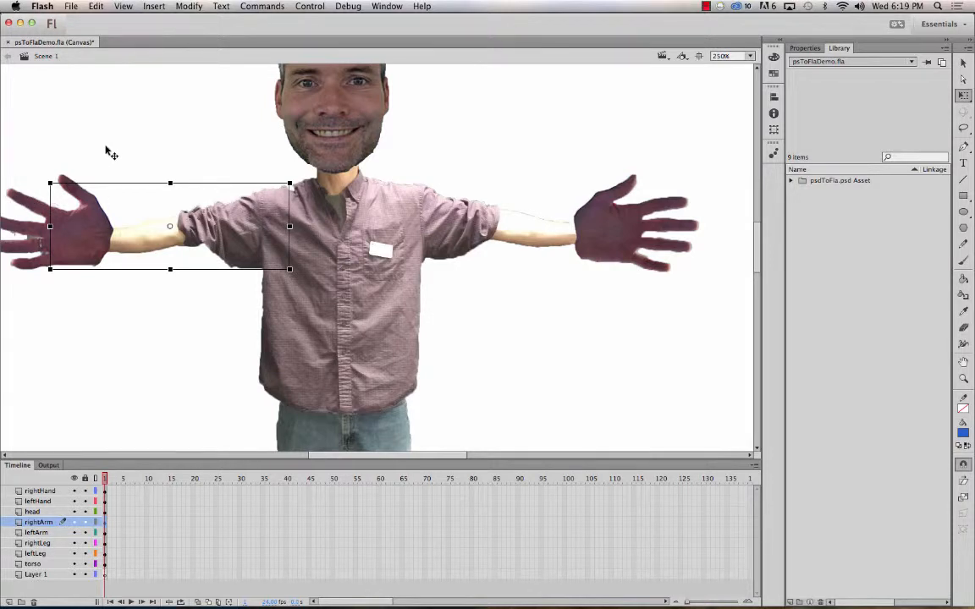
right_click(209, 223)
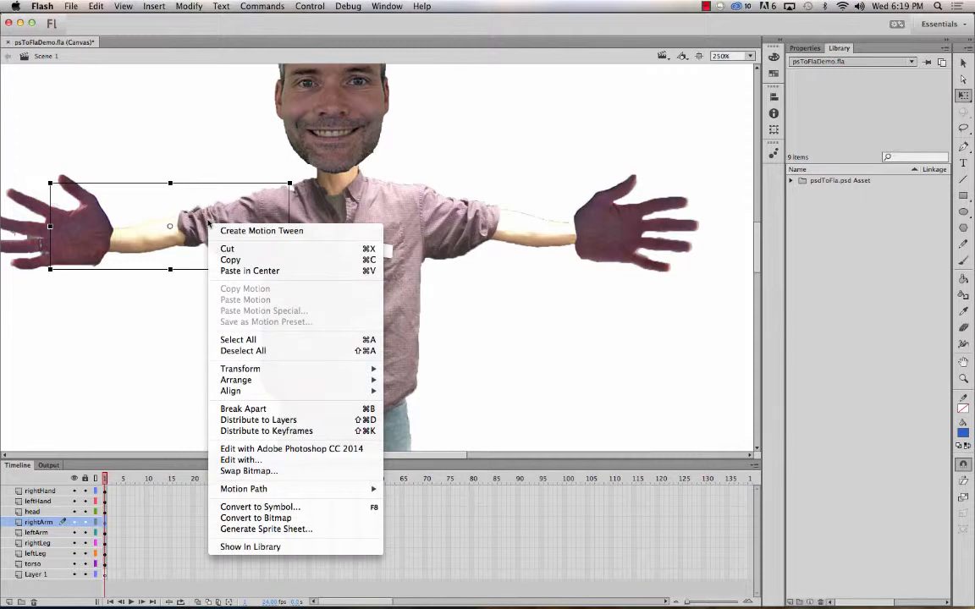
click(297, 508)
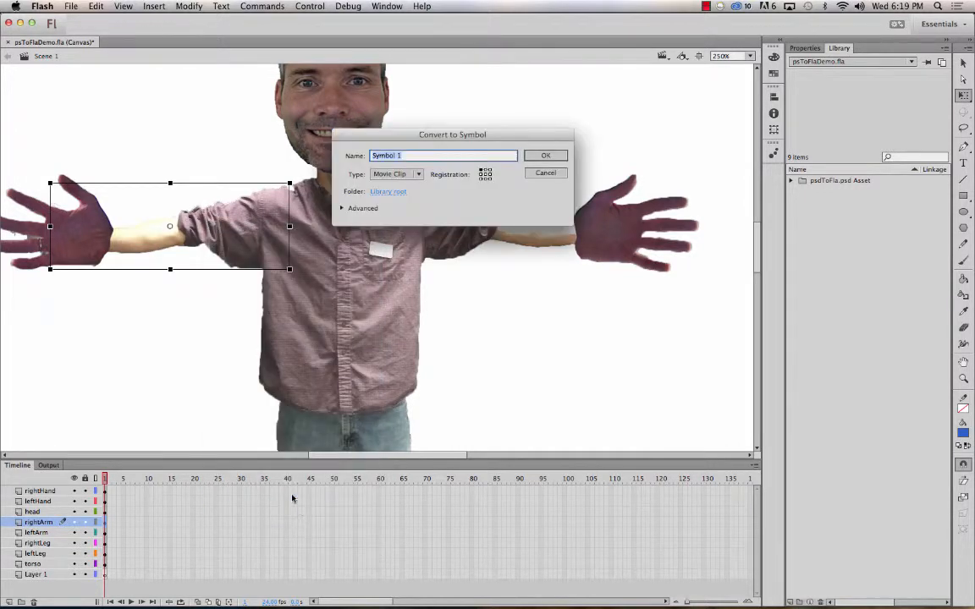
click(398, 176)
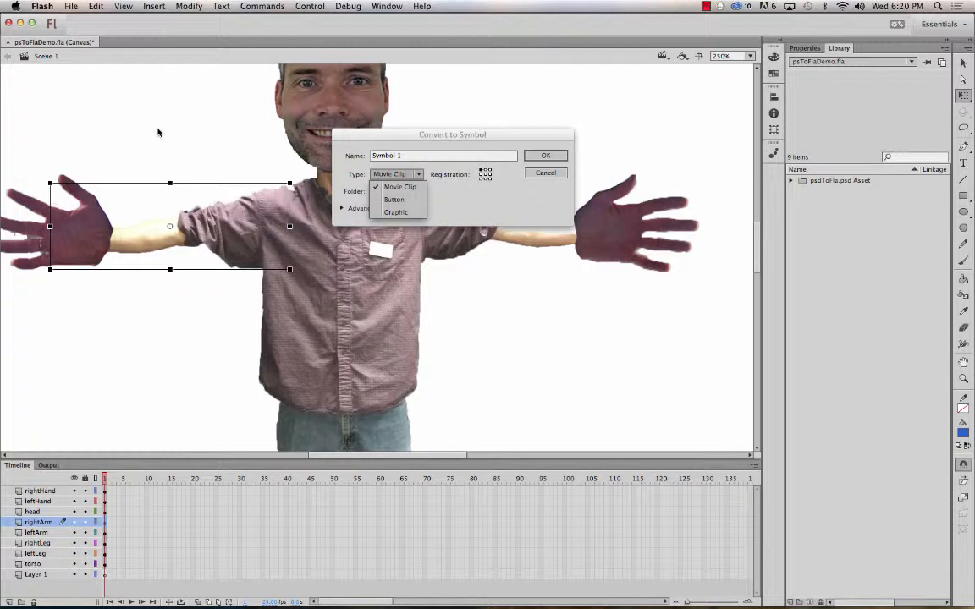
click(395, 212)
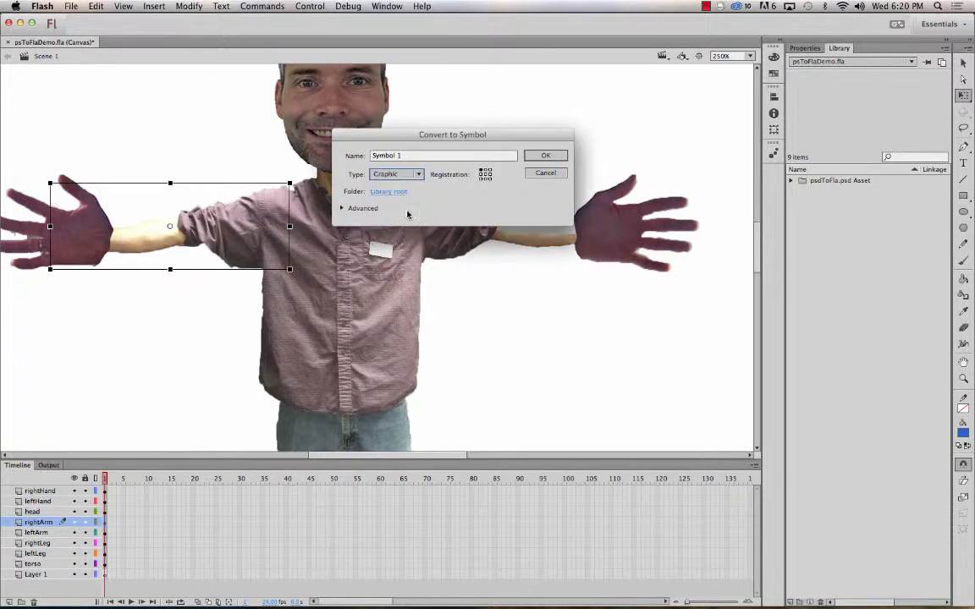
click(398, 173)
click(401, 187)
click(546, 156)
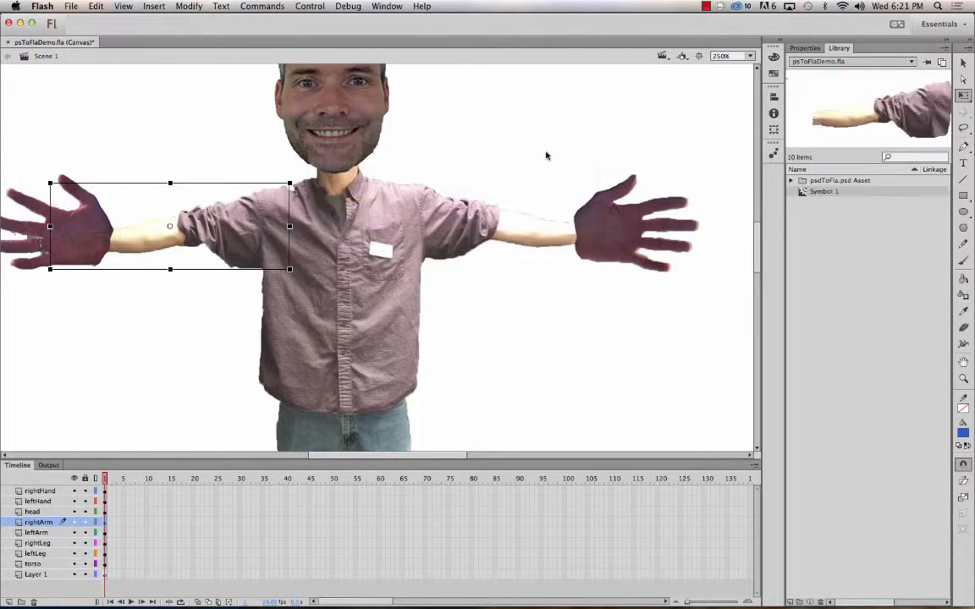
- Rename the right arm's library symbol as rightArm
double_click(819, 192)
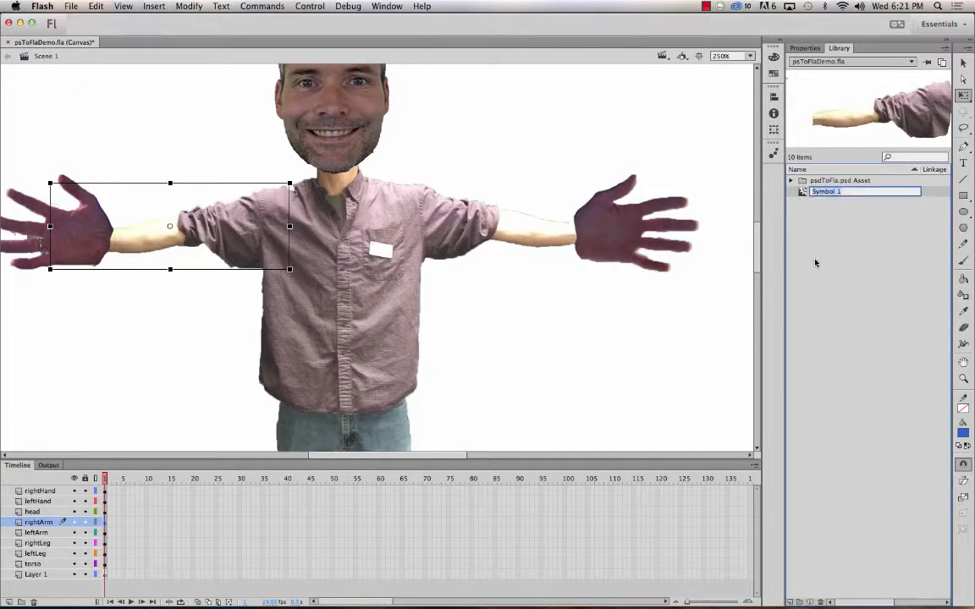
text(rightArm)
key(Return)
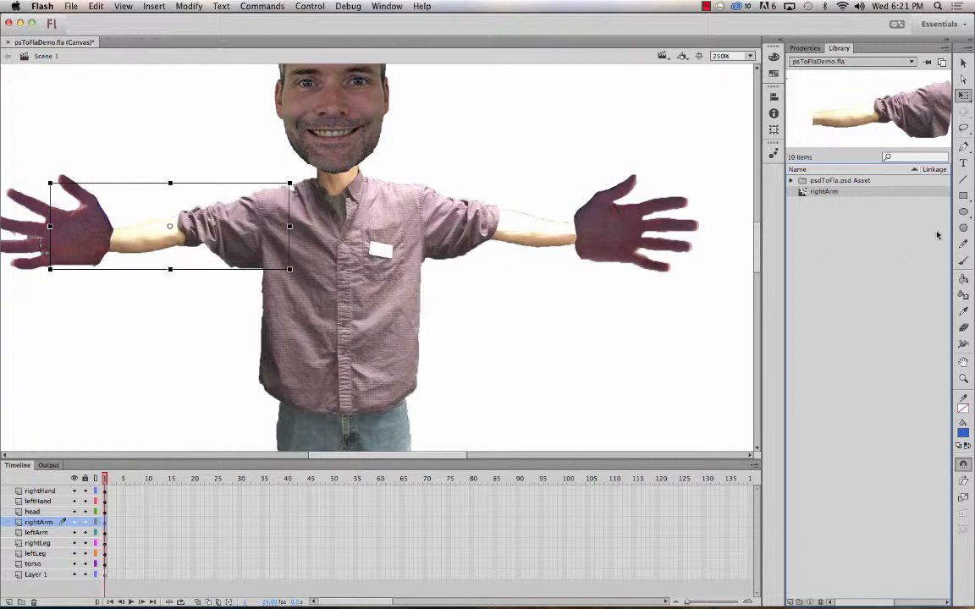
- Examine the color effect, display and filter options available for the rightArm movie clip instance
click(805, 48)
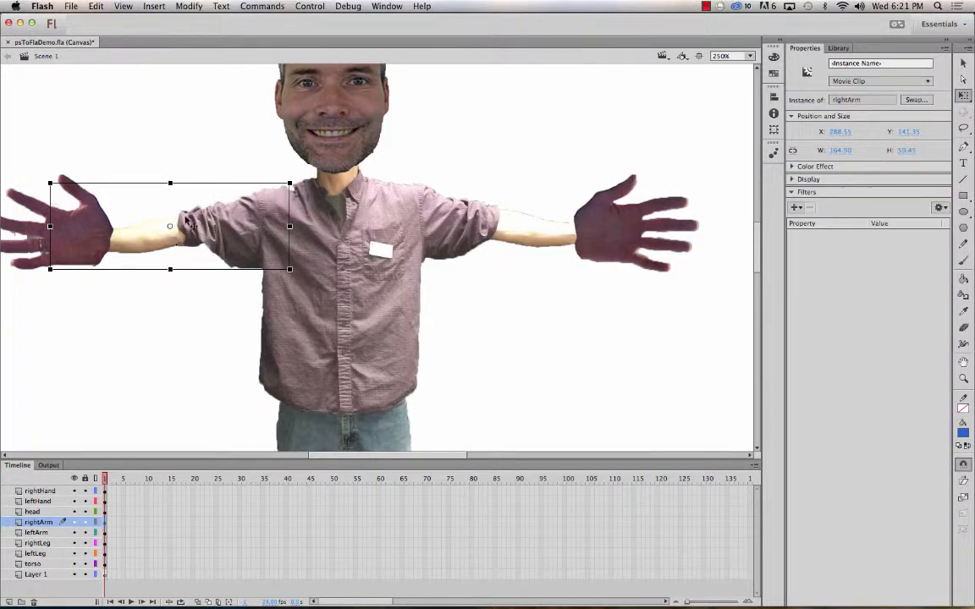
click(792, 166)
click(793, 167)
click(793, 181)
click(793, 181)
click(796, 207)
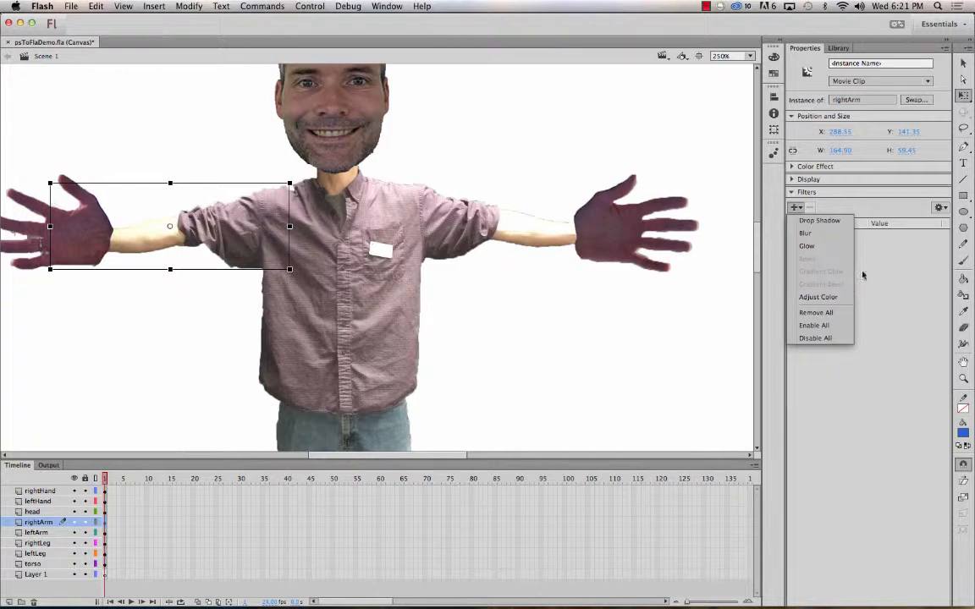
click(222, 220)
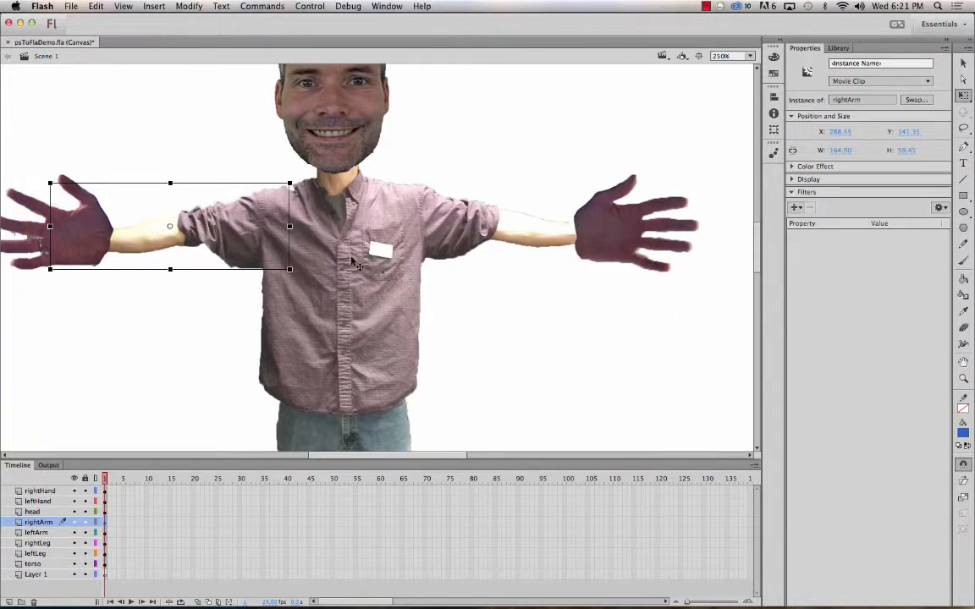
- Convert the torso bitmap to a Movie Clip symbol named torso
click(318, 238)
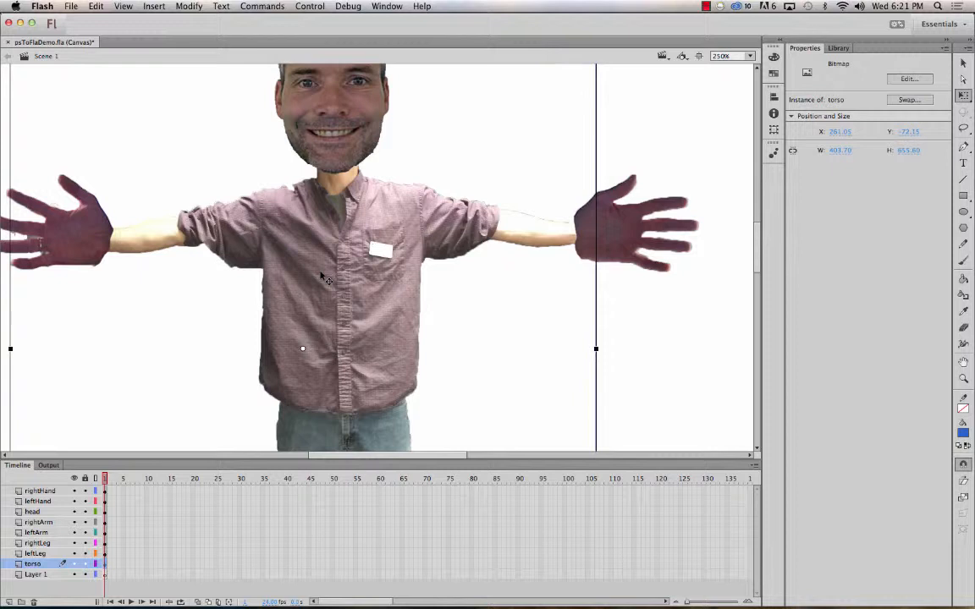
key(F8)
text(torso)
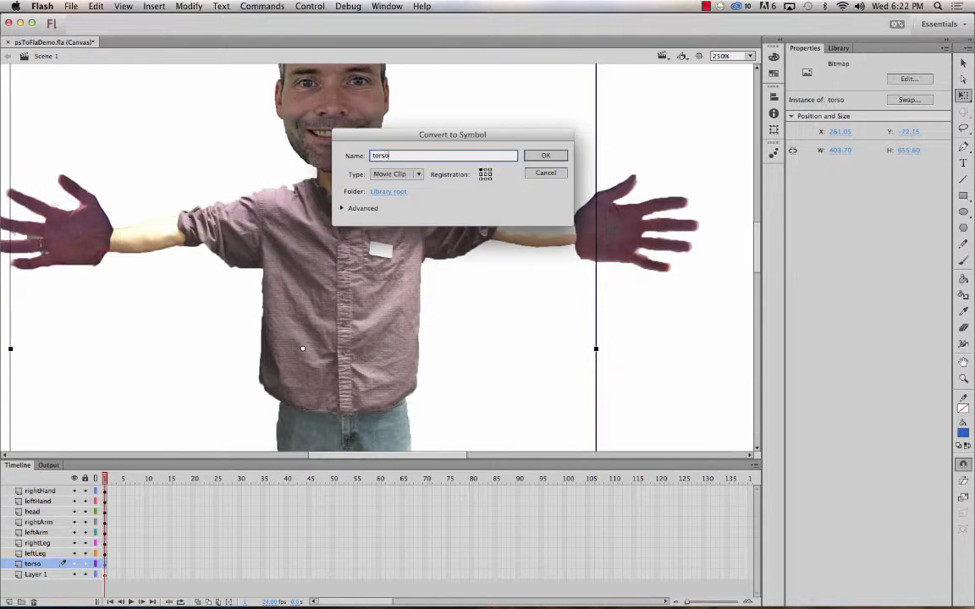
key(Return)
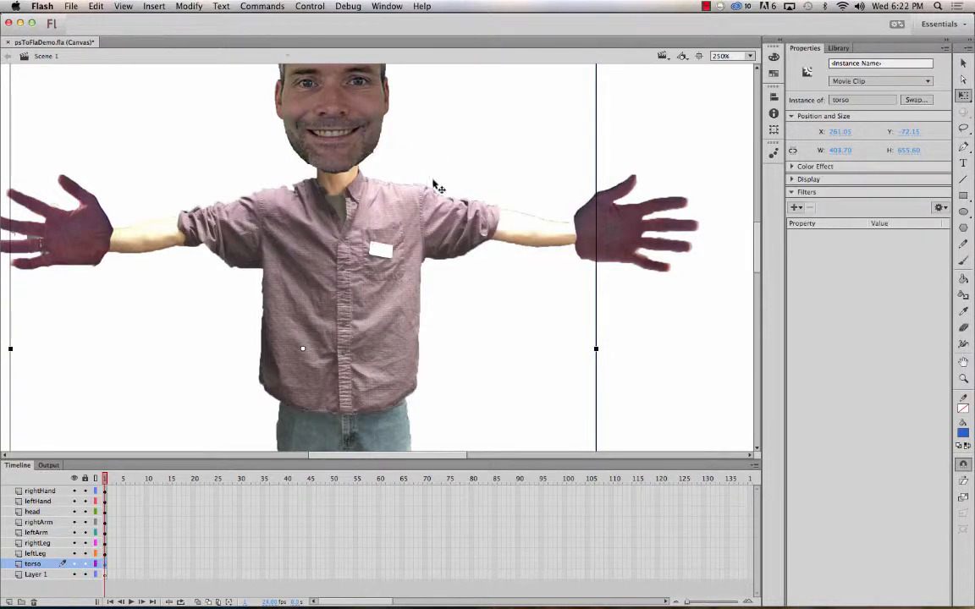
- Convert the left arm bitmap to a Movie Clip symbol named leftArm
click(517, 224)
key(F8)
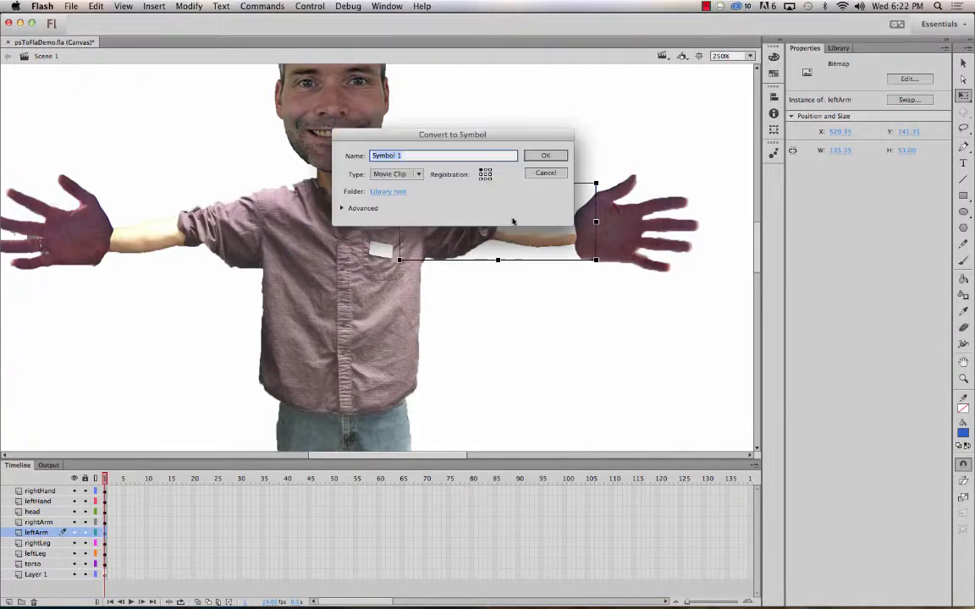
text(leftArm)
key(Return)
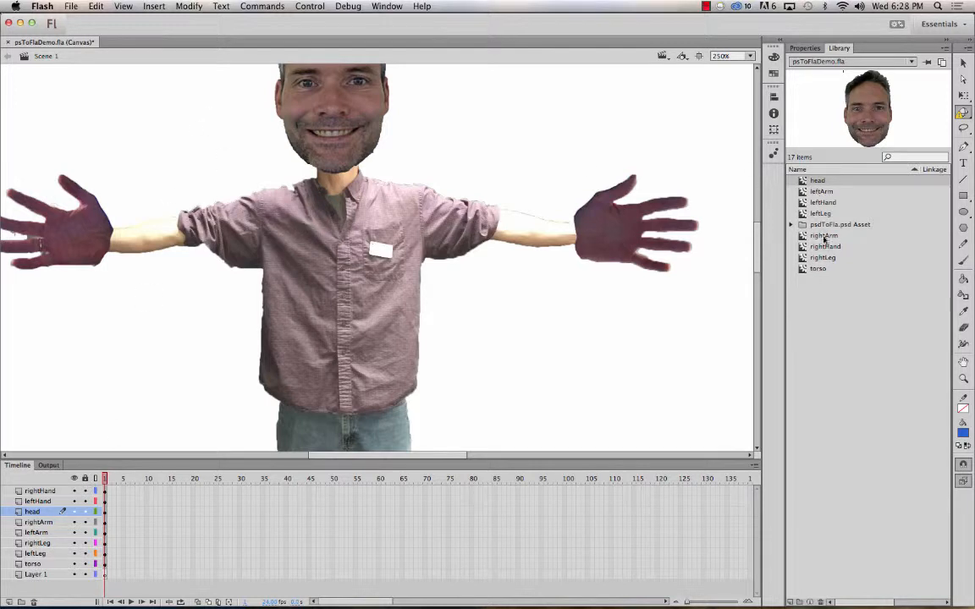
- Preview the leftArm, leftHand, leftLeg and torso symbols in the library
click(821, 192)
click(820, 203)
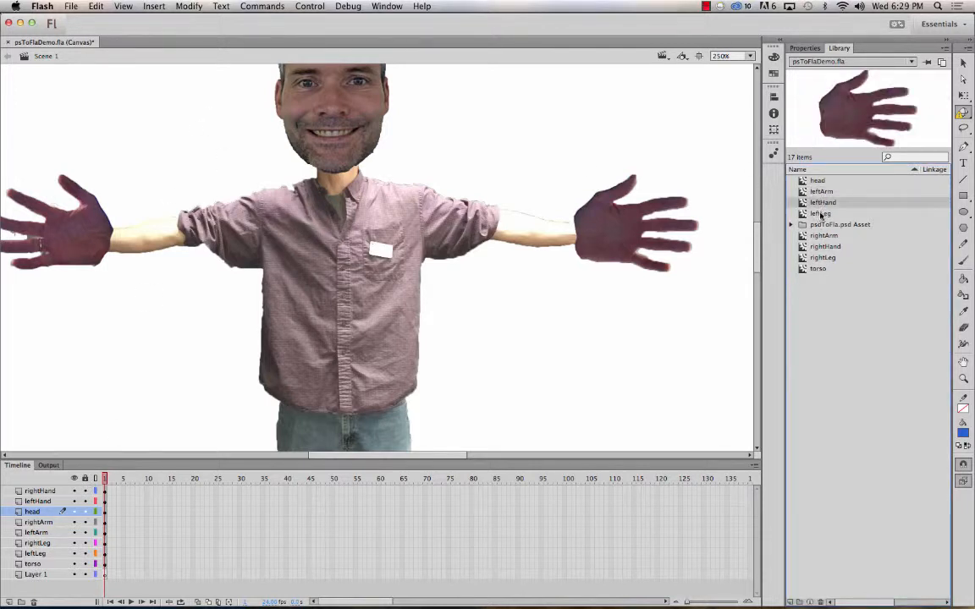
click(820, 213)
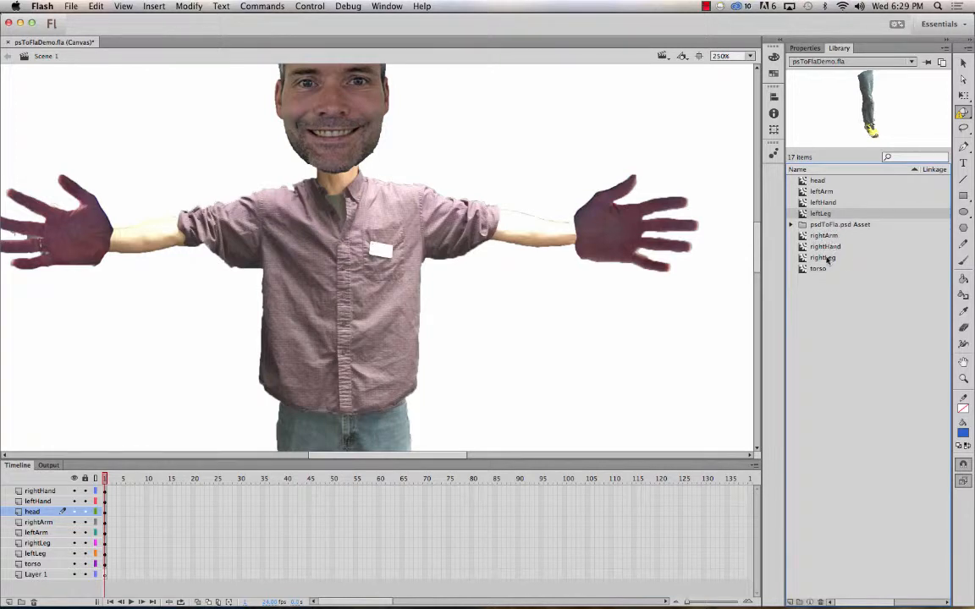
click(819, 268)
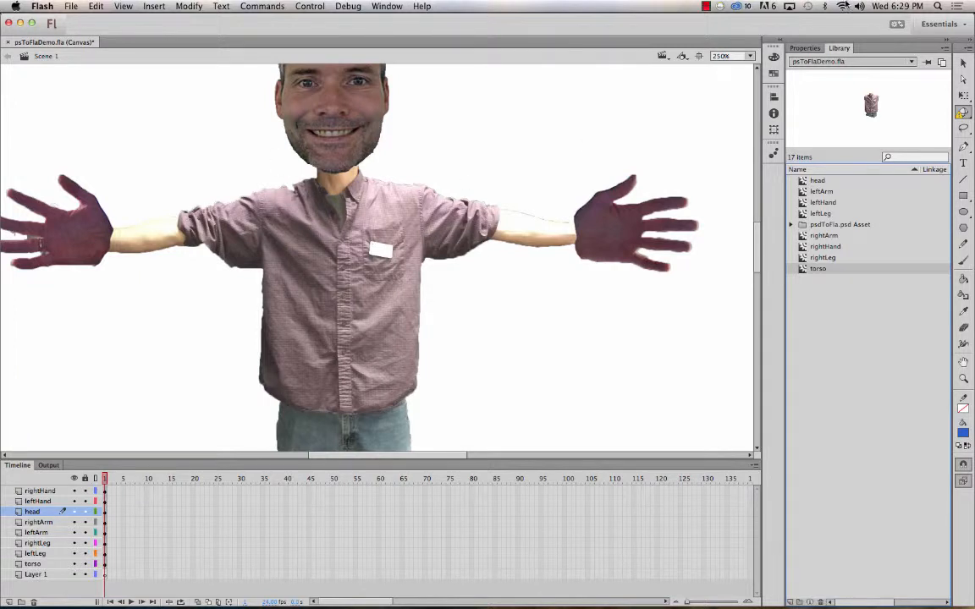
click(803, 48)
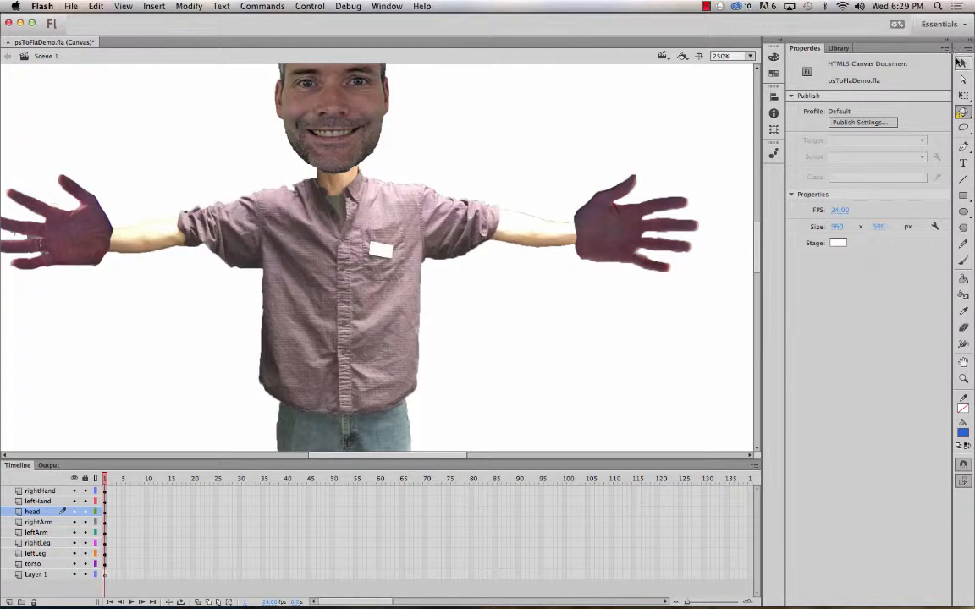
- Select all of the character's body parts together and shift them slightly left on the stage
key(v)
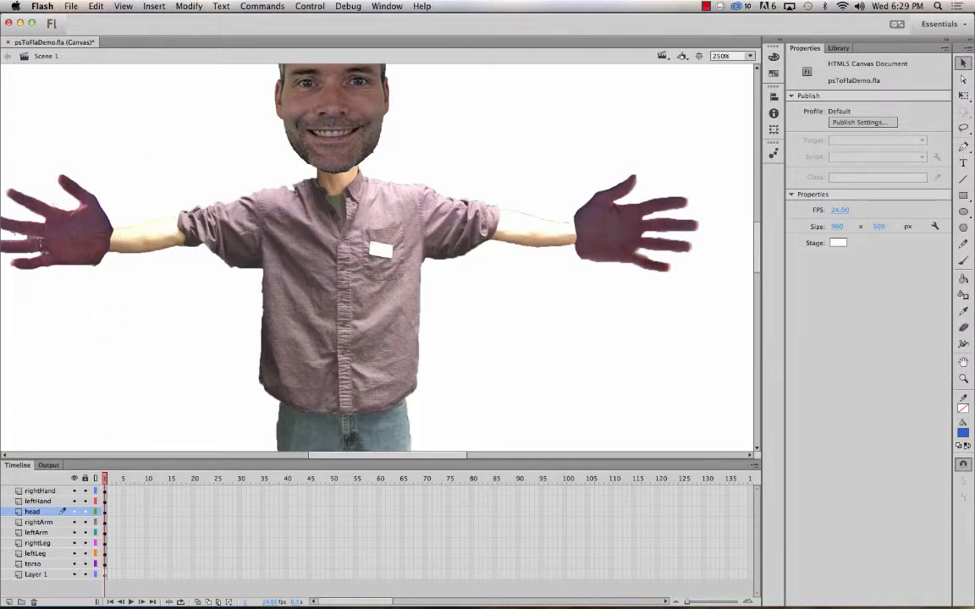
click(104, 492)
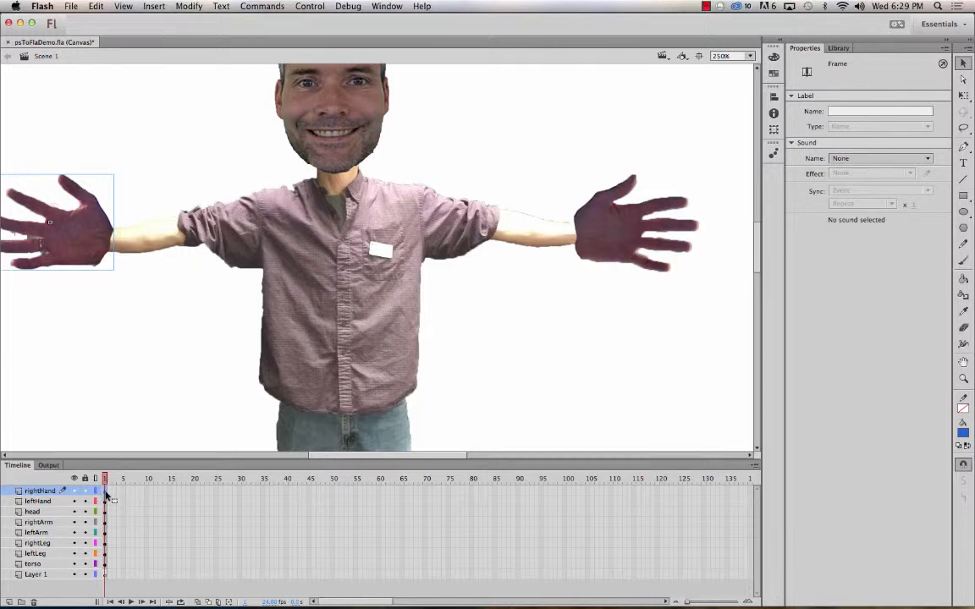
key(super+2)
key(super+equal)
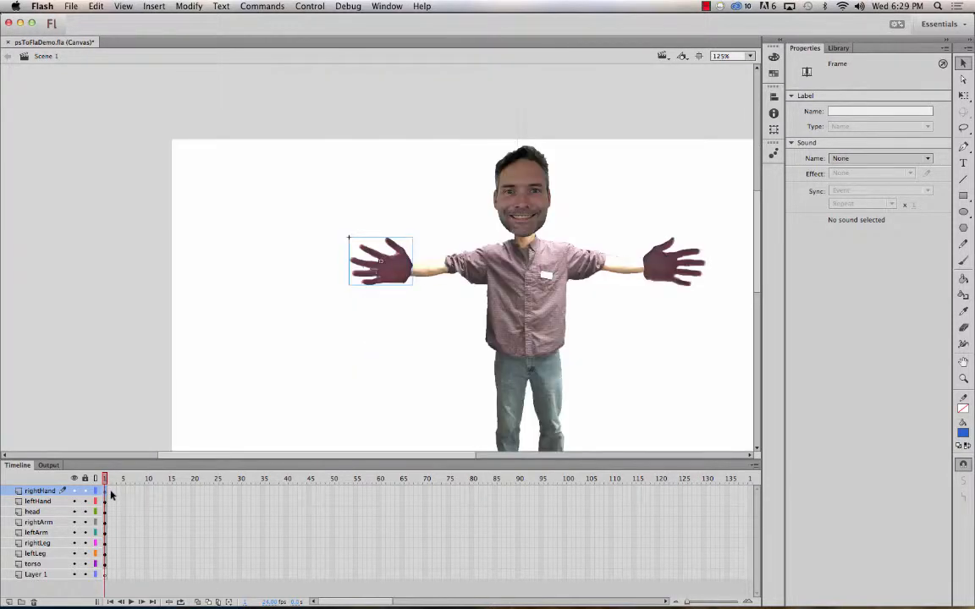
key(super+minus)
key(space)
drag(287, 406, 201, 314)
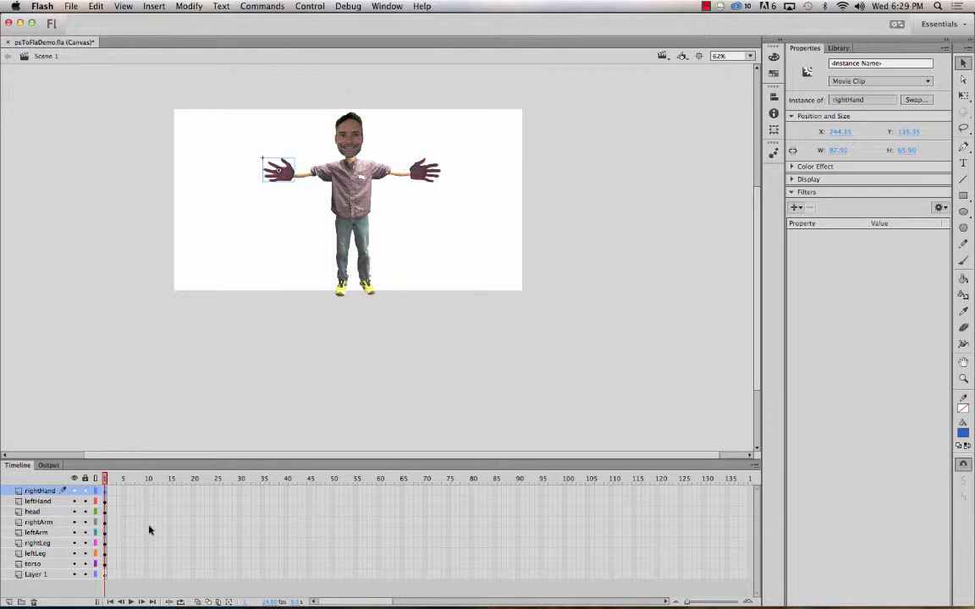
drag(218, 100, 404, 293)
drag(354, 197, 351, 197)
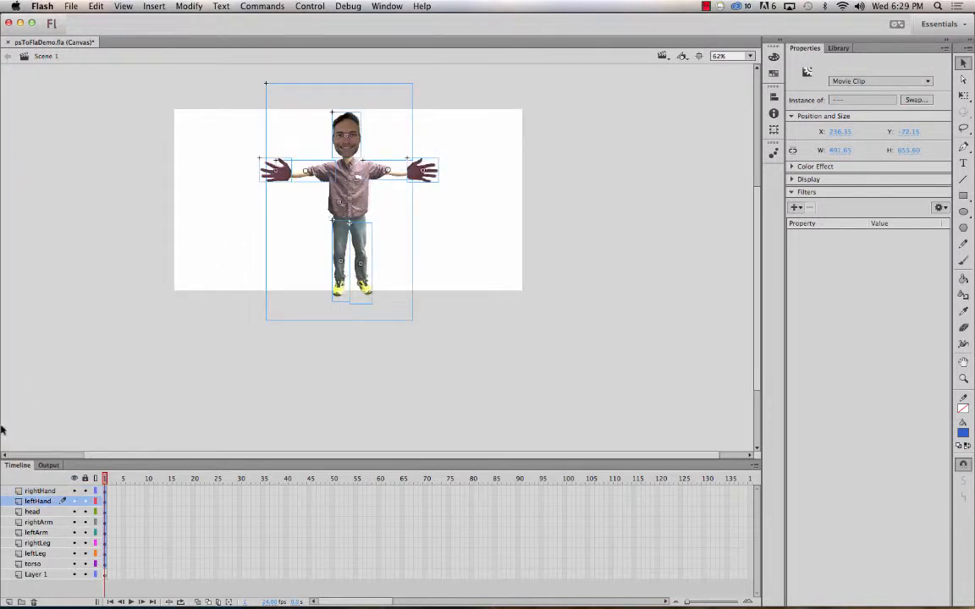
click(263, 393)
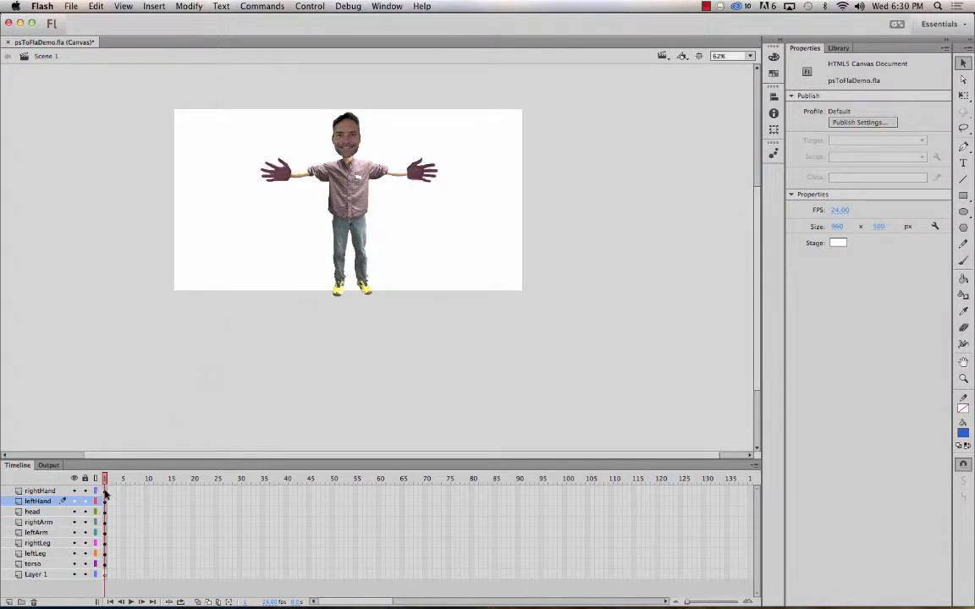
- Try selecting frame 1 across all body-part layers from rightHand to torso as one continuous range
click(104, 491)
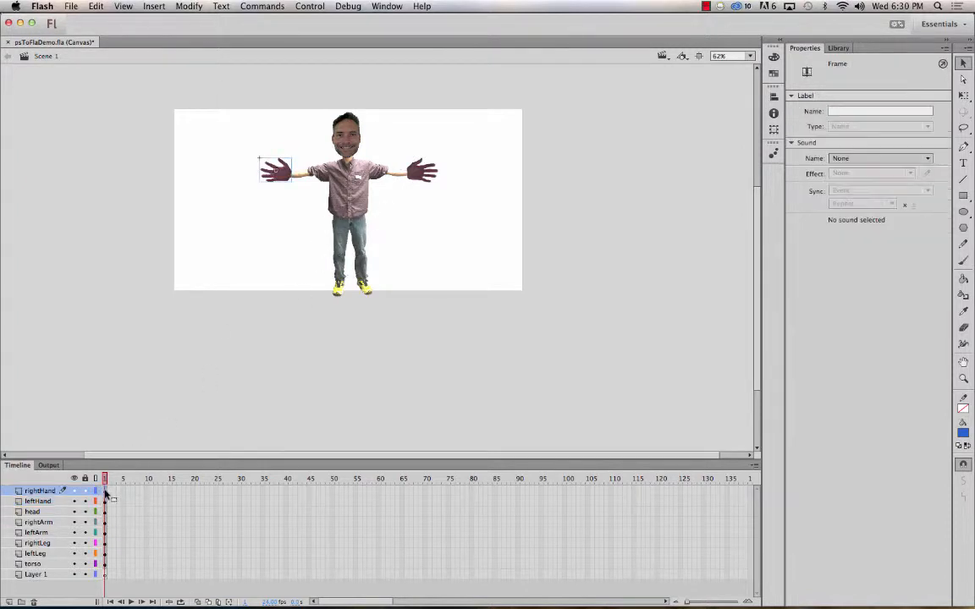
shift+click(105, 566)
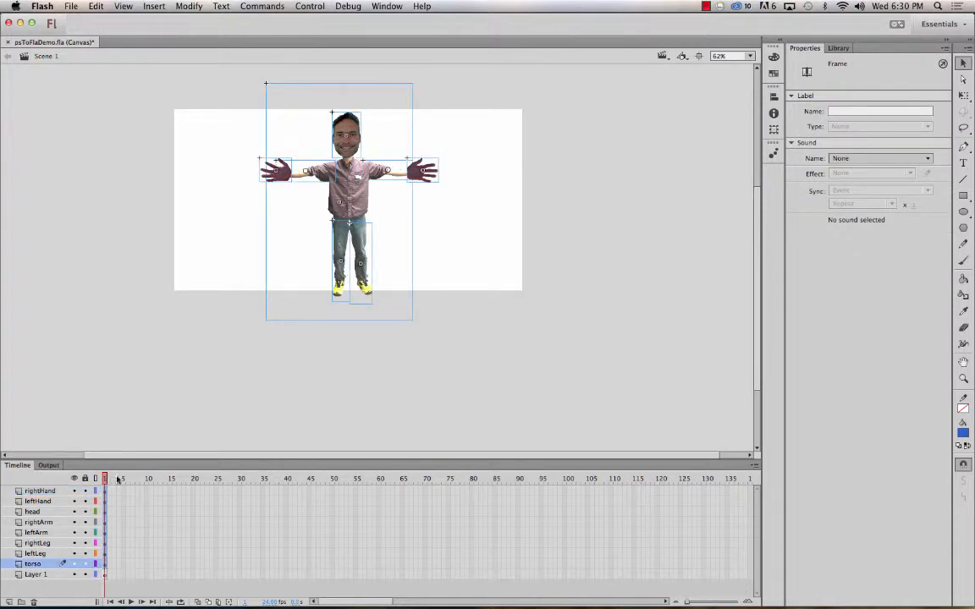
click(120, 365)
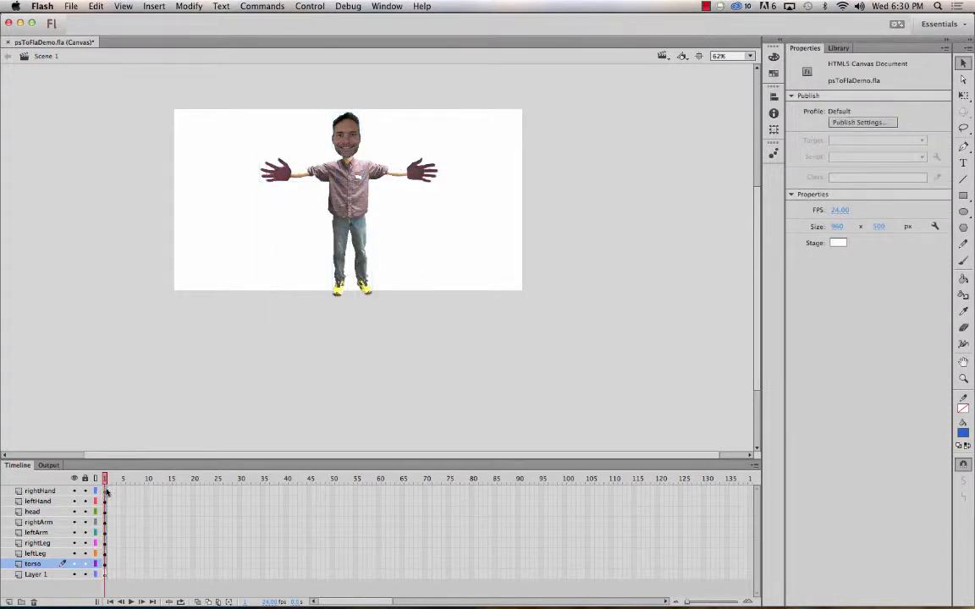
drag(106, 492, 106, 566)
click(114, 566)
click(103, 491)
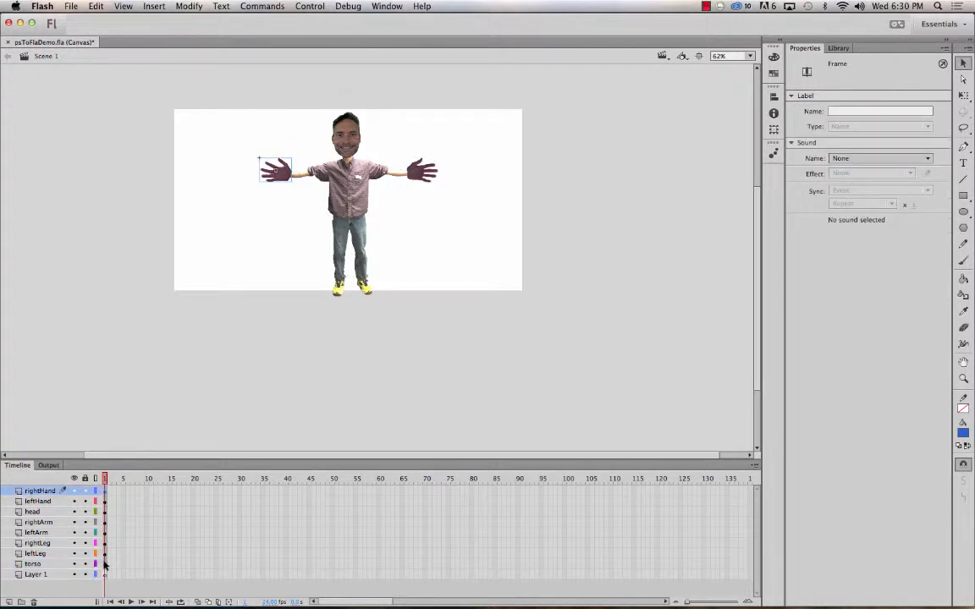
click(105, 564)
click(137, 501)
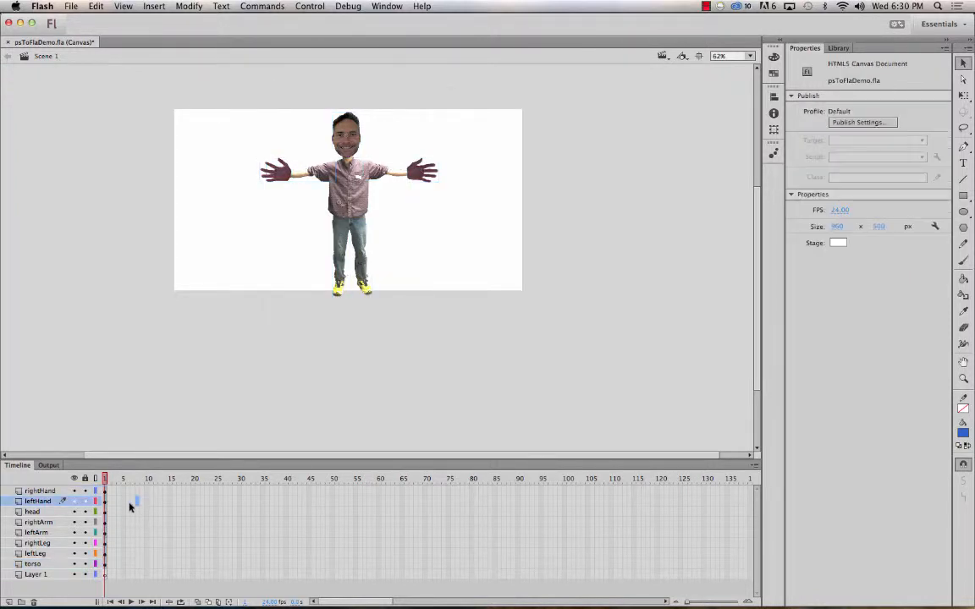
- Try selecting only the first frames of the rightHand, head, rightArm and torso layers
click(104, 490)
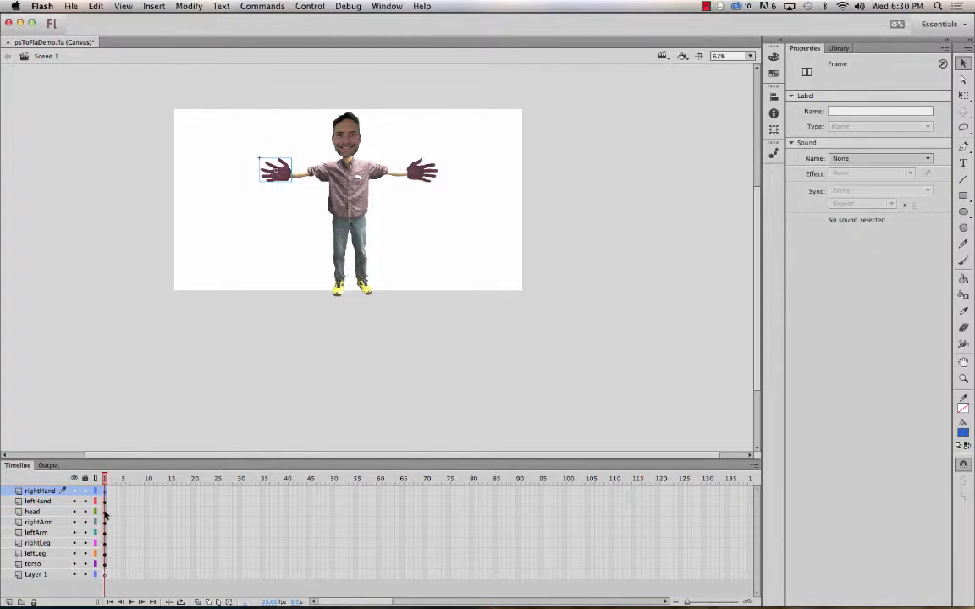
super+click(104, 511)
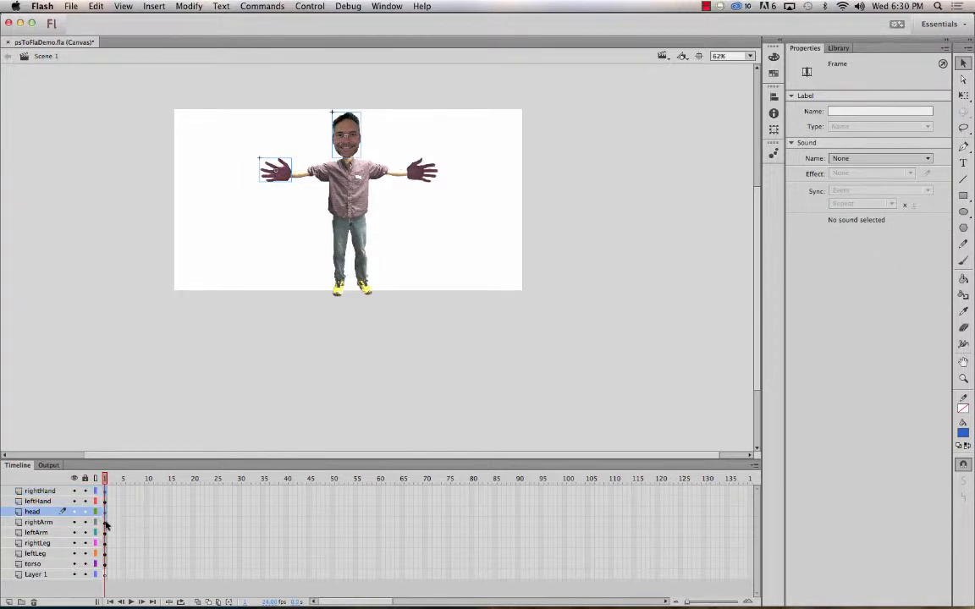
super+click(104, 522)
super+click(104, 564)
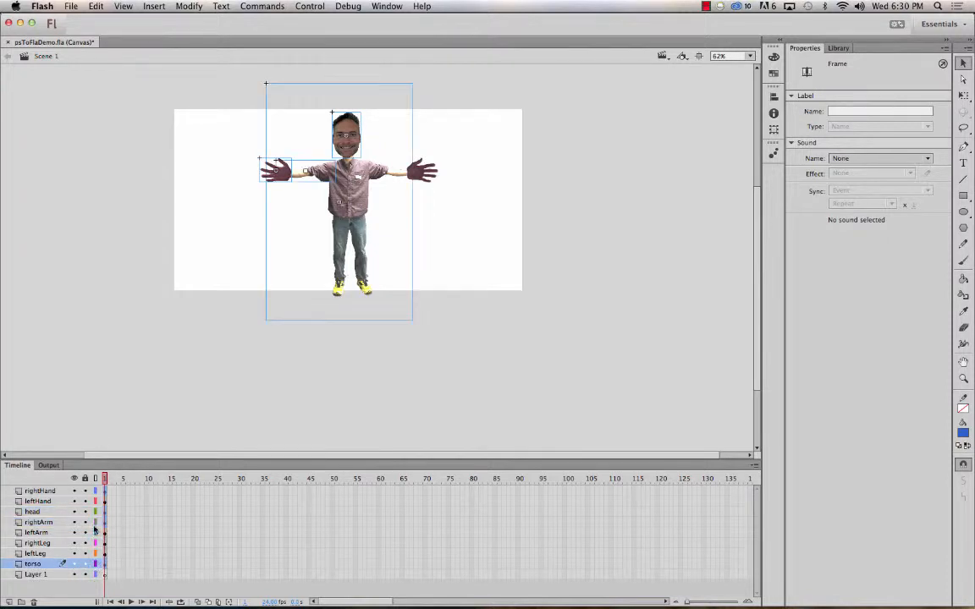
click(118, 533)
- Create a classic tween on frame 1 of all body-part layers from rightHand to torso
click(105, 563)
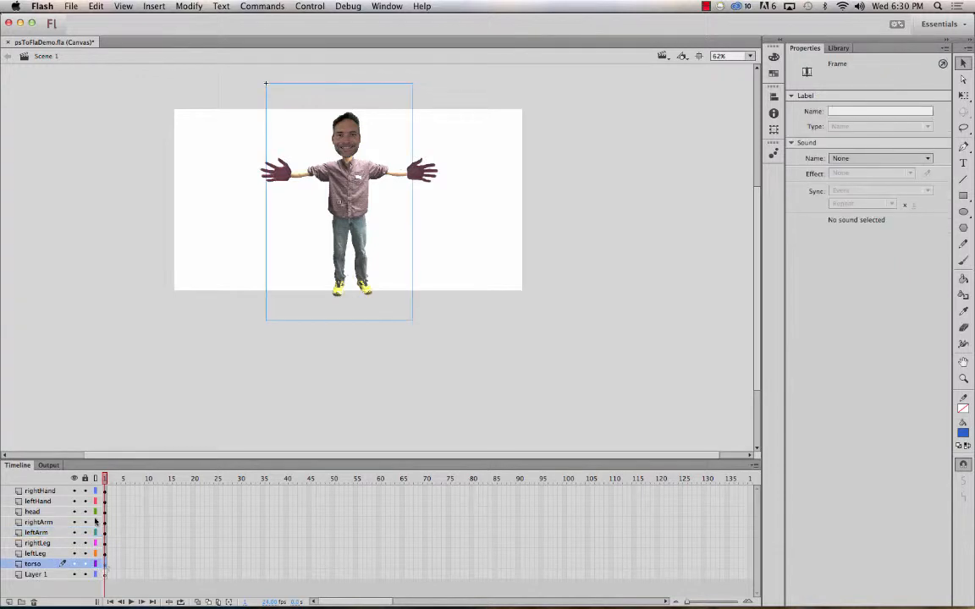
shift+click(105, 491)
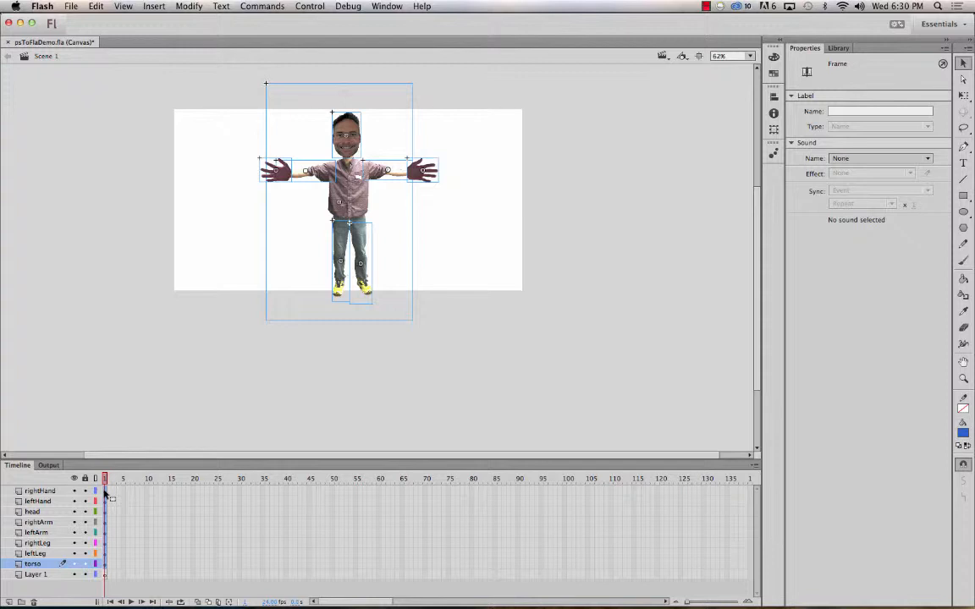
right_click(105, 491)
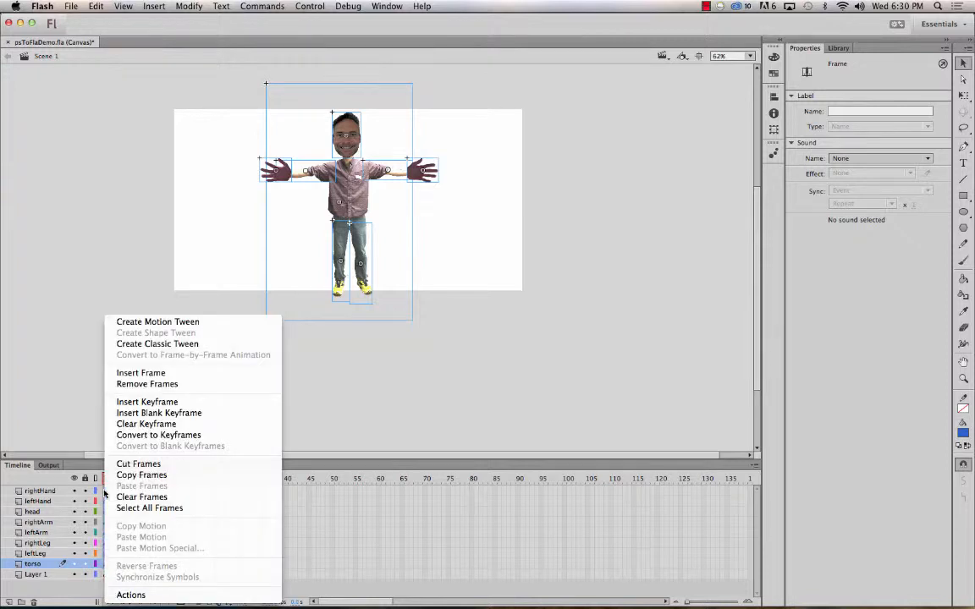
click(121, 345)
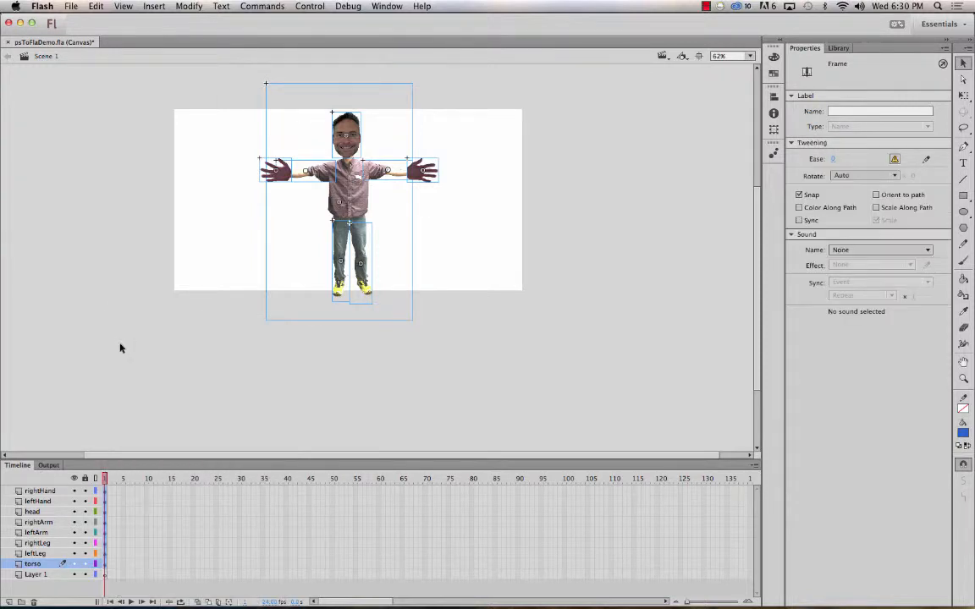
click(151, 522)
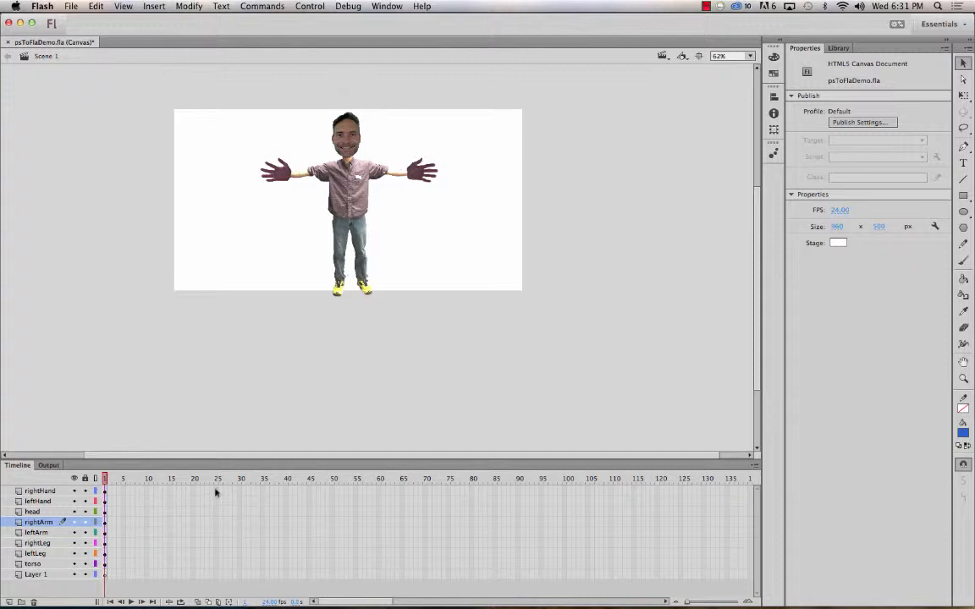
- Extend all body-part layers to frame 25 and insert keyframes there
drag(215, 493, 216, 570)
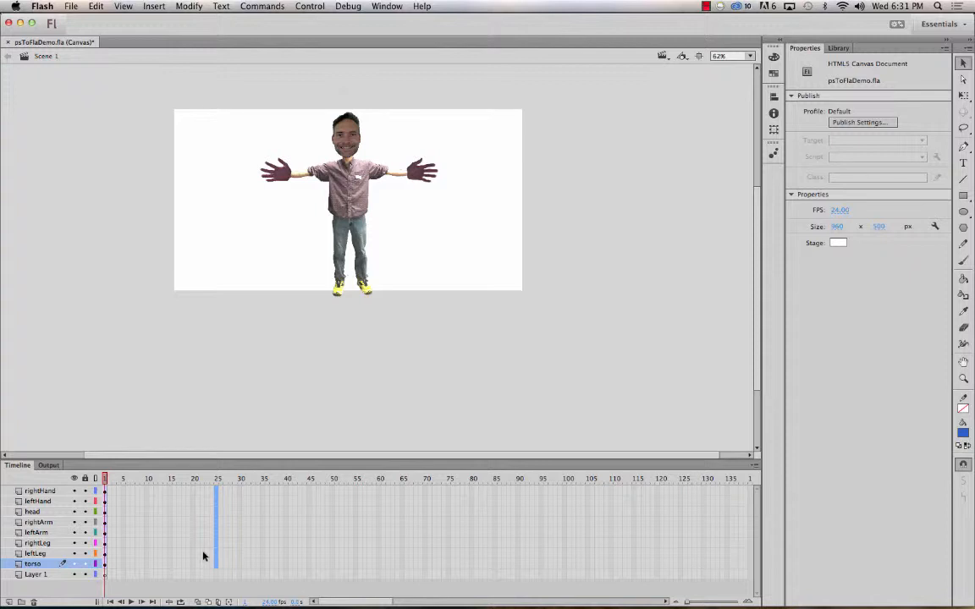
key(F5)
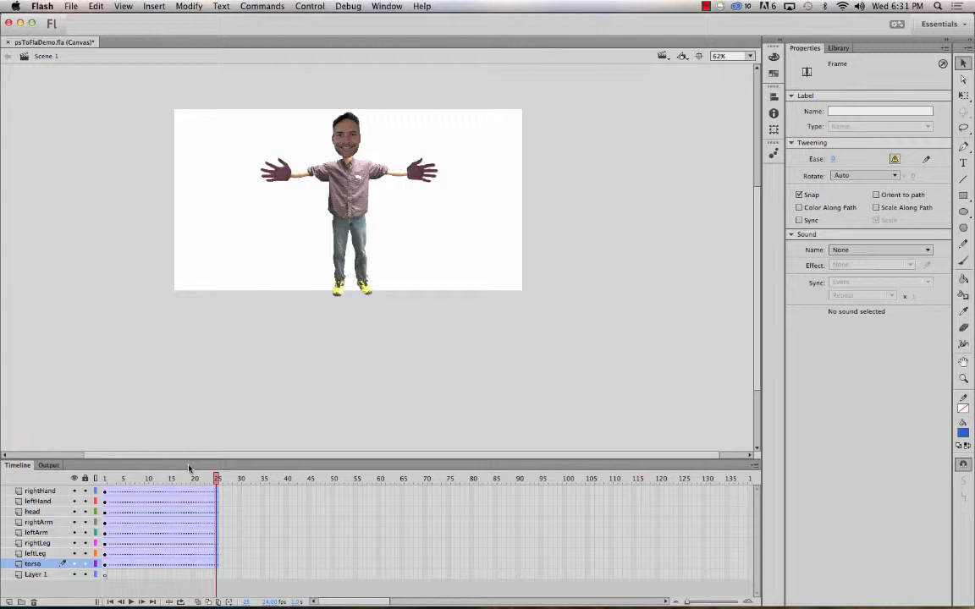
key(F6)
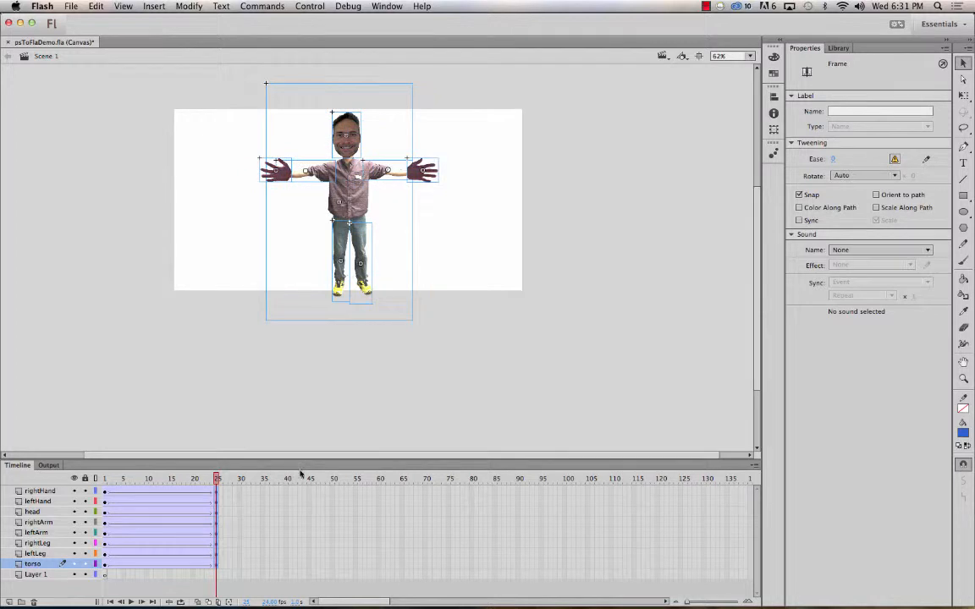
click(197, 436)
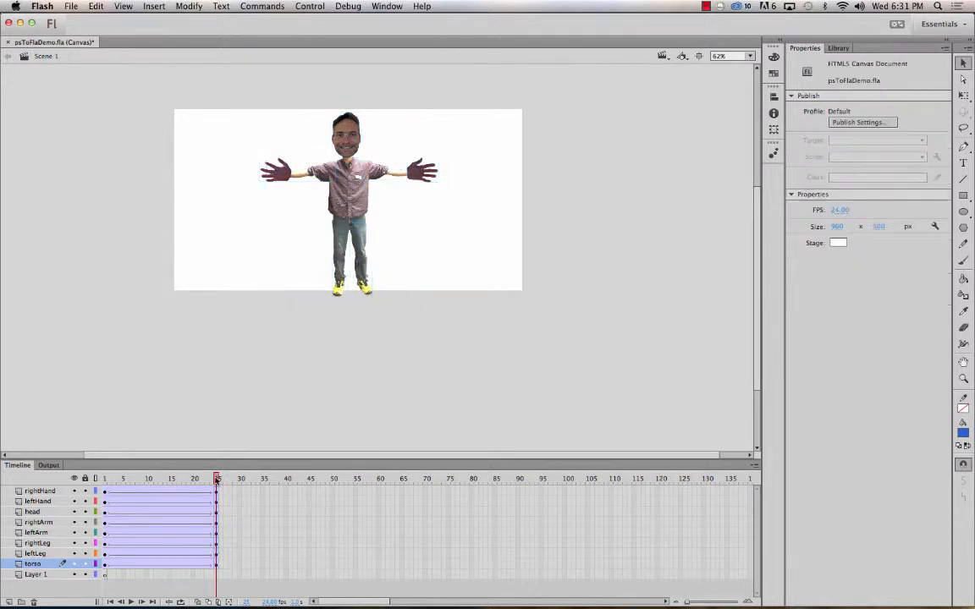
mouse_move(216, 479)
mouse_down()
mouse_move(89, 479)
mouse_move(228, 475)
mouse_up()
- Try rotating the right arm about its centre at frame 25 with Free Transform, and undo the rotation
click(290, 166)
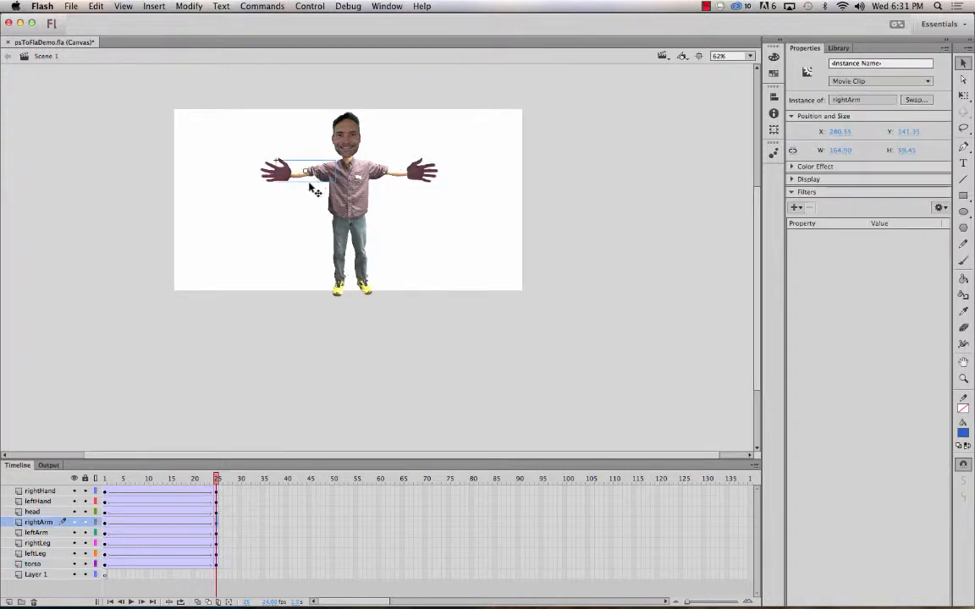
key(q)
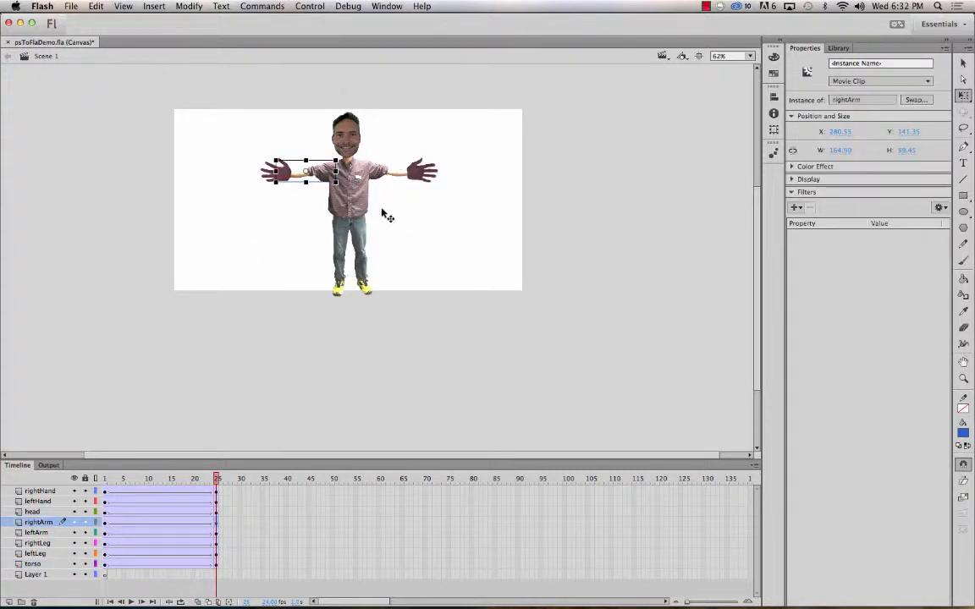
key(super+equal)
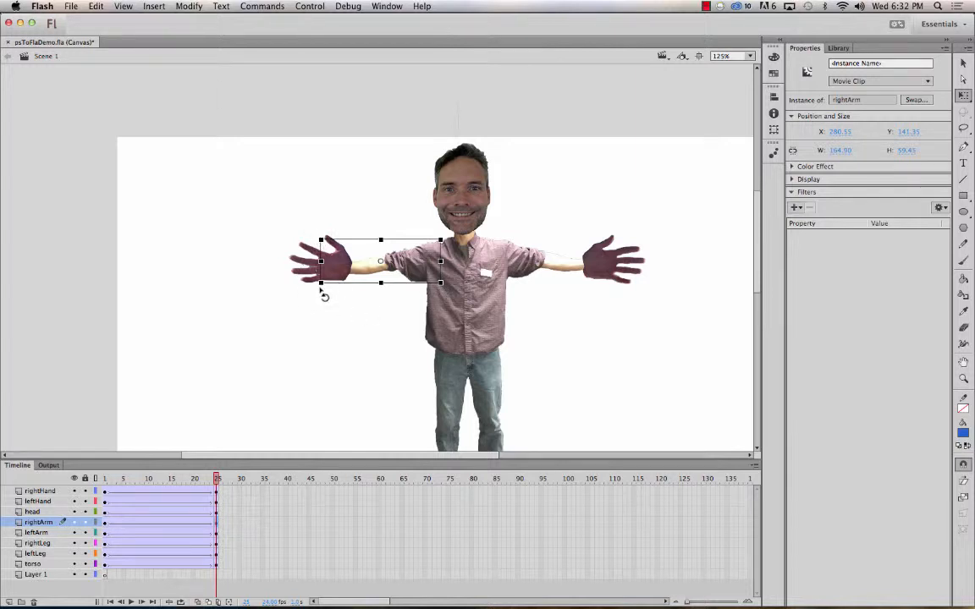
drag(323, 295, 413, 342)
key(super+a)
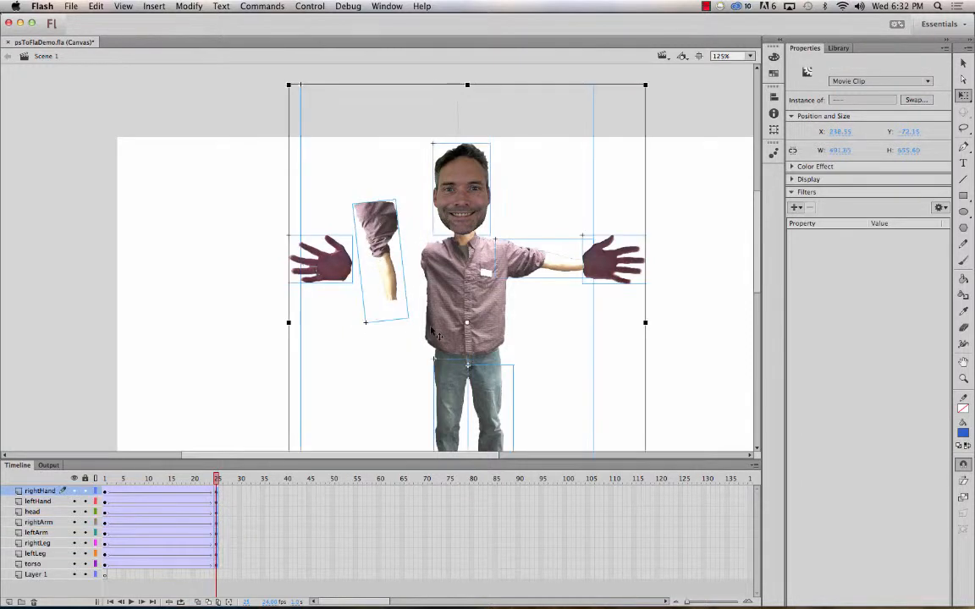
key(super+z)
key(super+z)
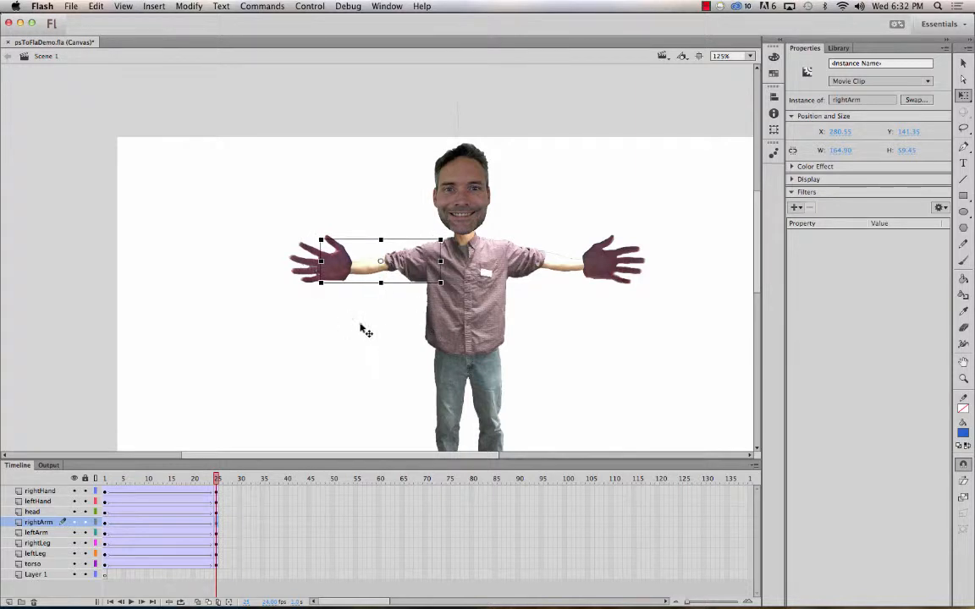
- Move the right arm's transformation point to the shoulder and the right hand's to the wrist at frame 25
key(super+a)
click(380, 265)
drag(322, 294, 356, 360)
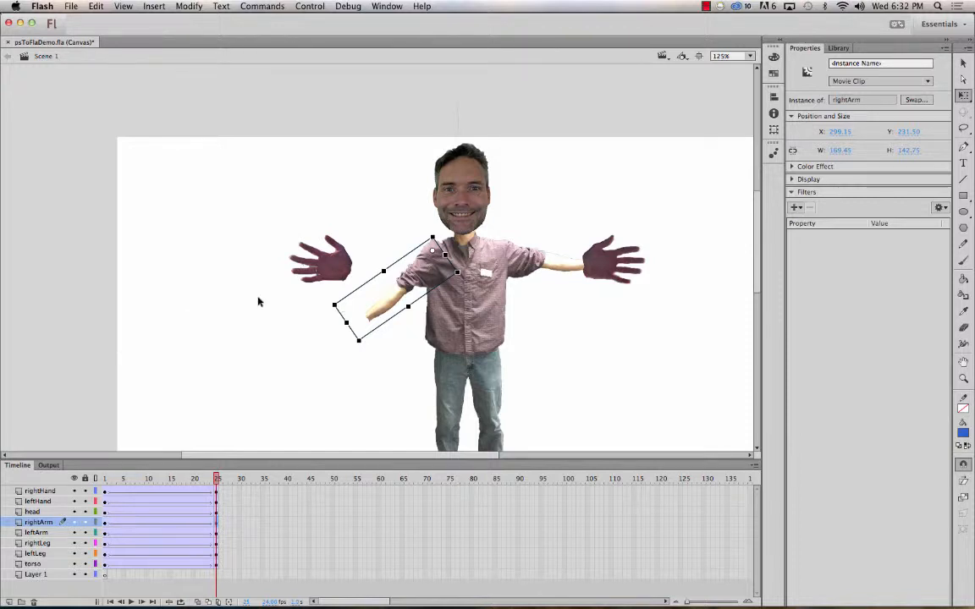
key(ctrl+z)
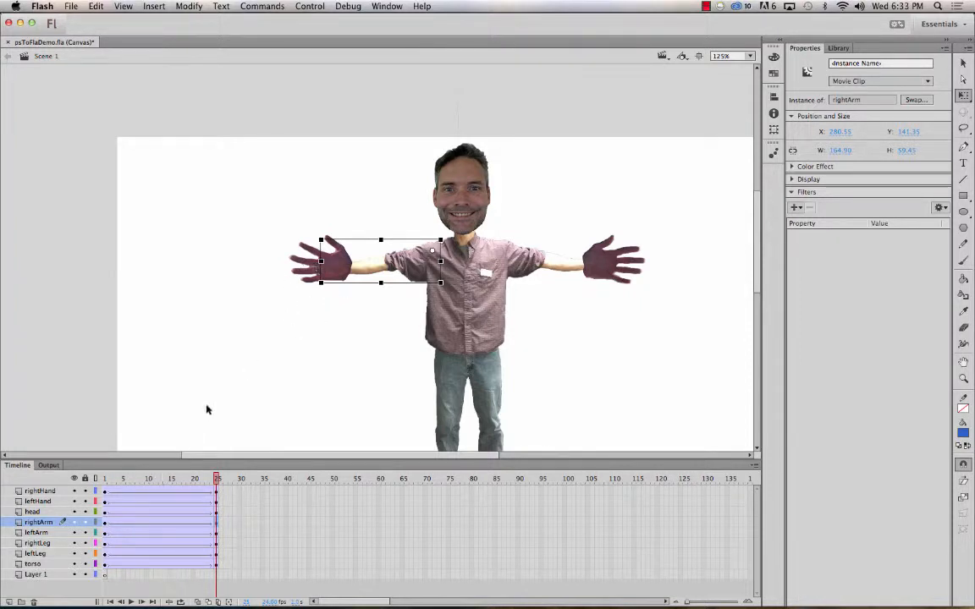
click(321, 262)
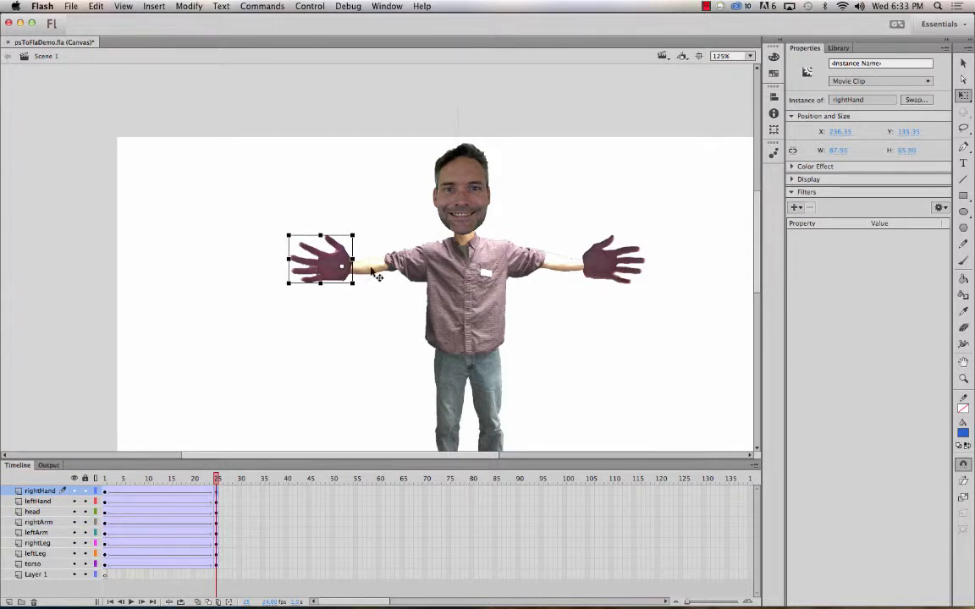
- Try rotating the right arm alone downward about the shoulder at frame 25, and undo the rotation
click(334, 245)
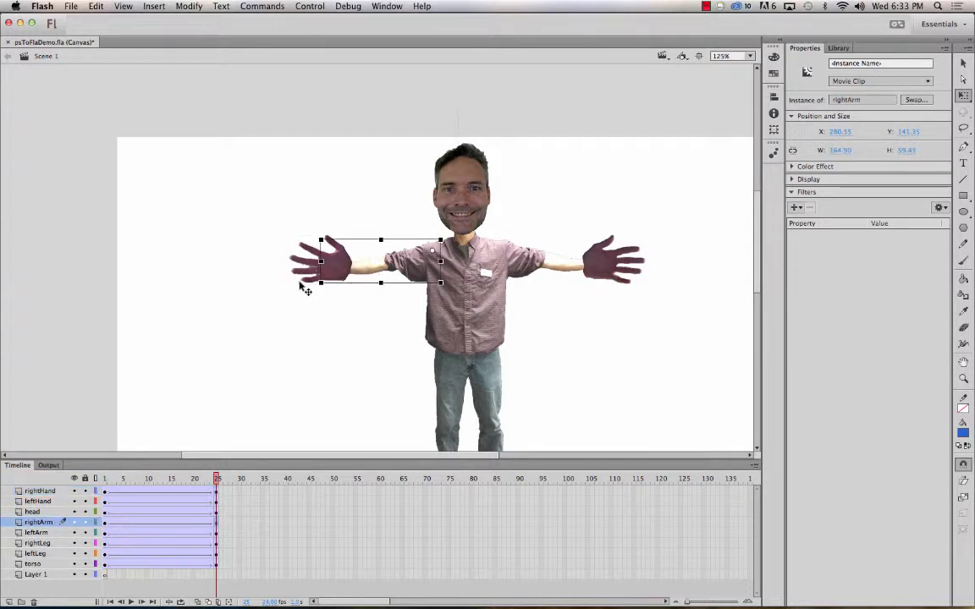
drag(317, 296, 347, 334)
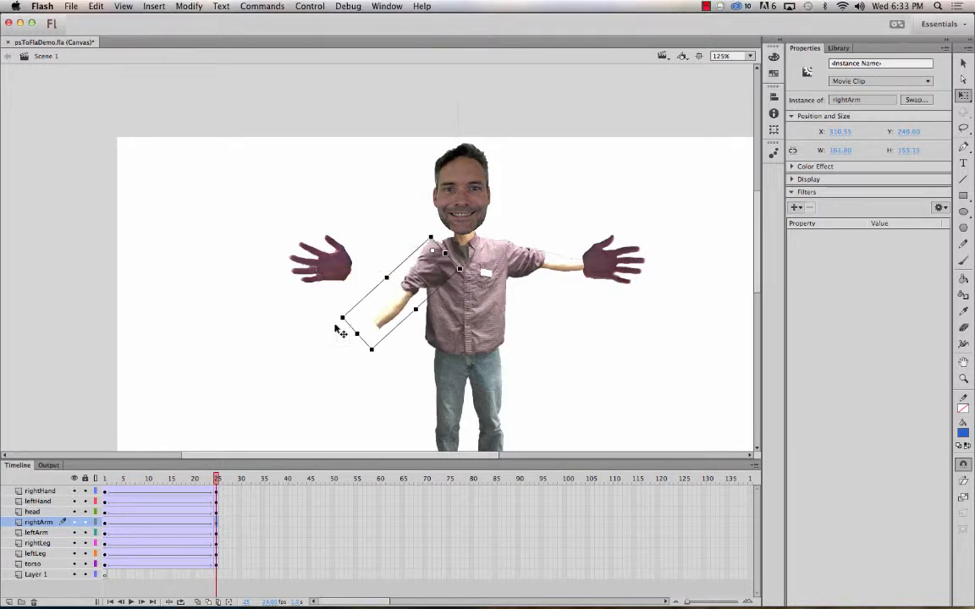
click(335, 271)
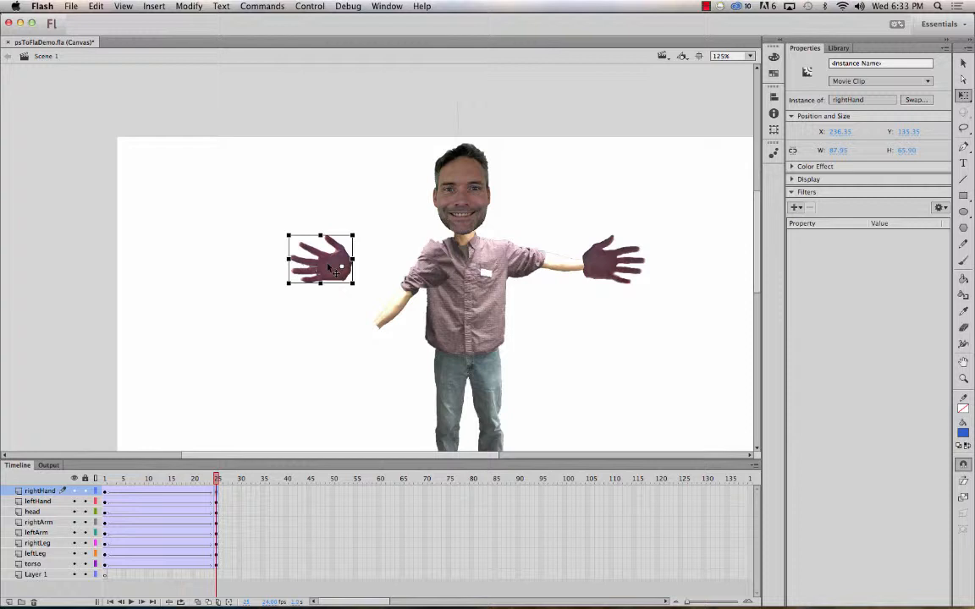
key(super+z)
key(super+z)
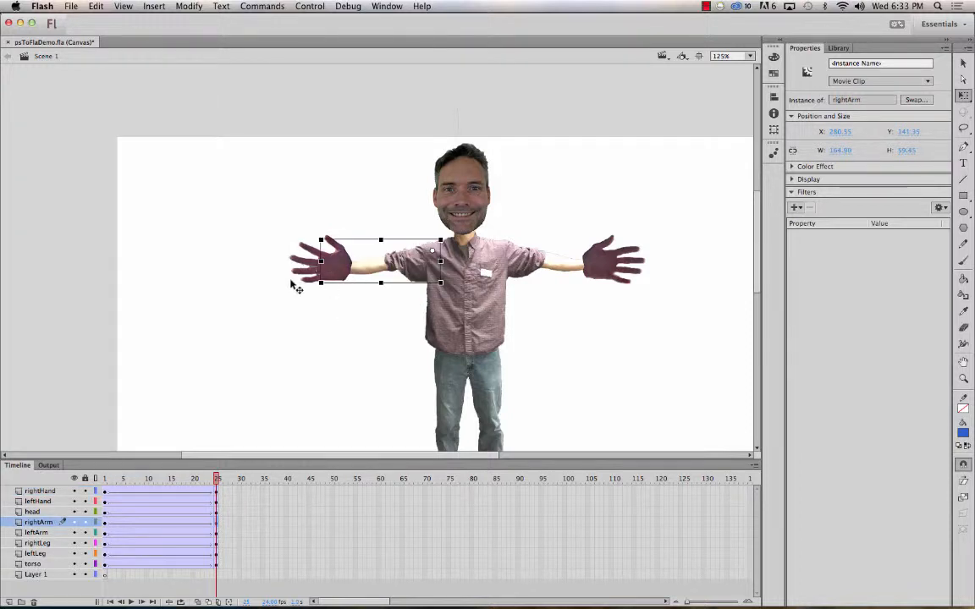
- Rotate the right arm and right hand together downward about the shoulder at frame 25
shift+click(305, 264)
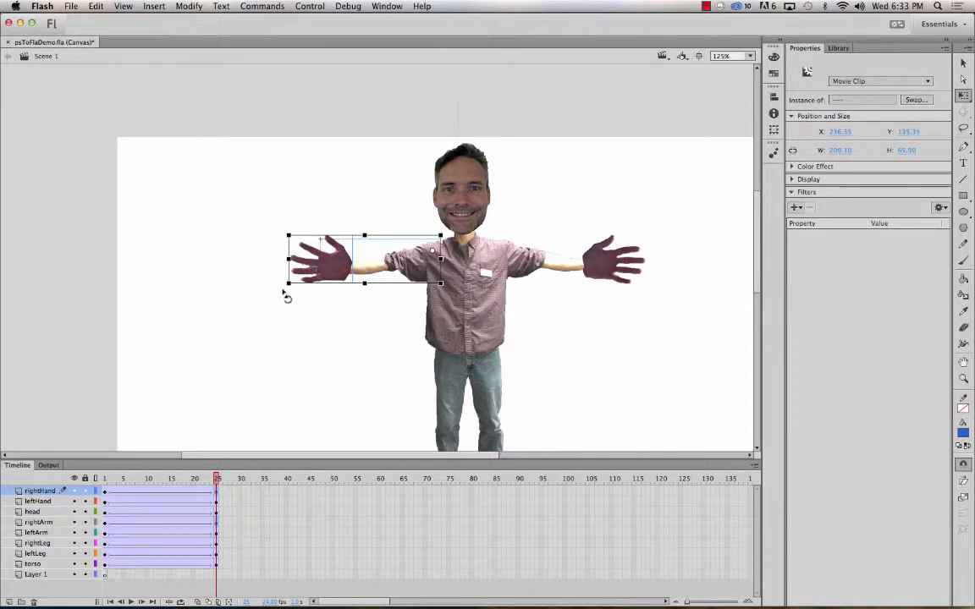
drag(284, 290, 342, 390)
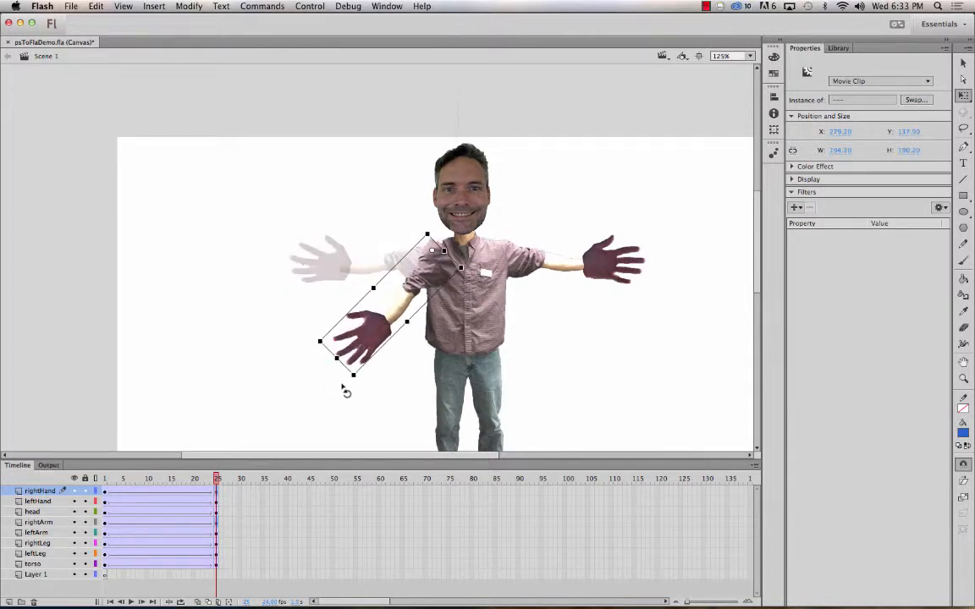
drag(344, 386, 344, 388)
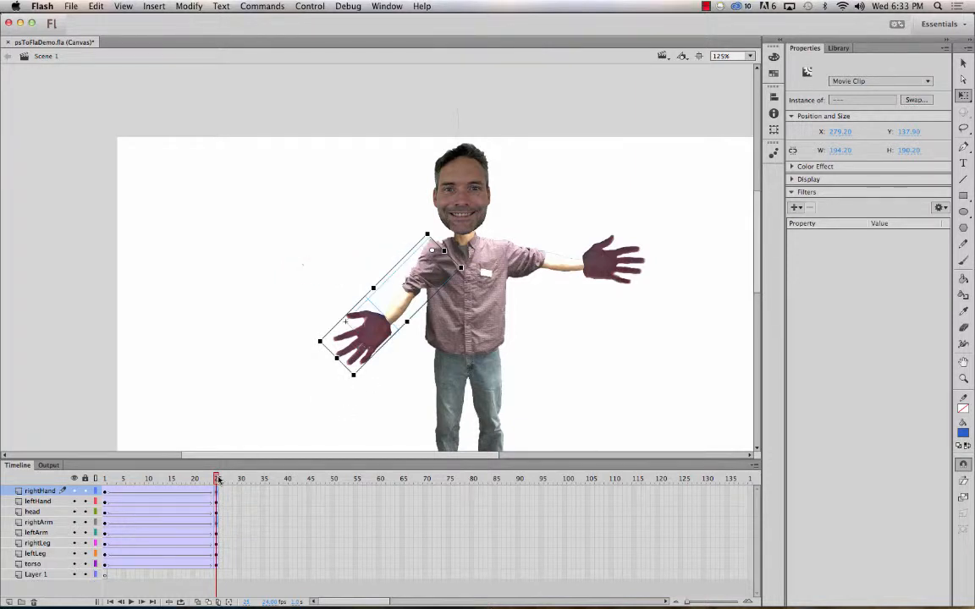
- Scrub the tween between frames 25 and 1 and check the right arm's transformation point at frame 1
drag(217, 479, 88, 431)
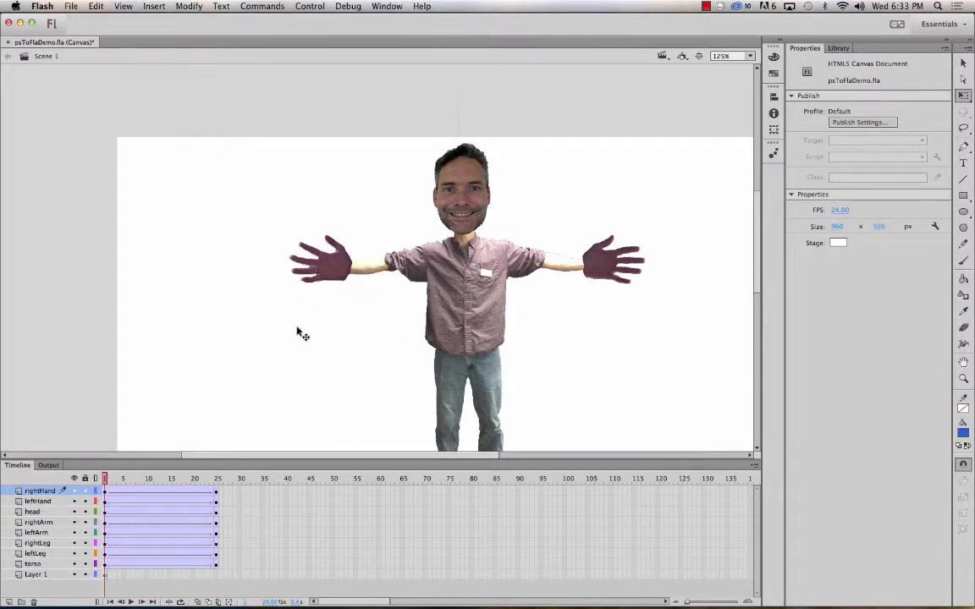
click(421, 269)
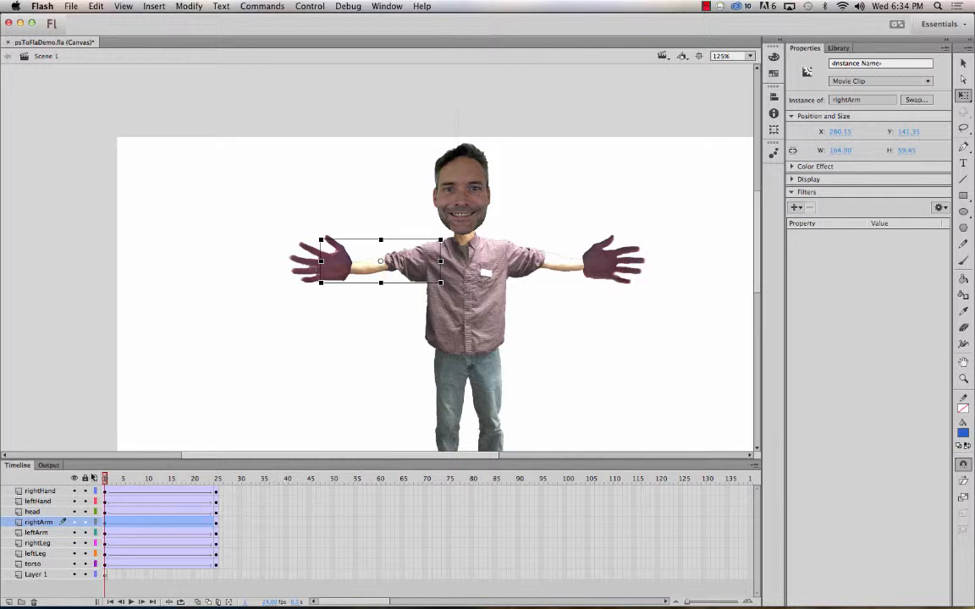
drag(106, 479, 217, 488)
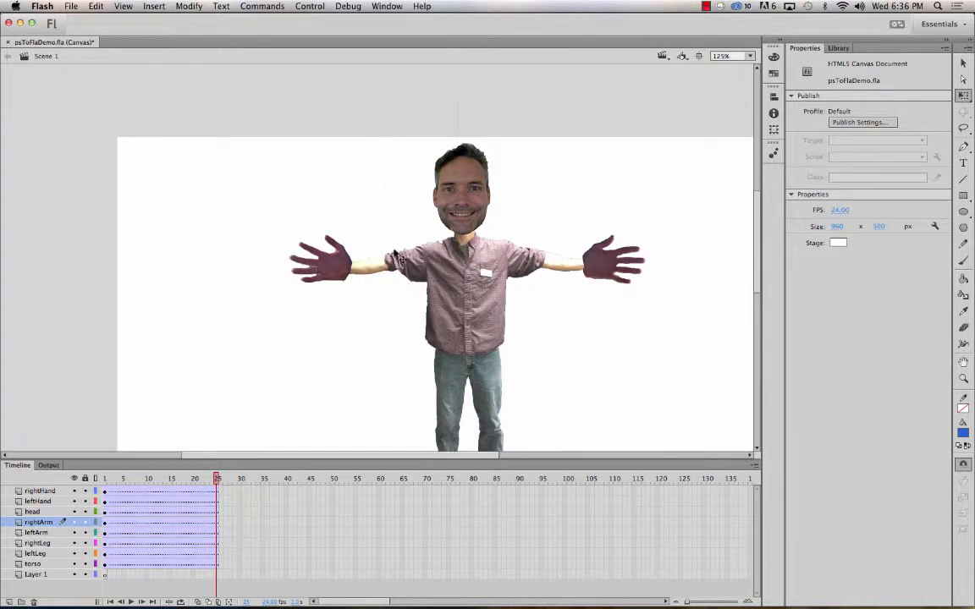
- Examine the transformation points of the hands, arms, head and torso at frame 1
click(391, 302)
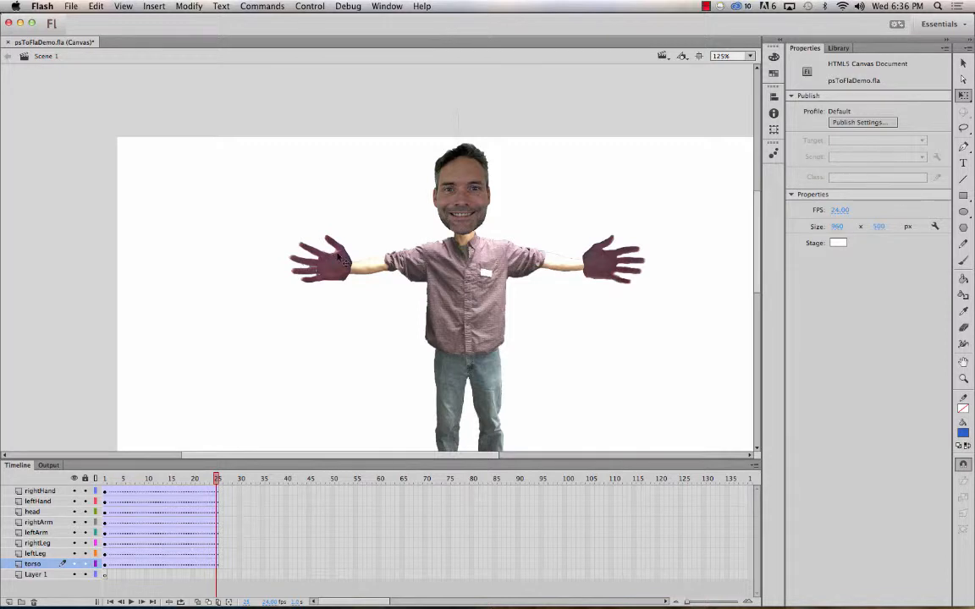
click(306, 235)
click(105, 479)
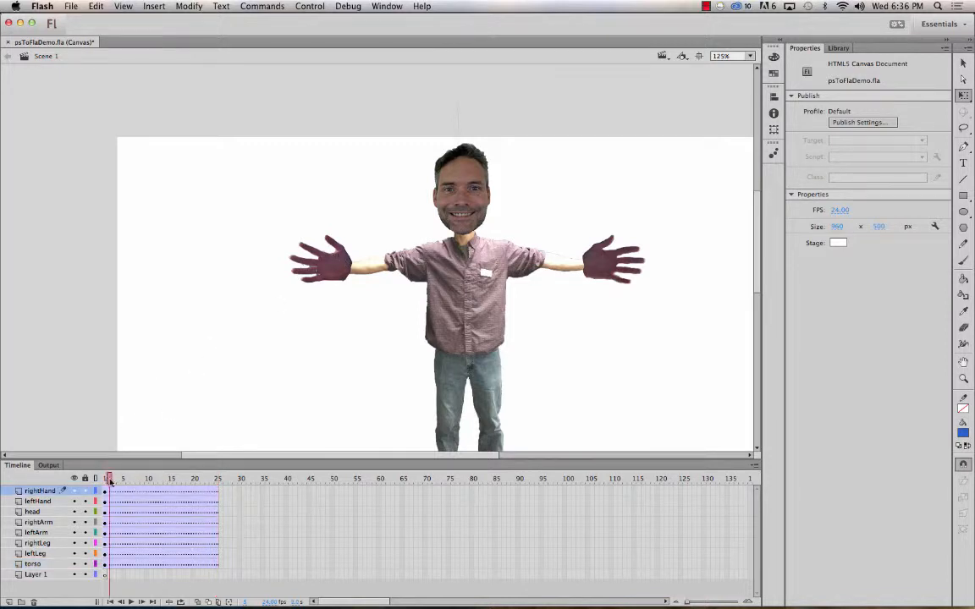
click(334, 269)
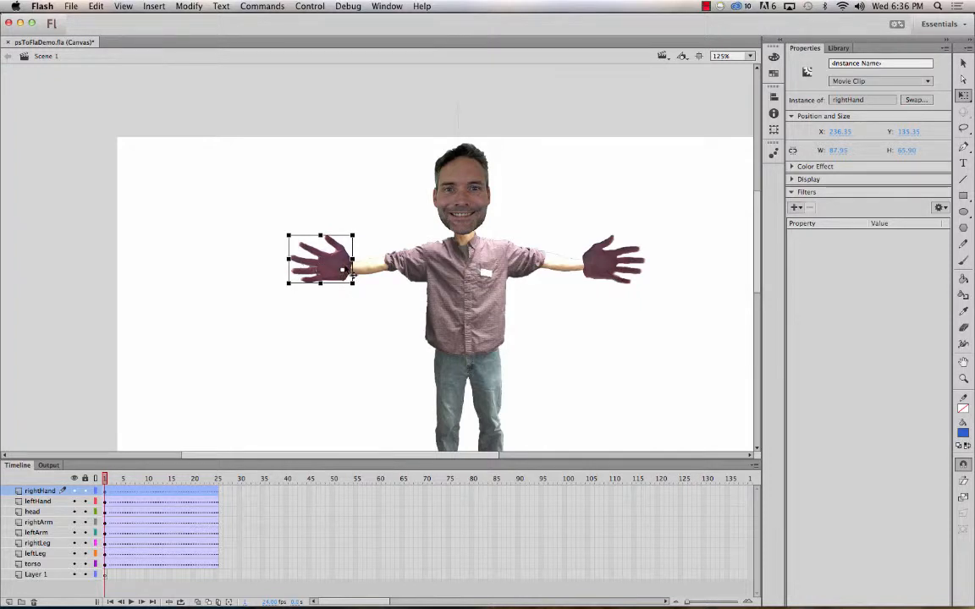
click(345, 246)
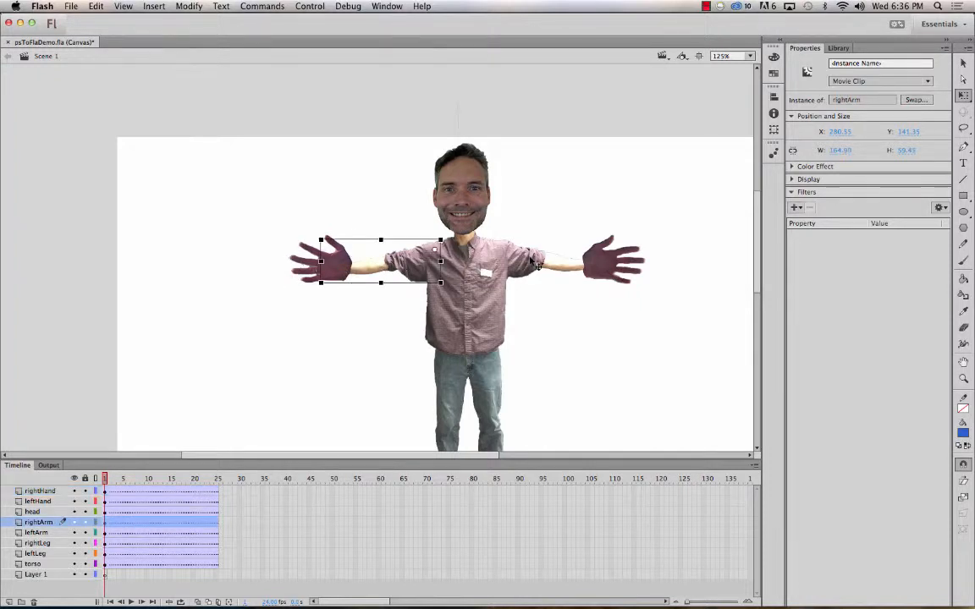
click(535, 264)
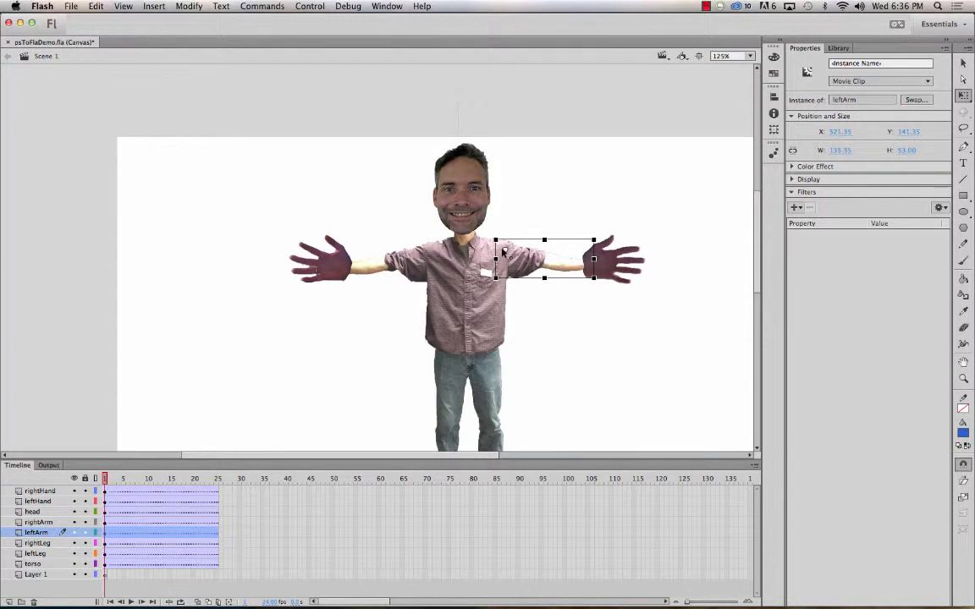
click(612, 262)
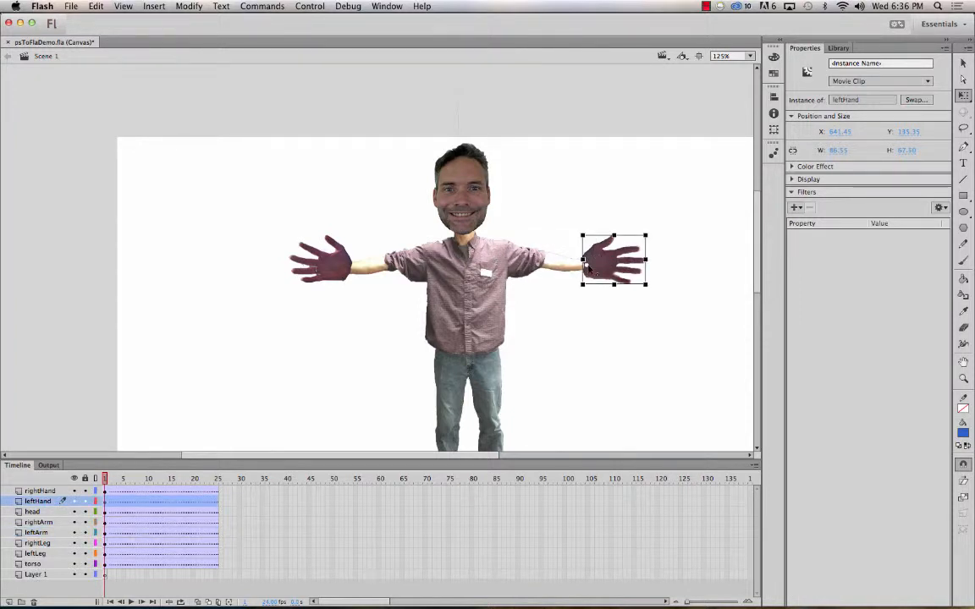
click(437, 181)
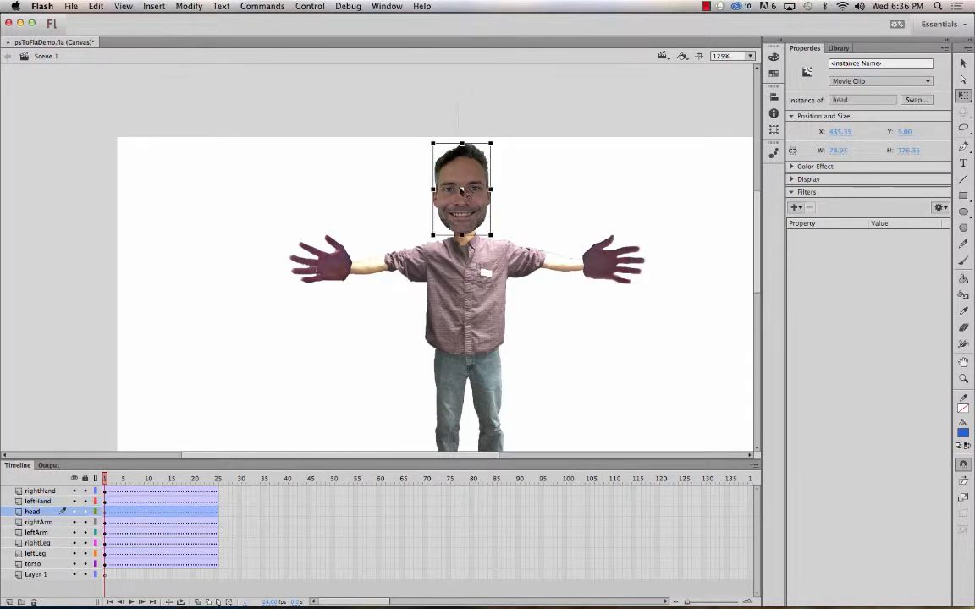
click(451, 326)
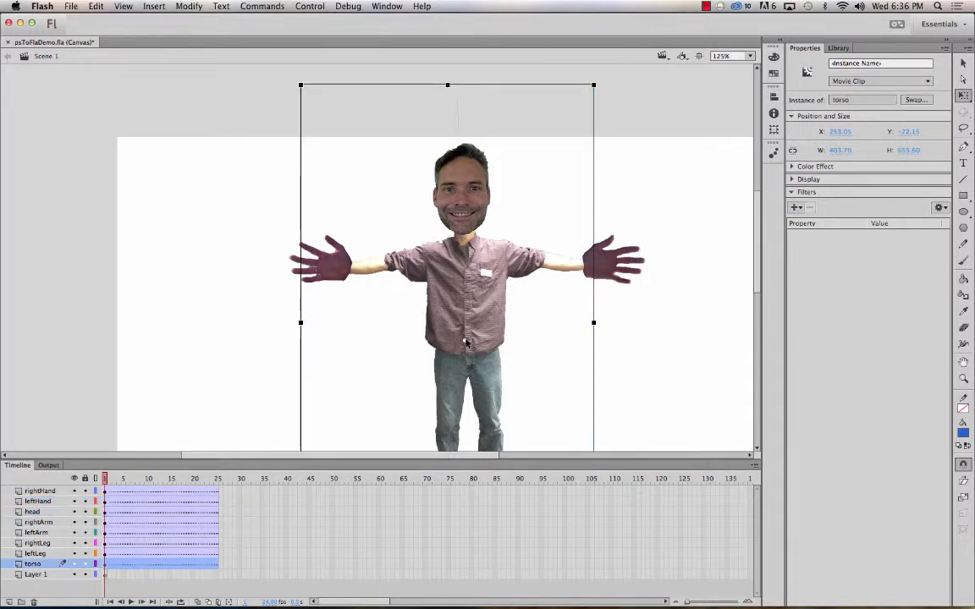
- Move the transformation points of the right and left legs up to the hips at frame 1
click(452, 385)
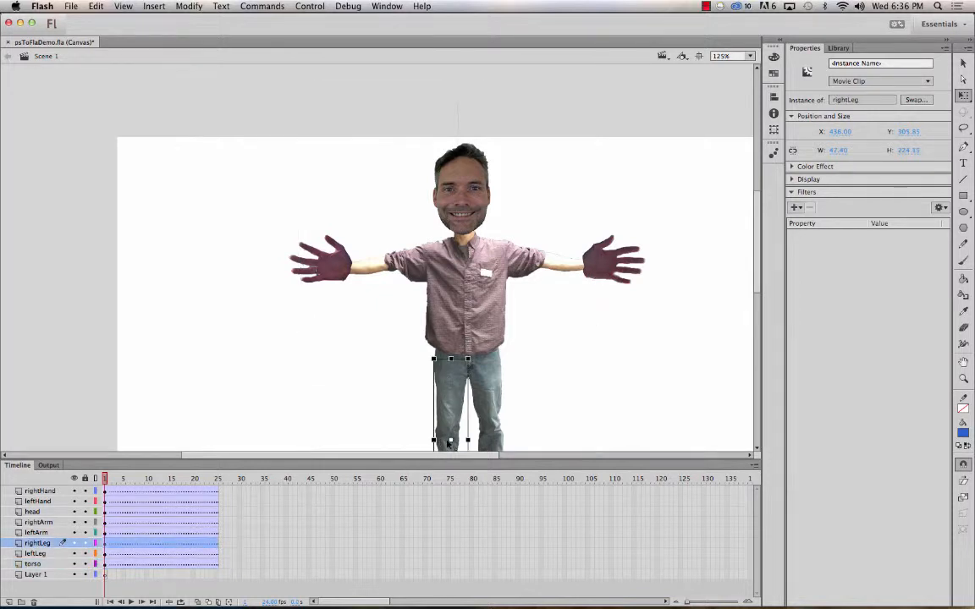
drag(449, 441, 453, 359)
click(495, 440)
drag(491, 443, 484, 370)
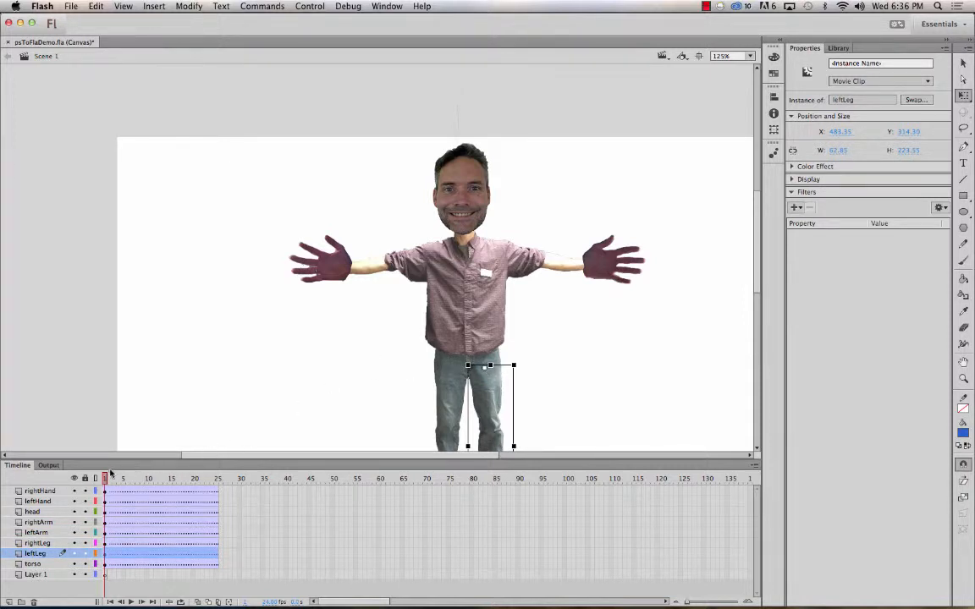
- Insert keyframes at frame 25 on the rightArm and rightHand layers
drag(105, 480, 217, 481)
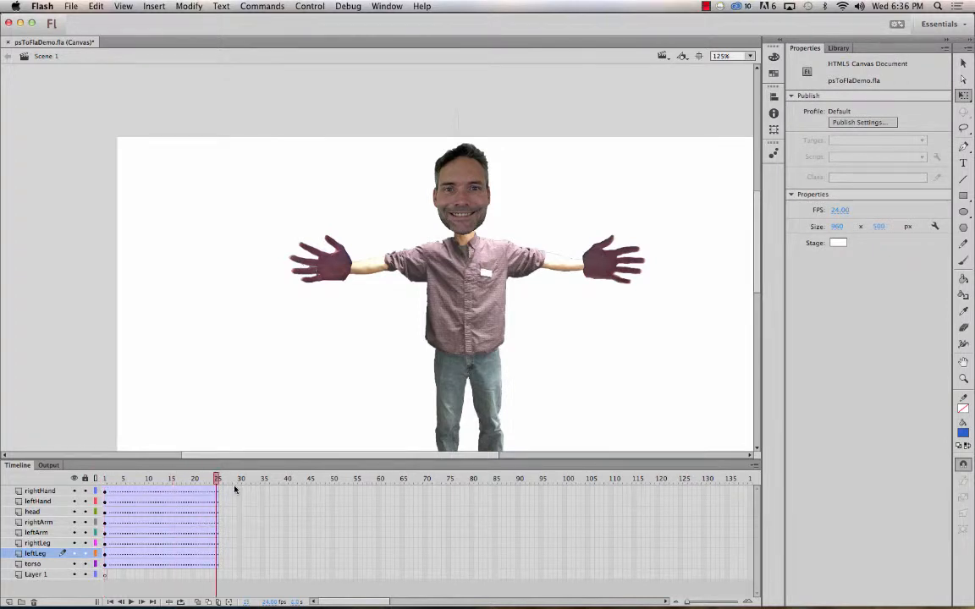
click(392, 271)
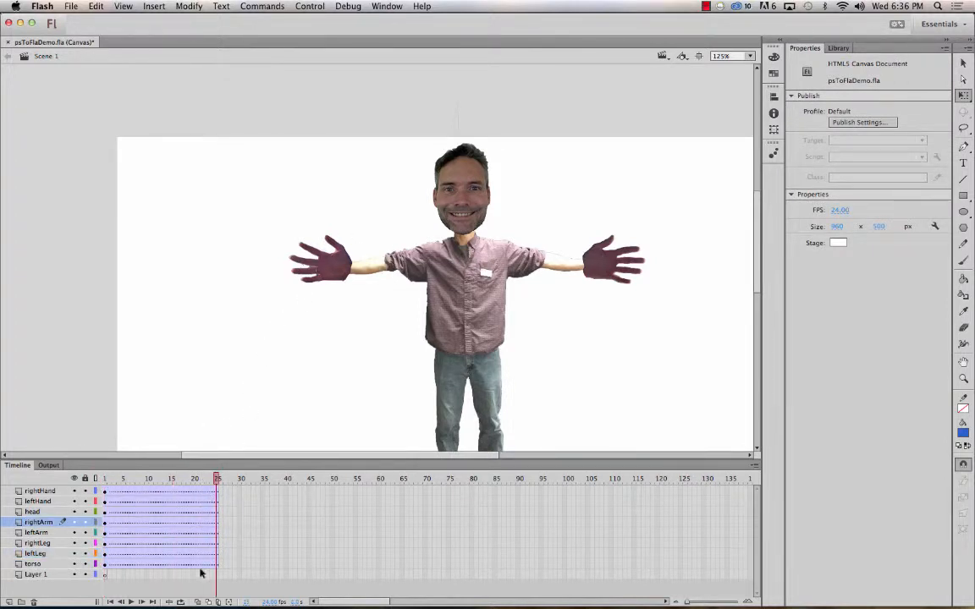
click(217, 527)
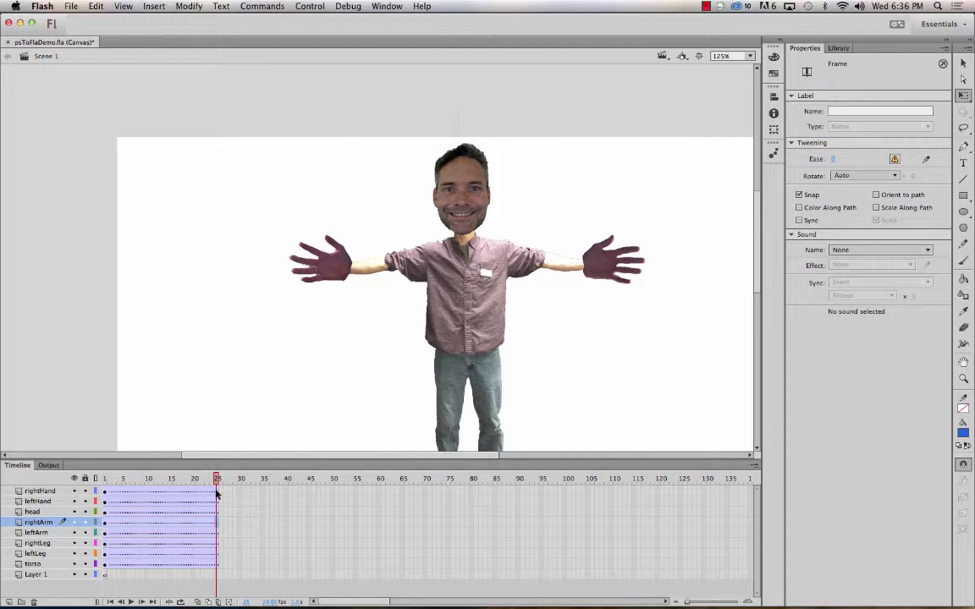
click(216, 490)
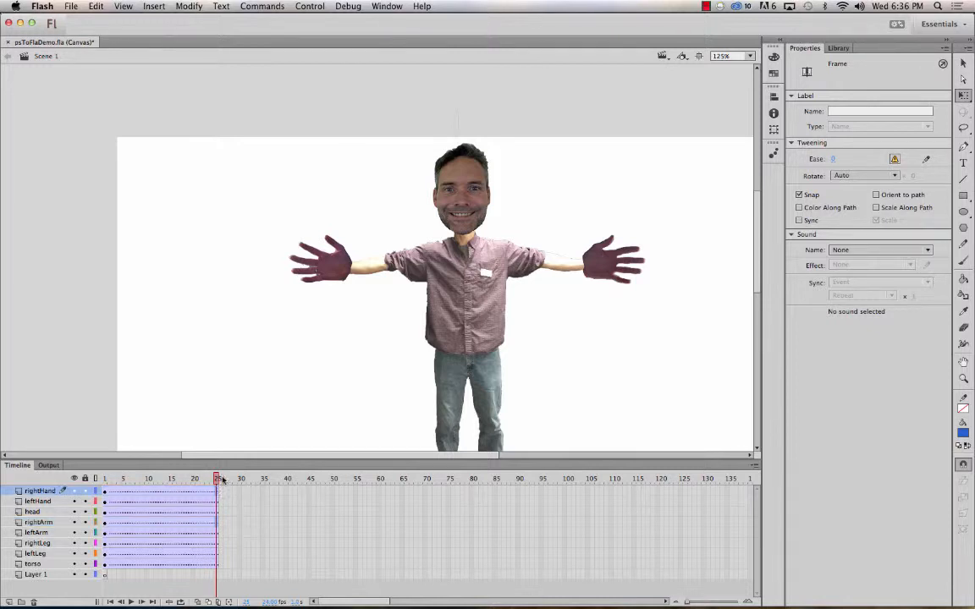
click(309, 283)
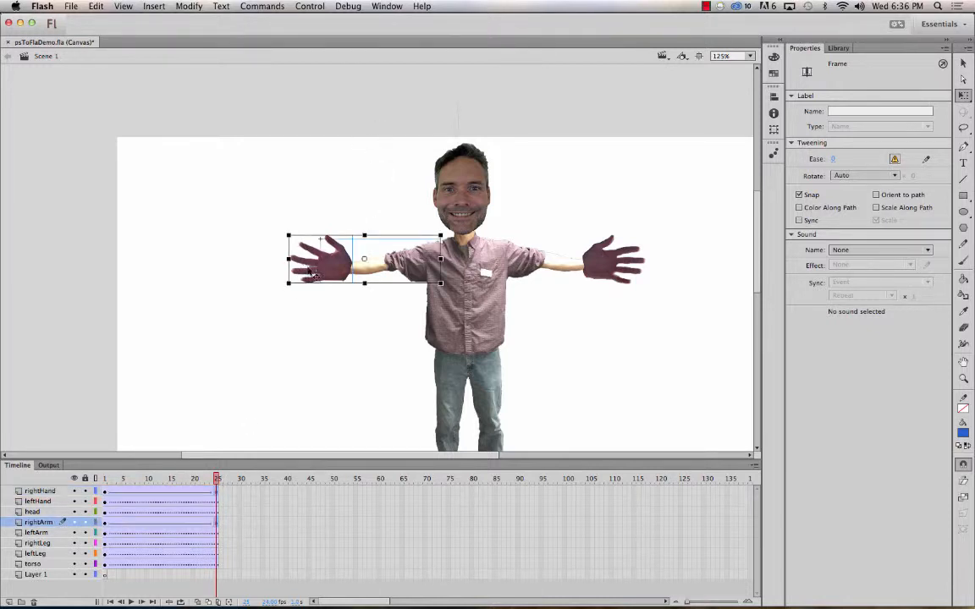
click(328, 357)
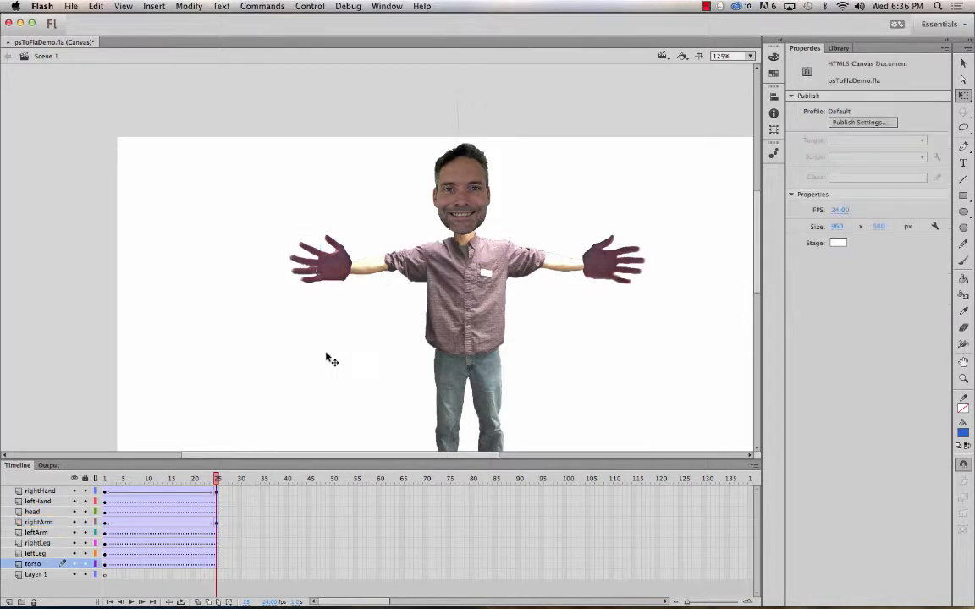
- Rotate the right arm downward about the shoulder at frame 25 and preview the tween by scrubbing
click(375, 275)
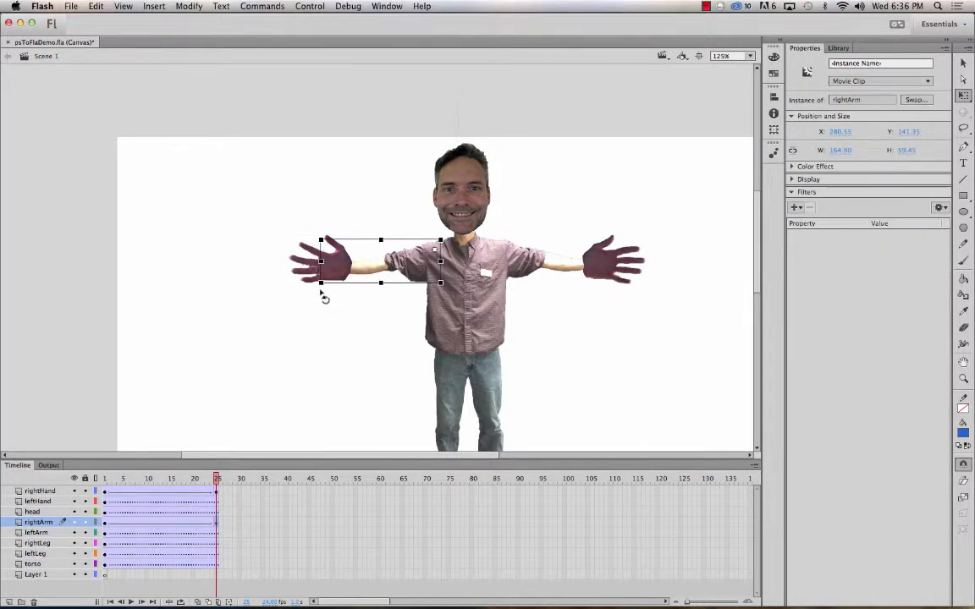
drag(323, 296, 370, 374)
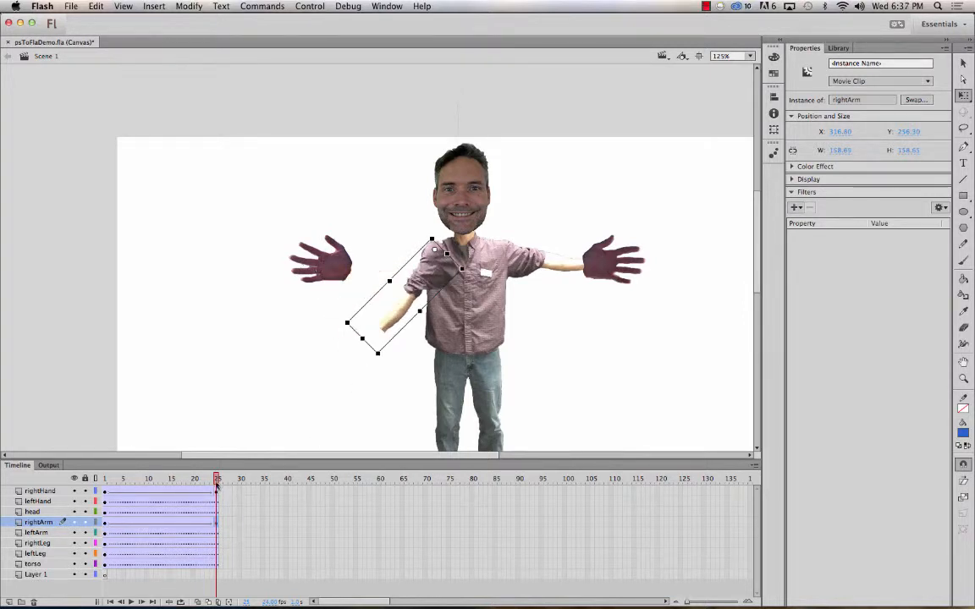
drag(216, 483, 229, 462)
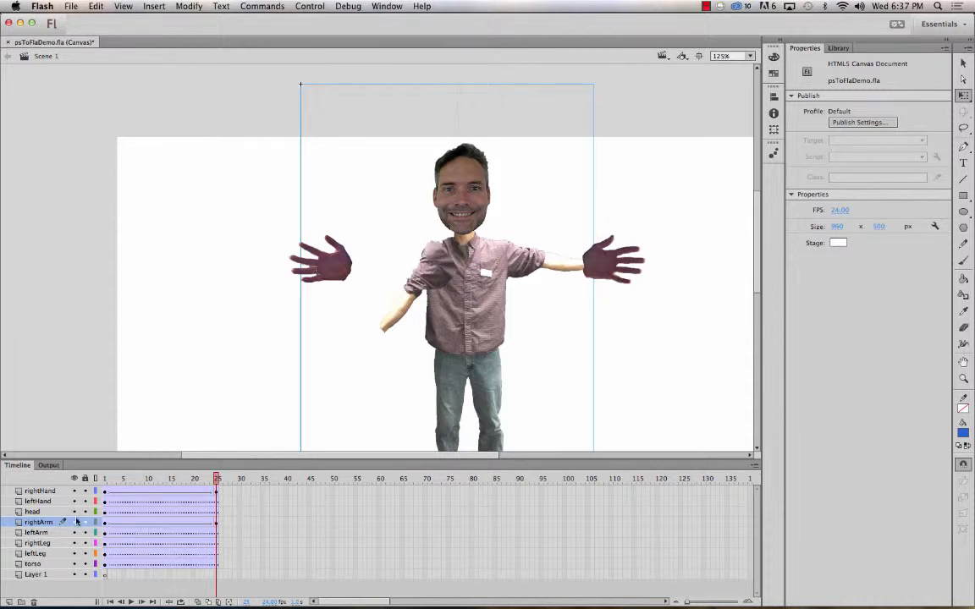
- Reorder the layers so that head is at the top of the stack with torso directly beneath it
click(30, 564)
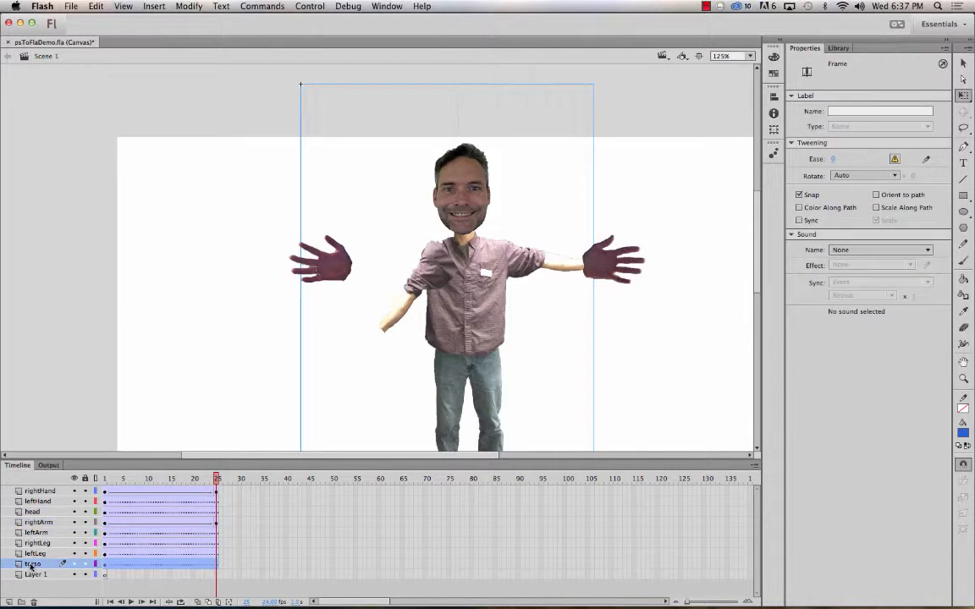
drag(31, 565, 19, 484)
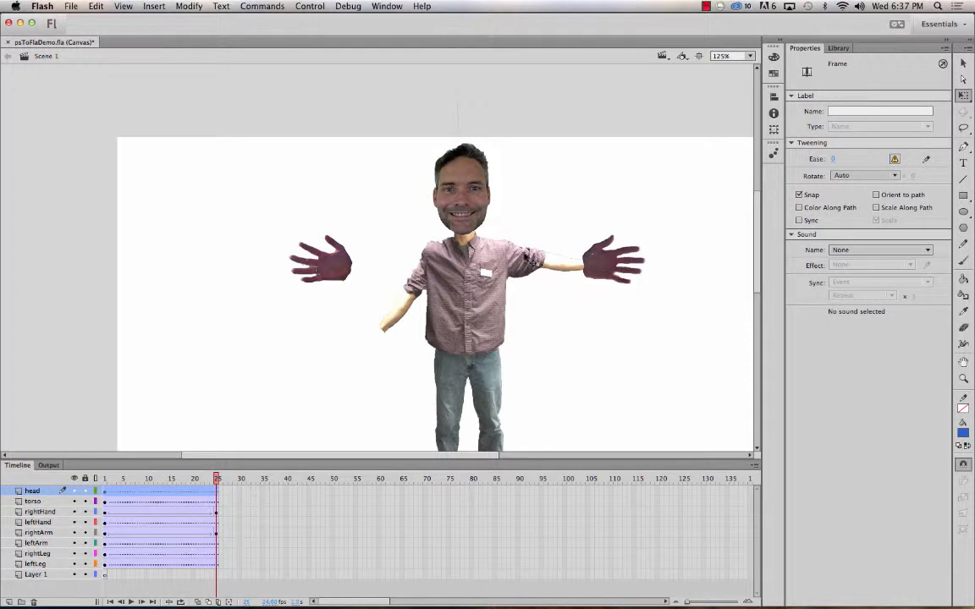
click(486, 231)
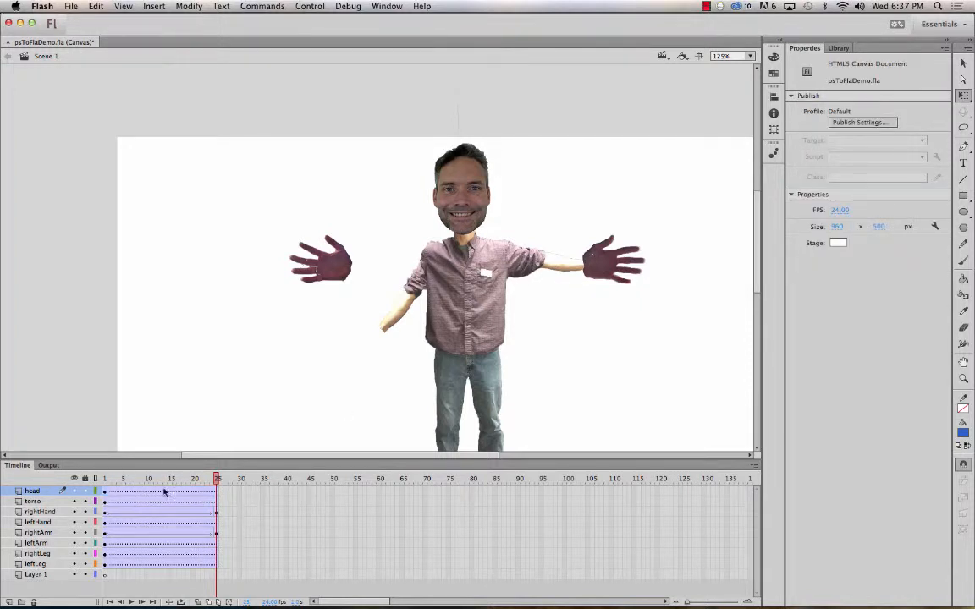
- Insert keyframes at frame 25 on all body-part layers from head to leftLeg and clear the selection
drag(216, 494, 215, 566)
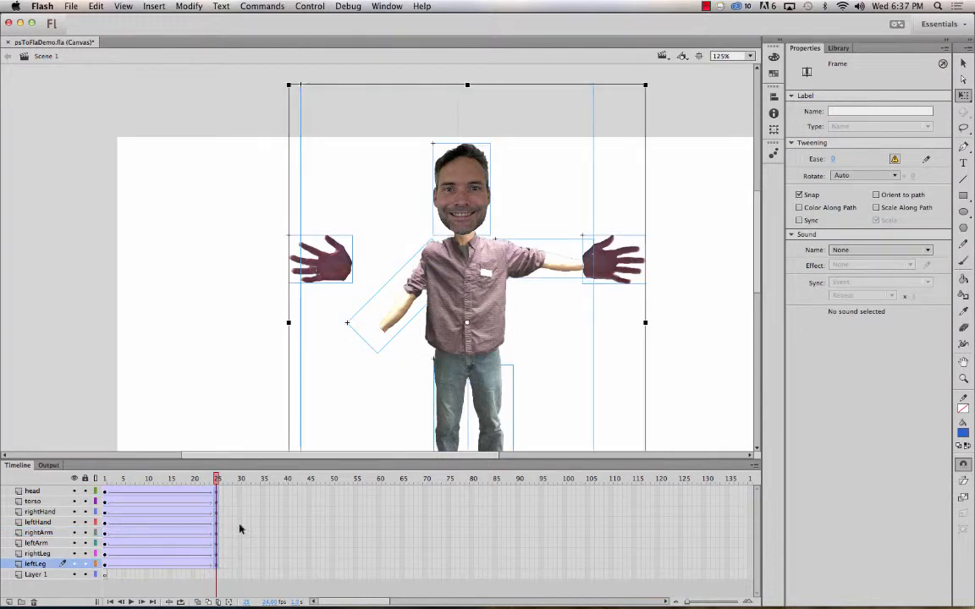
click(202, 385)
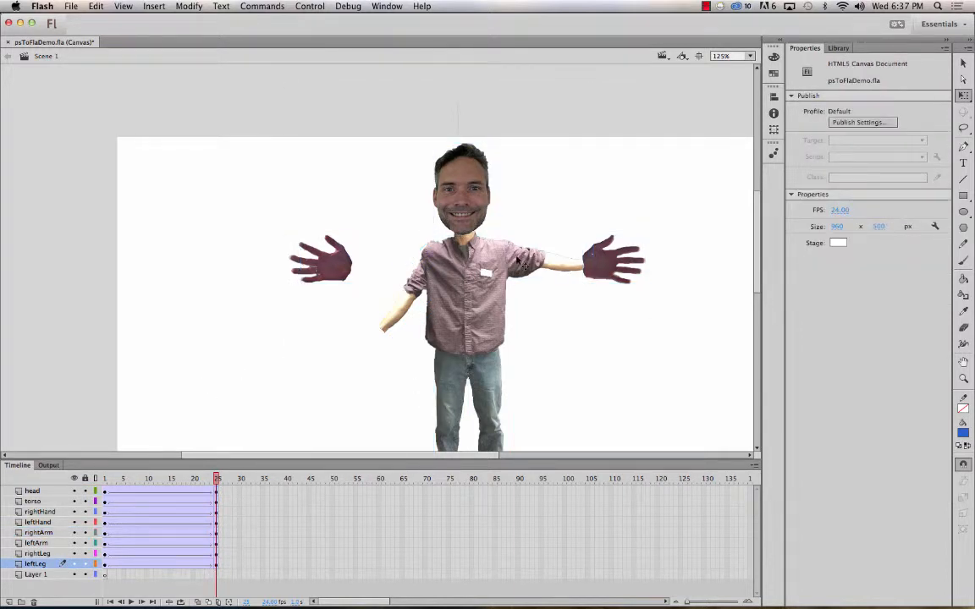
click(526, 223)
click(698, 304)
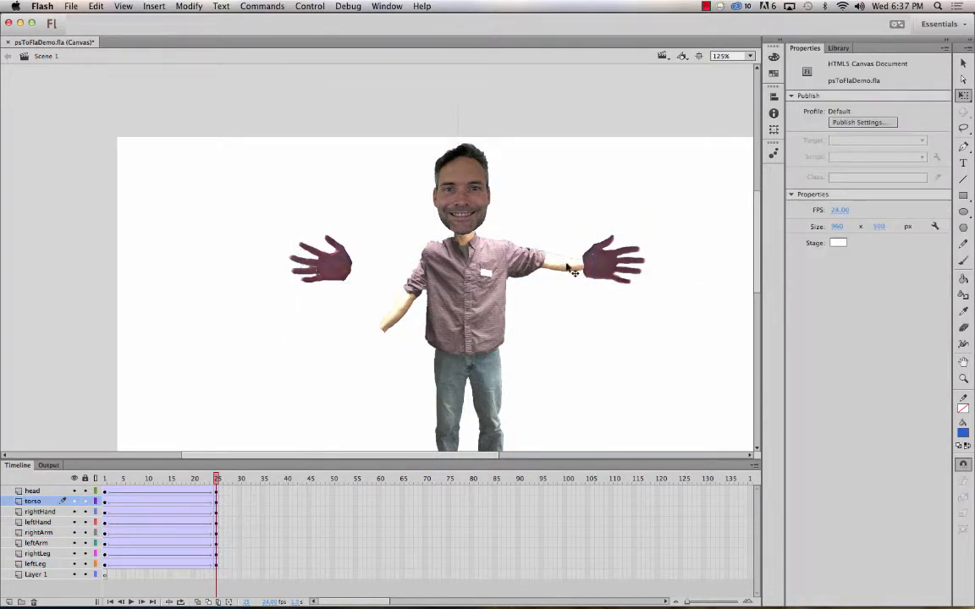
- Examine the selection bounds of the torso, head, arms and hands on the stage to see where the torso overlaps other parts
click(507, 243)
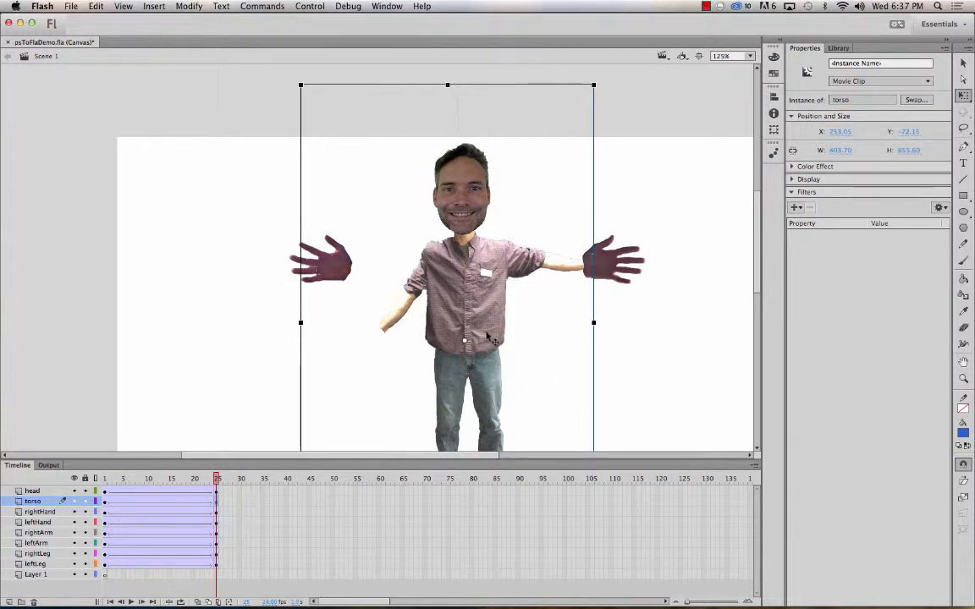
scroll(438, 298, down, 4)
scroll(437, 298, up, 2)
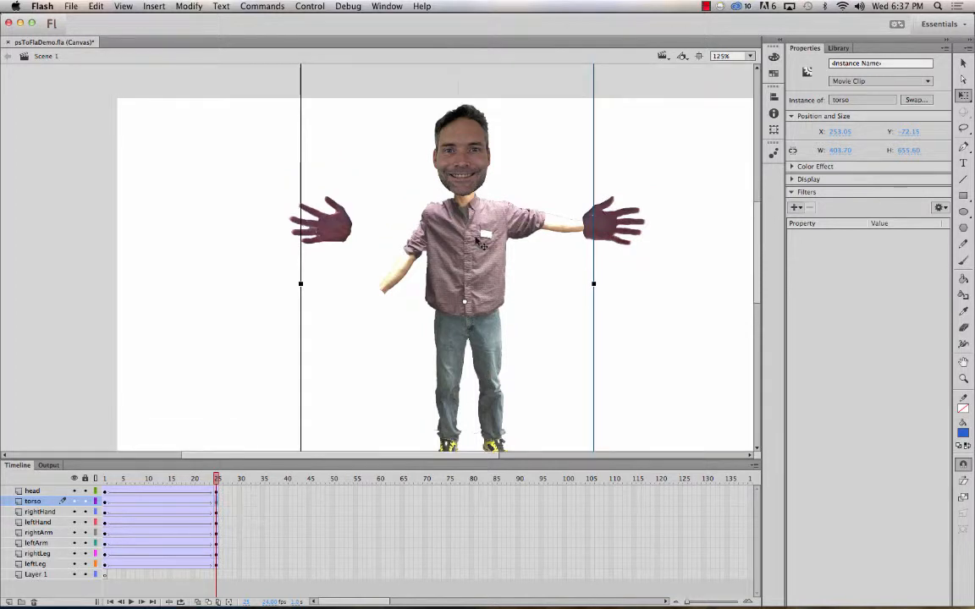
click(433, 139)
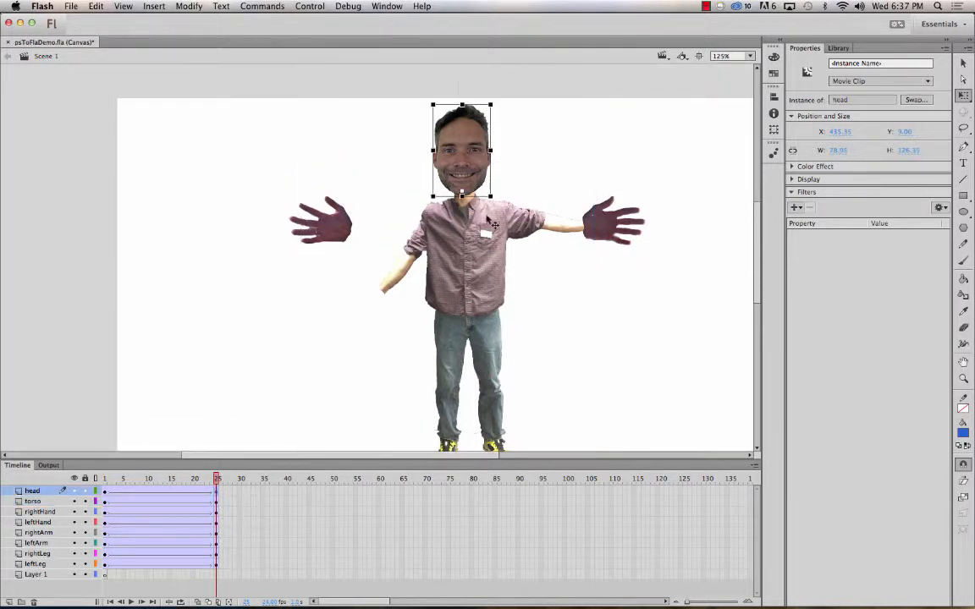
click(438, 203)
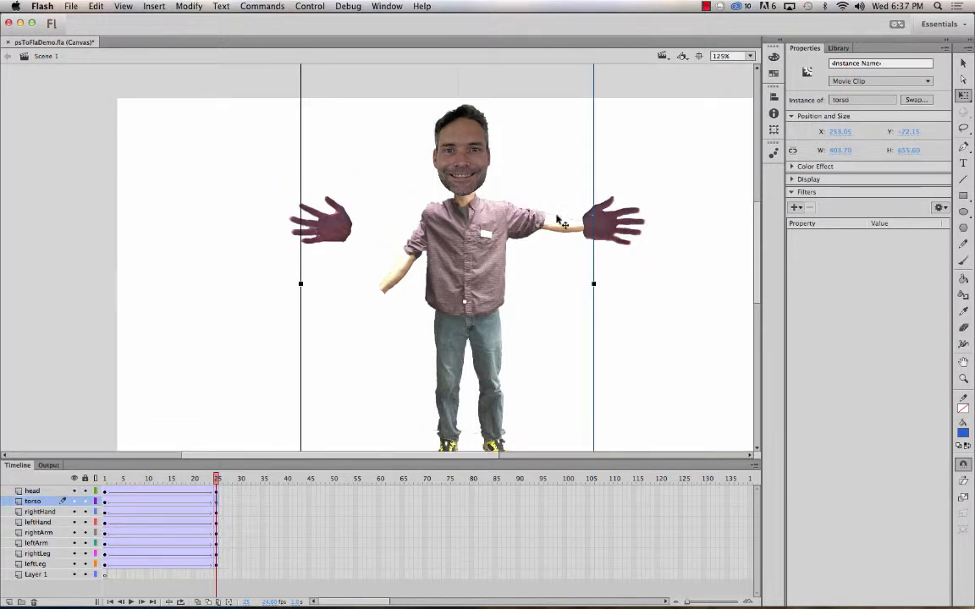
click(584, 222)
click(567, 227)
click(295, 213)
click(389, 239)
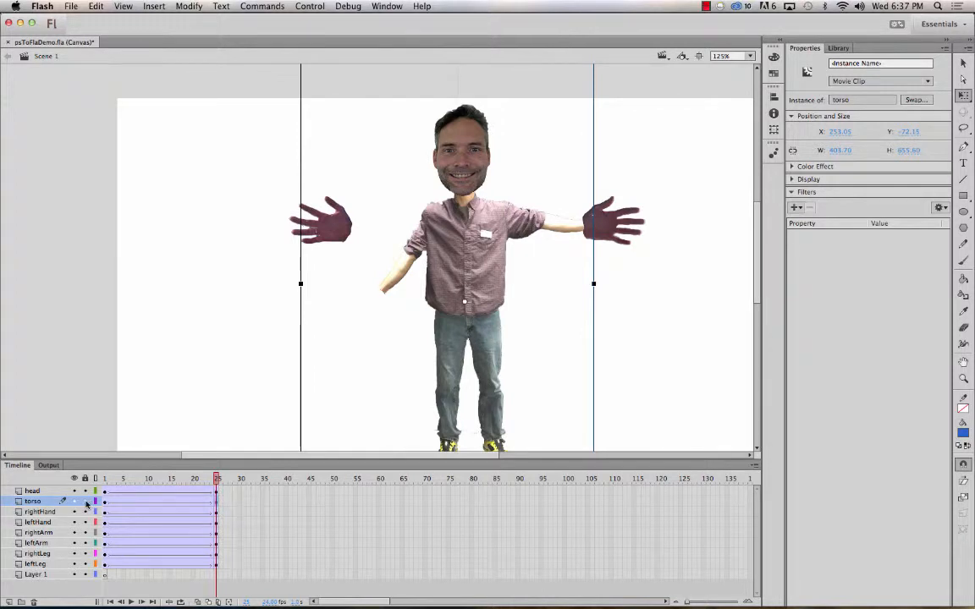
- Lock every layer in the timeline except head
click(85, 502)
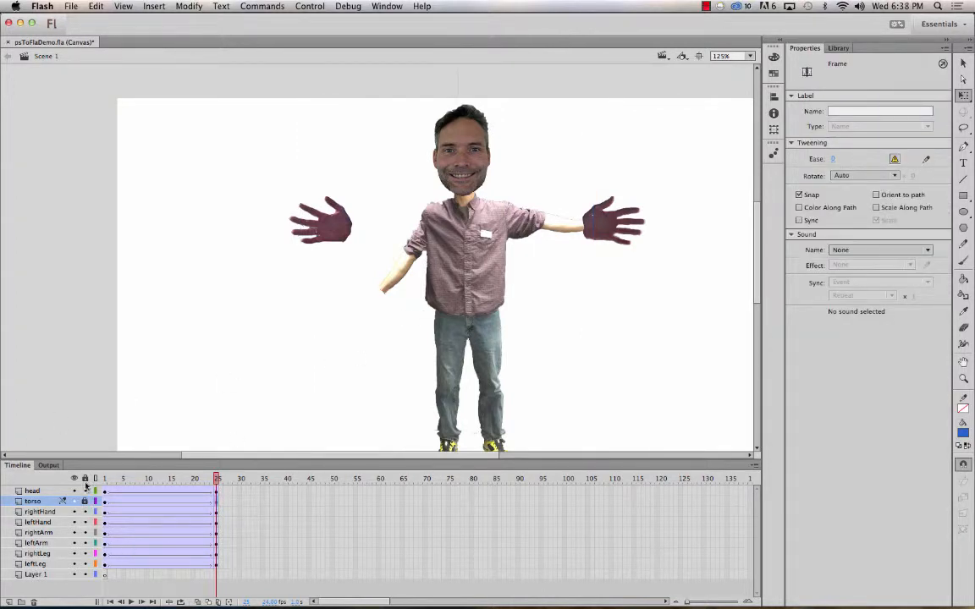
click(85, 478)
click(85, 491)
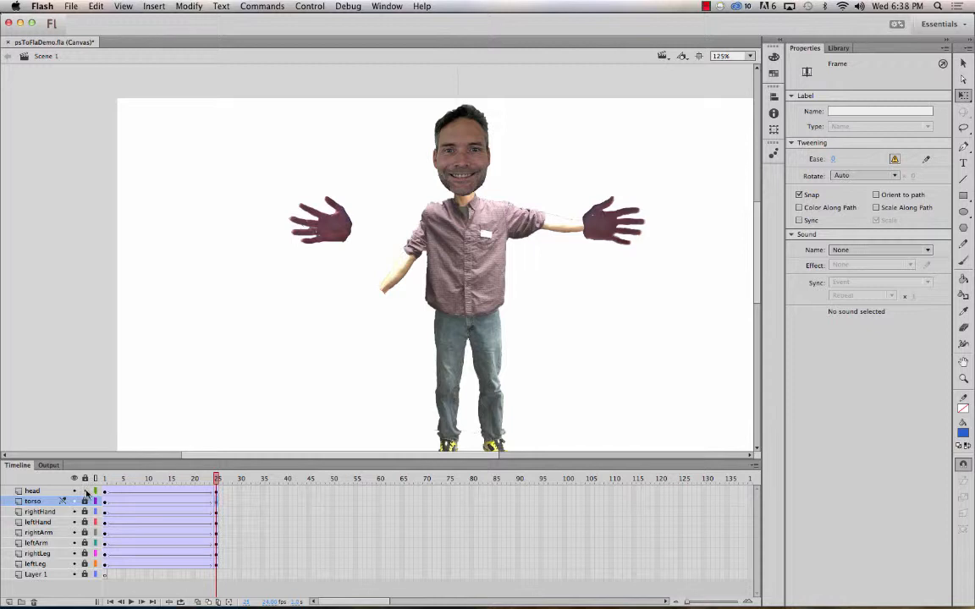
- Rotate the head clockwise about the neck at frame 25 and preview the tween by scrubbing
click(466, 140)
drag(500, 106, 526, 127)
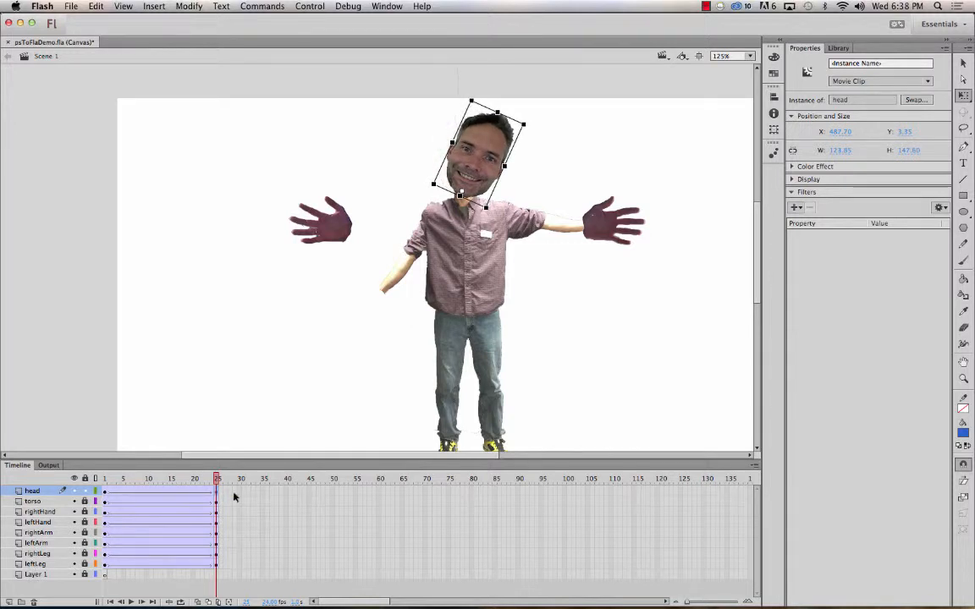
drag(219, 480, 291, 434)
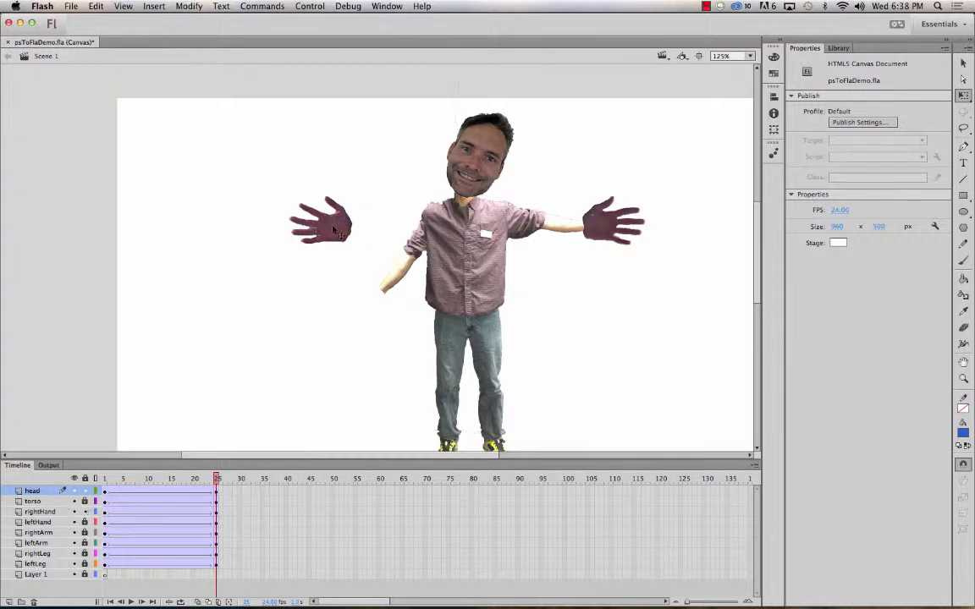
- Move the right hand onto the end of the lowered right arm at frame 25 and preview the animation
click(306, 212)
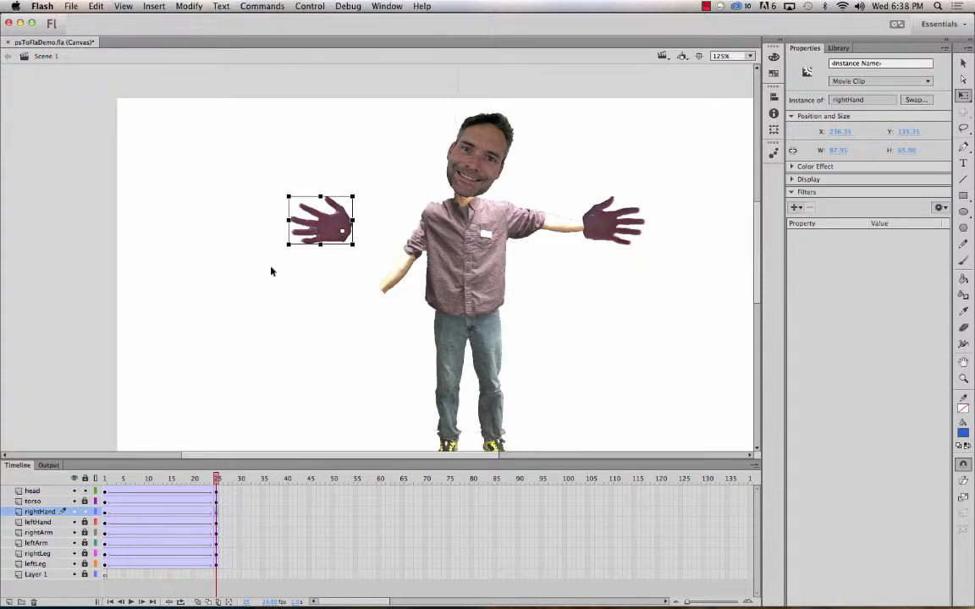
drag(335, 228, 370, 289)
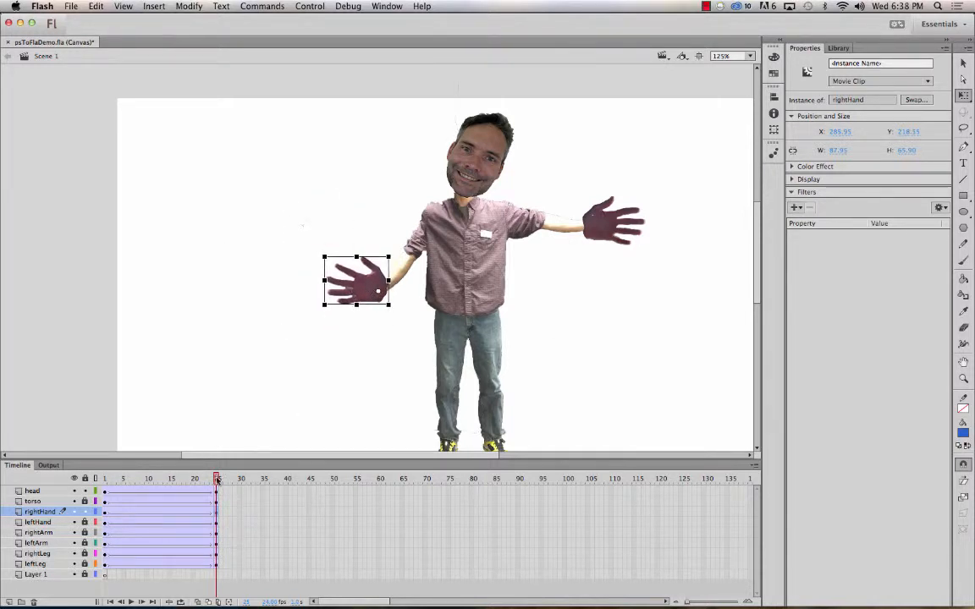
drag(216, 479, 87, 431)
key(Return)
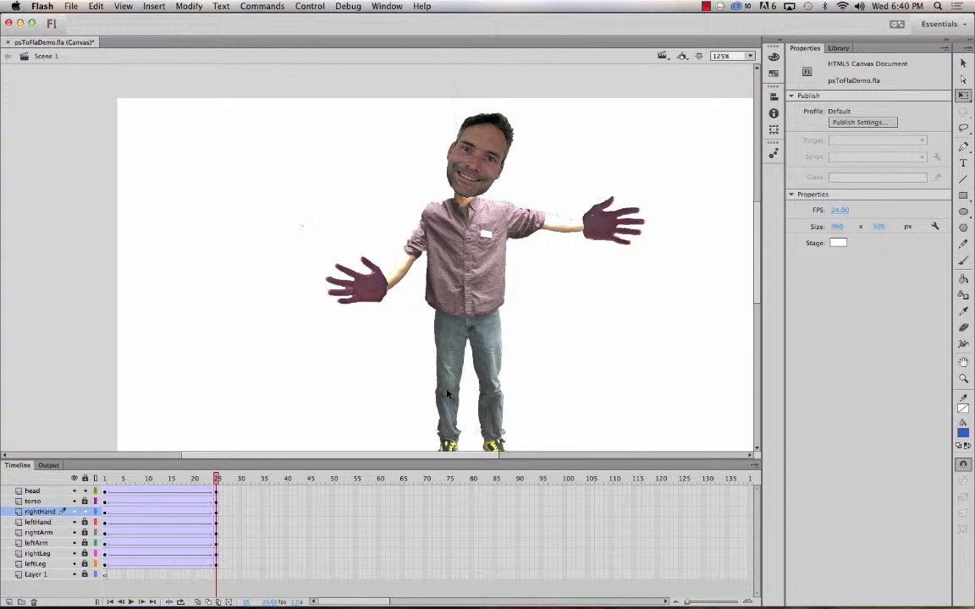
- Unlock all layers except torso and rotate the right leg outward about the hip at frame 25, scrubbing to check the tween
click(84, 479)
click(85, 501)
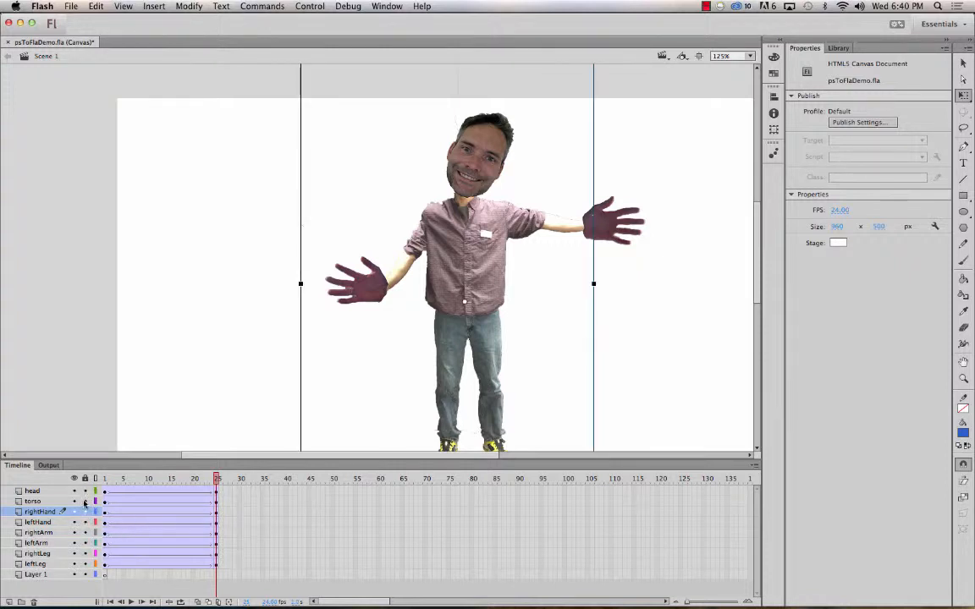
click(451, 421)
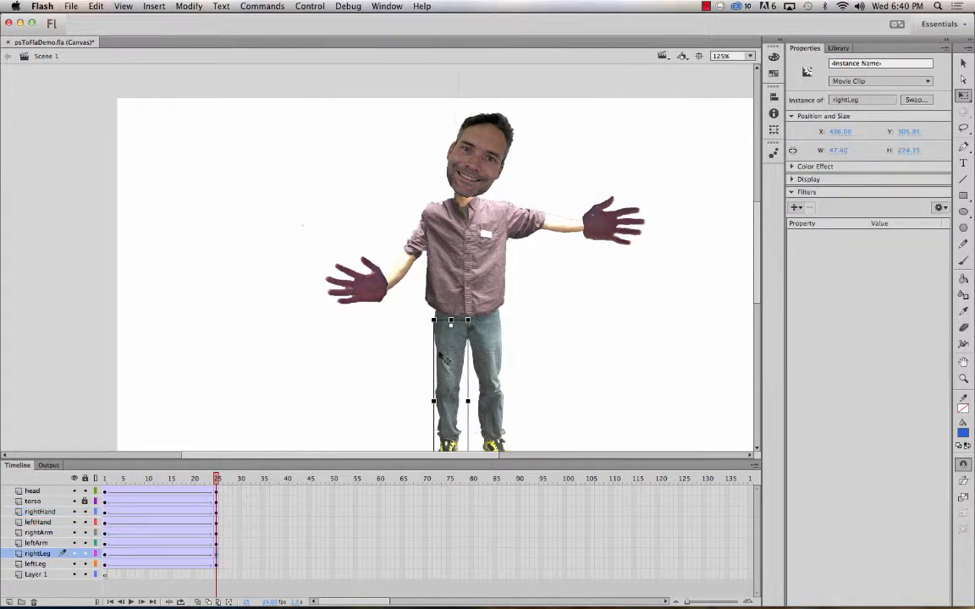
drag(432, 319, 386, 281)
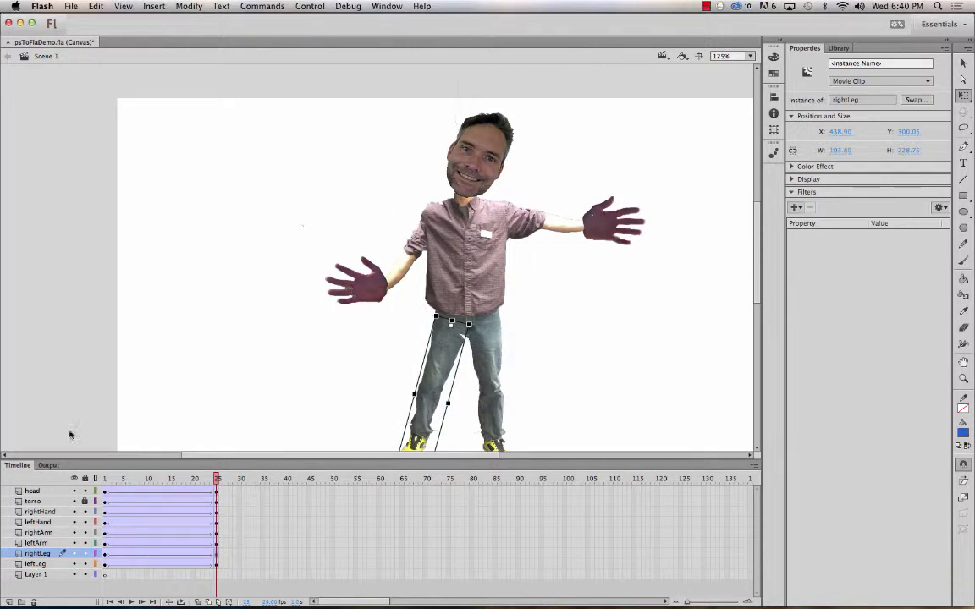
click(213, 479)
drag(214, 480, 285, 501)
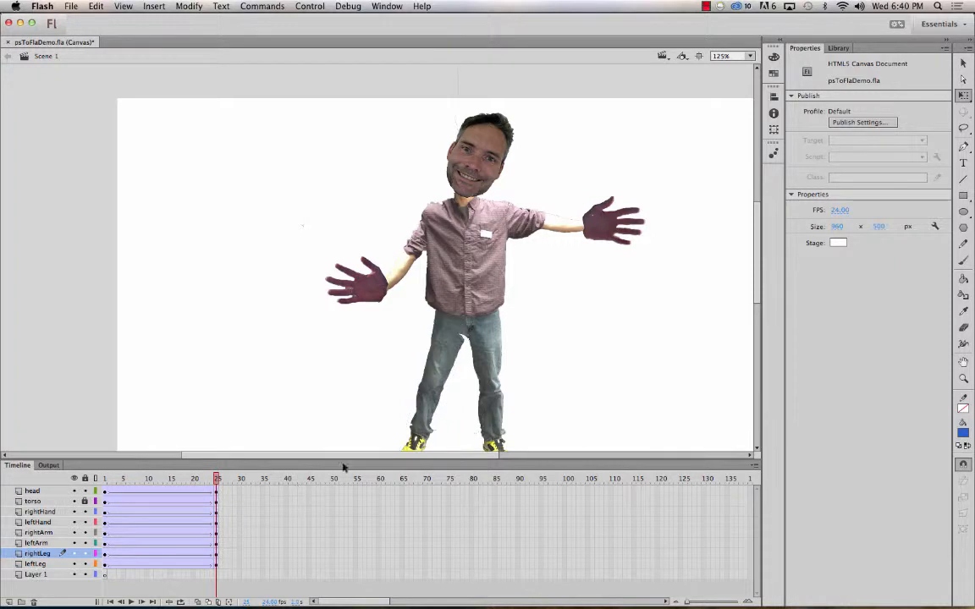
- Rotate the left leg clockwise about the hip at frame 25, parallel to the right leg, and play the animation
click(497, 412)
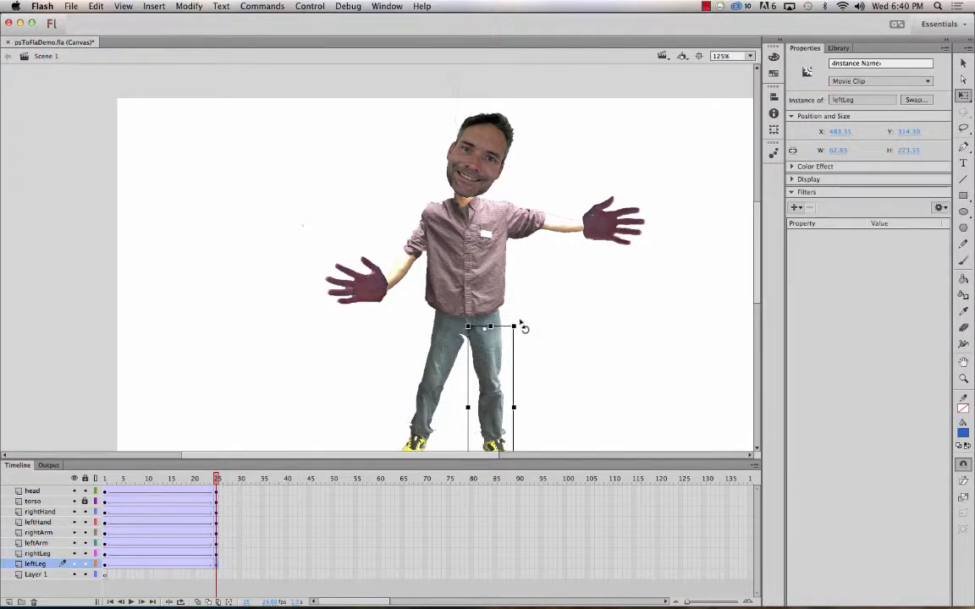
drag(527, 327, 533, 338)
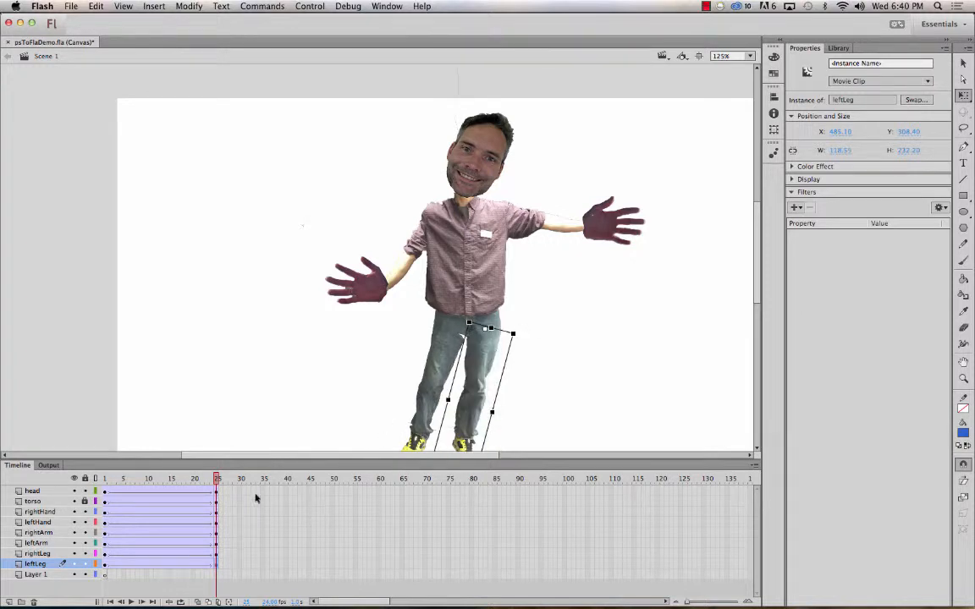
key(Return)
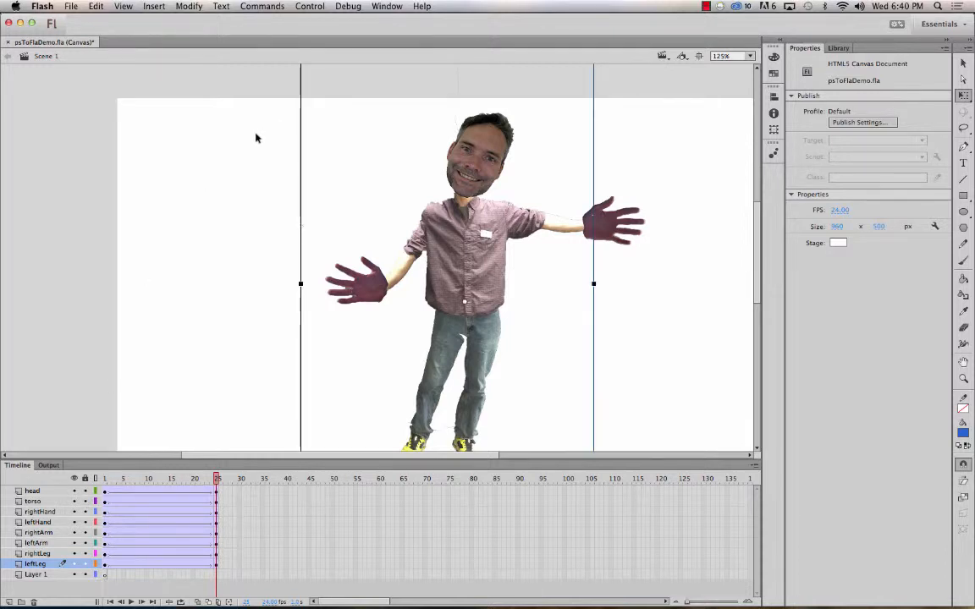
- Review the whole character's tween on the full stage by scrubbing between frames 1 and 25, ending at frame 25
key(super+a)
key(super+minus)
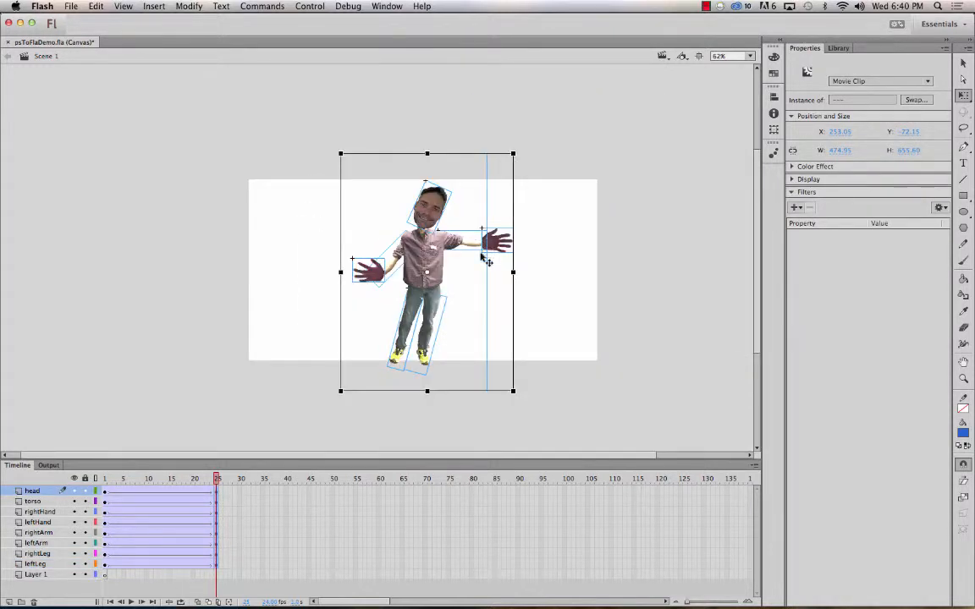
mouse_move(217, 479)
mouse_down()
mouse_move(51, 458)
mouse_move(236, 475)
mouse_up()
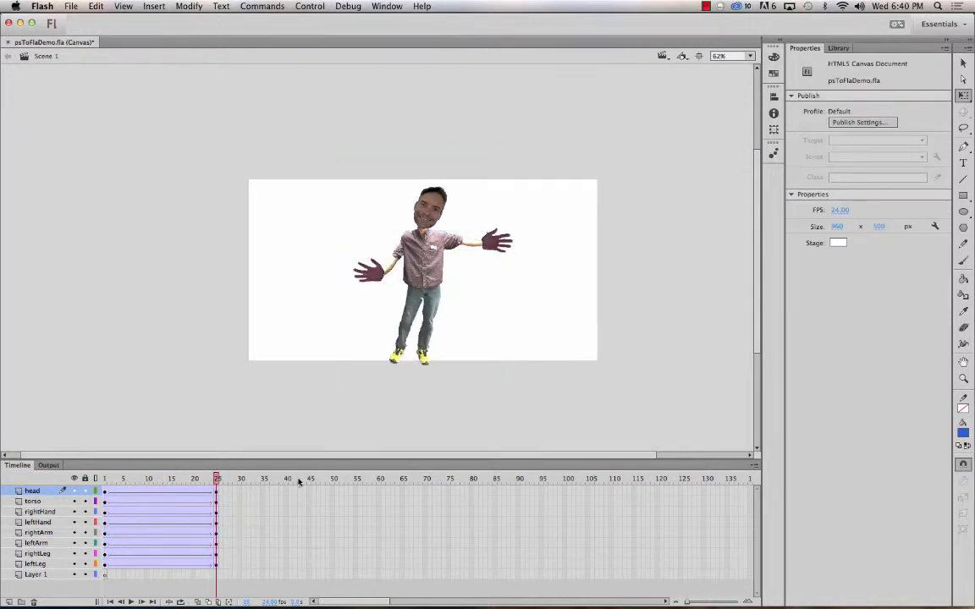
drag(297, 483, 28, 440)
click(8, 437)
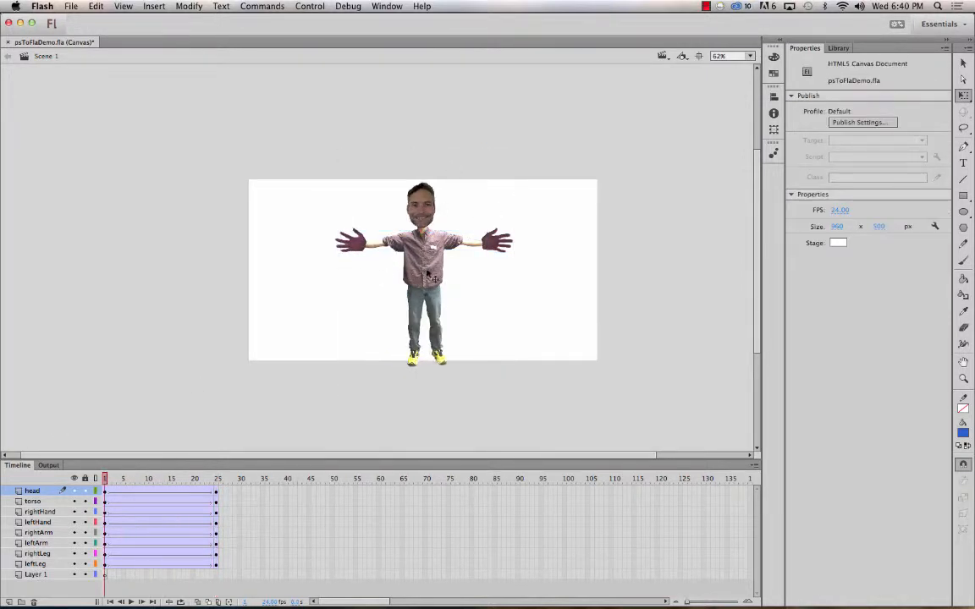
click(217, 481)
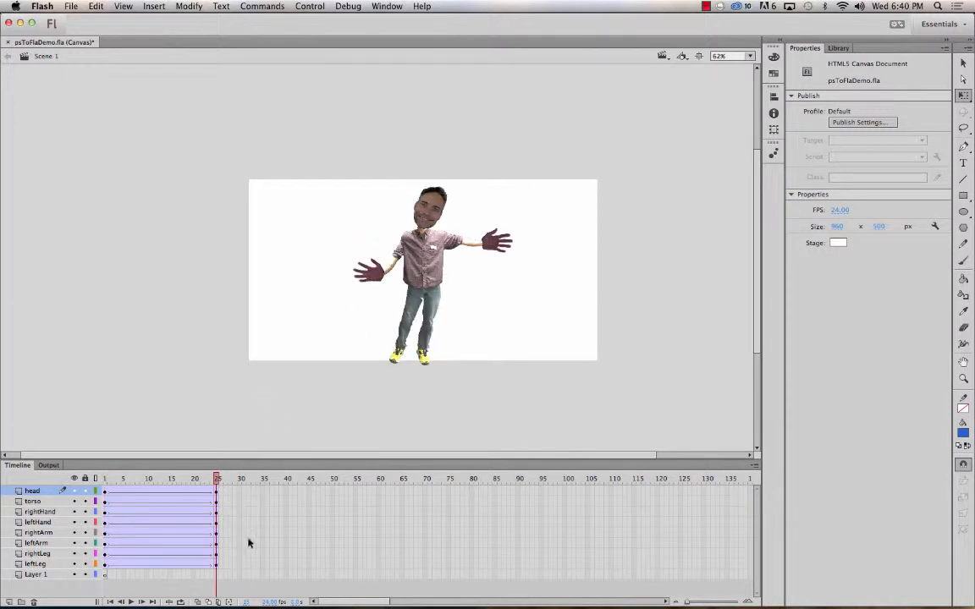
- Turn on onion skinning, extend its range from frame 1 to frame 25 and scrub through the tween
click(196, 603)
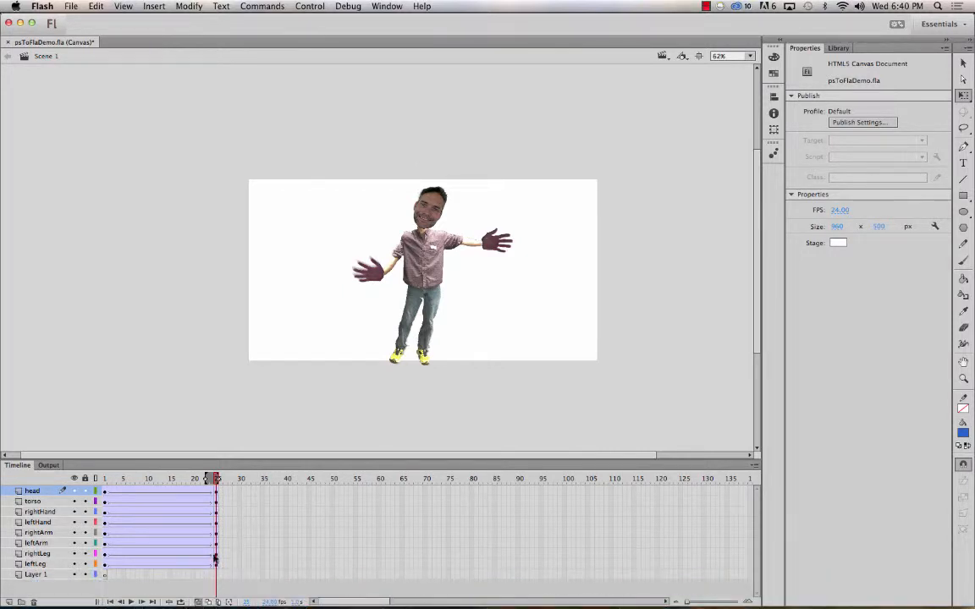
drag(205, 479, 117, 480)
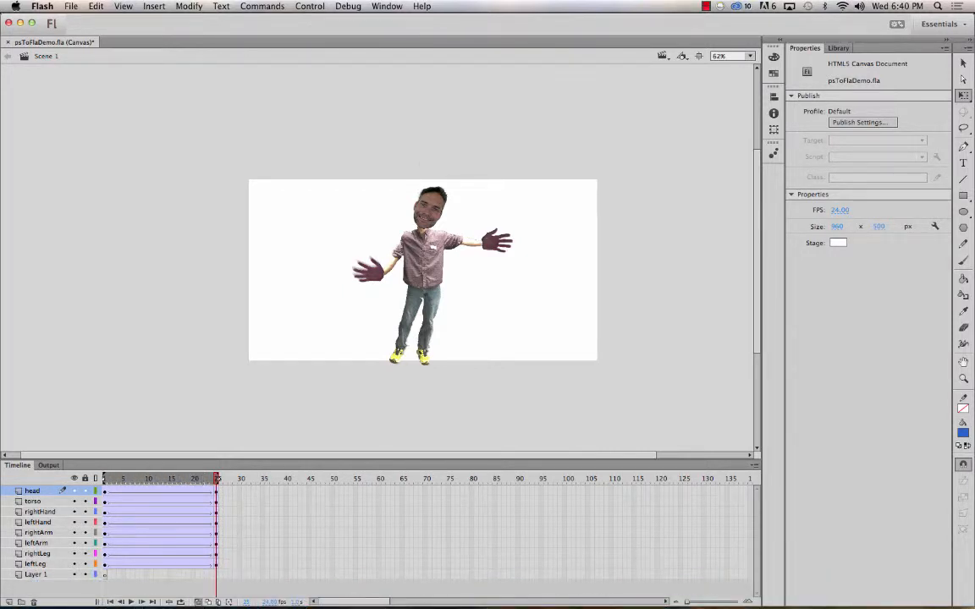
drag(217, 479, 313, 466)
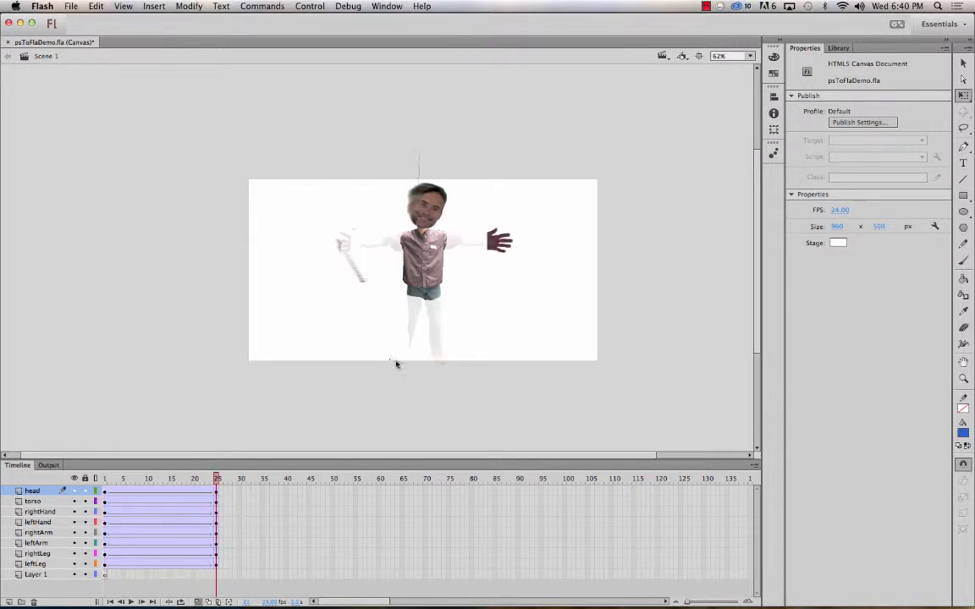
click(436, 251)
drag(439, 245, 441, 246)
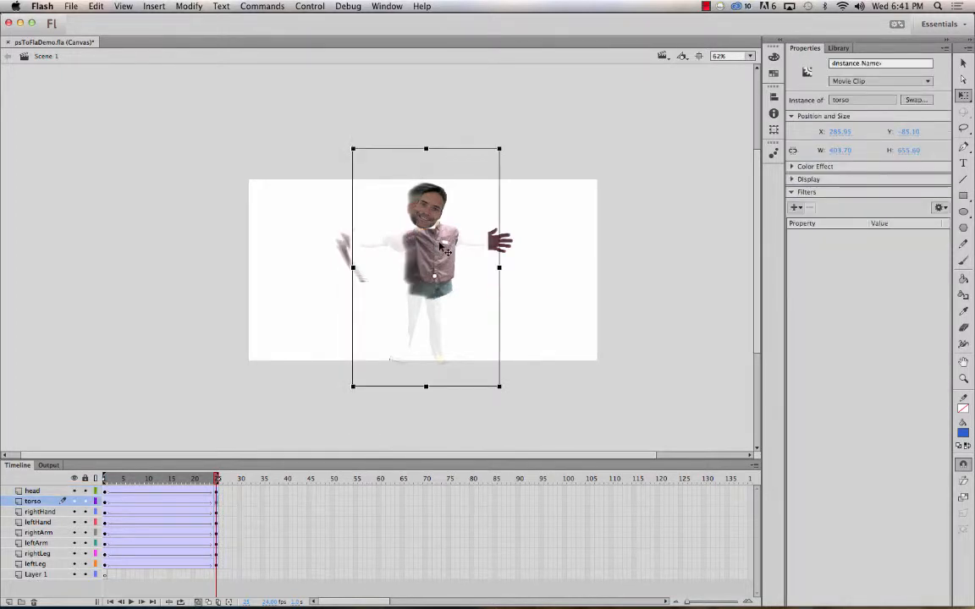
key(super+z)
- Move all body parts together horizontally to about X 306 at frame 25, then turn off onion skinning and preview the motion
key(super+a)
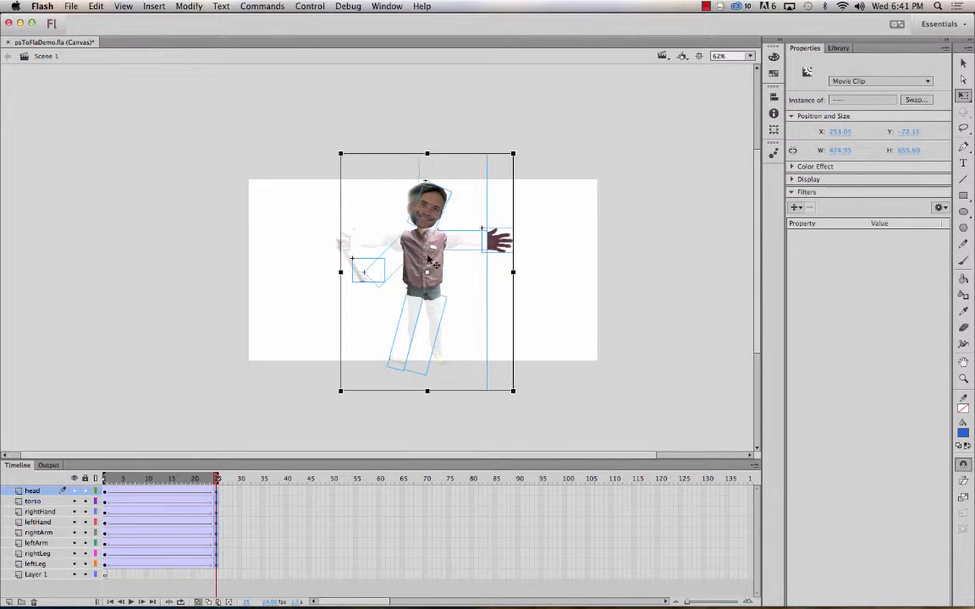
drag(429, 259, 452, 273)
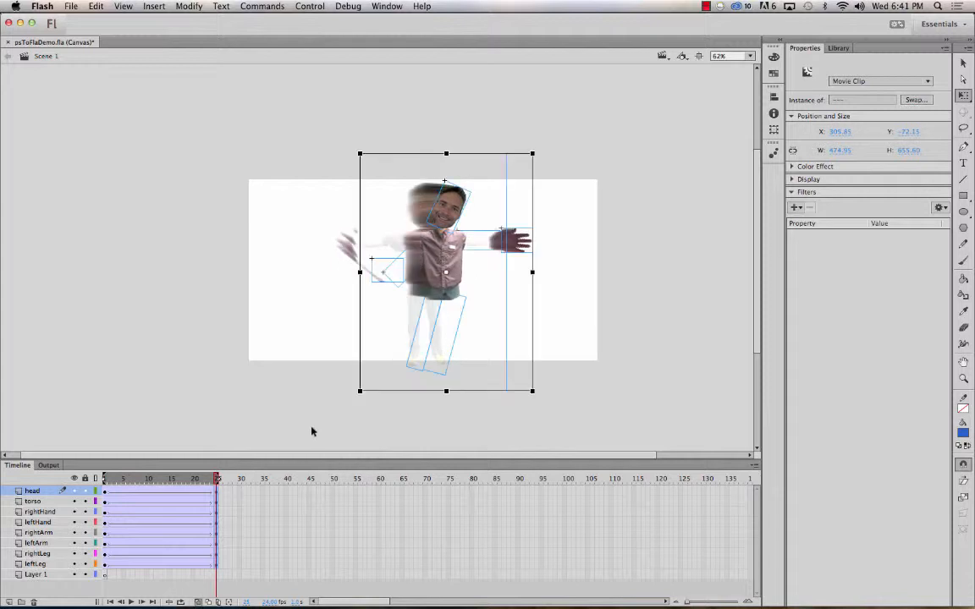
click(198, 604)
drag(218, 479, 277, 465)
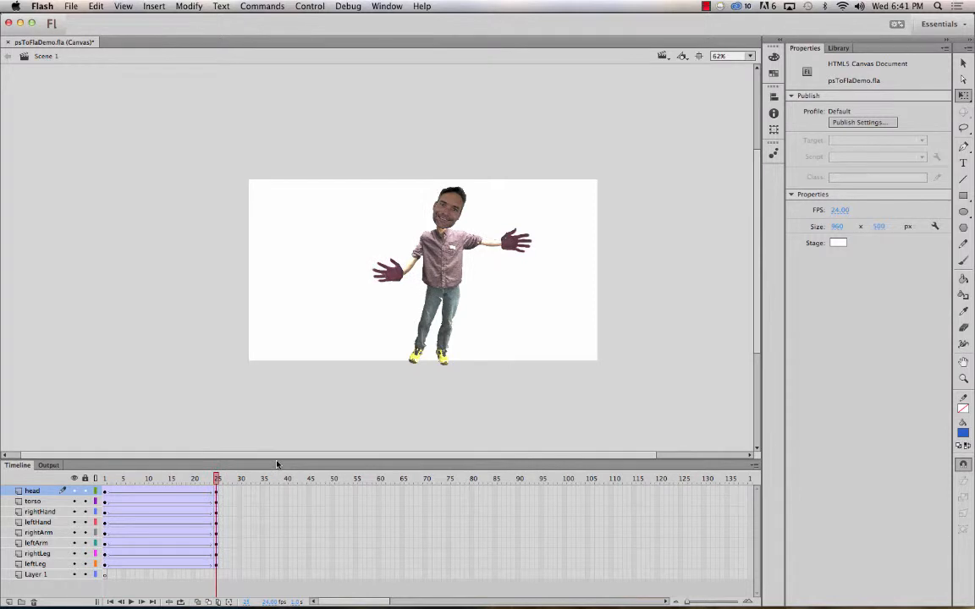
key(Return)
- Rotate the head counterclockwise about the neck at frame 25 so it tilts the opposite way, and play the animation
click(447, 186)
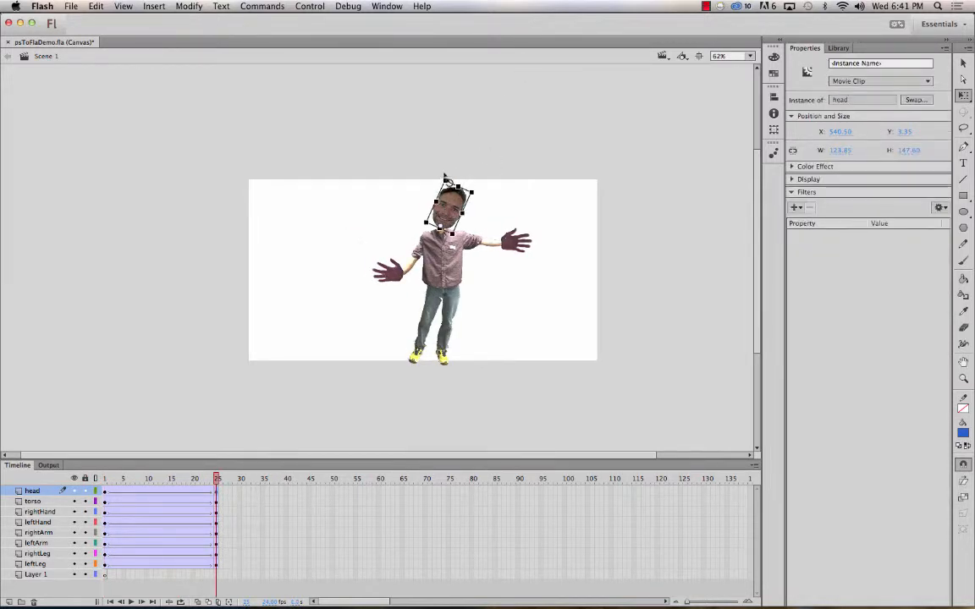
drag(447, 178, 369, 168)
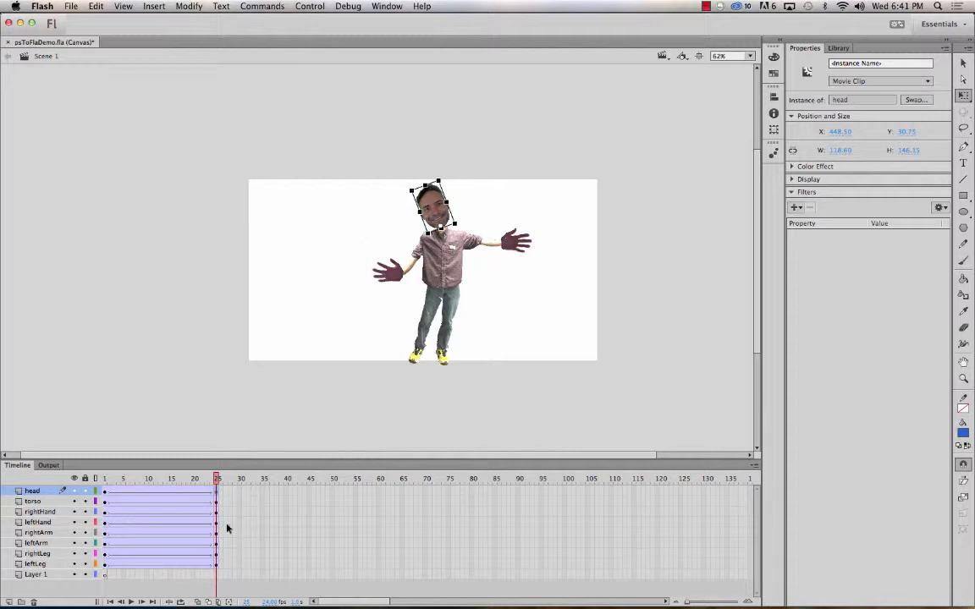
key(Return)
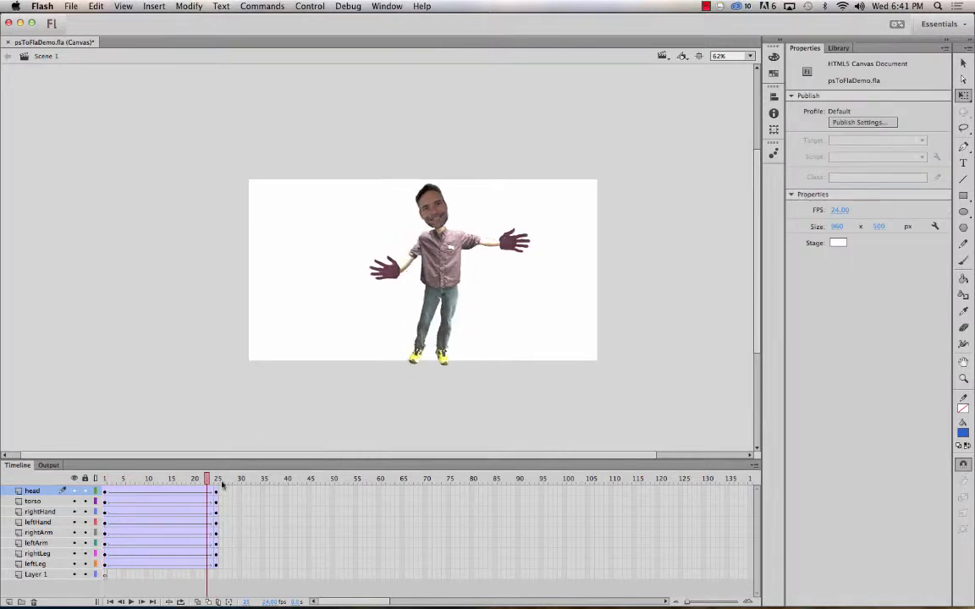
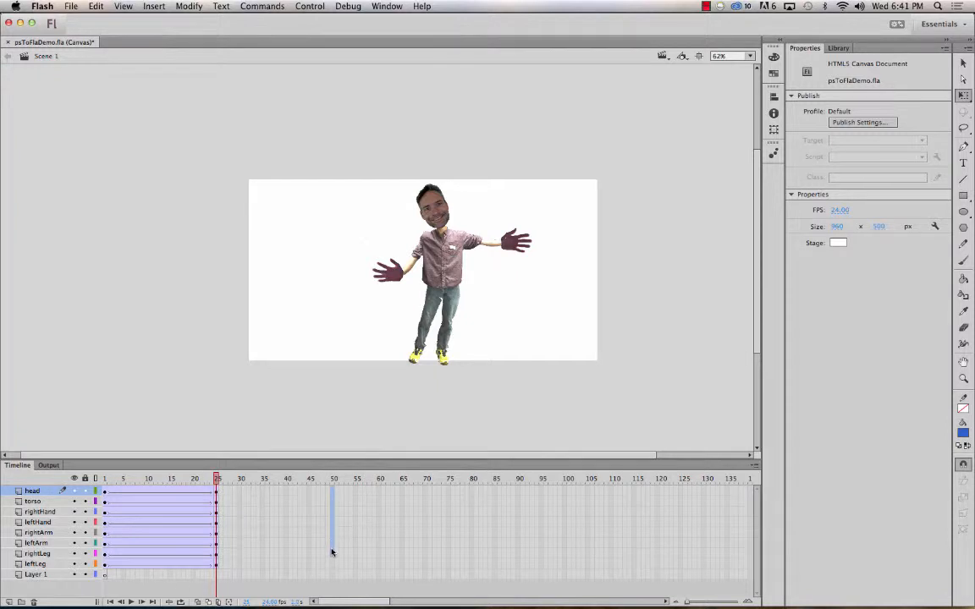
- Extend all body-part layers to frame 50 with keyframes there, and move the whole character up and left to about X 271, Y -128
drag(332, 551, 330, 569)
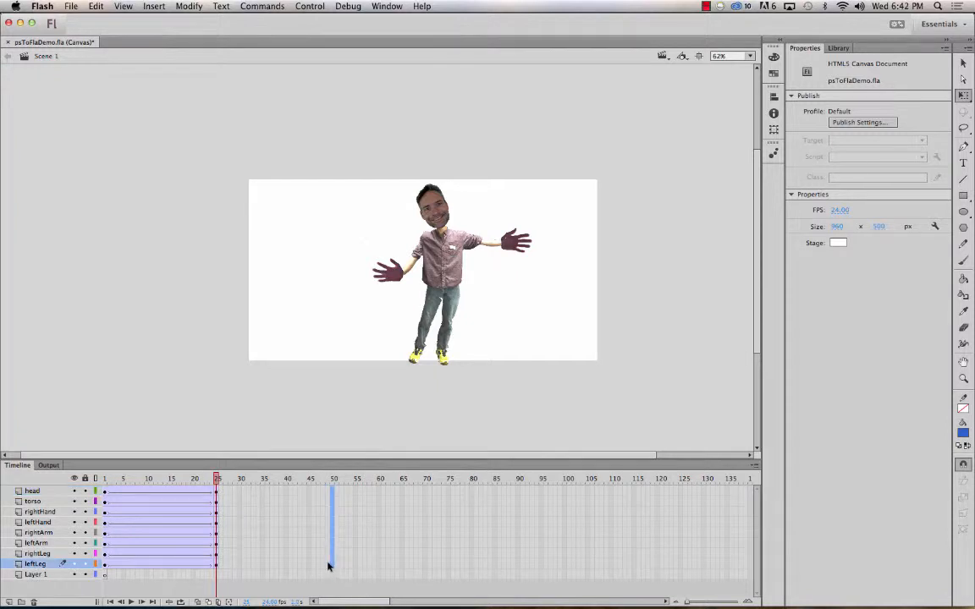
key(F5)
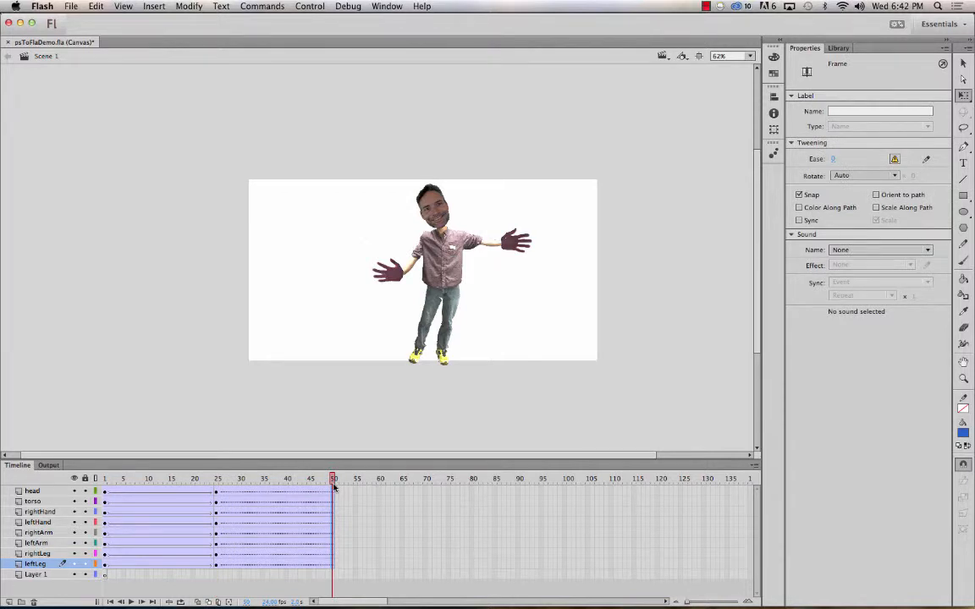
key(F6)
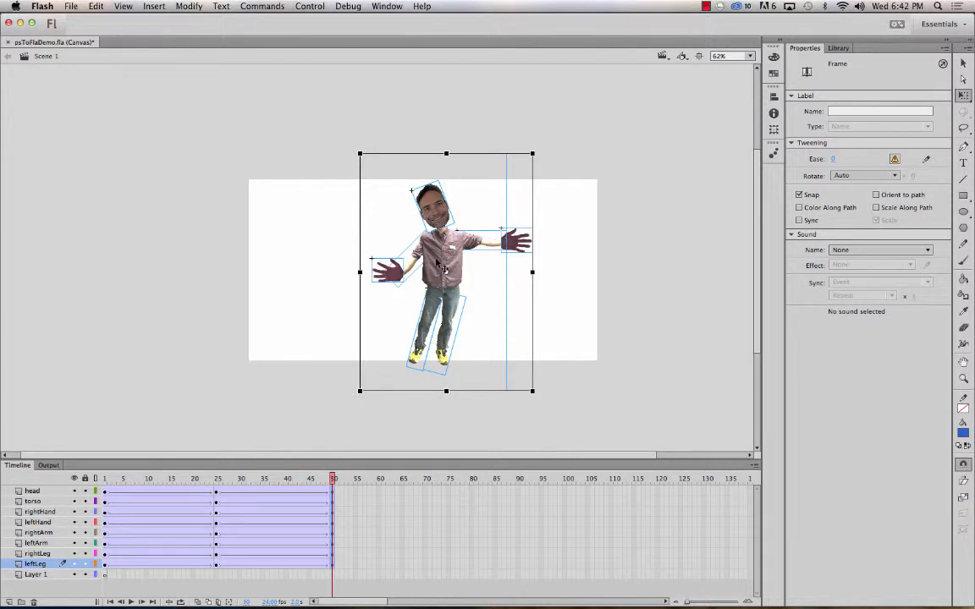
drag(436, 260, 424, 241)
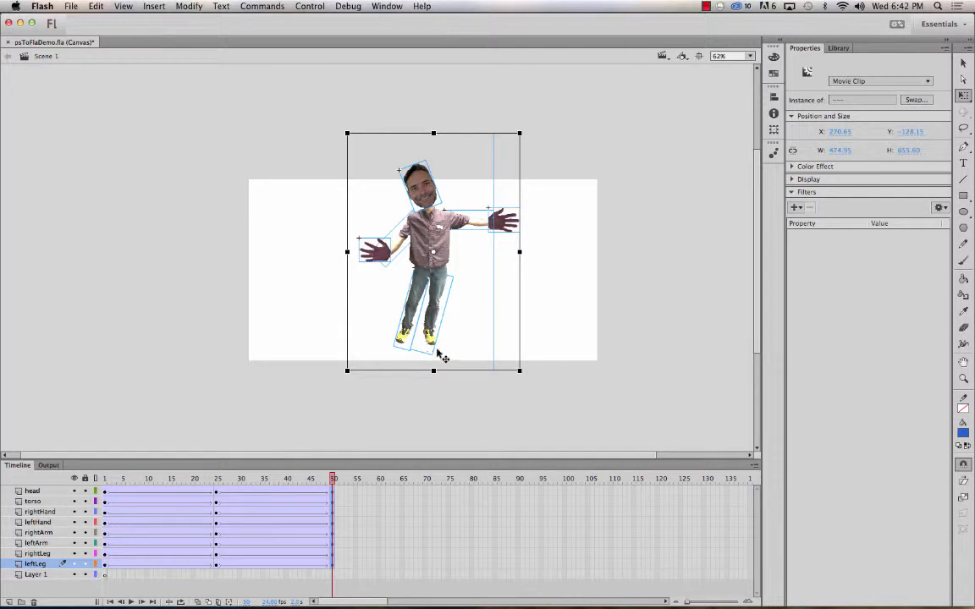
click(431, 405)
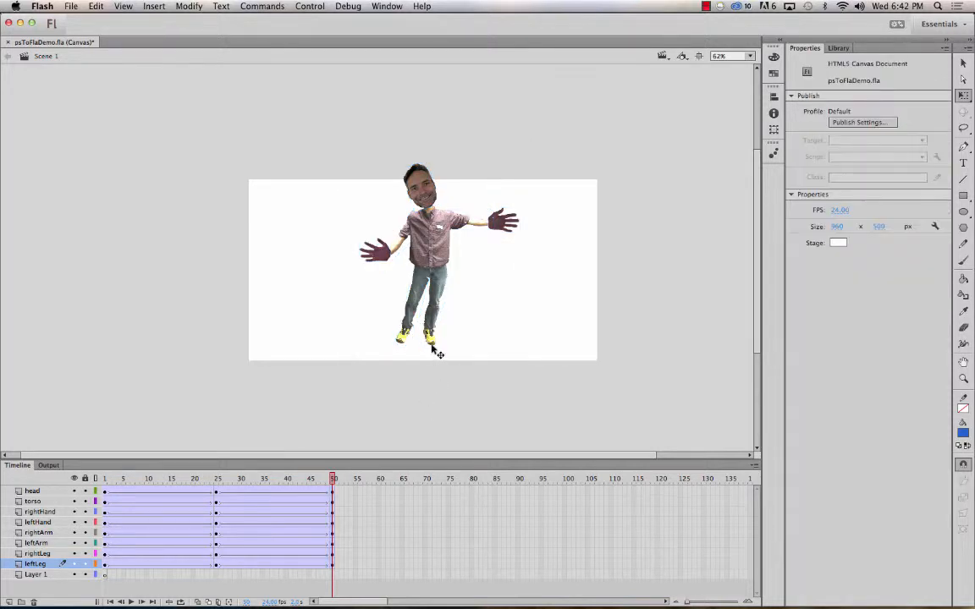
- Lock the torso layer and rotate the left leg outward about the hip at frame 50
click(436, 352)
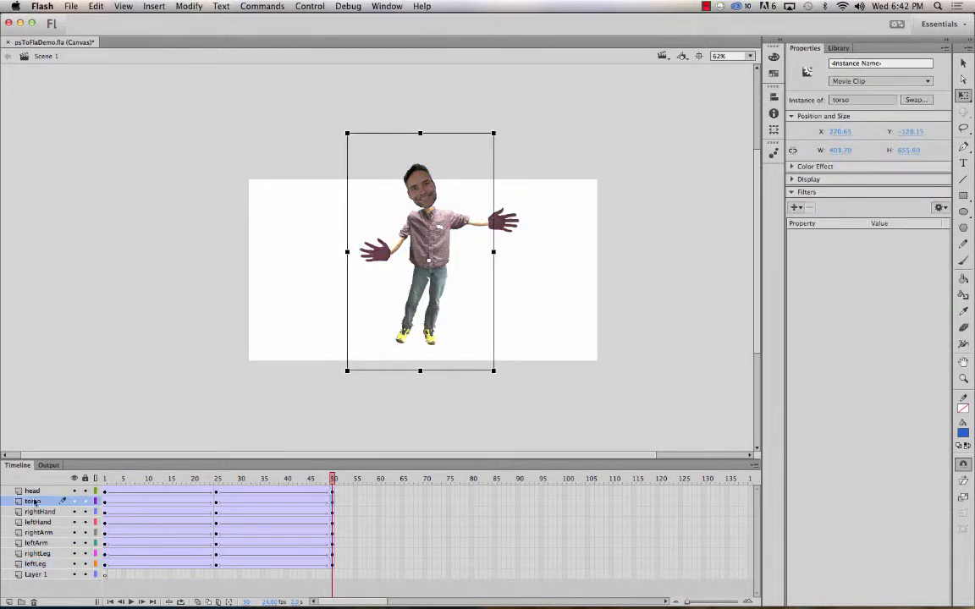
click(86, 502)
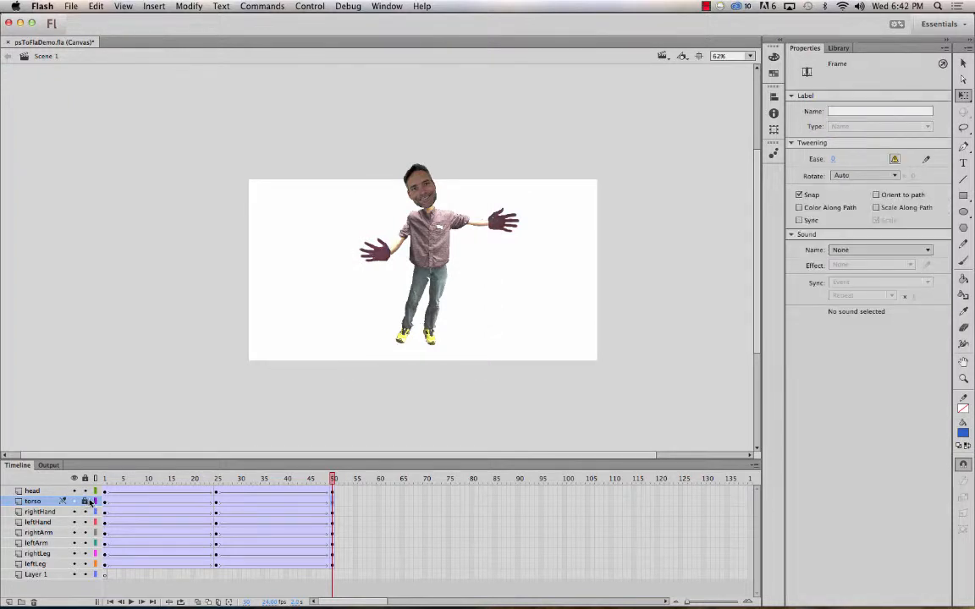
click(430, 334)
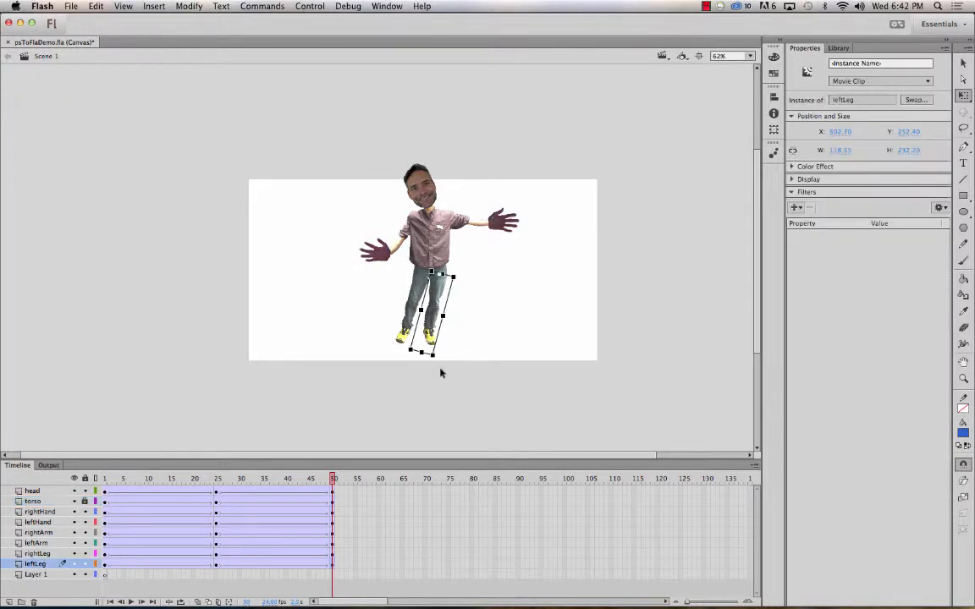
drag(440, 373, 486, 362)
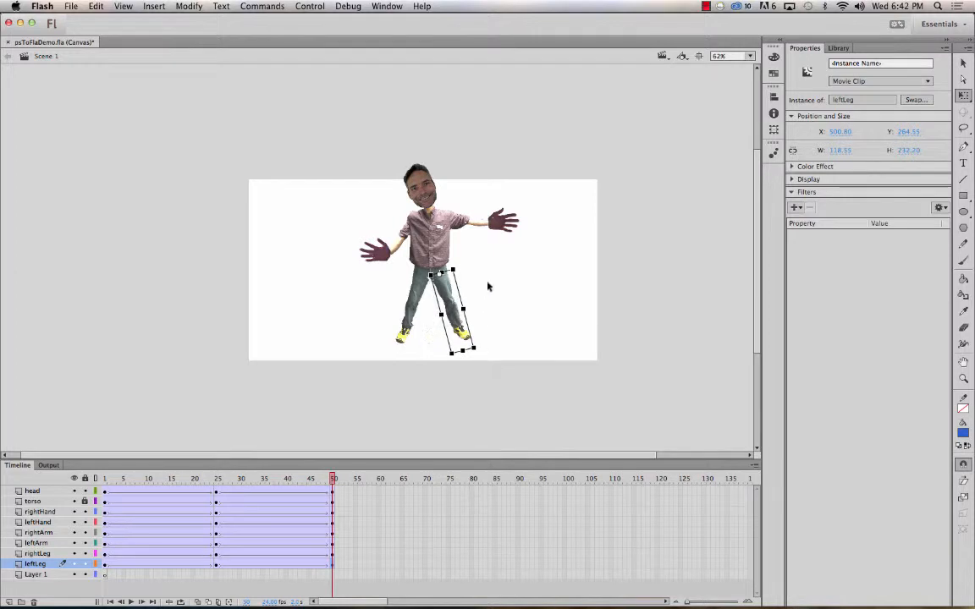
- Rotate the left arm downward about the shoulder at frame 50
click(479, 222)
drag(504, 233, 485, 281)
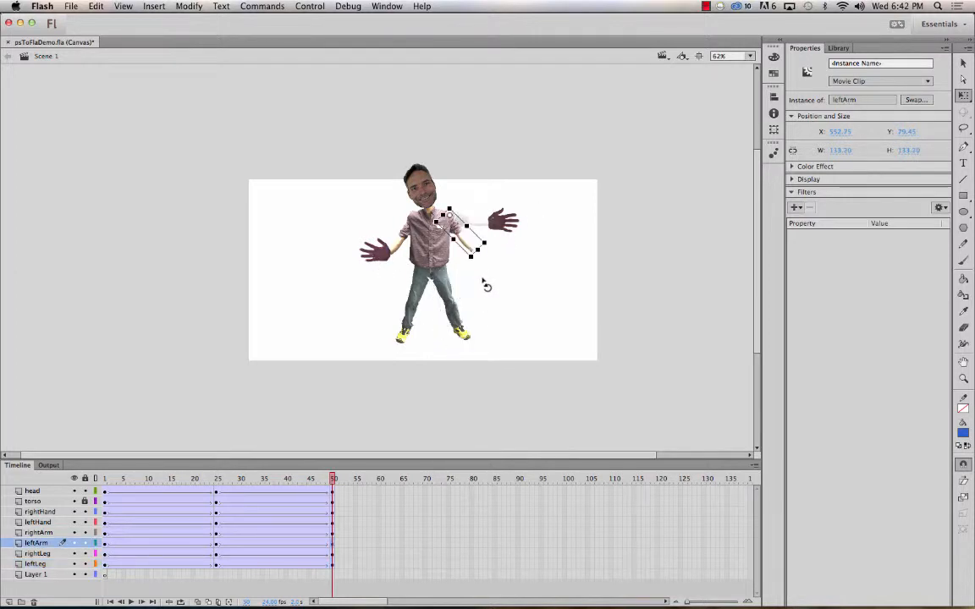
- Finish the frame 50 pose by rotating the left hand downward at the wrist, straightening the right leg and tilting the head
drag(503, 223, 503, 294)
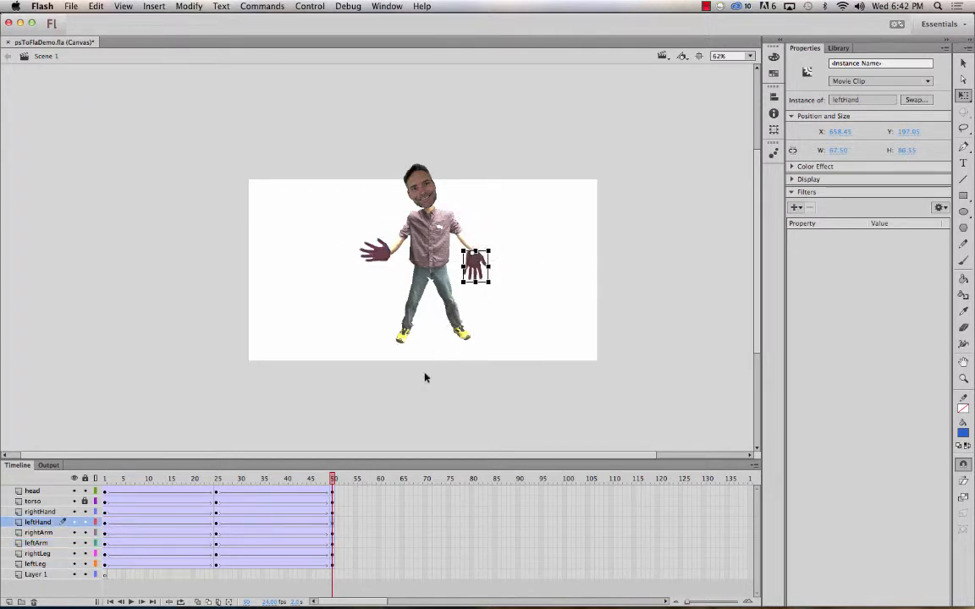
click(401, 339)
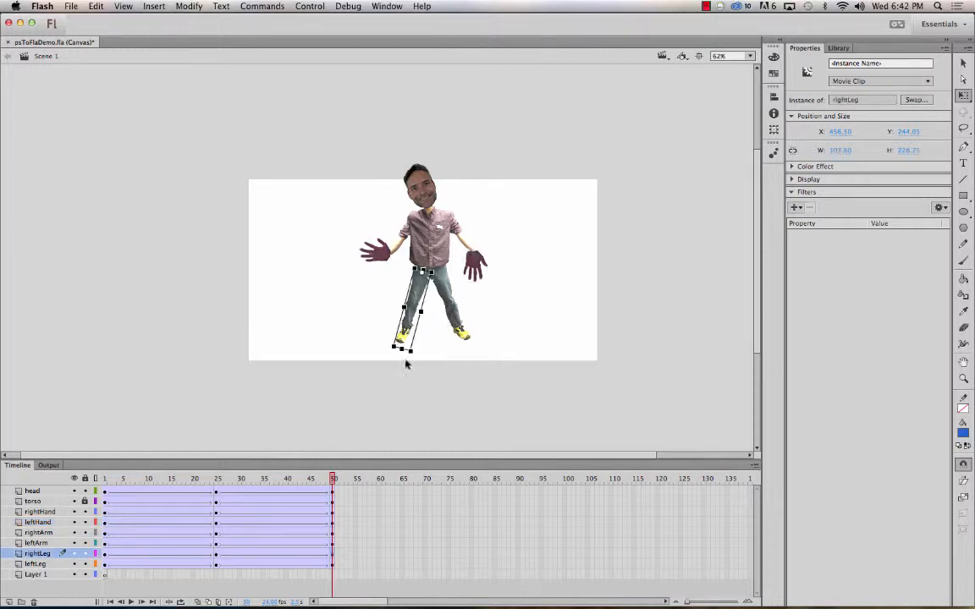
drag(424, 364, 444, 361)
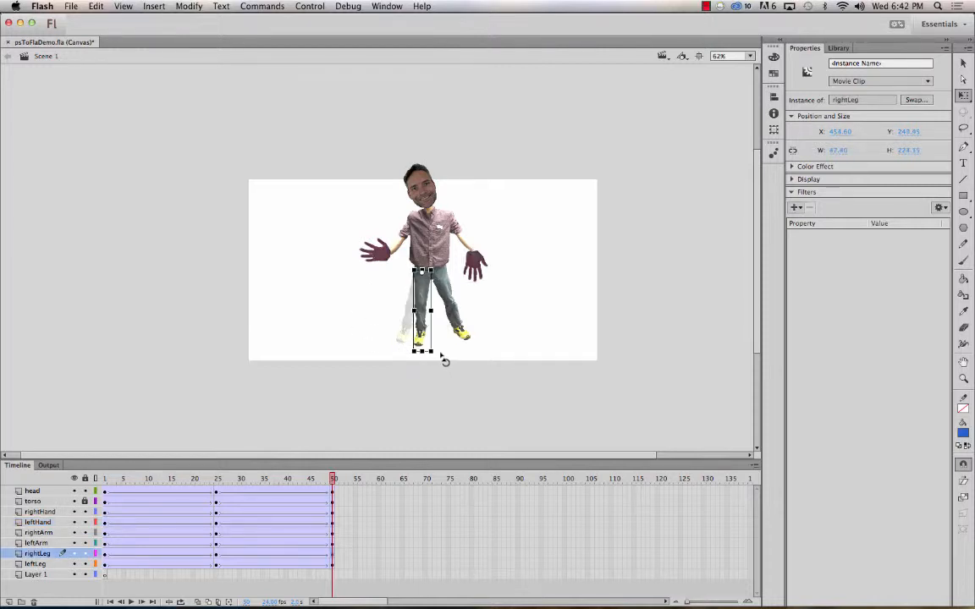
click(427, 188)
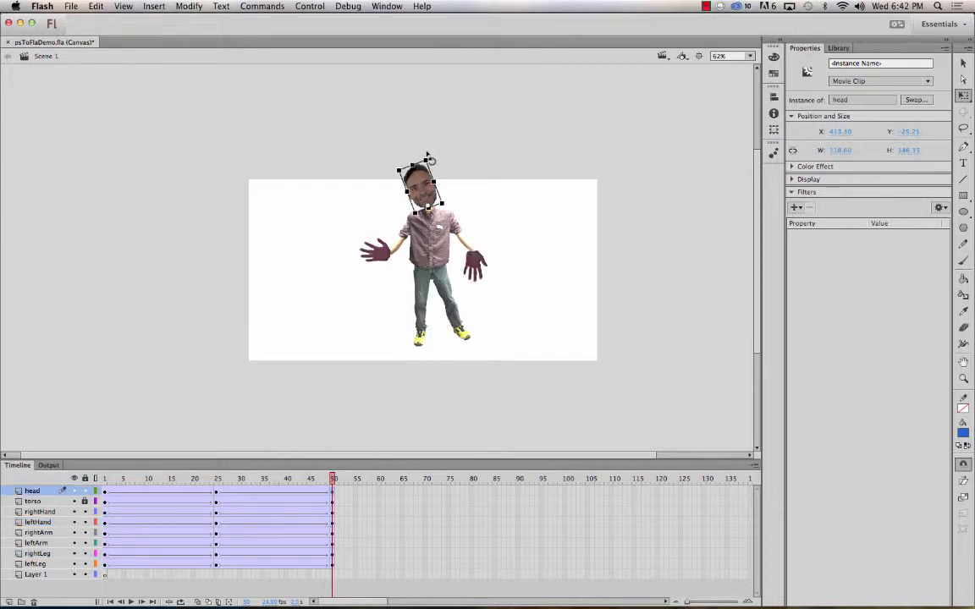
- Review the animation by scrubbing between frames 1 and 50 and testing the movie in the browser
drag(332, 478, 192, 471)
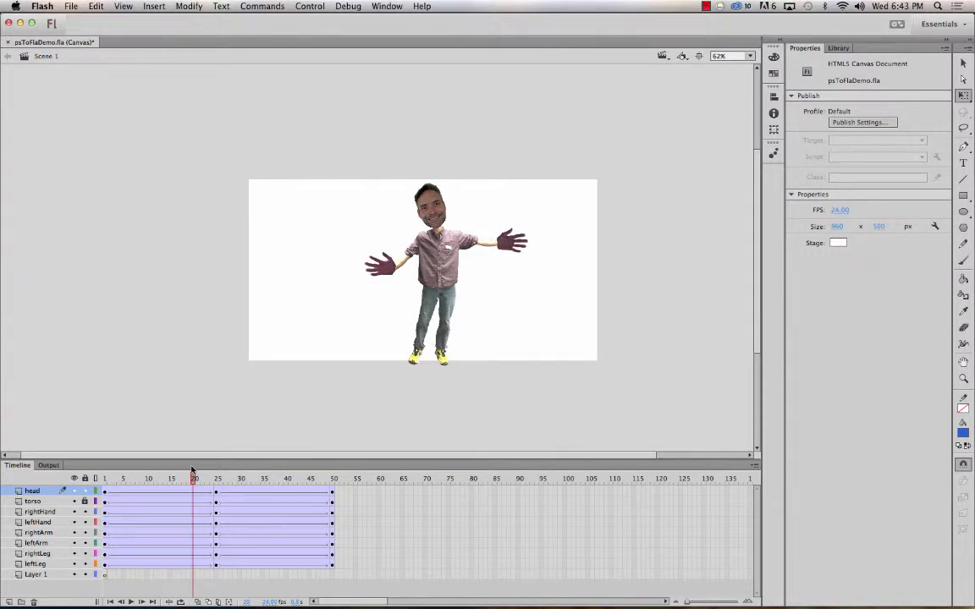
drag(193, 471, 373, 450)
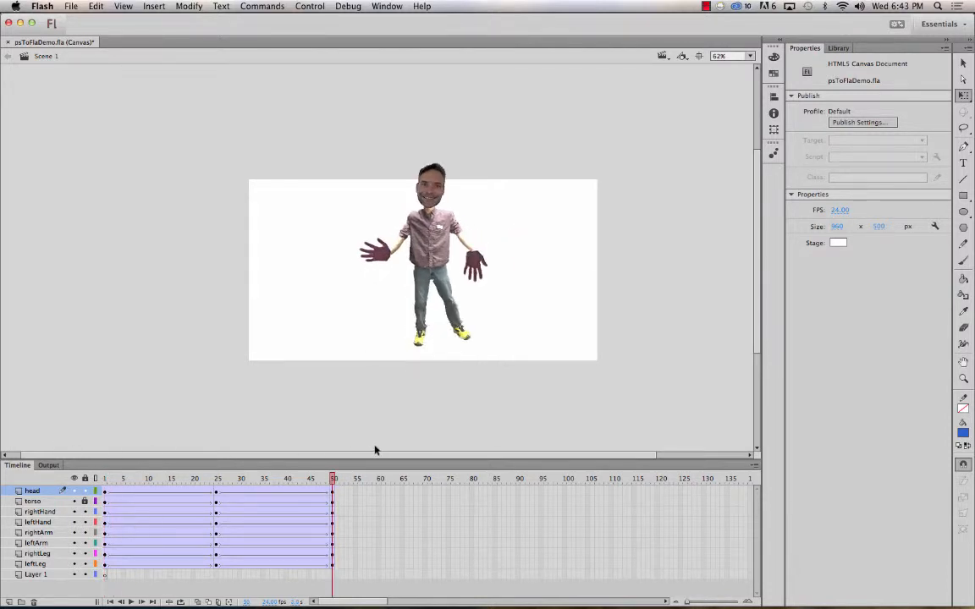
key(super+Return)
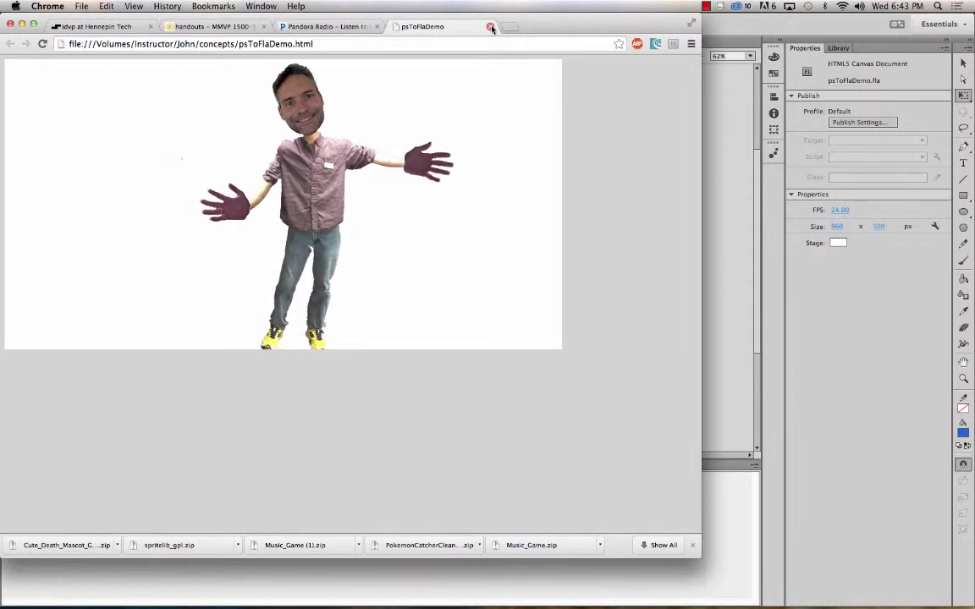
click(731, 199)
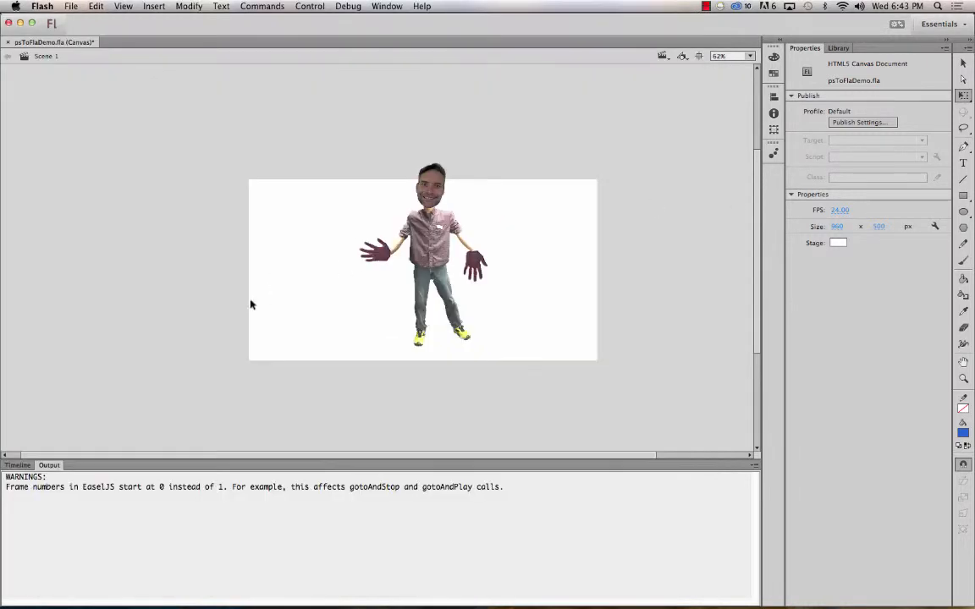
click(21, 464)
drag(228, 476, 103, 413)
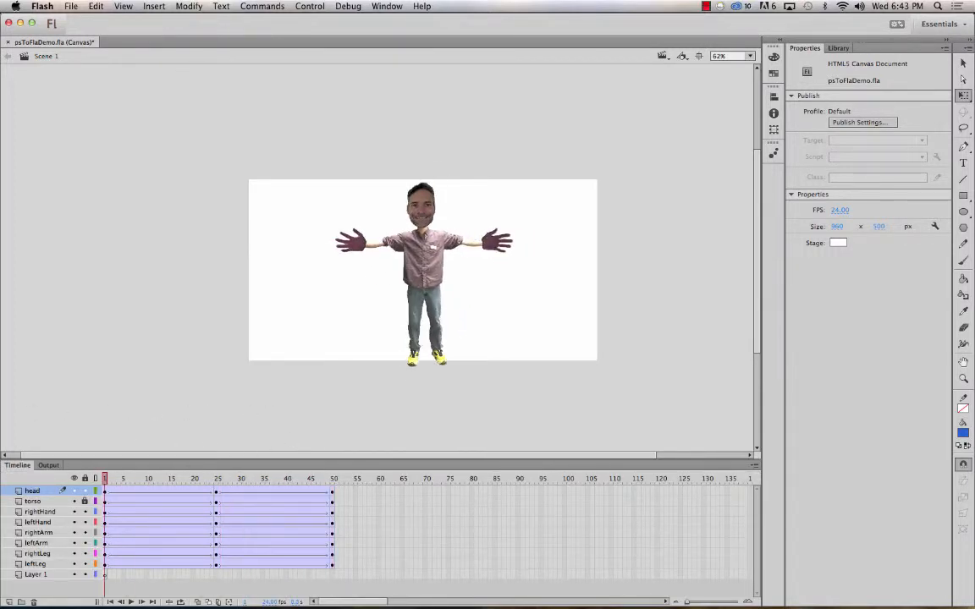
click(217, 493)
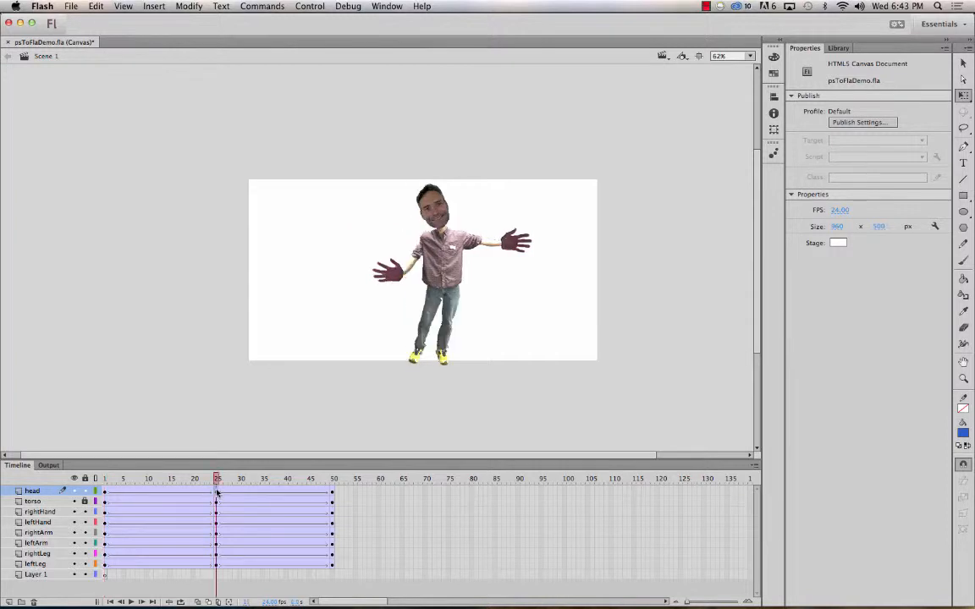
click(148, 494)
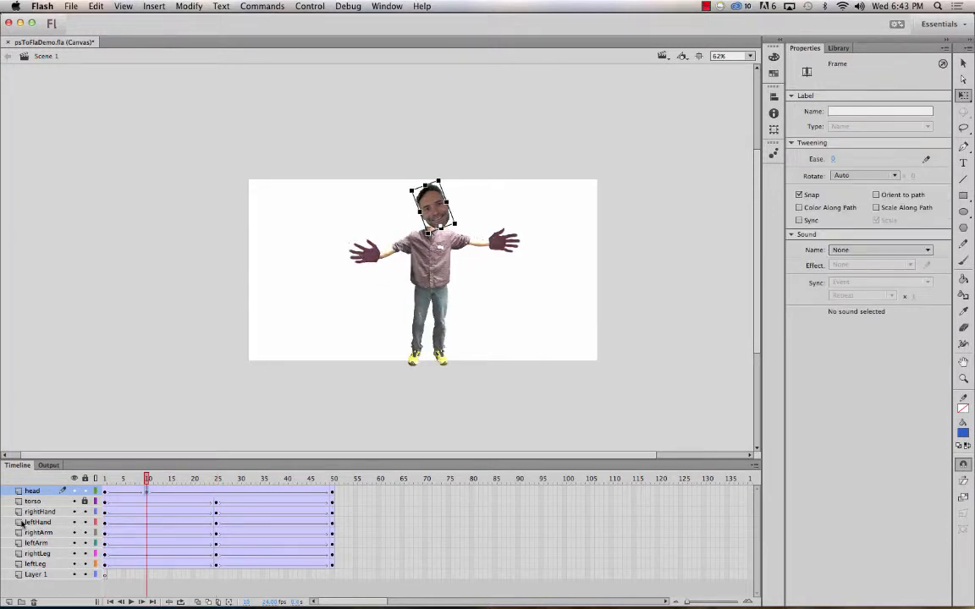
key(super+z)
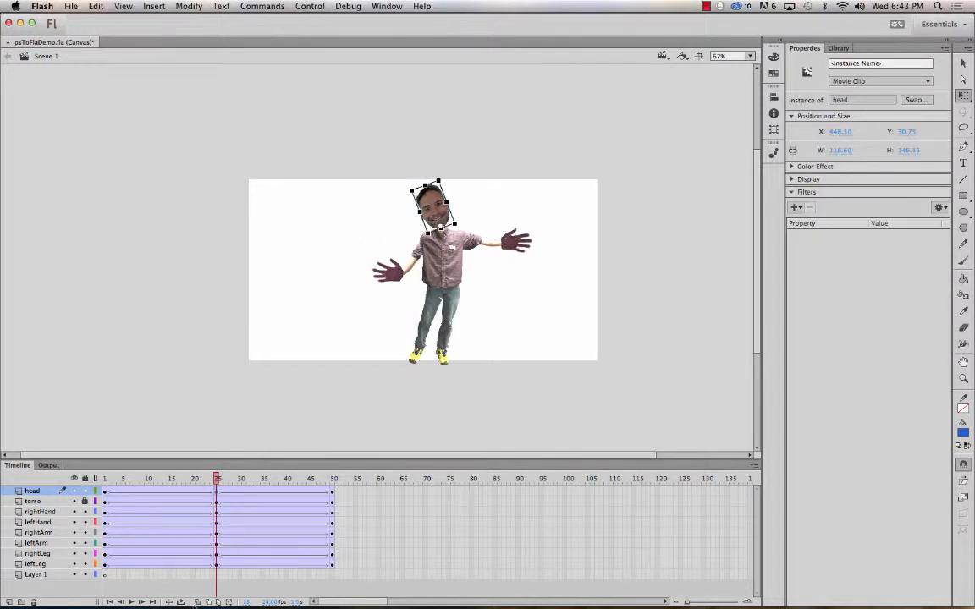
- Shift all layers' frame 25 keyframes to frame 10 and their frame 50 keyframes to frame 19, and test the movie
drag(217, 569, 147, 493)
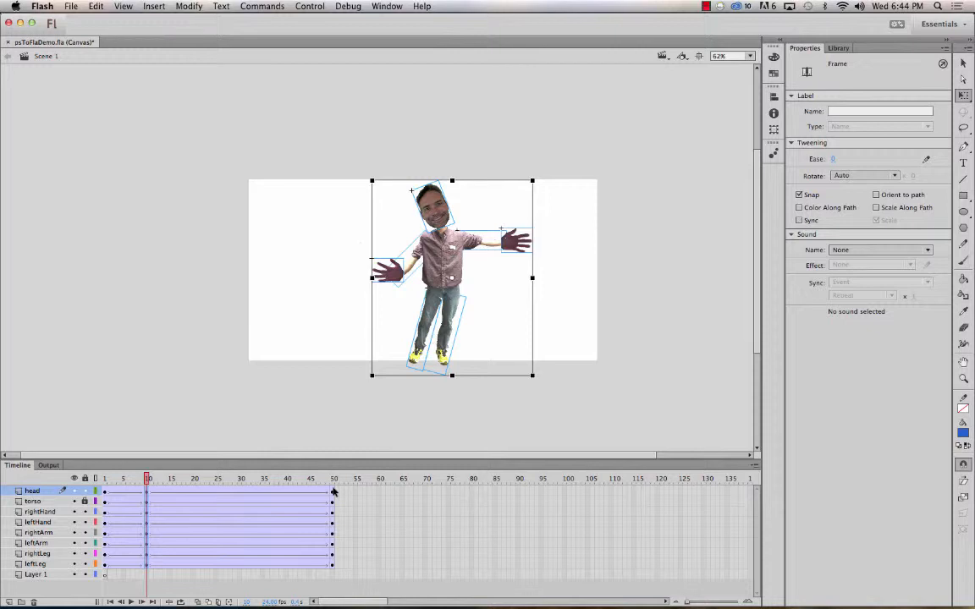
drag(334, 491, 333, 567)
drag(332, 493, 188, 499)
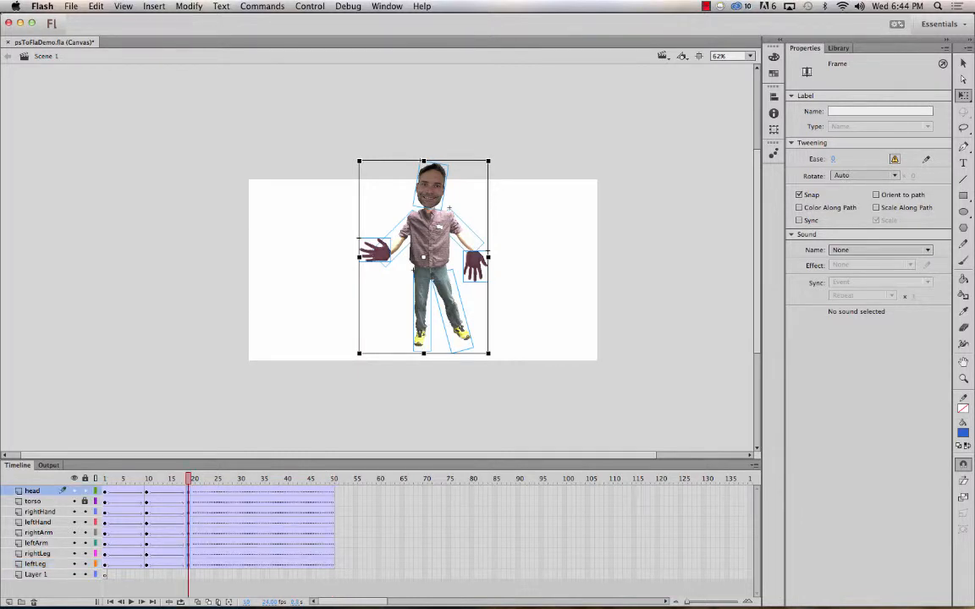
key(super+Return)
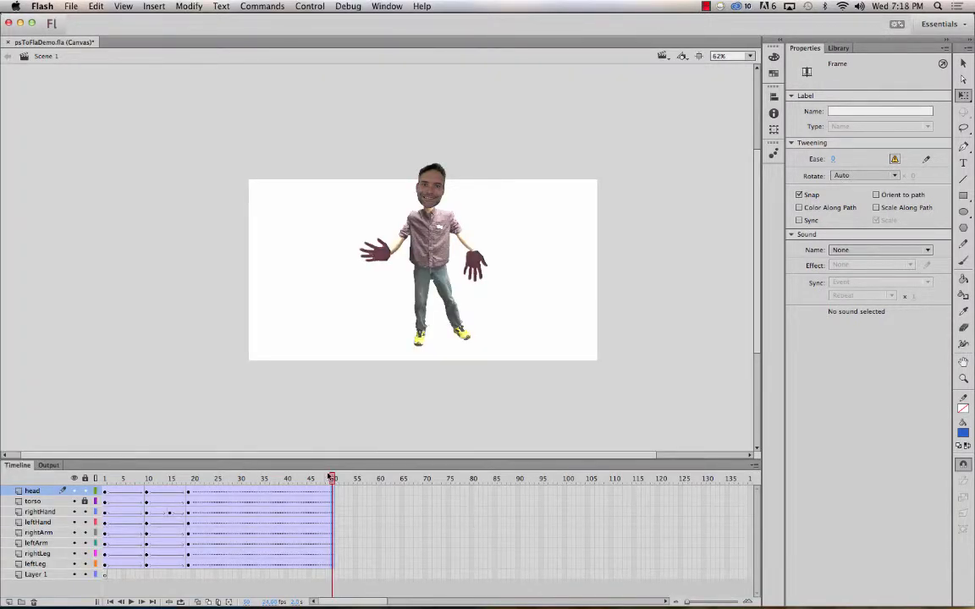
- Insert keyframes at frame 50 on all body-part layers
key(F6)
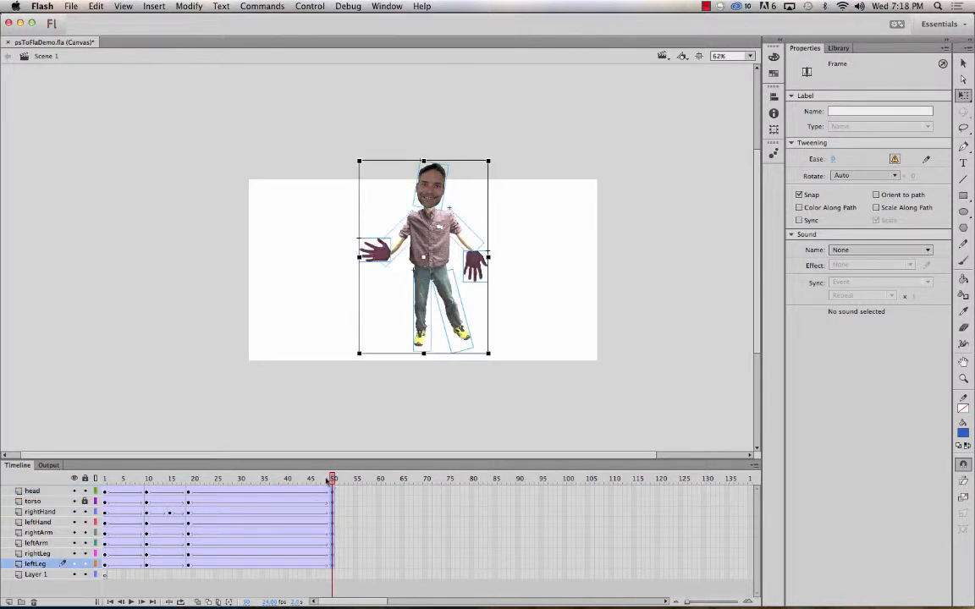
drag(332, 480, 356, 457)
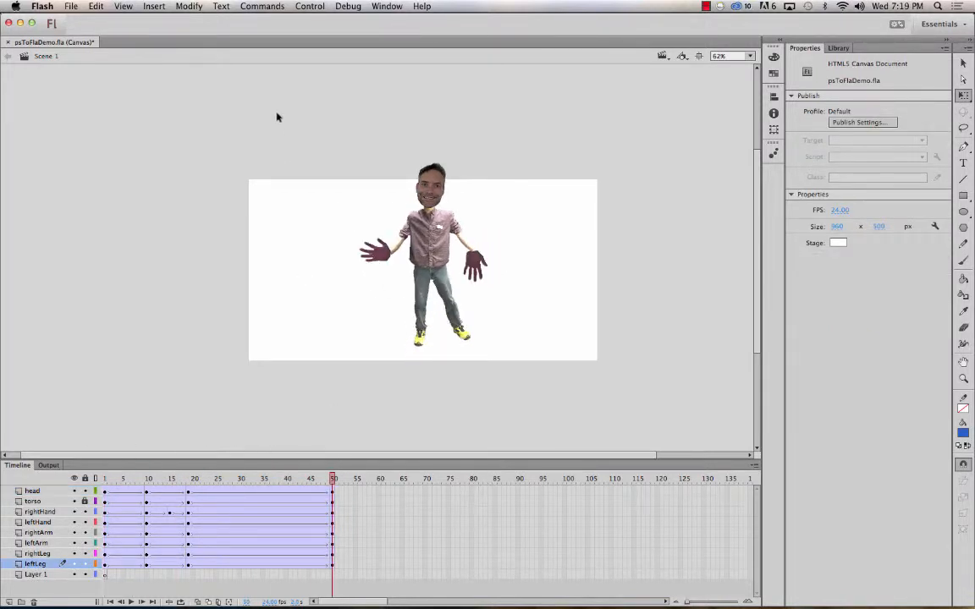
- Unlock the torso layer and move the whole character straight down about 40 px at frame 50
drag(325, 151, 513, 400)
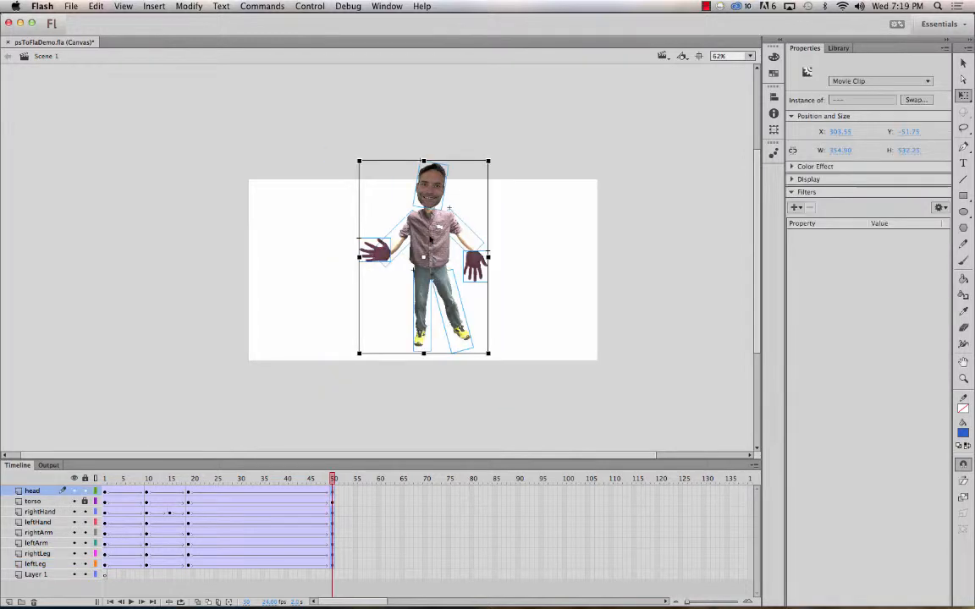
click(433, 250)
drag(290, 149, 518, 516)
click(78, 493)
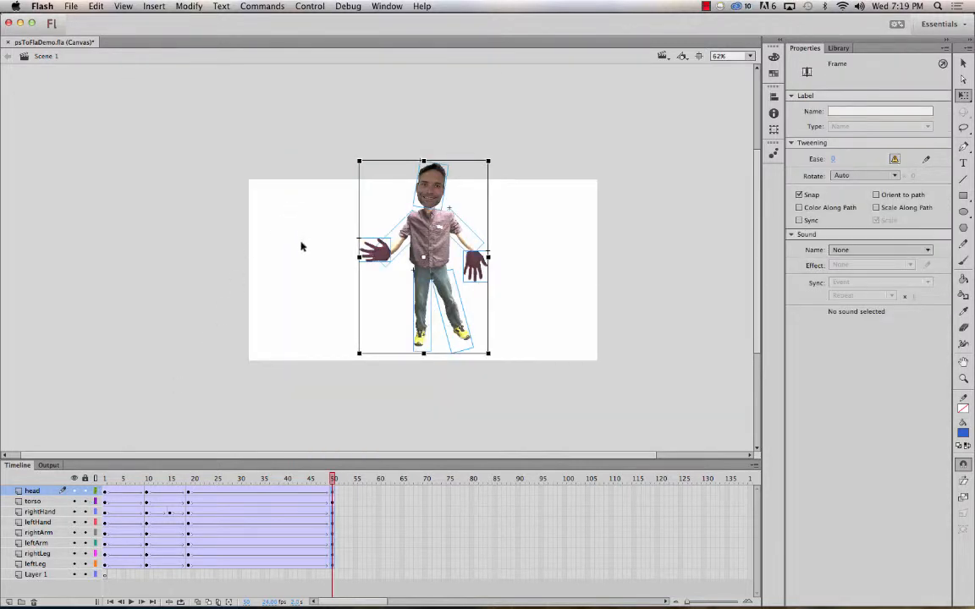
drag(294, 124, 557, 452)
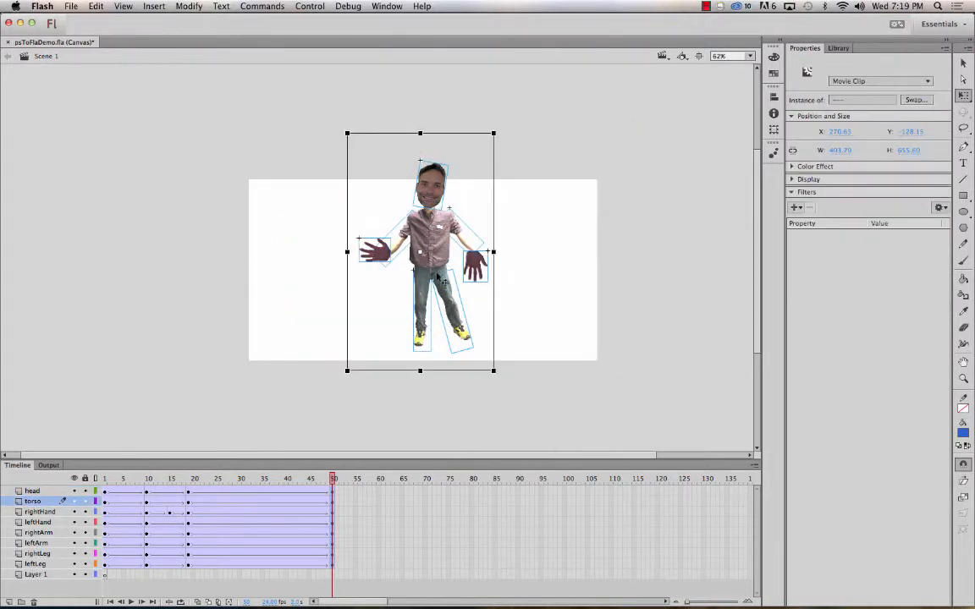
drag(416, 252, 432, 270)
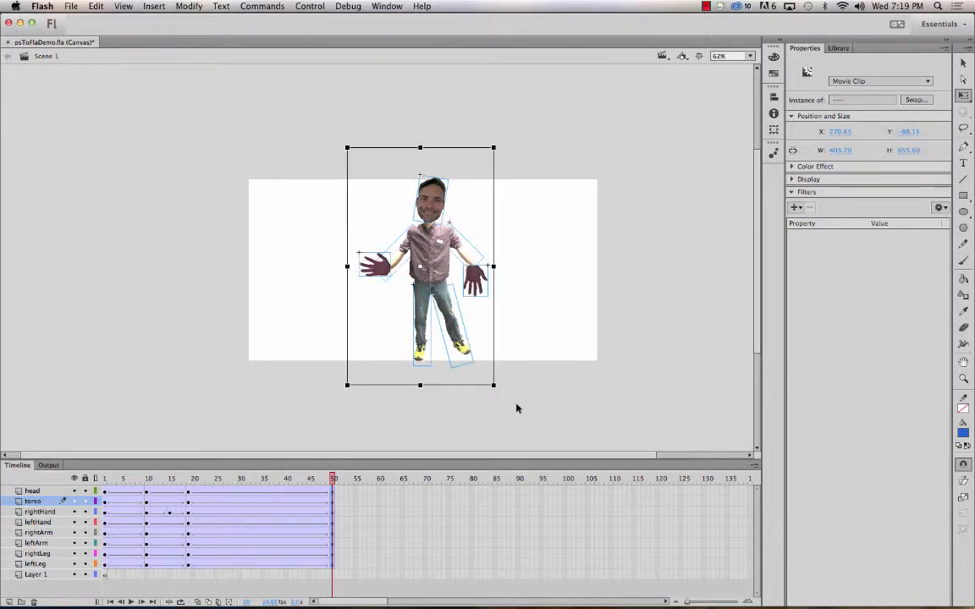
- Scrub the timeline up to frame 50 to review the downward movement, leaving the playhead at frame 34
drag(288, 479, 334, 462)
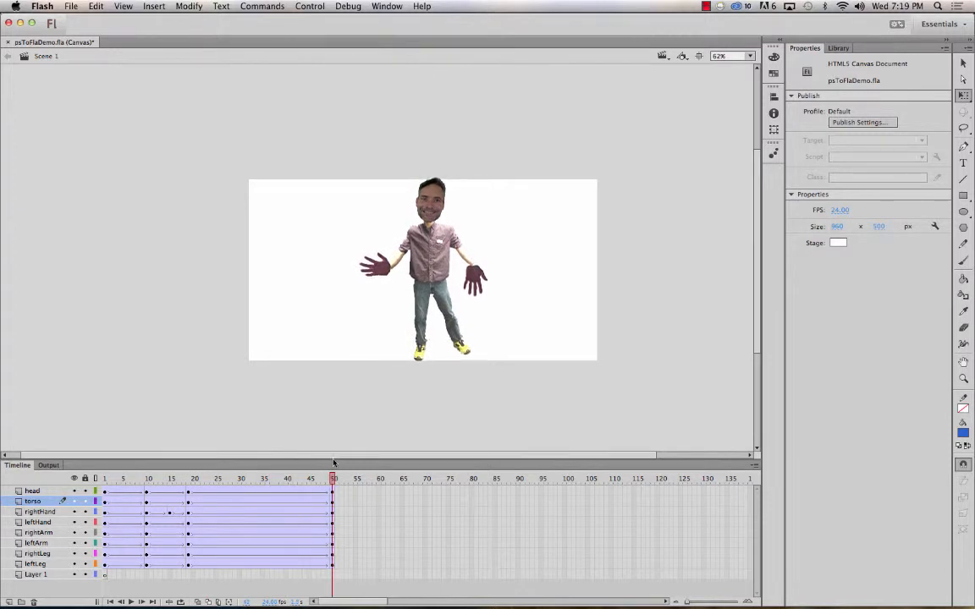
click(467, 260)
click(513, 289)
mouse_move(334, 478)
mouse_down()
mouse_move(118, 479)
mouse_move(96, 458)
mouse_move(365, 468)
mouse_move(111, 467)
mouse_move(331, 466)
mouse_move(92, 483)
mouse_move(330, 479)
mouse_up()
click(259, 480)
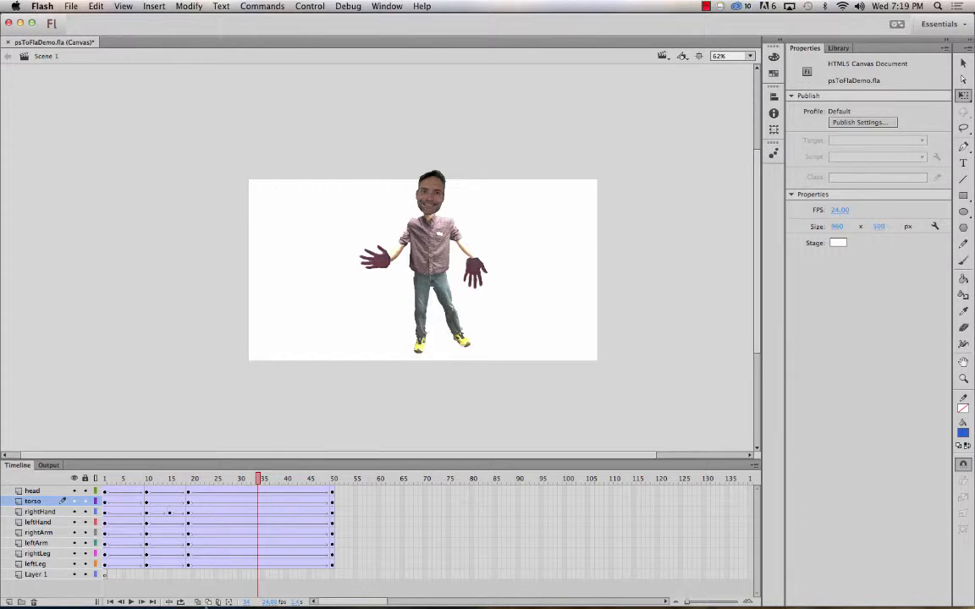
- Turn on Edit Multiple Frames and extend its range to cover frames 1 to 50
mouse_move(207, 605)
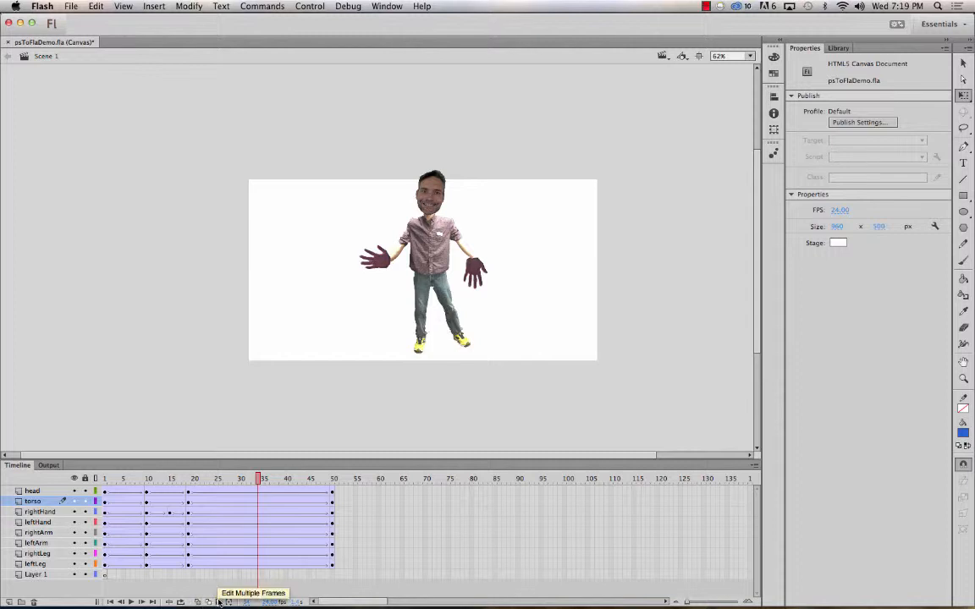
click(218, 601)
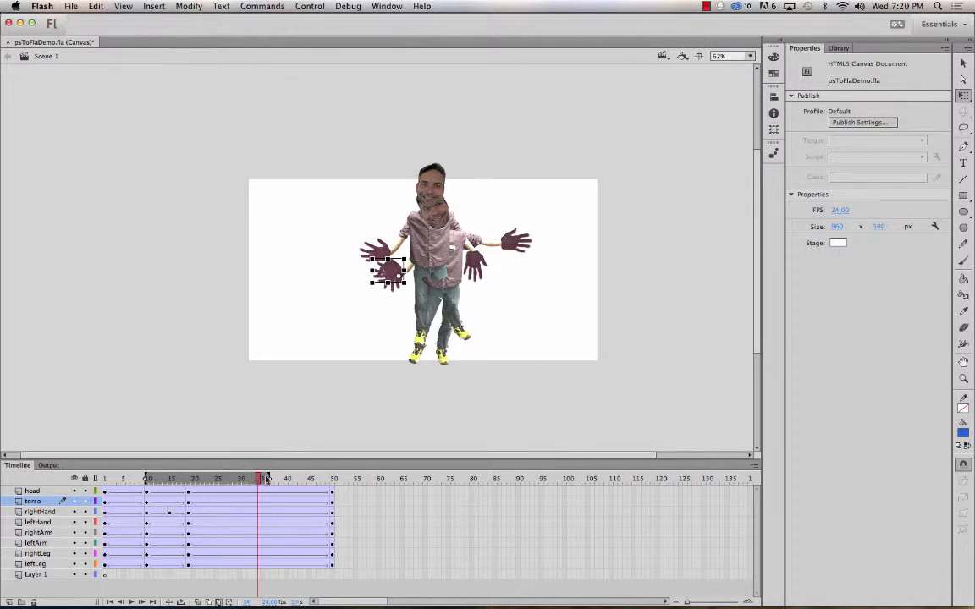
drag(266, 480, 335, 481)
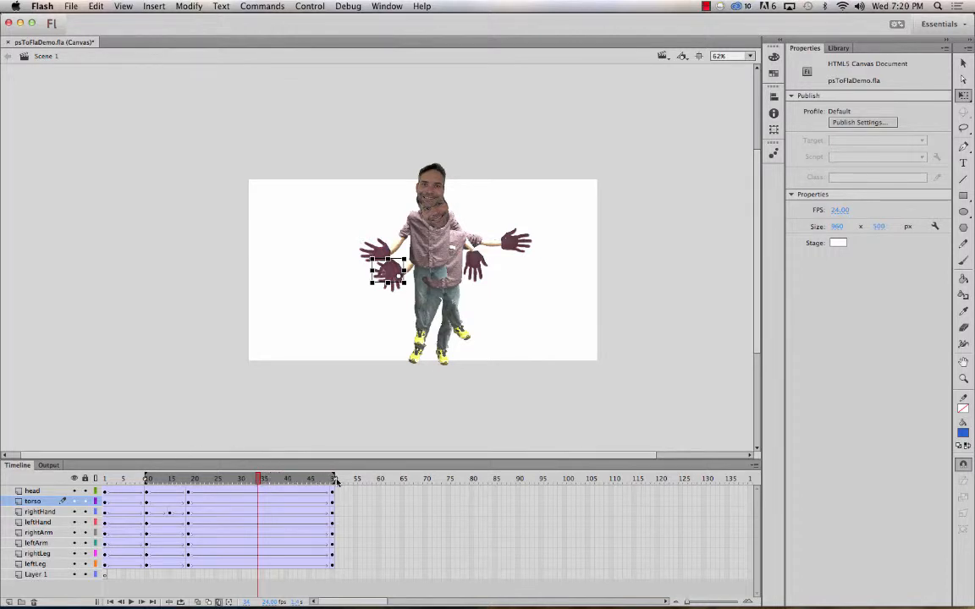
drag(147, 481, 103, 481)
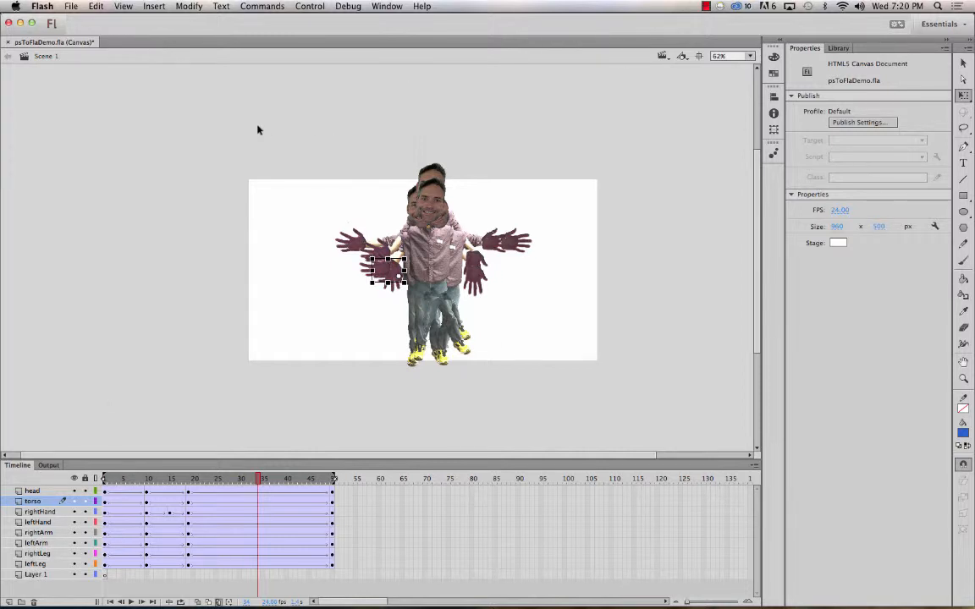
- Move the character in all keyframes about 299 px toward the stage's left edge, and turn off Edit Multiple Frames at frame 1
key(super+a)
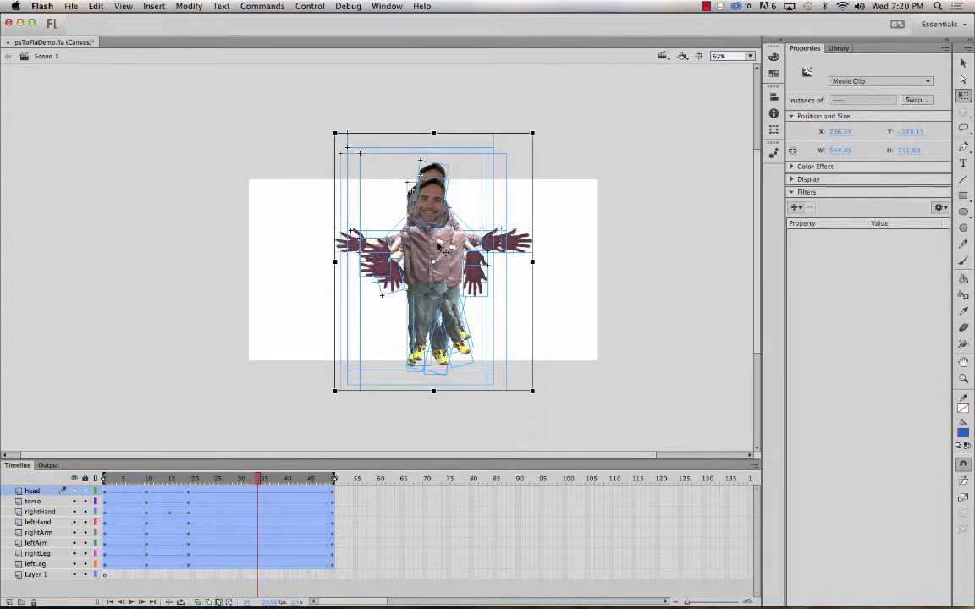
drag(433, 248, 324, 248)
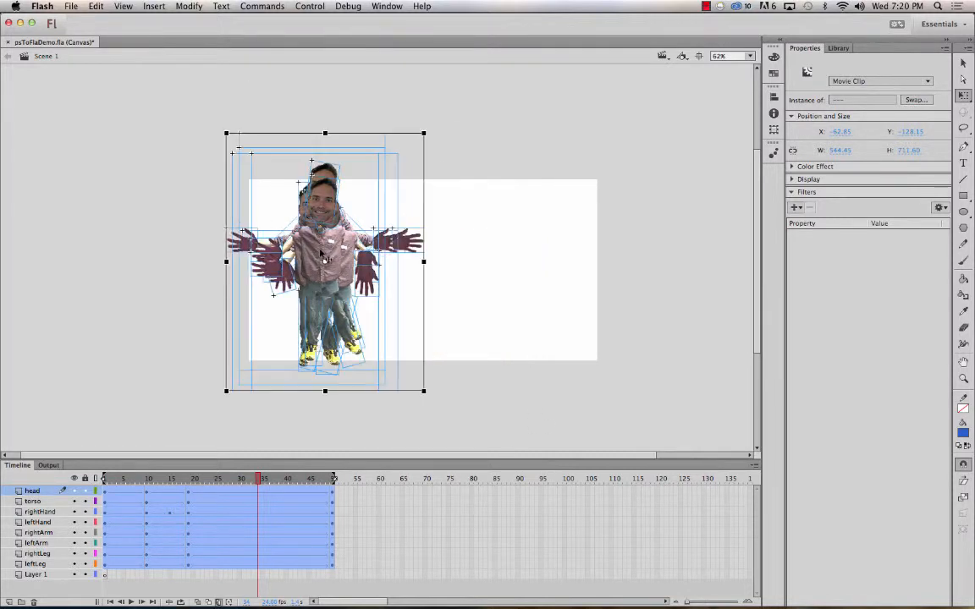
drag(257, 479, 104, 463)
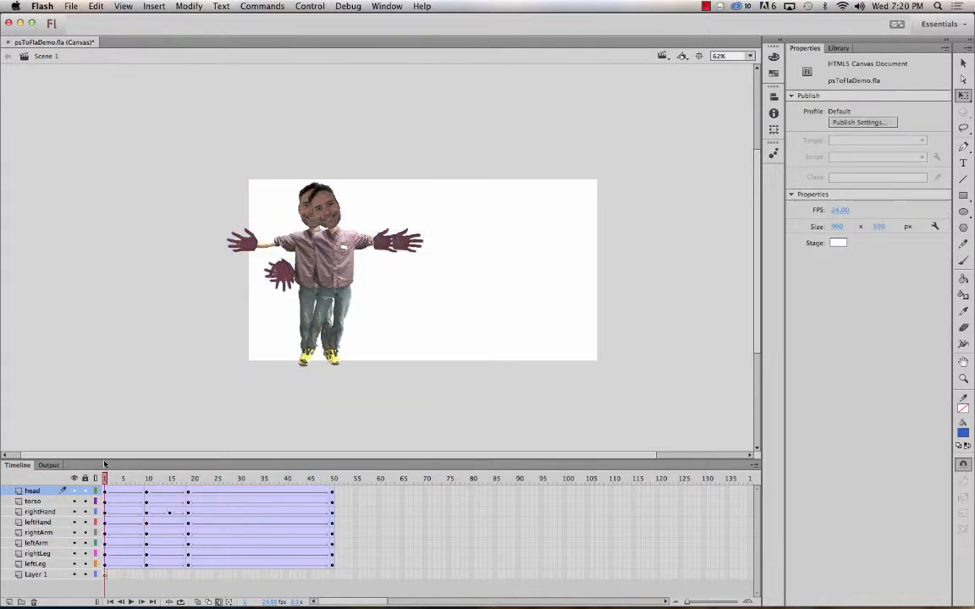
click(219, 602)
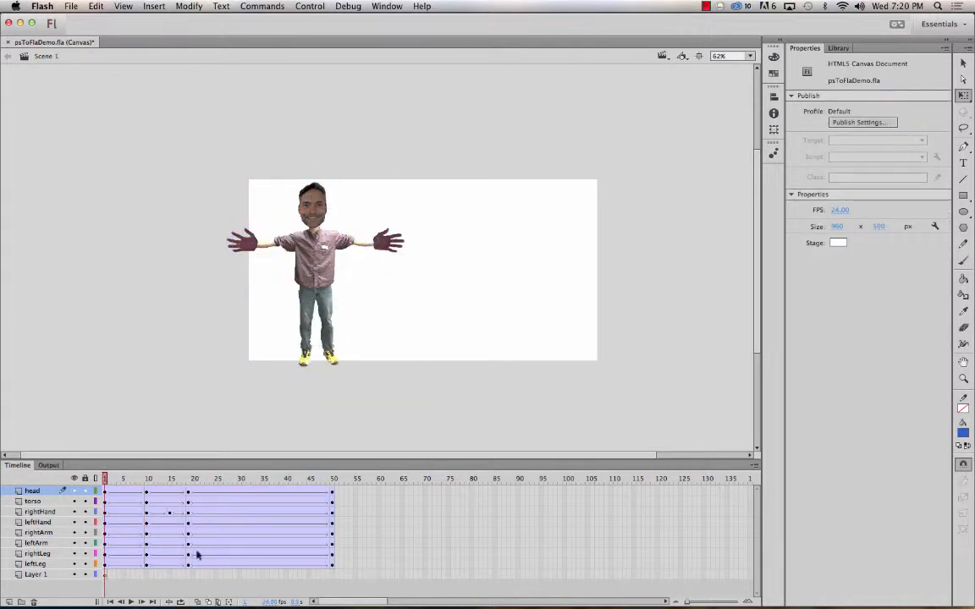
- Turn on Edit Multiple Frames at frame 50, extend its range to frames 1 to 50, and select the character in every keyframe
click(127, 478)
drag(127, 479, 335, 501)
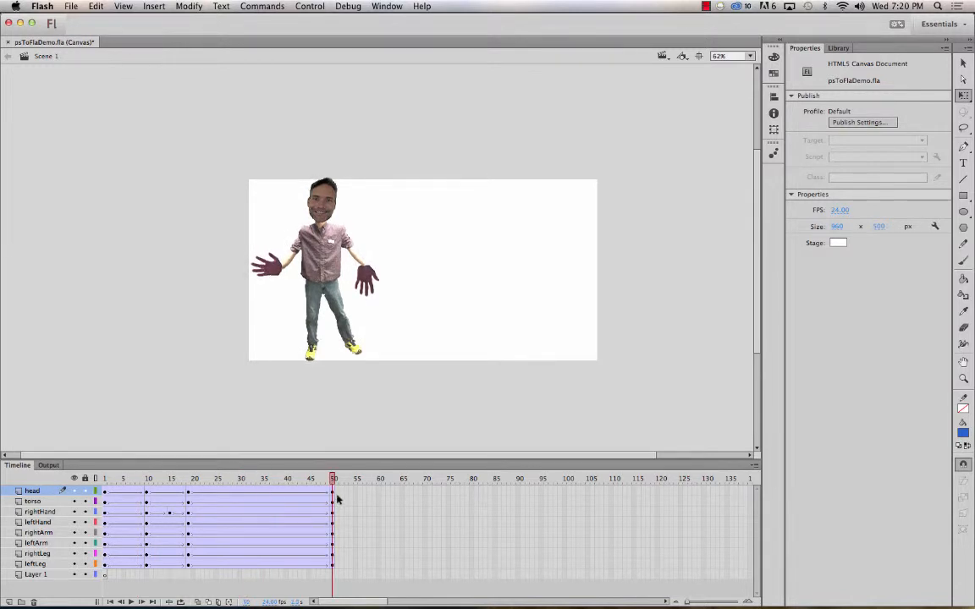
key(super+a)
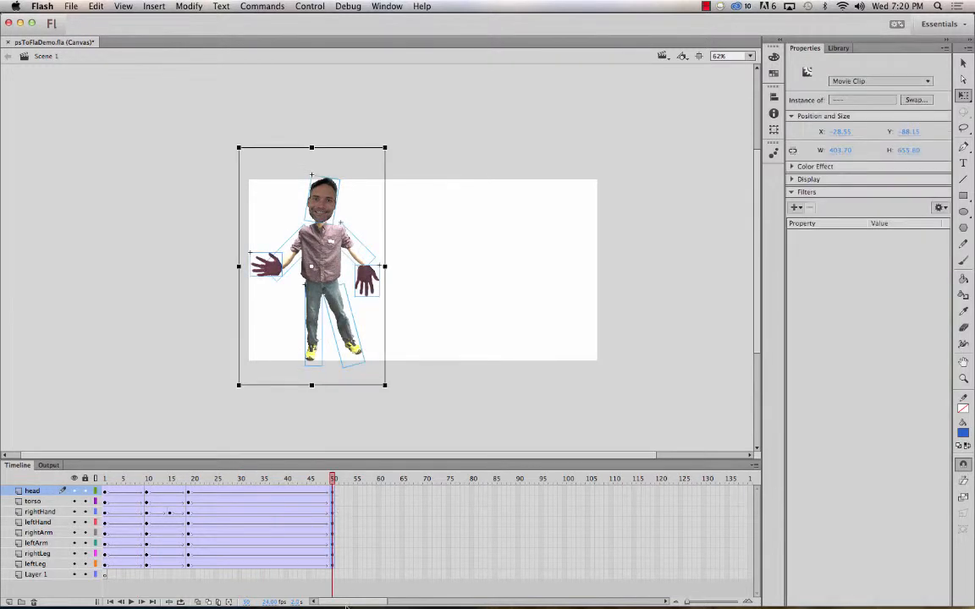
click(219, 601)
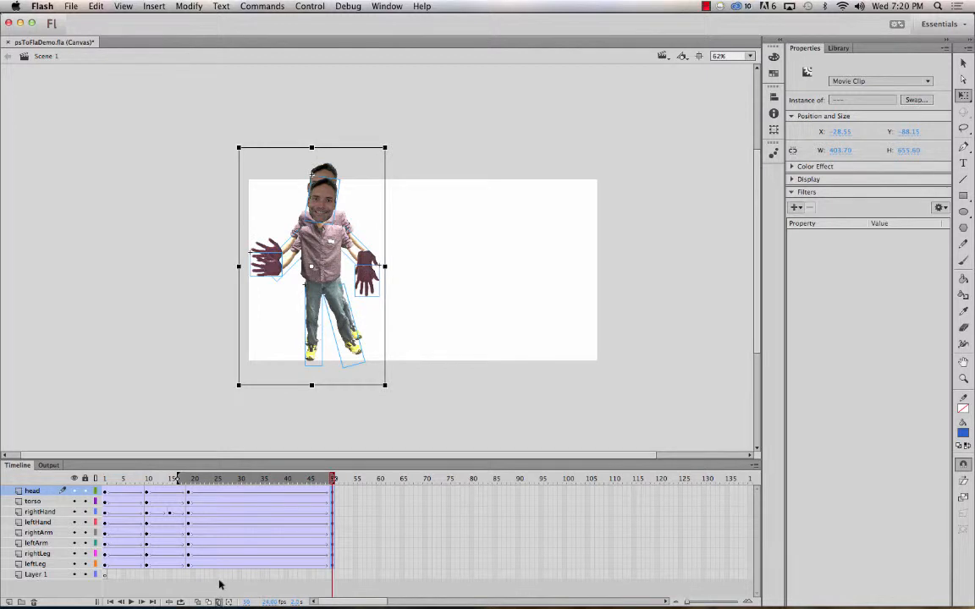
key(super+a)
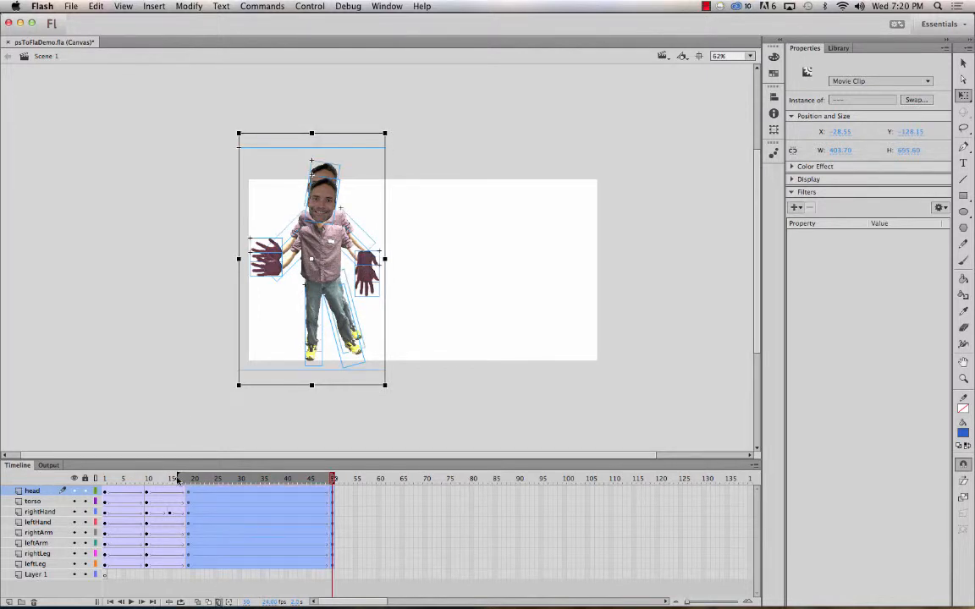
drag(179, 480, 49, 461)
key(super+a)
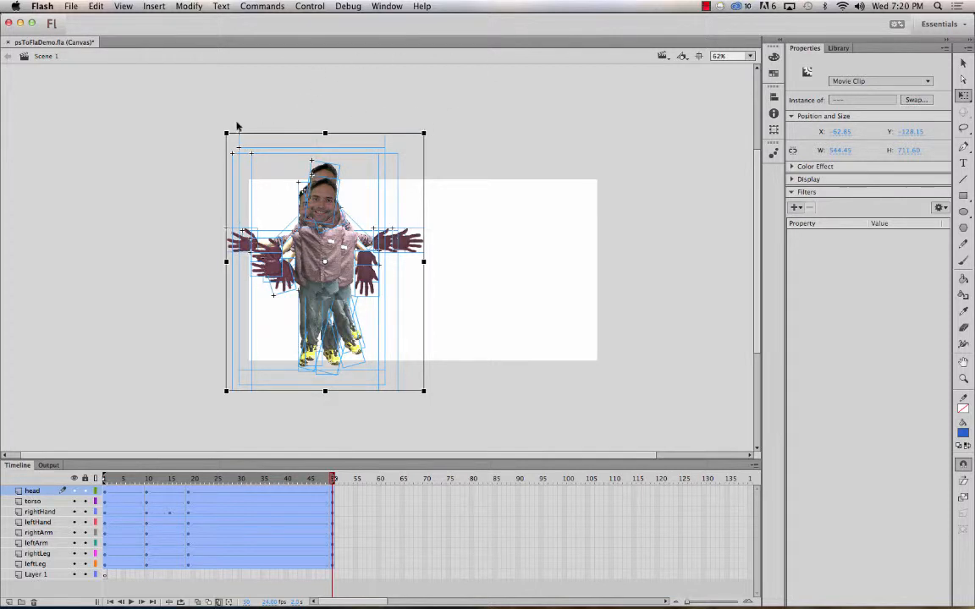
- Scale the character in all keyframes down to about 285 by 372 px around its centre, and turn off Edit Multiple Frames
drag(225, 132, 255, 194)
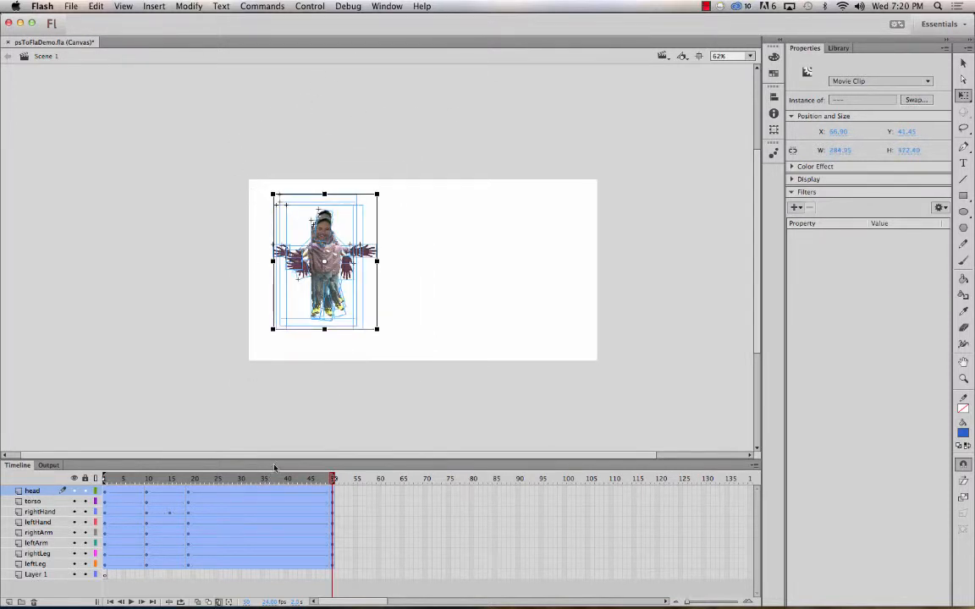
click(300, 479)
drag(301, 479, 23, 442)
click(219, 602)
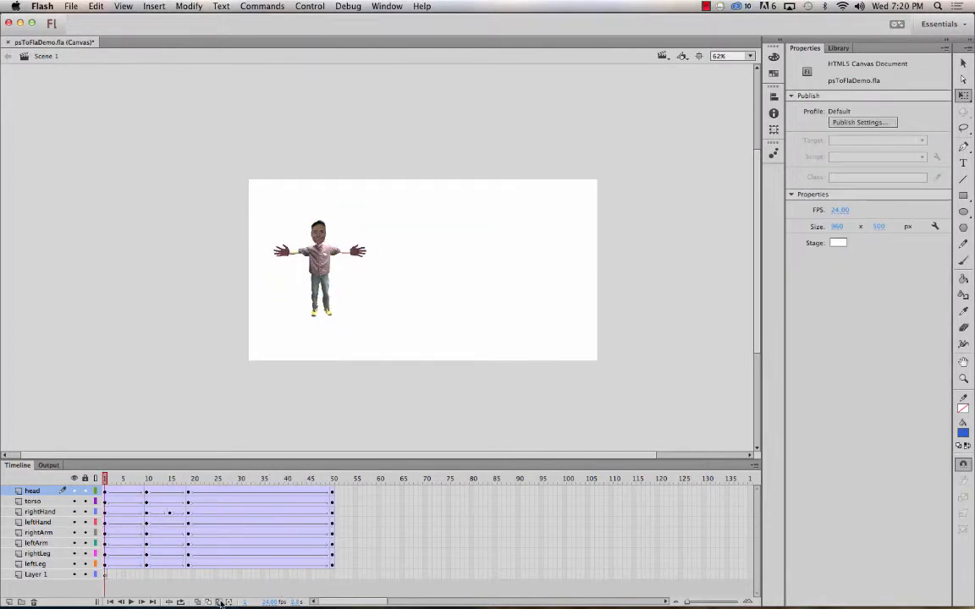
click(127, 479)
drag(127, 480, 25, 325)
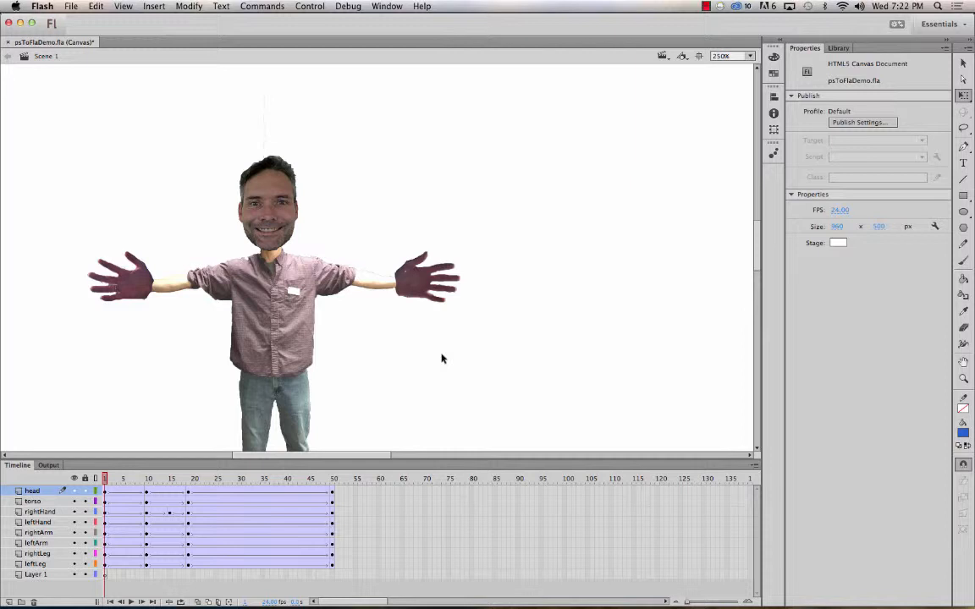
- Open the head movie clip for editing, add a layer above Layer 1, and set the Brush tool's fill to red
click(262, 185)
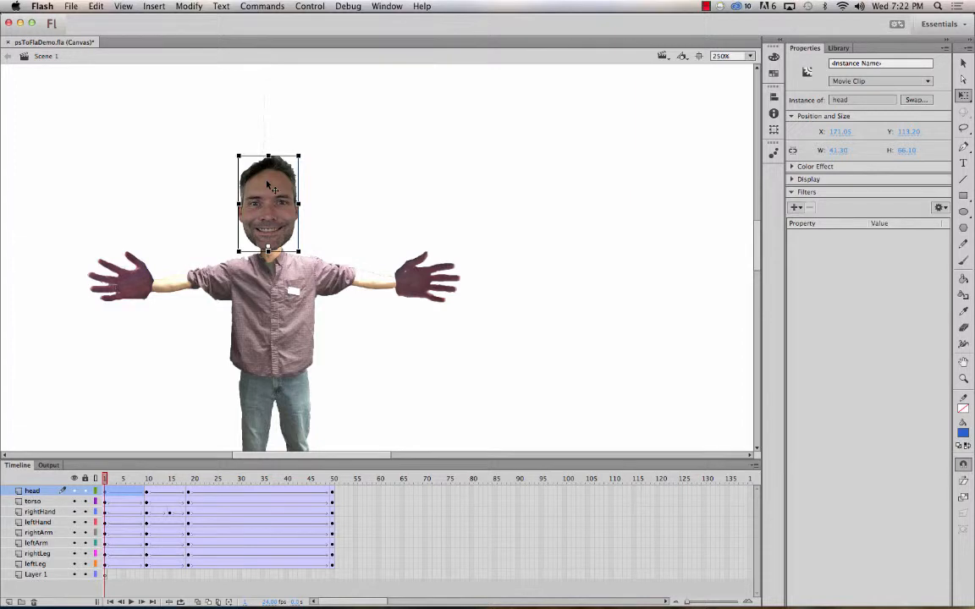
double_click(268, 182)
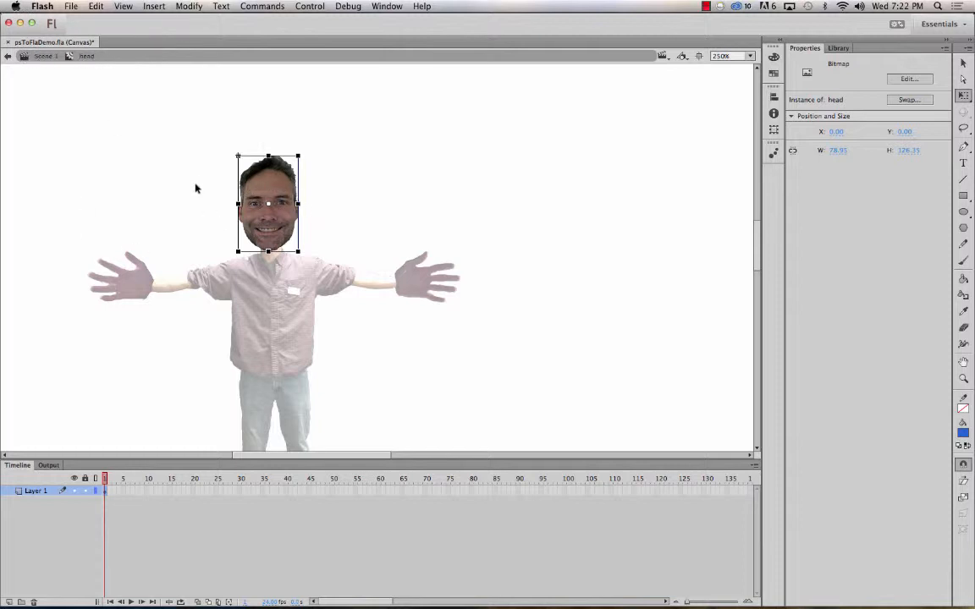
click(7, 602)
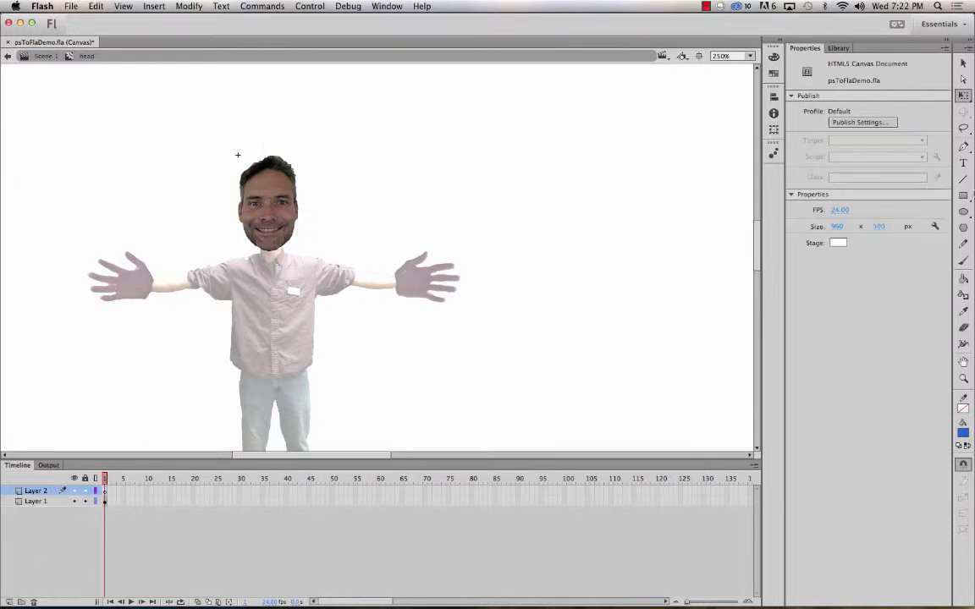
click(963, 260)
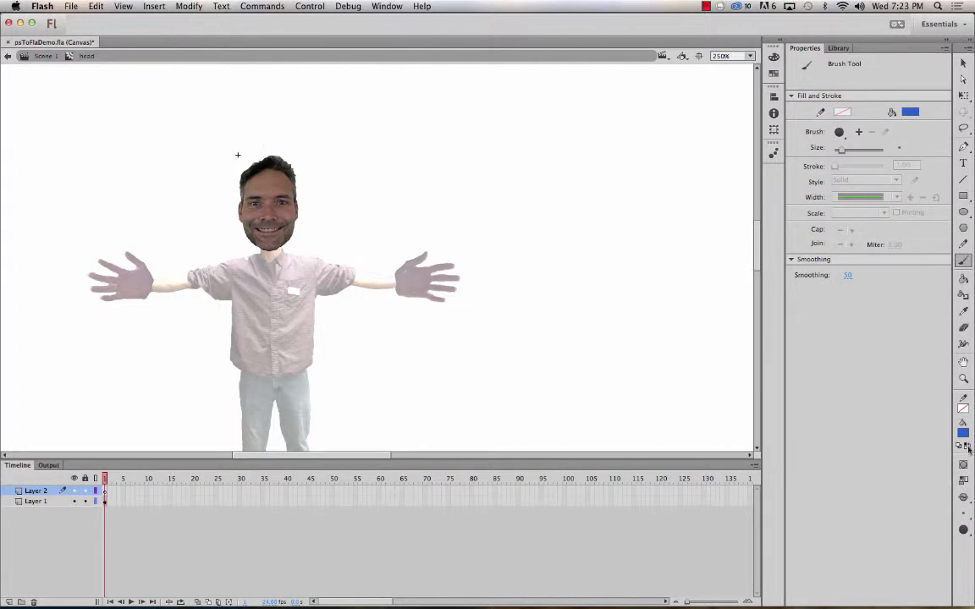
click(963, 433)
click(910, 263)
- Paint a short curved red stroke beside the top of the head in frame 1 of Layer 2, and insert a blank keyframe at frame 2
drag(218, 186, 230, 178)
key(F6)
key(super+z)
key(F7)
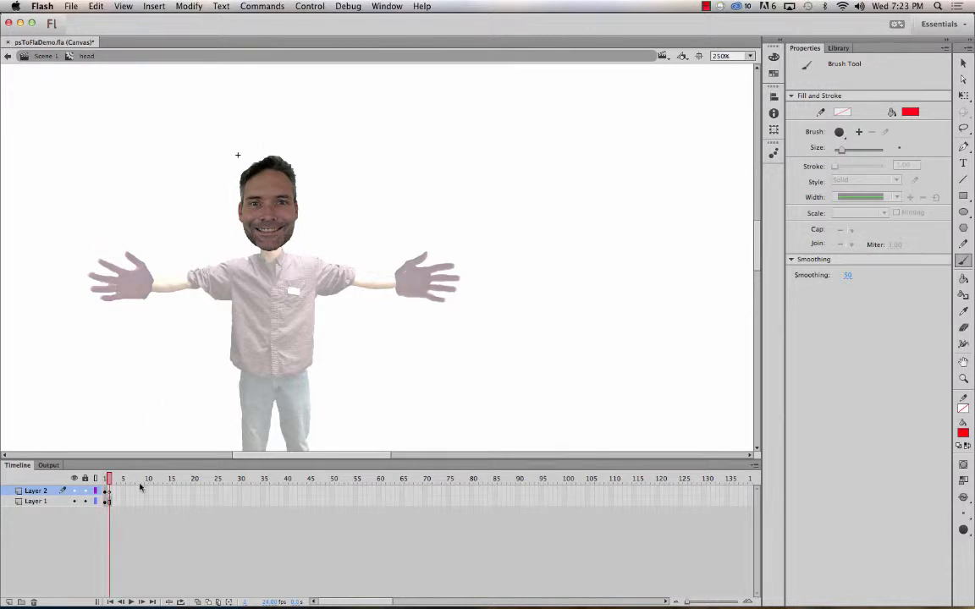
- Turn on onion skinning and continue the red arc across the top of the head in frames 2 to 4, with blank keyframes up to frame 5
click(198, 603)
key(F7)
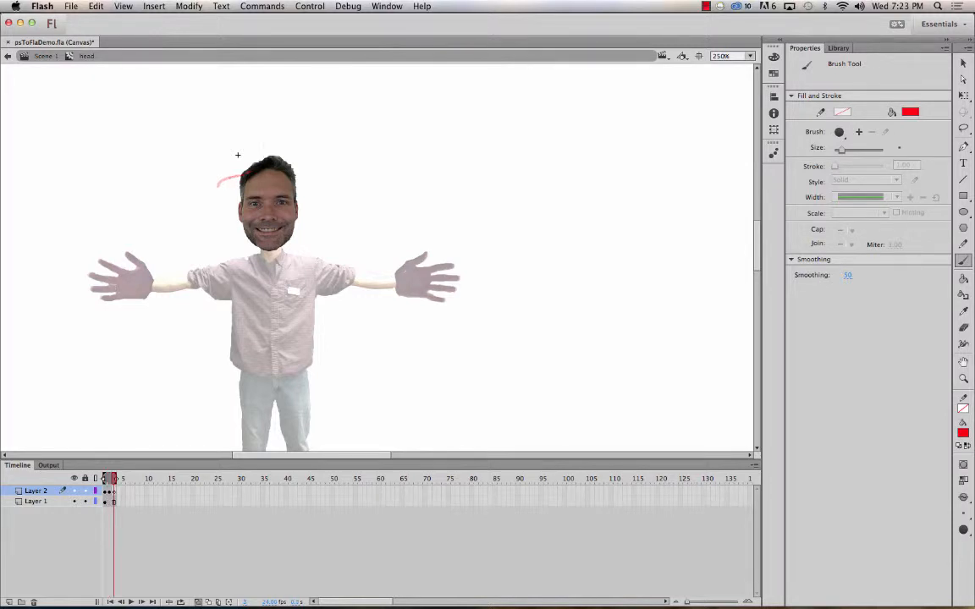
drag(249, 172, 265, 170)
key(F7)
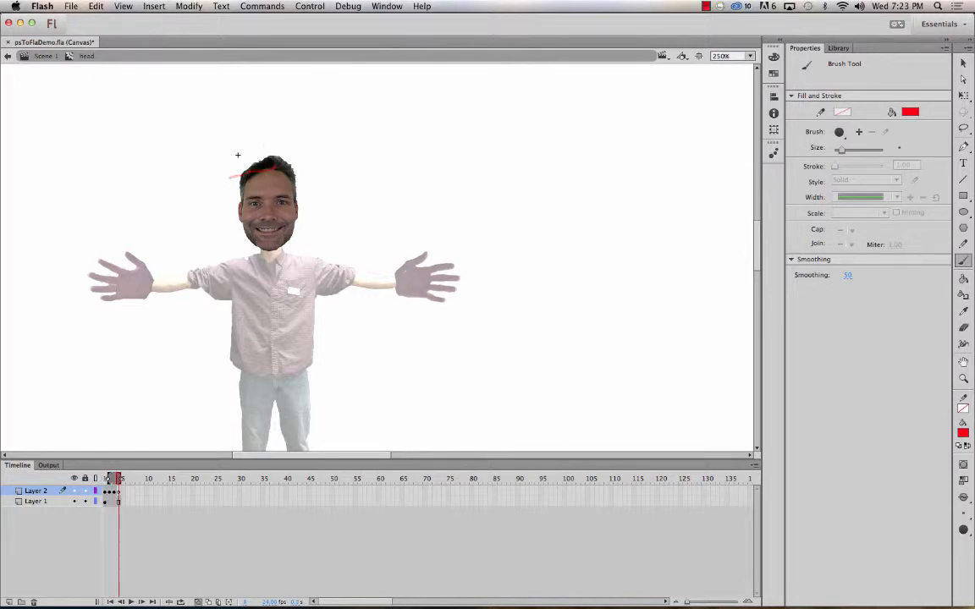
key(F7)
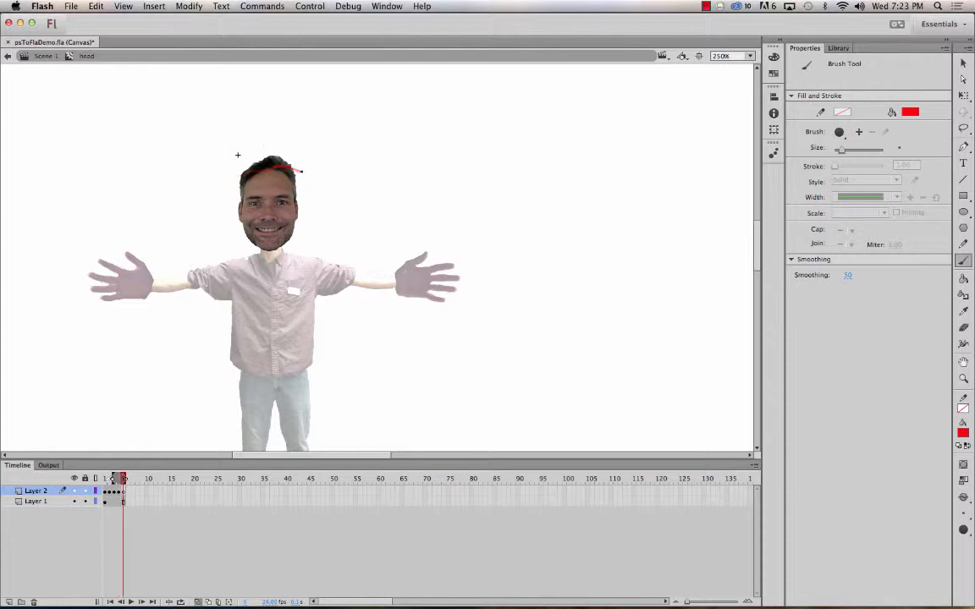
- Paint the arc around the head's far side and back toward the face in frames 5 to 8, with blank keyframes up to frame 9
mouse_move(302, 172)
mouse_down()
mouse_move(321, 192)
mouse_move(298, 195)
mouse_up()
key(F7)
key(F7)
key(F7)
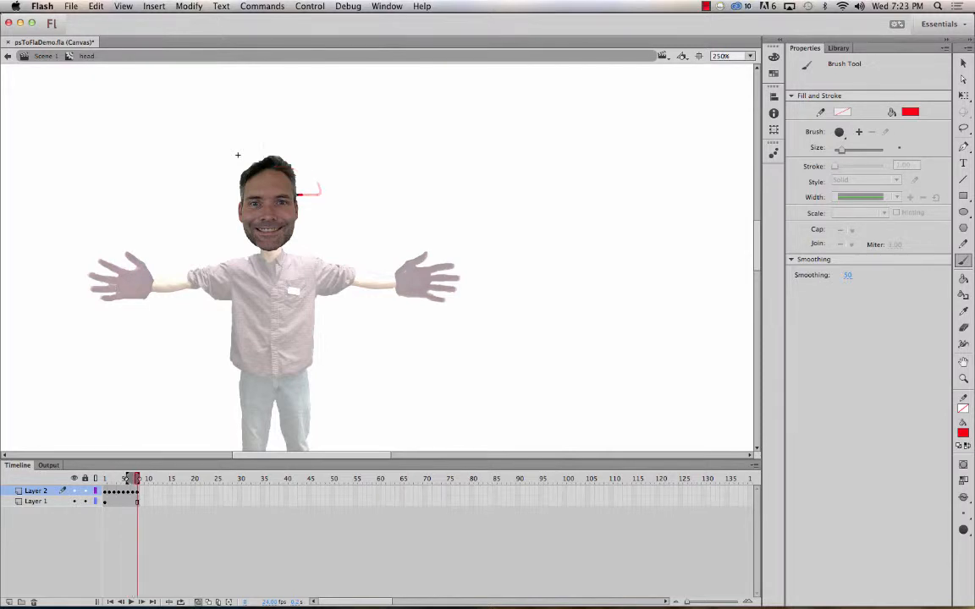
key(F7)
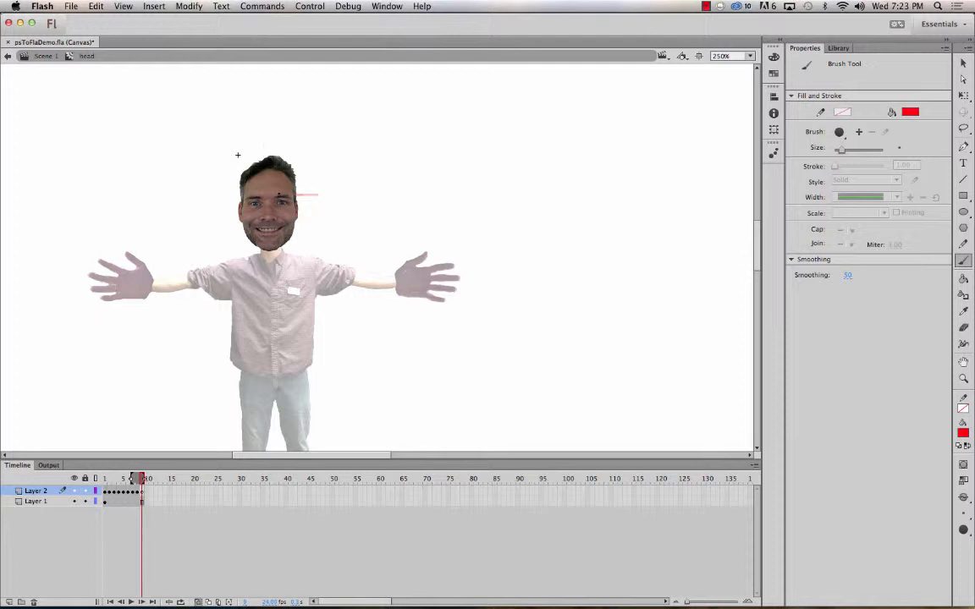
- Continue the ring across the forehead with blank keyframes up to frame 14, painting a short red stroke beside the head in frame 13
key(F7)
key(F7)
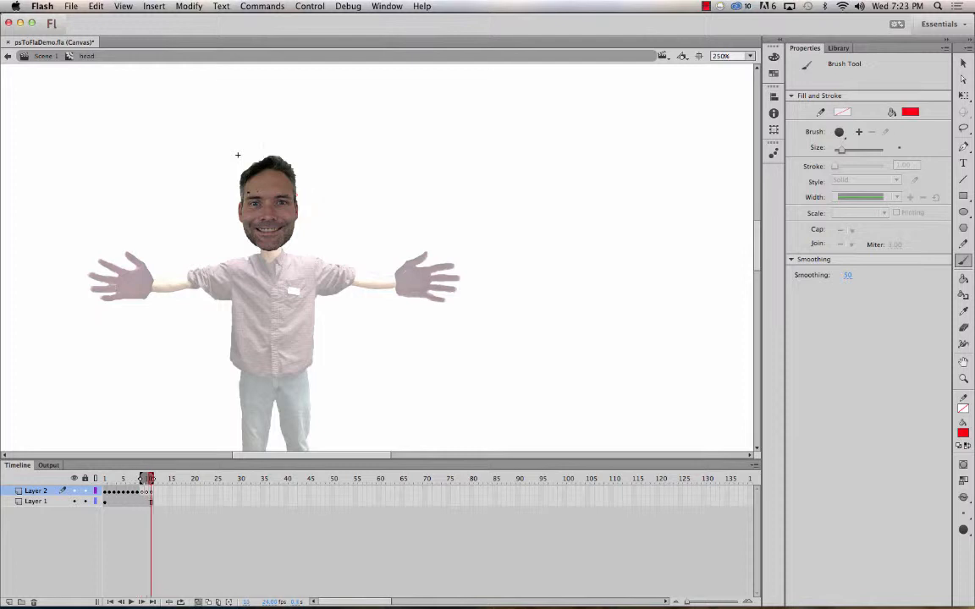
key(F7)
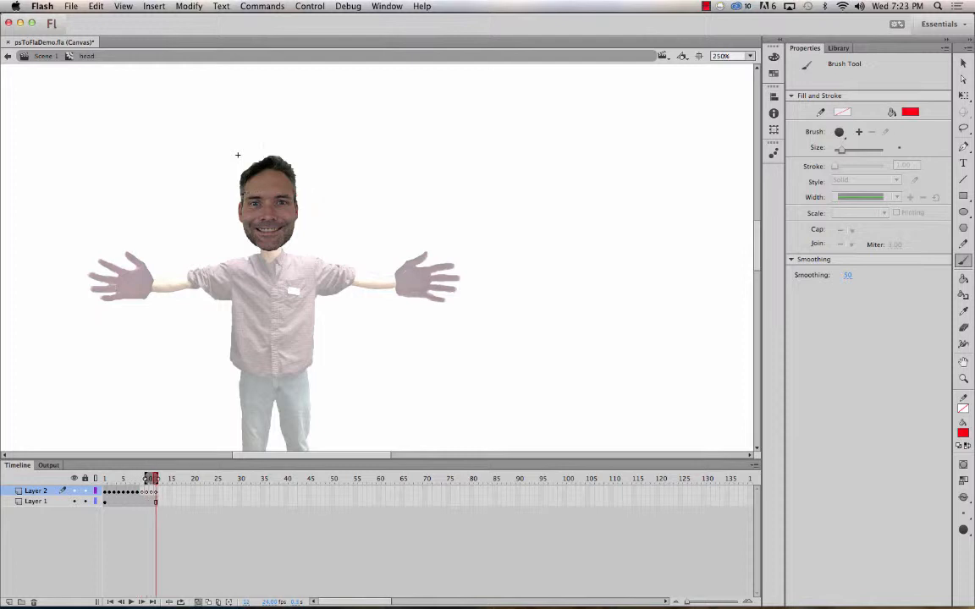
key(F7)
drag(239, 191, 226, 190)
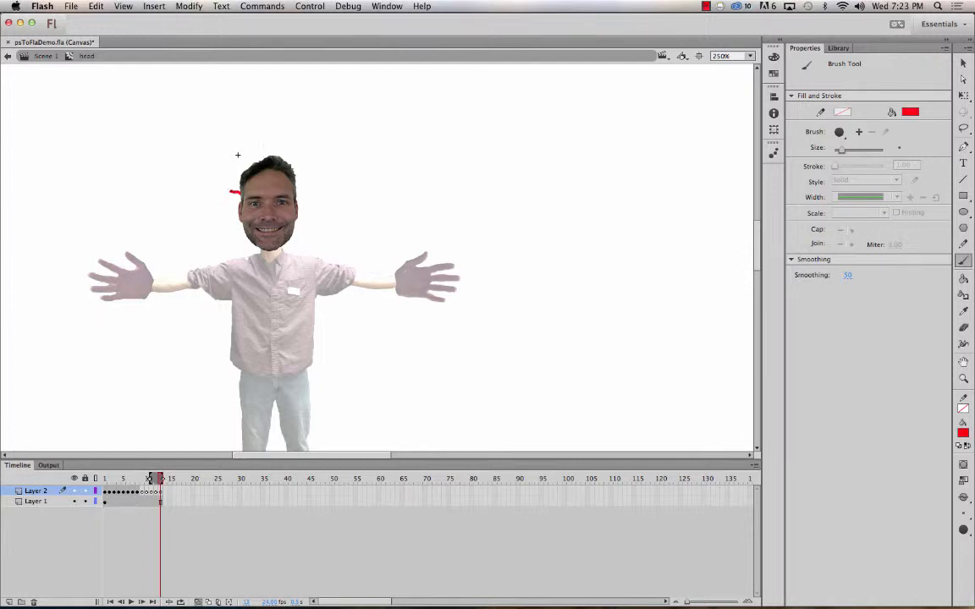
key(F7)
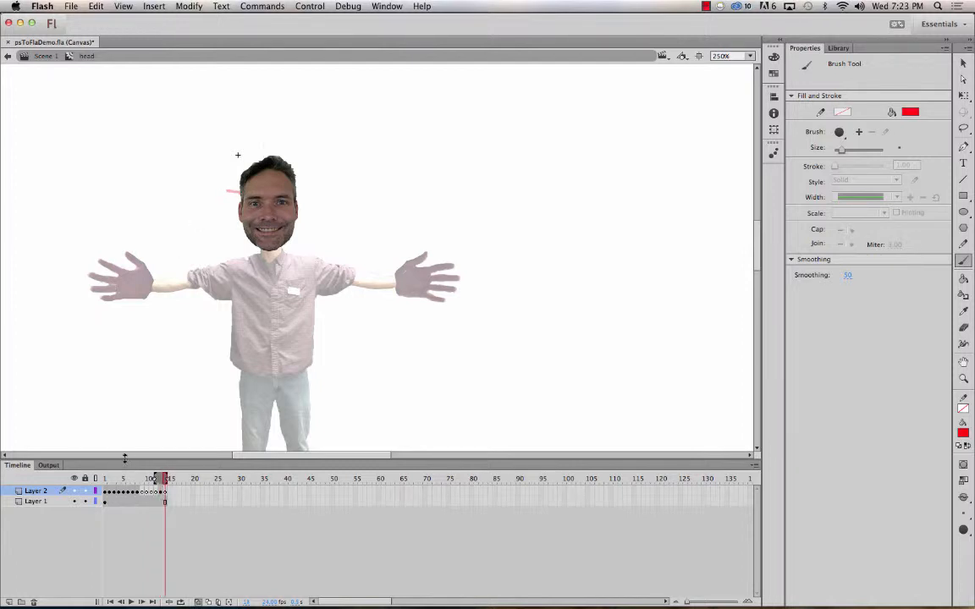
- Extend the onion skin range back to frame 1, paint the ring's closing stroke in frame 14, and turn off onion skinning
drag(155, 479, 69, 467)
drag(227, 191, 217, 189)
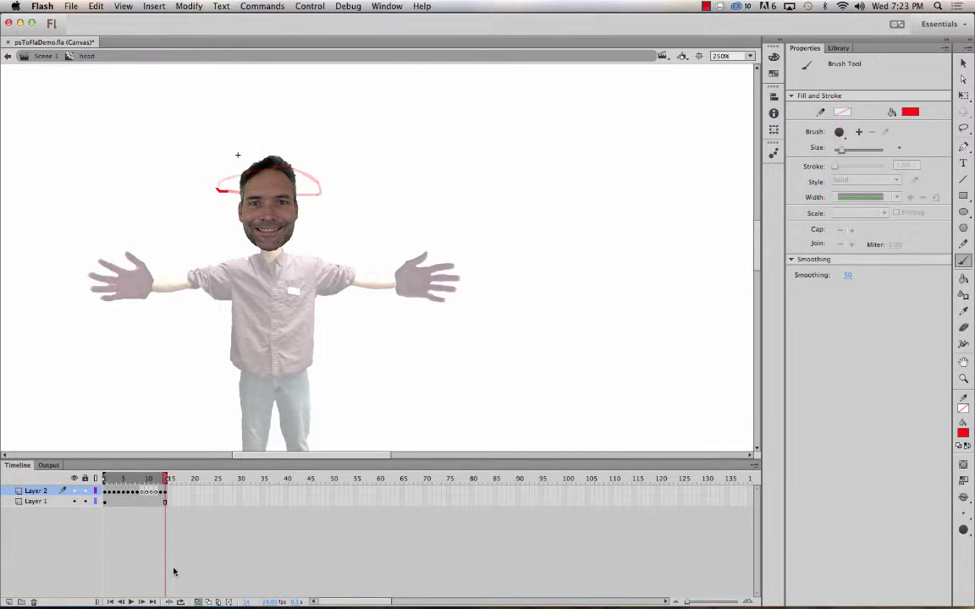
click(196, 601)
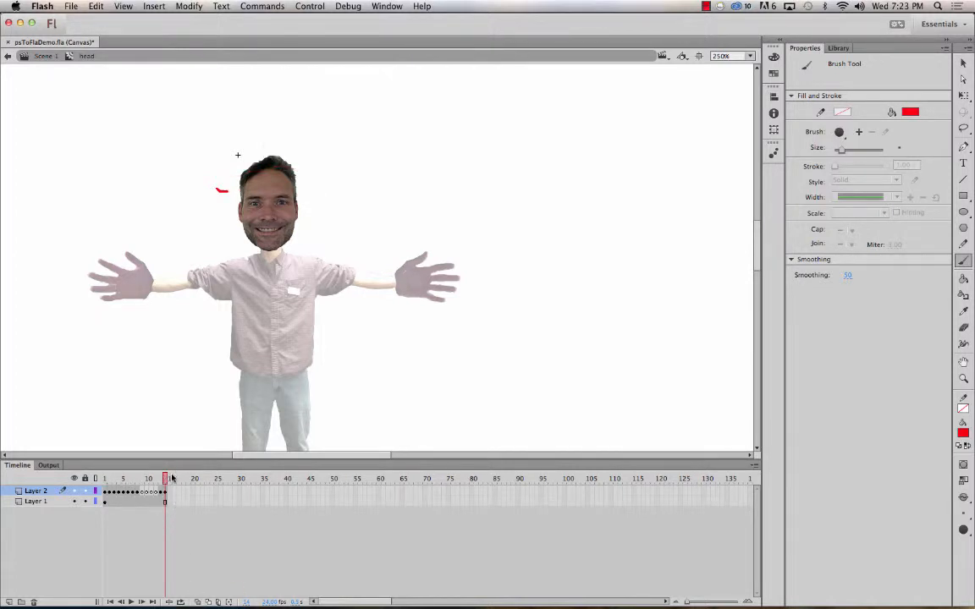
mouse_move(165, 479)
mouse_down()
mouse_move(92, 413)
mouse_move(119, 455)
mouse_move(129, 433)
mouse_move(156, 423)
mouse_move(183, 468)
mouse_move(142, 427)
mouse_move(105, 446)
mouse_move(177, 451)
mouse_move(50, 399)
mouse_up()
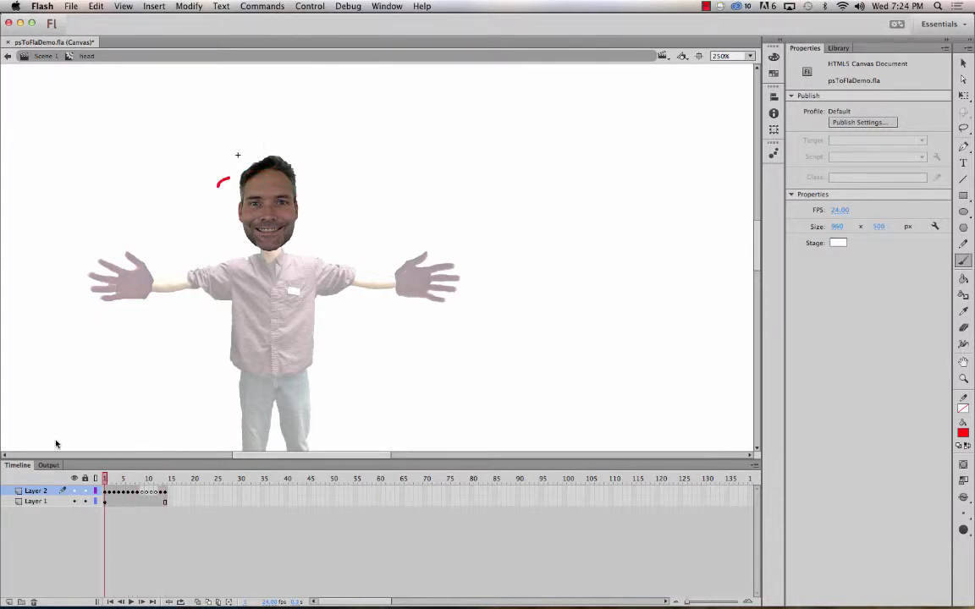
- Play the head's ring animation in a loop over frames 1 to 14, and turn looping off again
click(181, 601)
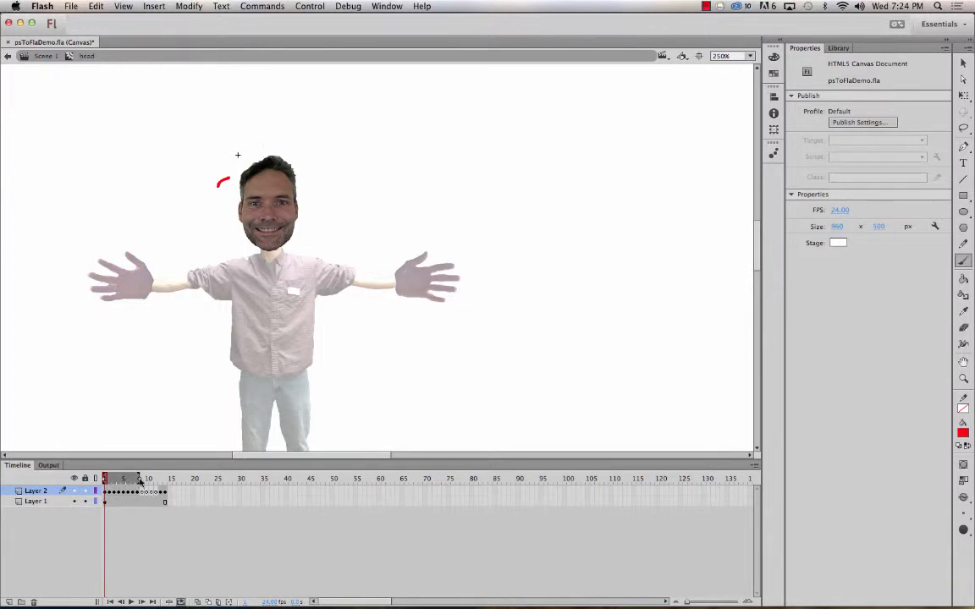
drag(140, 479, 166, 480)
click(131, 602)
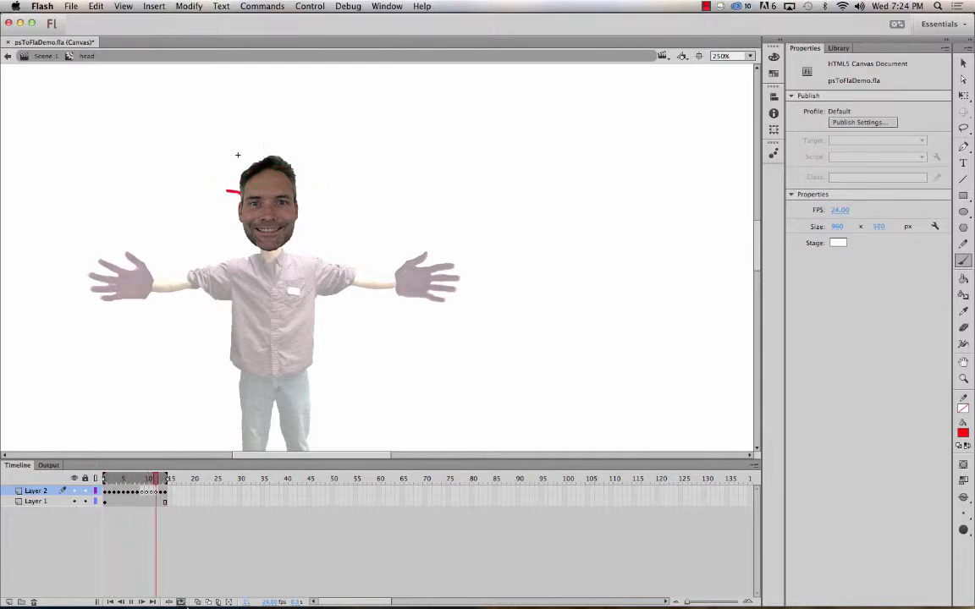
mouse_move(183, 603)
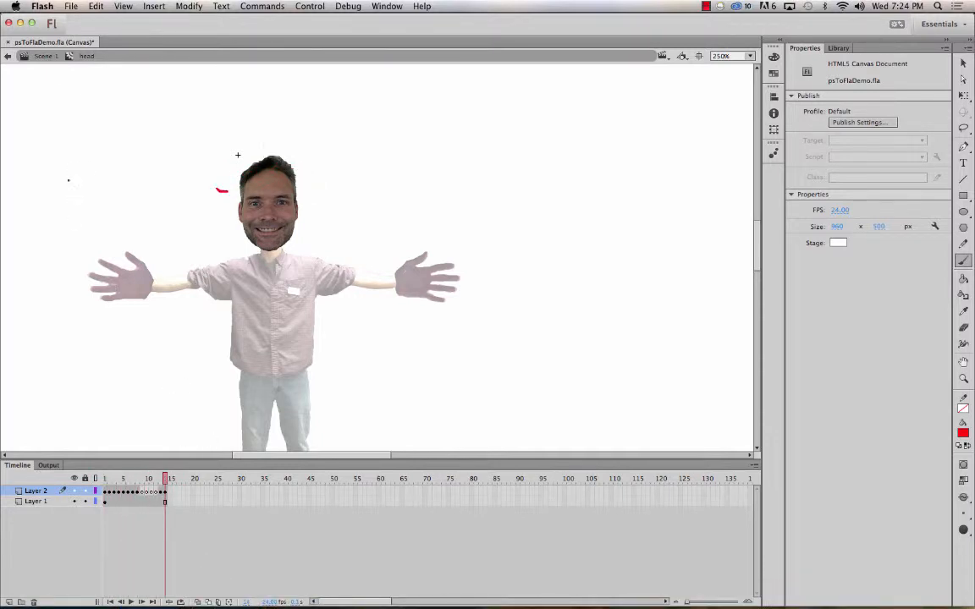
- Return to Scene 1 and scrub the main timeline from frame 1 to near frame 50 to check the animated head
click(33, 55)
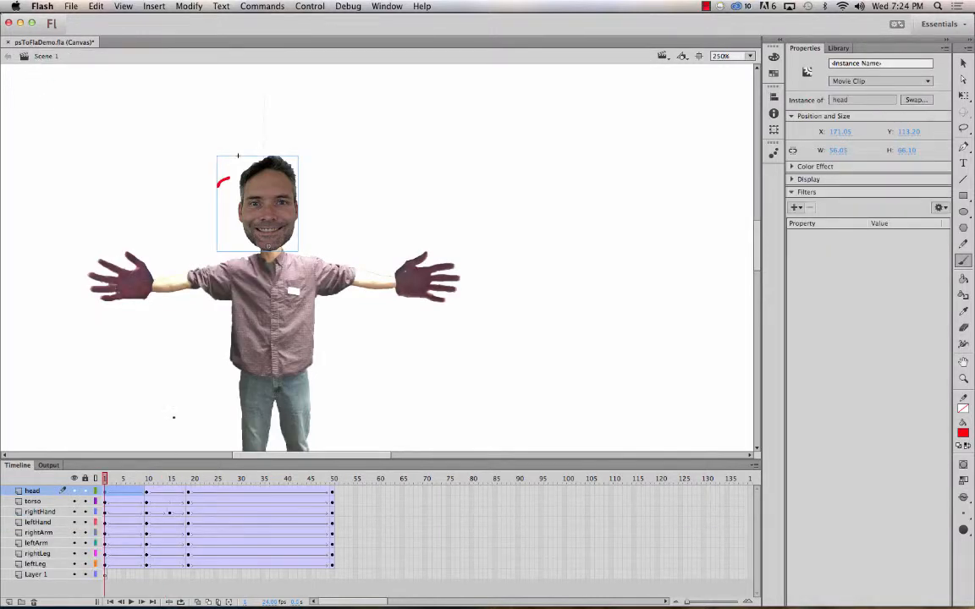
drag(105, 478, 326, 432)
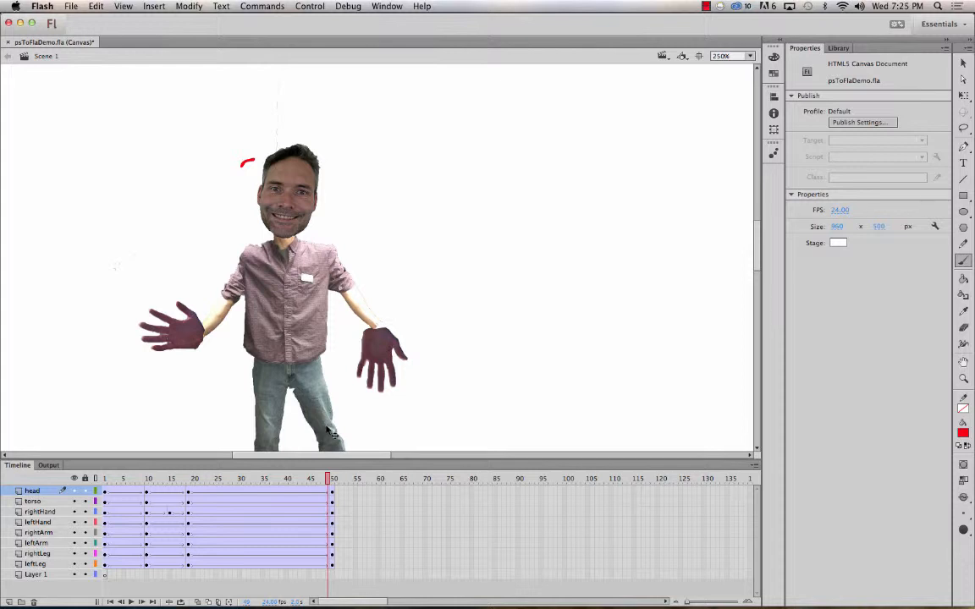
key(super+F8)
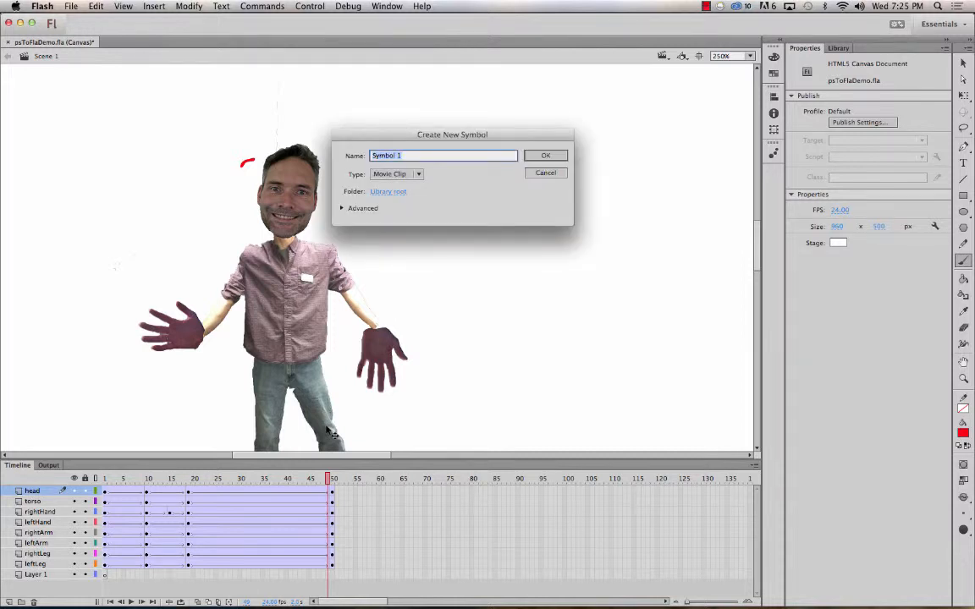
click(388, 175)
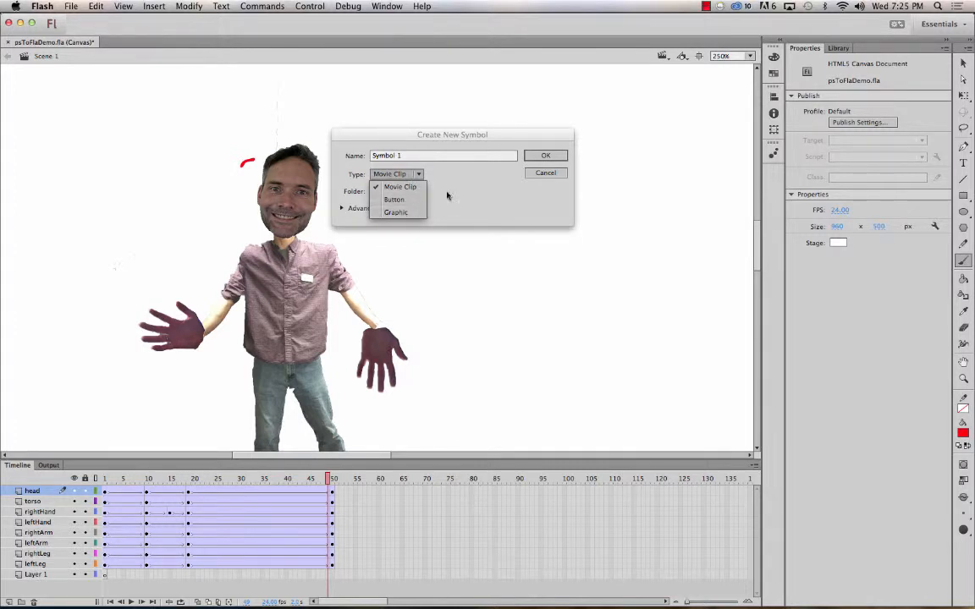
click(543, 174)
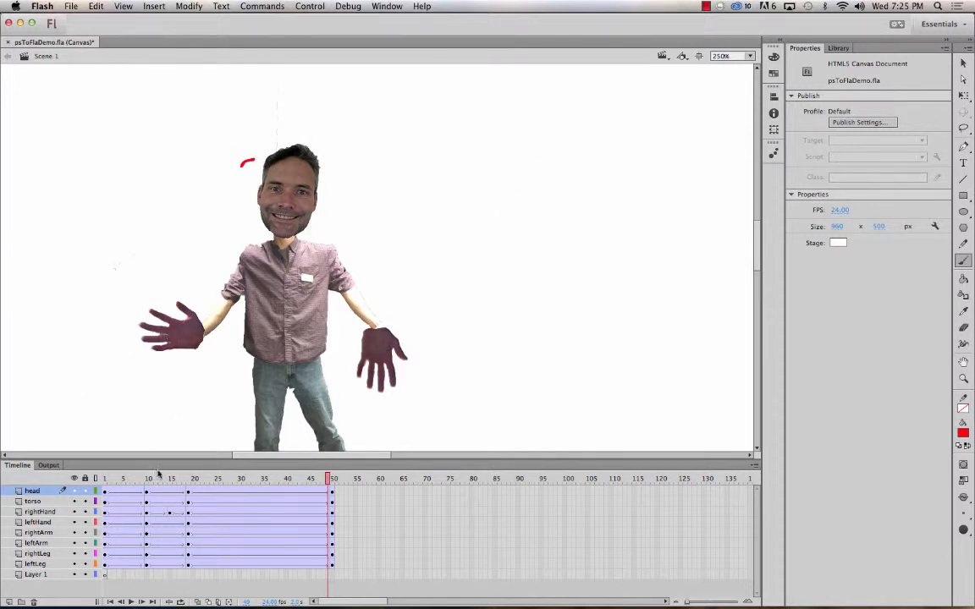
- Scrub the main timeline to frame 21 and back to frame 1 to review how the head clip behaves
drag(110, 479, 197, 476)
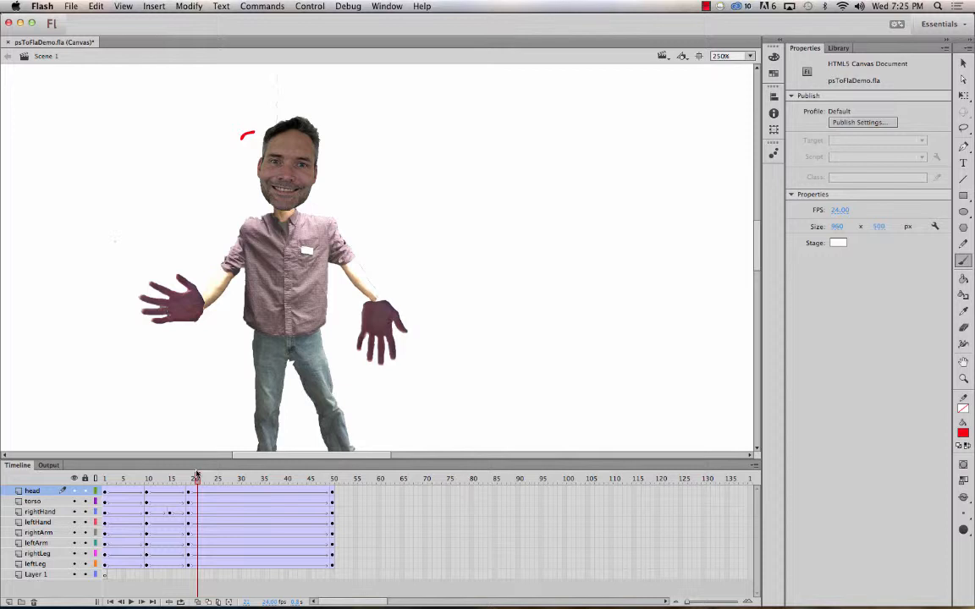
drag(197, 476, 61, 462)
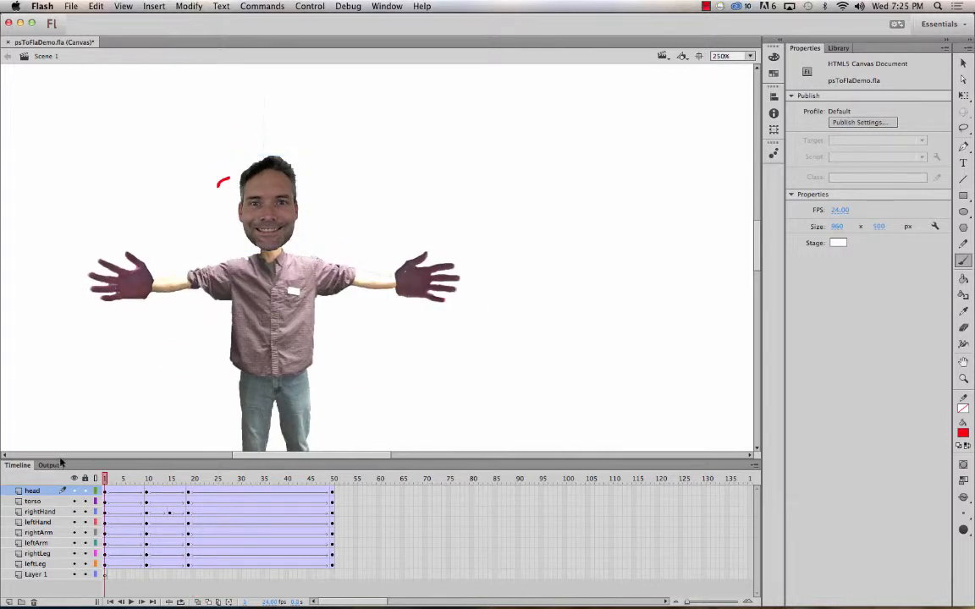
- Test the movie to preview the character's animation
key(super+Return)
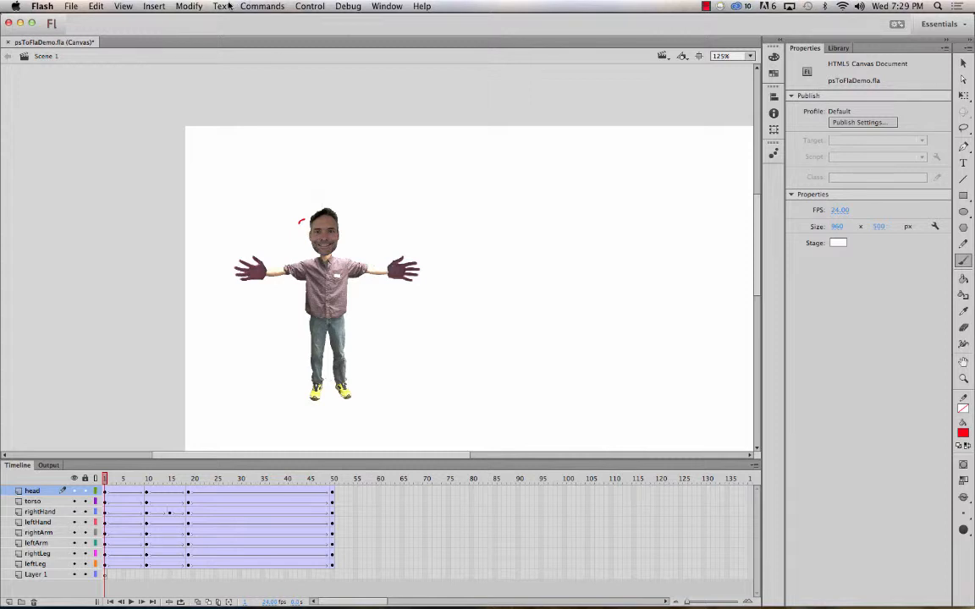
- Create a new Graphic symbol named "walking"
click(154, 6)
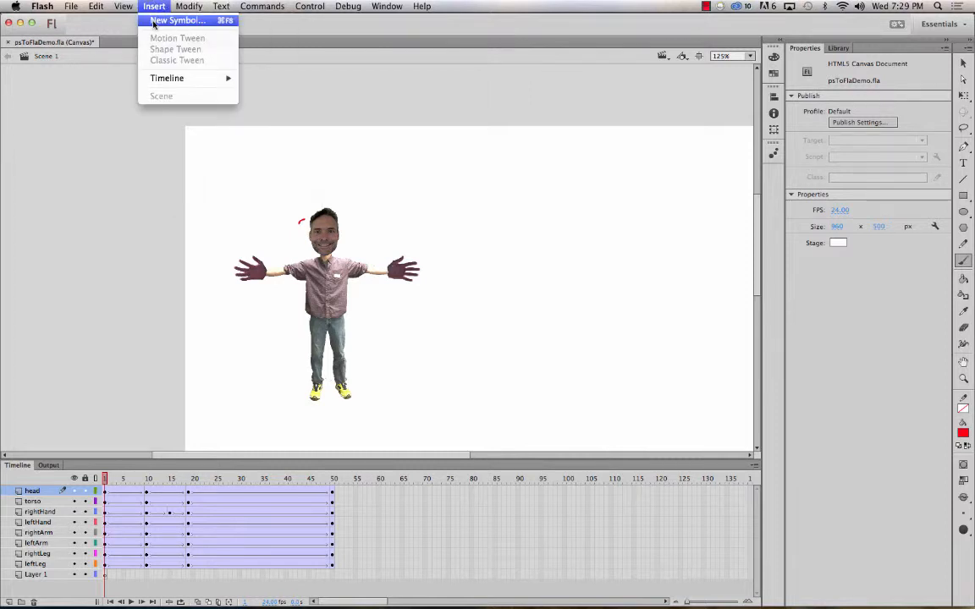
click(162, 18)
click(394, 174)
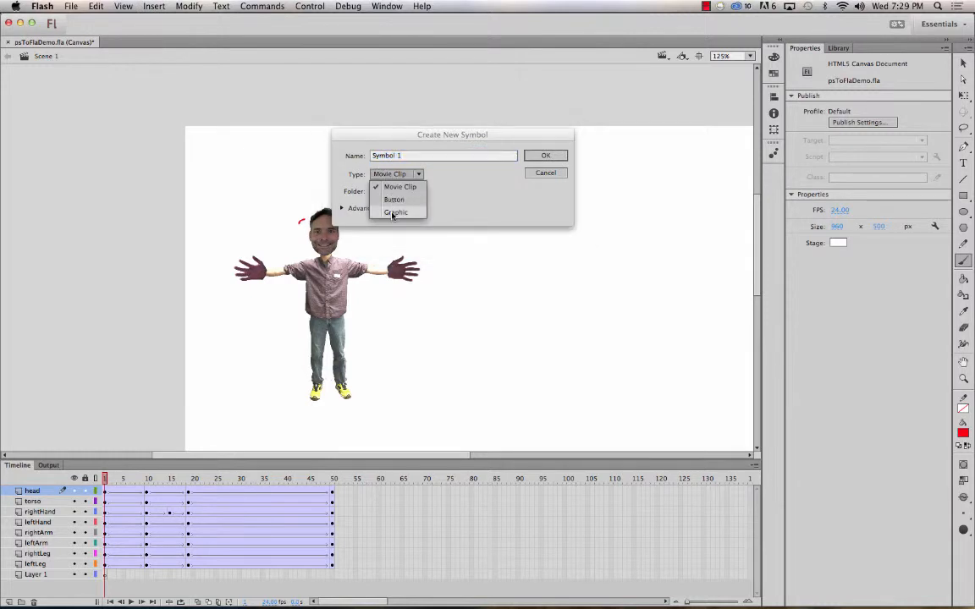
click(397, 197)
click(407, 155)
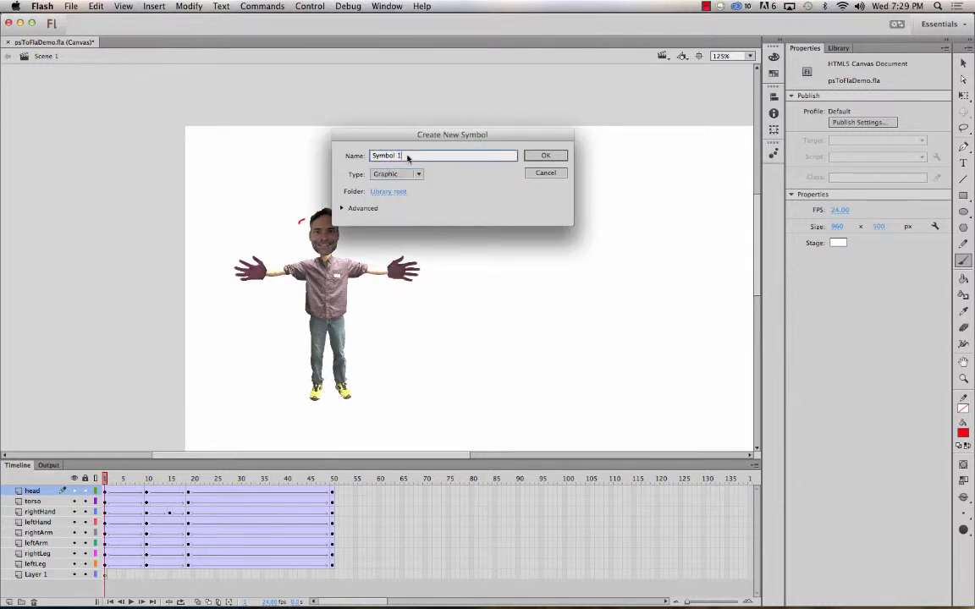
text(walking)
key(Return)
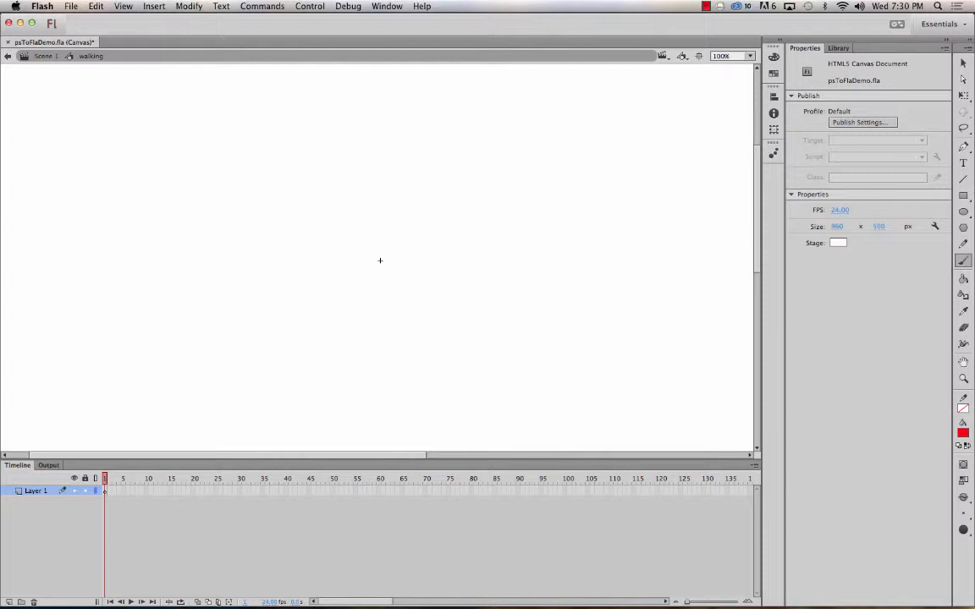
- Place all the body-part symbols from torso to head into the walking symbol together and shift them lower on the stage
click(838, 48)
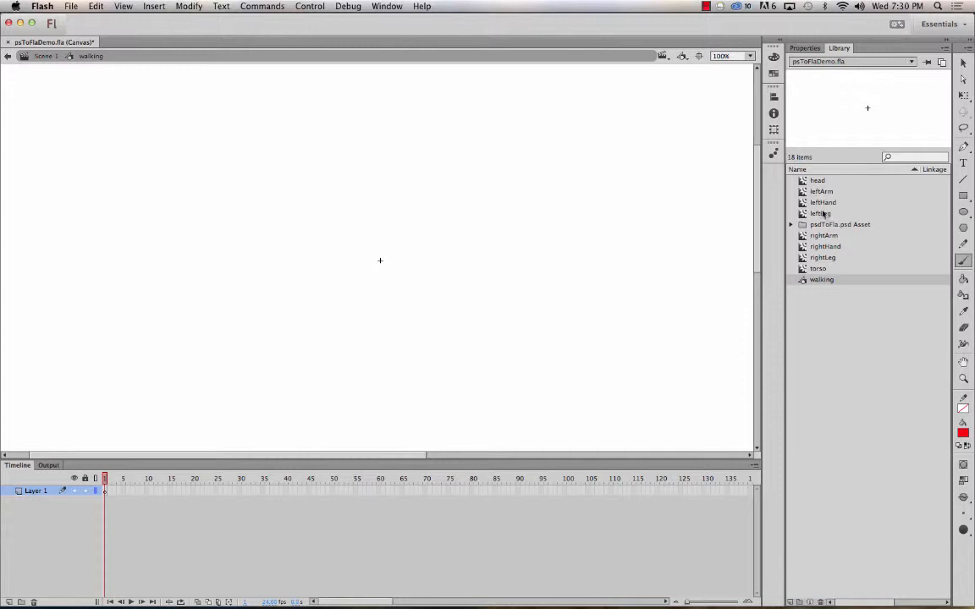
click(812, 269)
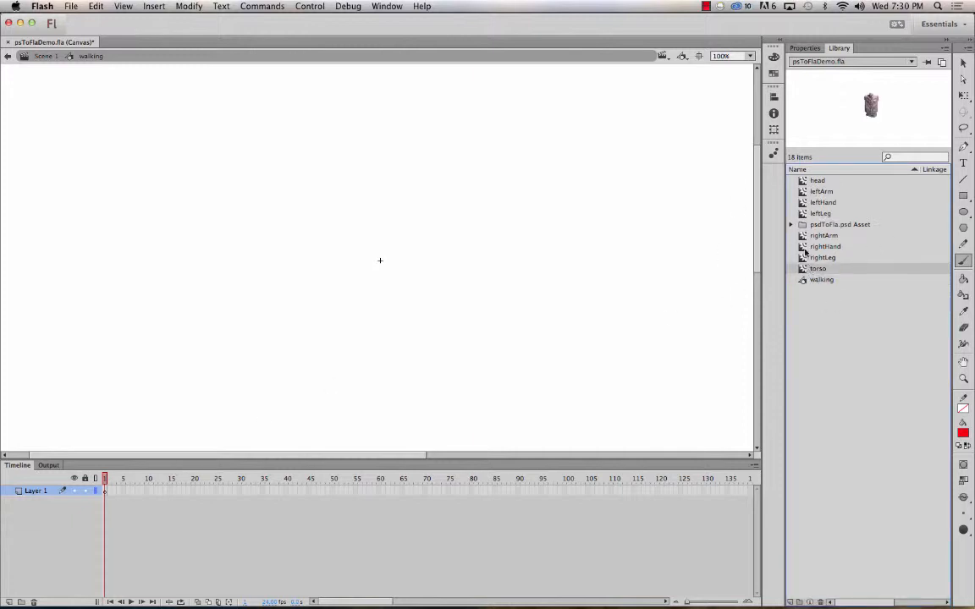
click(807, 169)
click(806, 184)
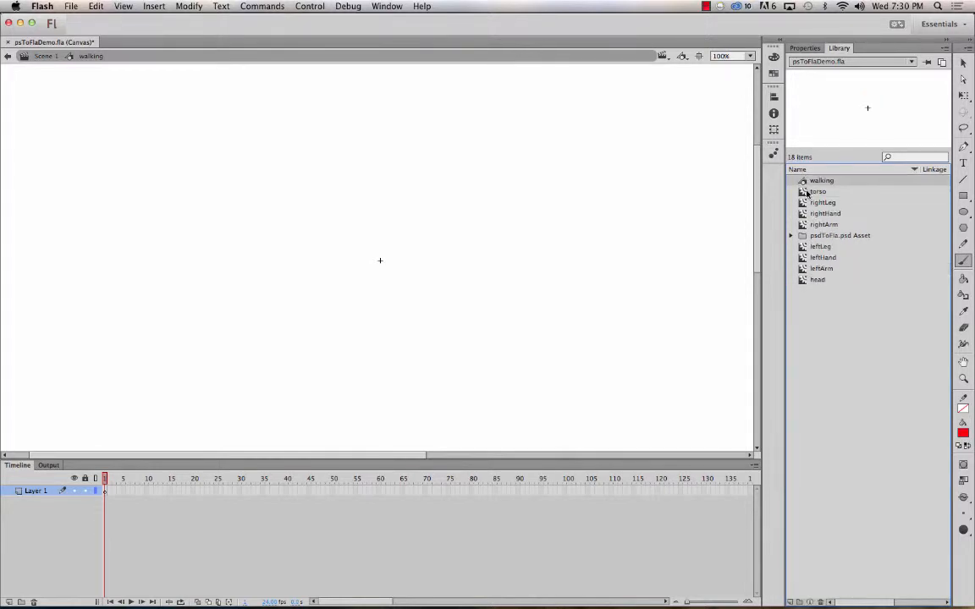
click(806, 191)
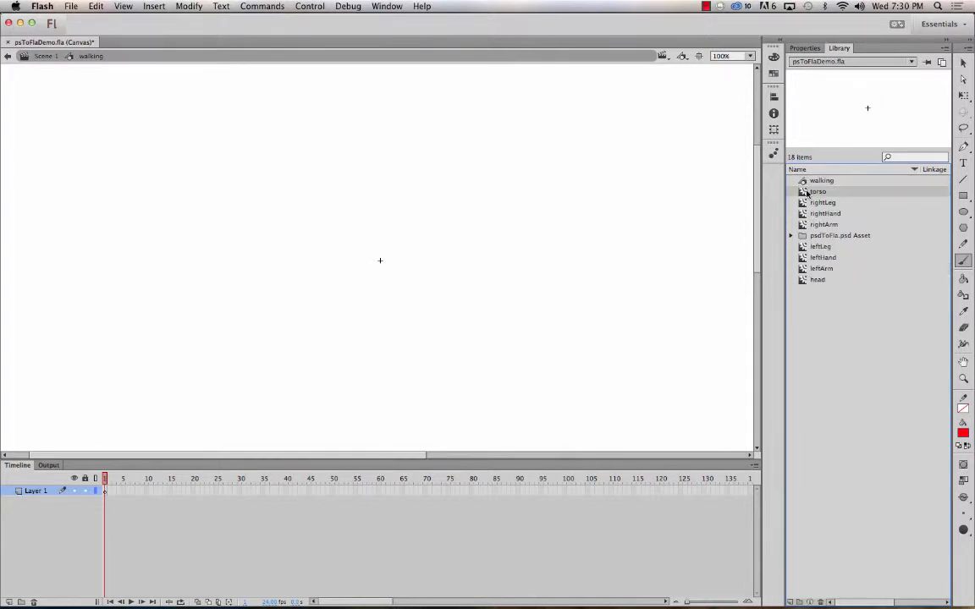
shift+click(816, 282)
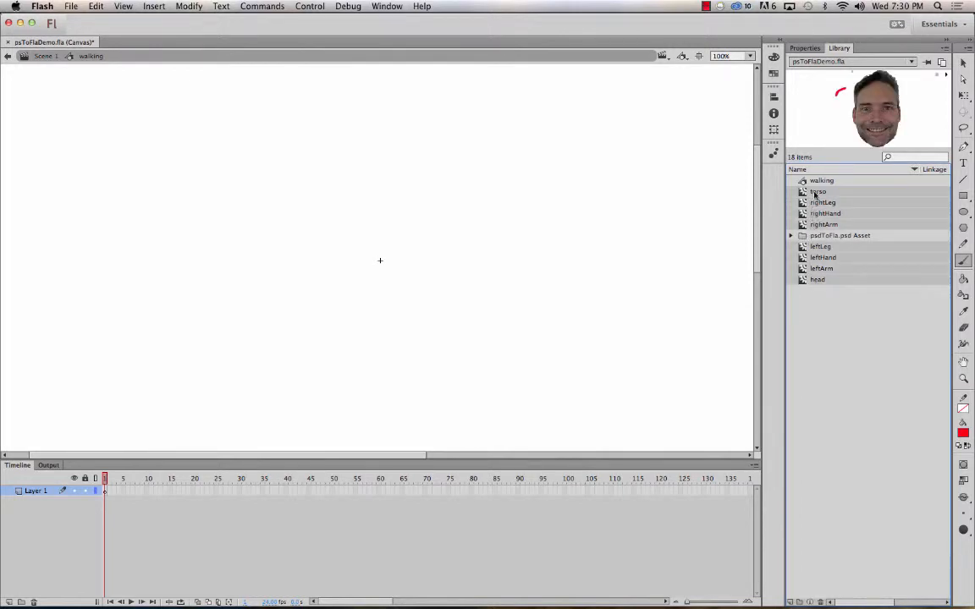
drag(814, 193, 372, 254)
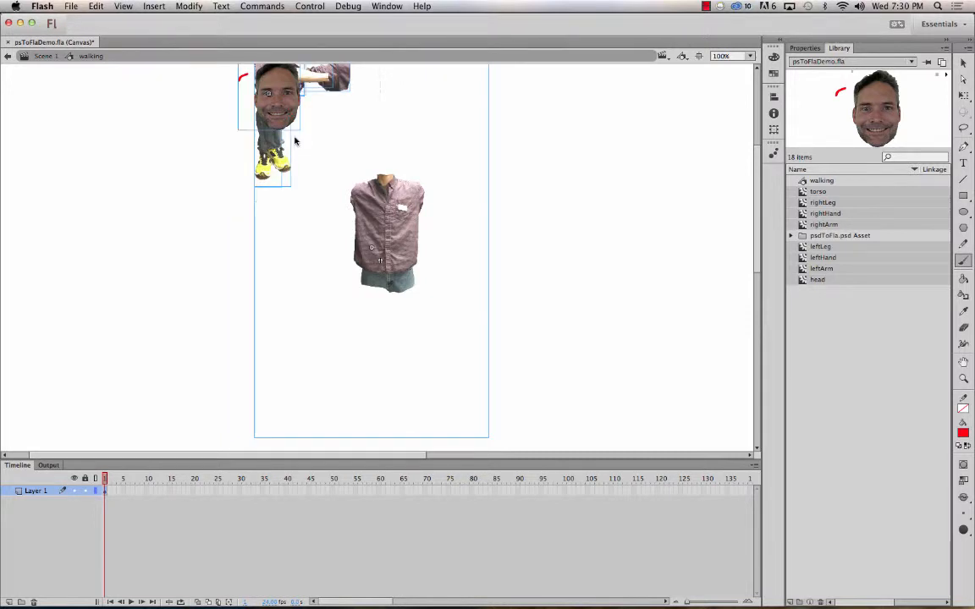
drag(301, 112, 325, 215)
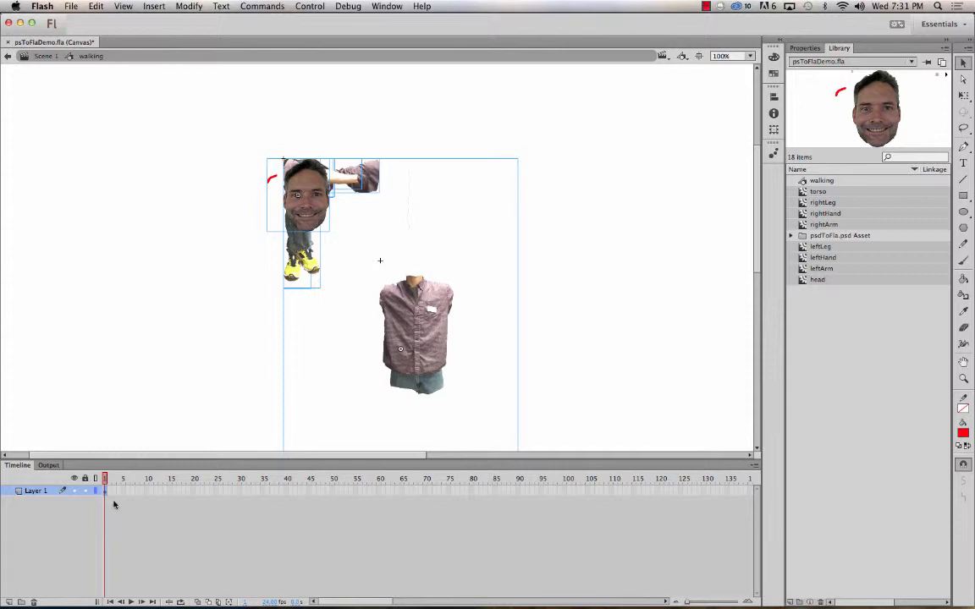
- Distribute the placed body parts to separate layers and delete the empty Layer 1
right_click(316, 191)
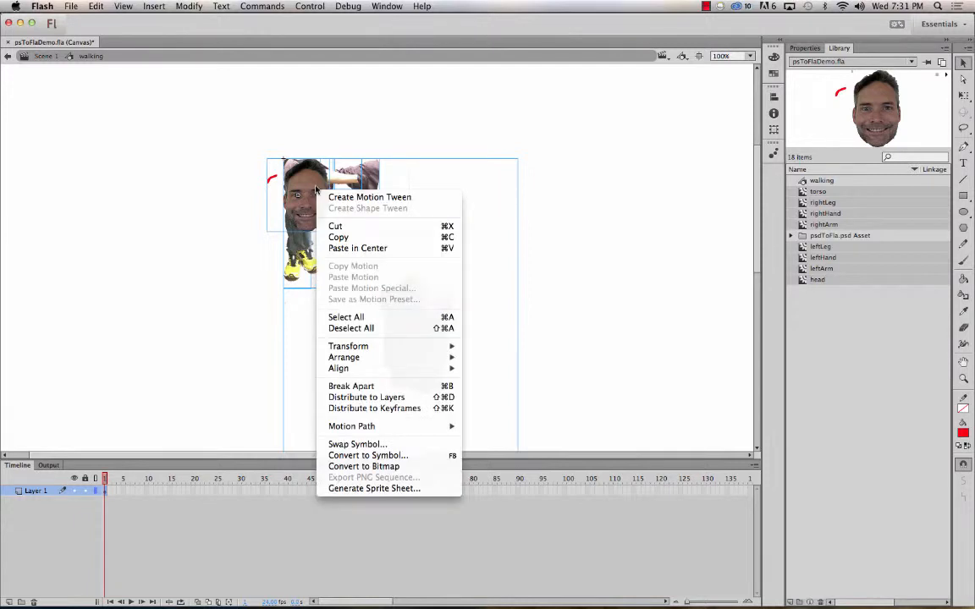
click(385, 398)
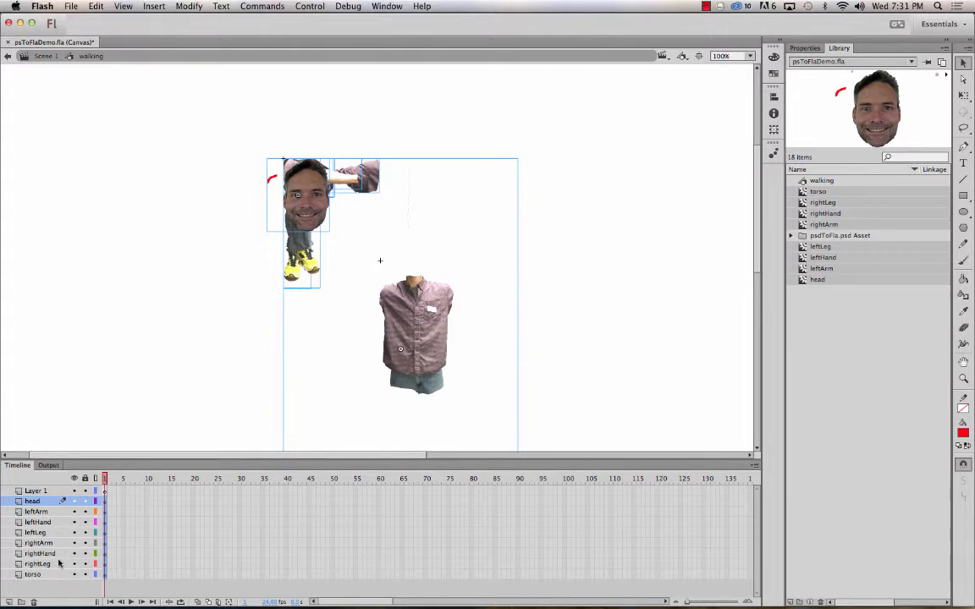
click(39, 492)
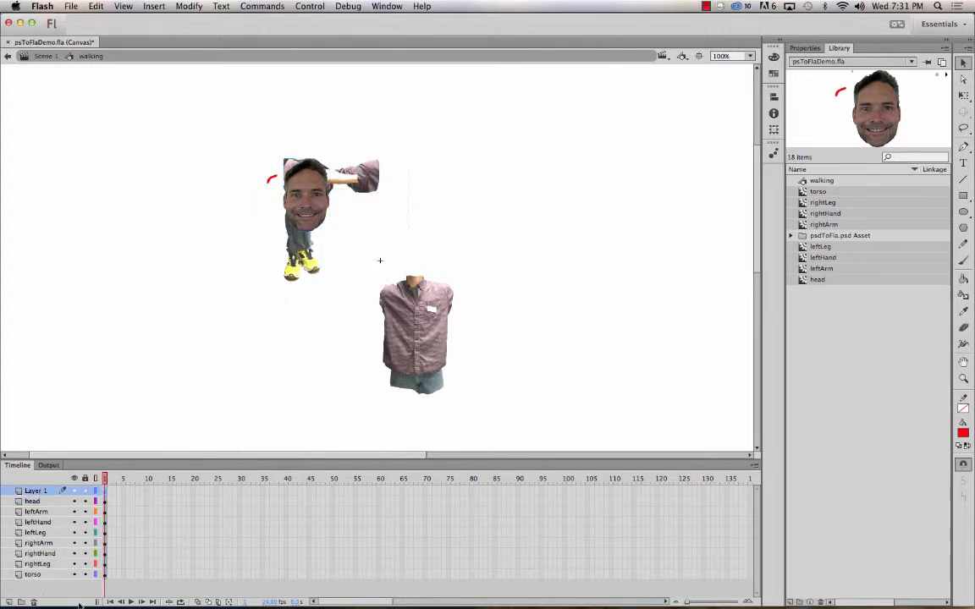
click(34, 602)
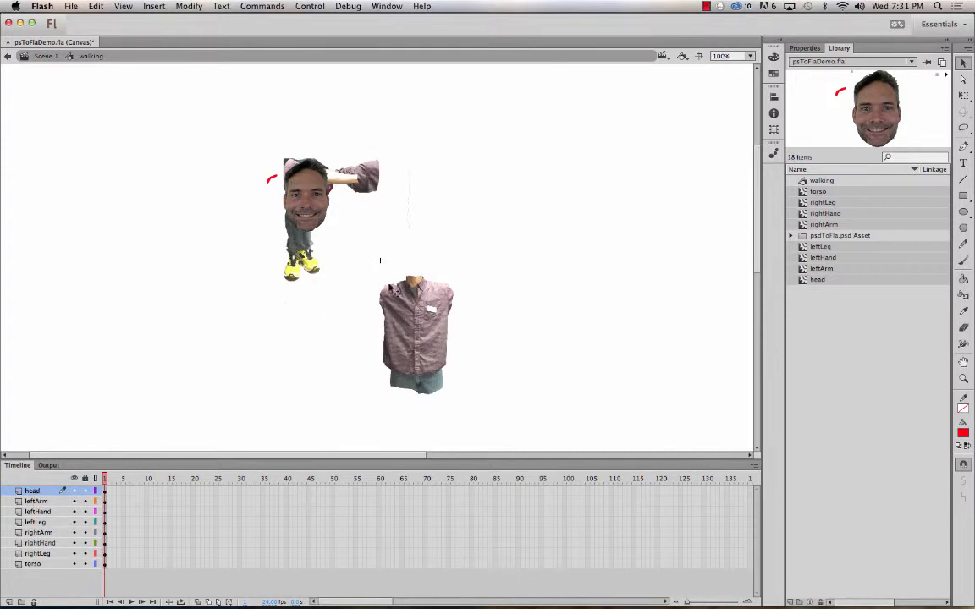
- Assemble the character with the torso at the symbol's center, attaching the head, both arms, both hands and both legs
drag(432, 350, 397, 272)
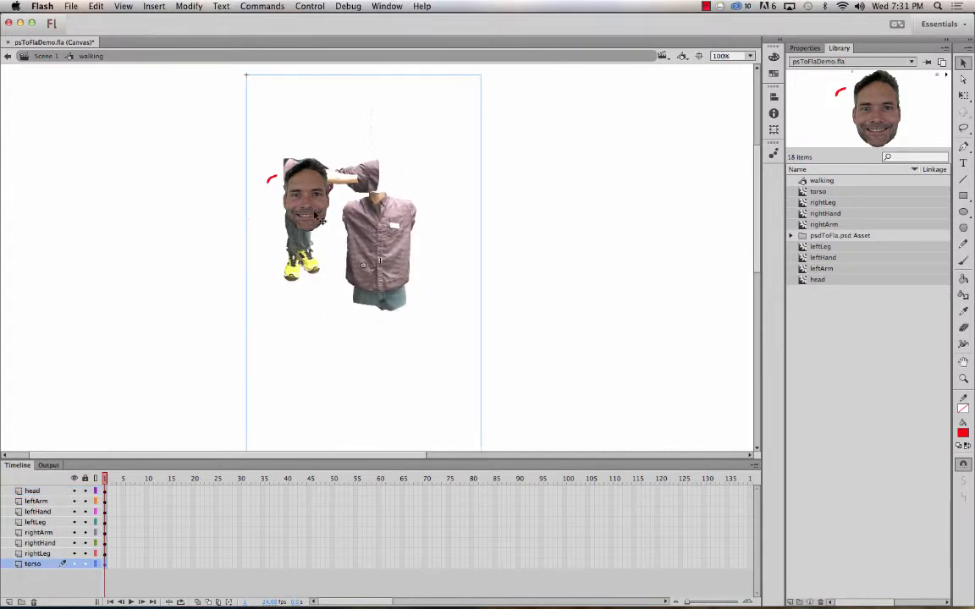
drag(325, 224, 385, 183)
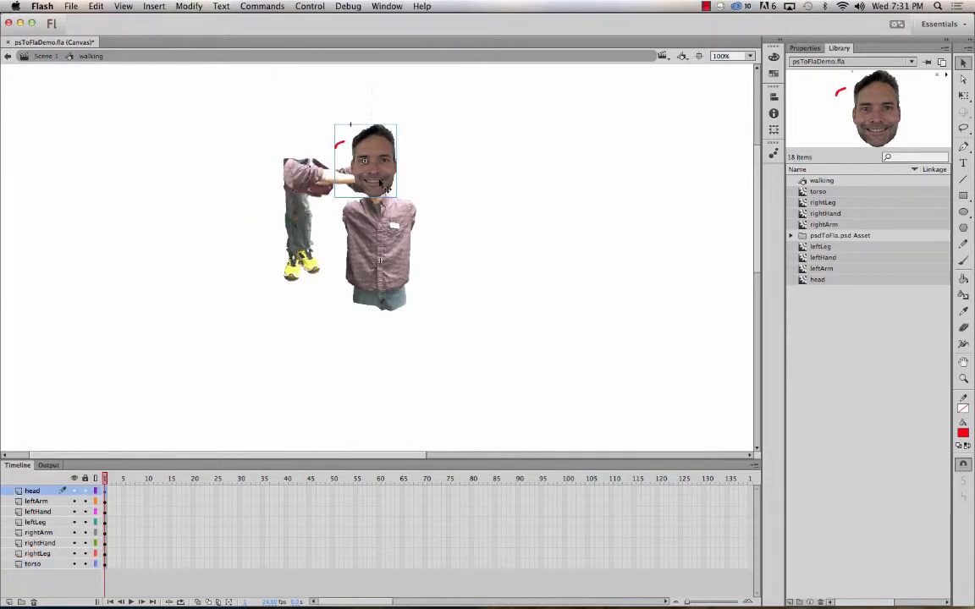
drag(294, 169, 416, 212)
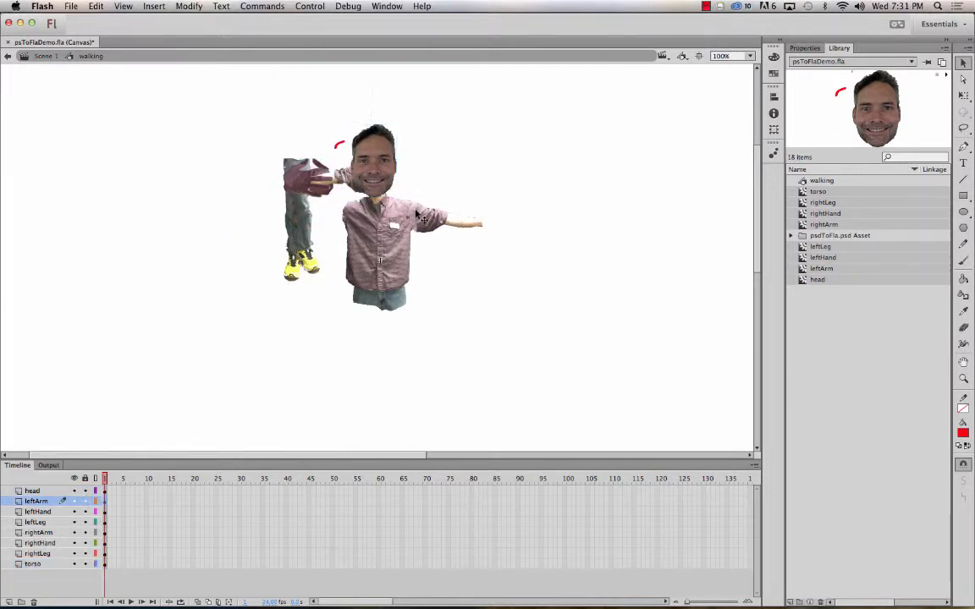
drag(300, 180, 496, 217)
drag(318, 174, 408, 326)
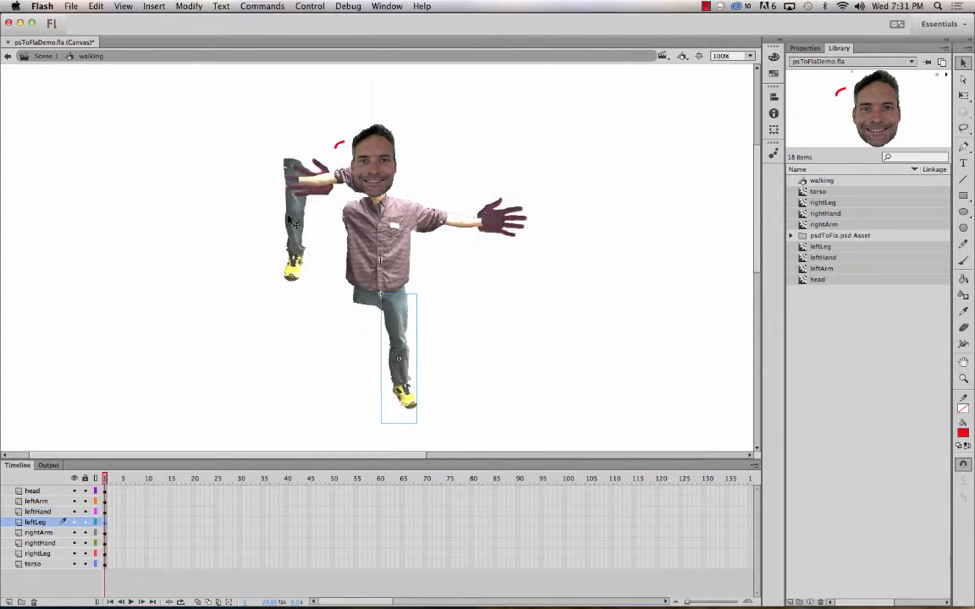
drag(298, 229, 365, 356)
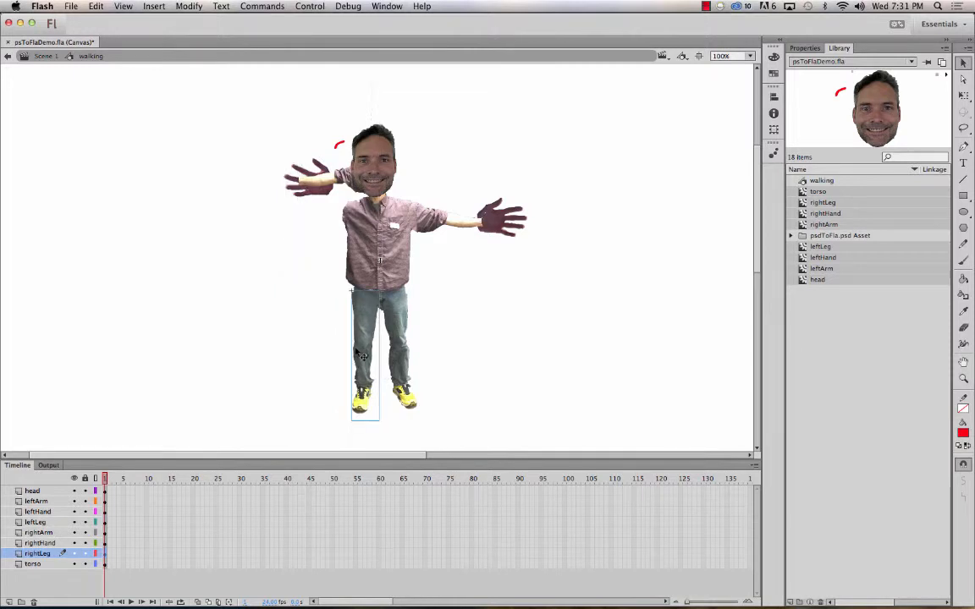
drag(319, 180, 294, 221)
drag(319, 186, 260, 220)
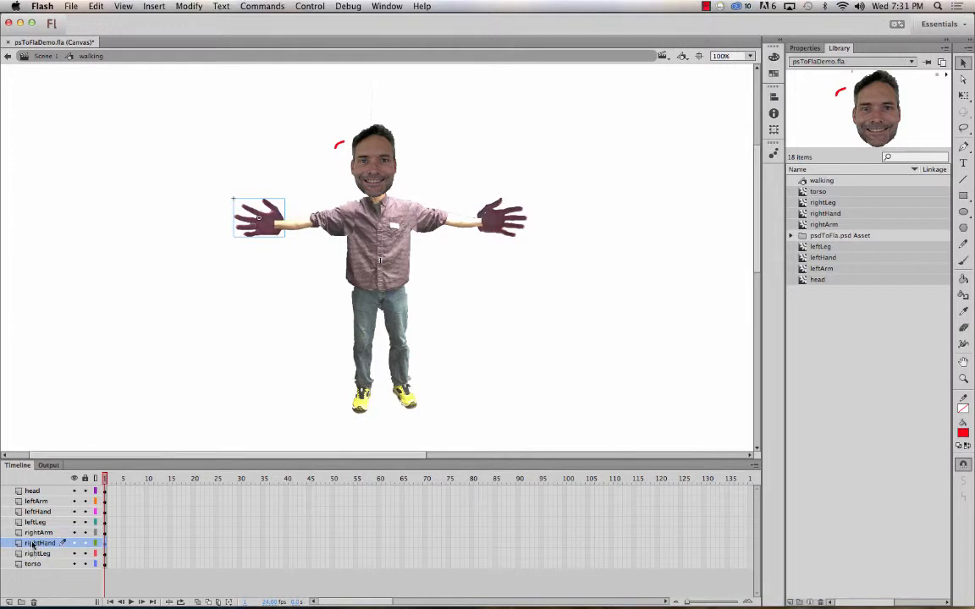
- Reorder the rightHand and leftHand layers directly beneath the head layer, and nudge the head slightly right to center it over the neck
drag(31, 545, 32, 501)
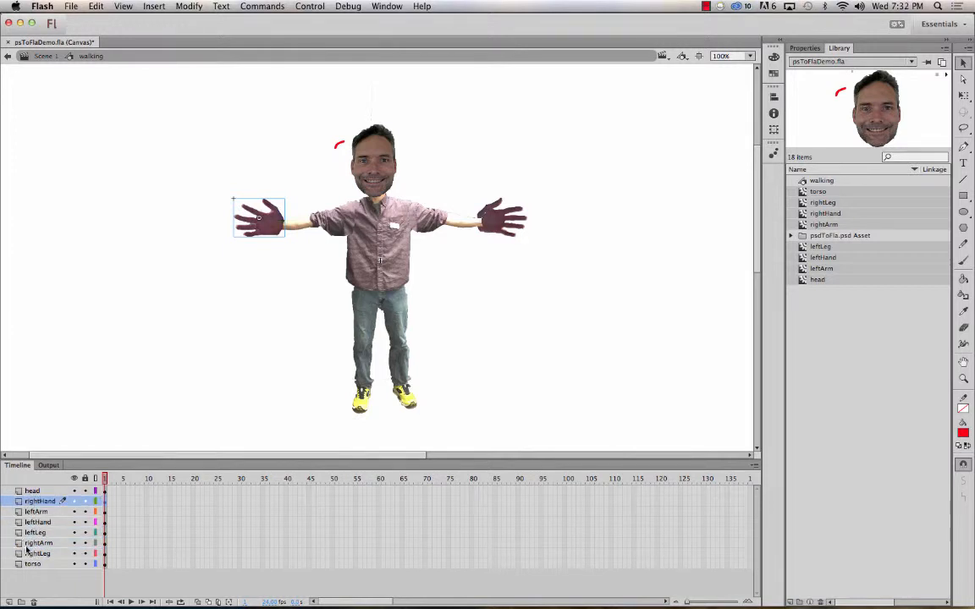
drag(32, 522, 32, 509)
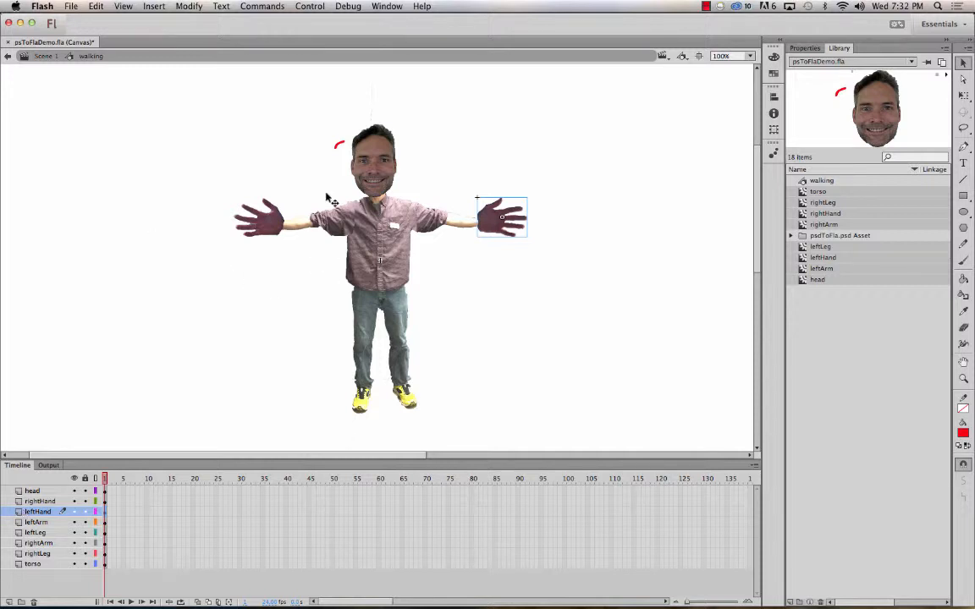
click(372, 166)
drag(373, 166, 377, 170)
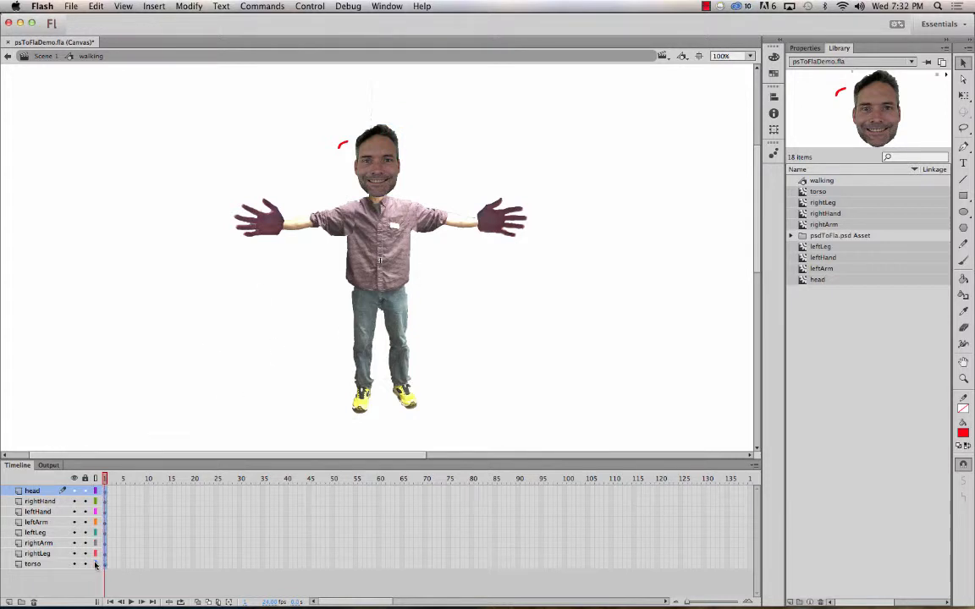
key(super+a)
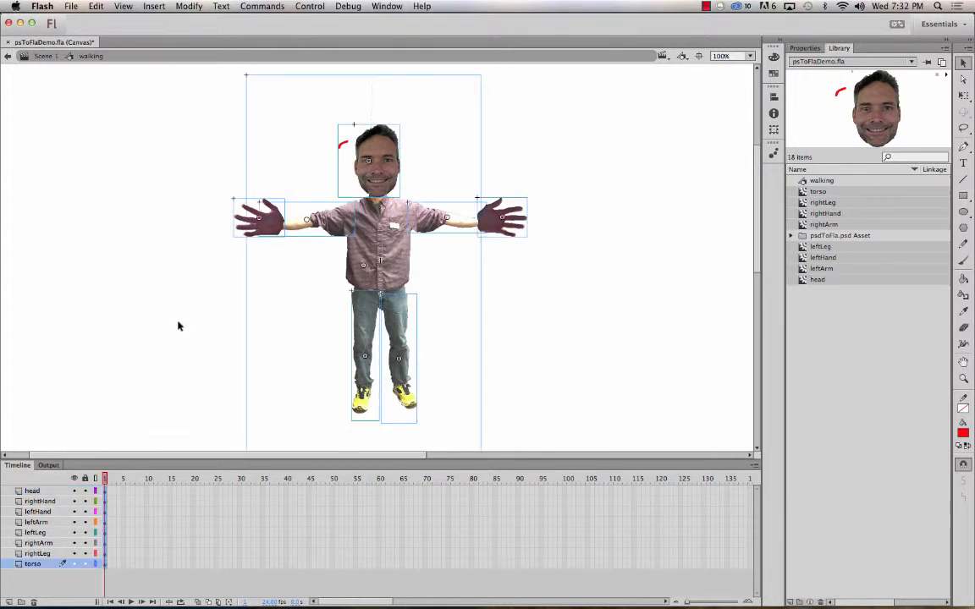
key(super+shift+a)
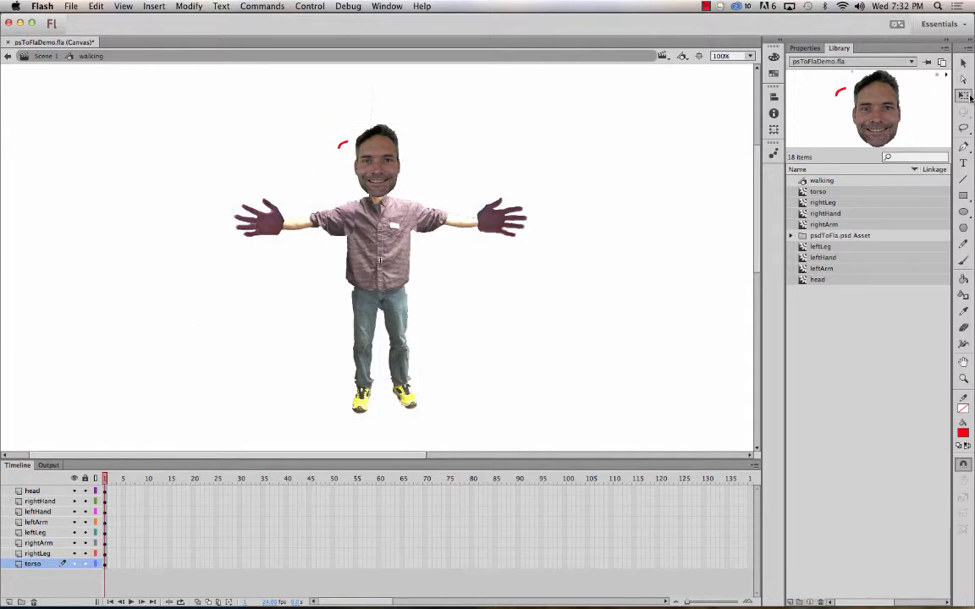
- With Free Transform, move the transformation points of both arms to the shoulders and of both hands to the wrists
click(963, 94)
click(302, 216)
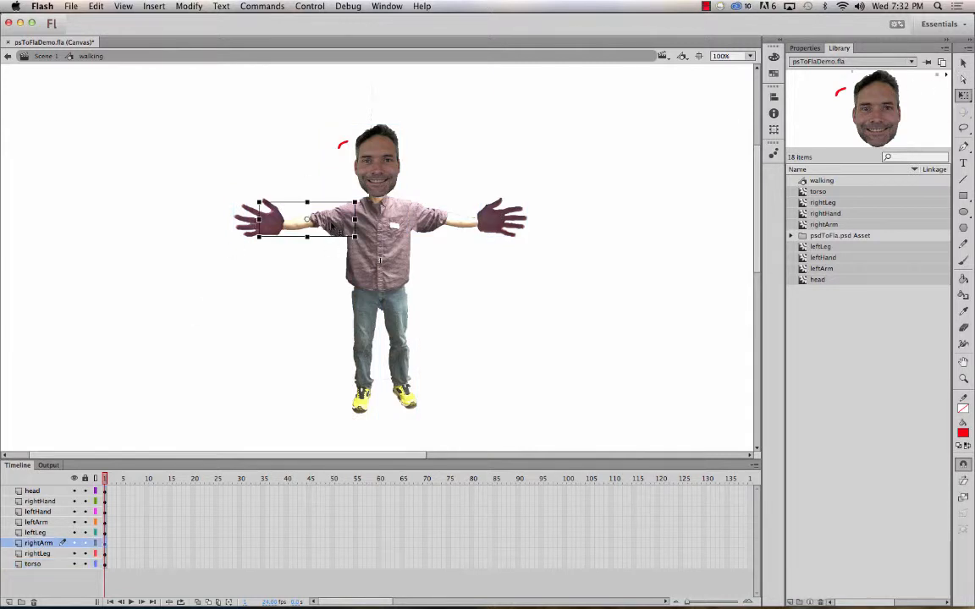
drag(307, 220, 344, 222)
click(427, 221)
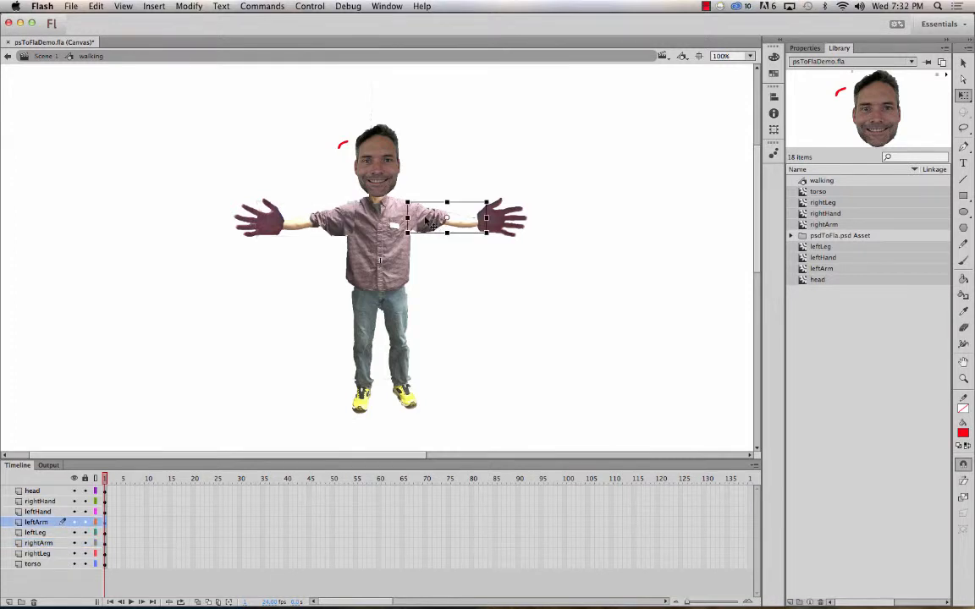
drag(446, 218, 414, 213)
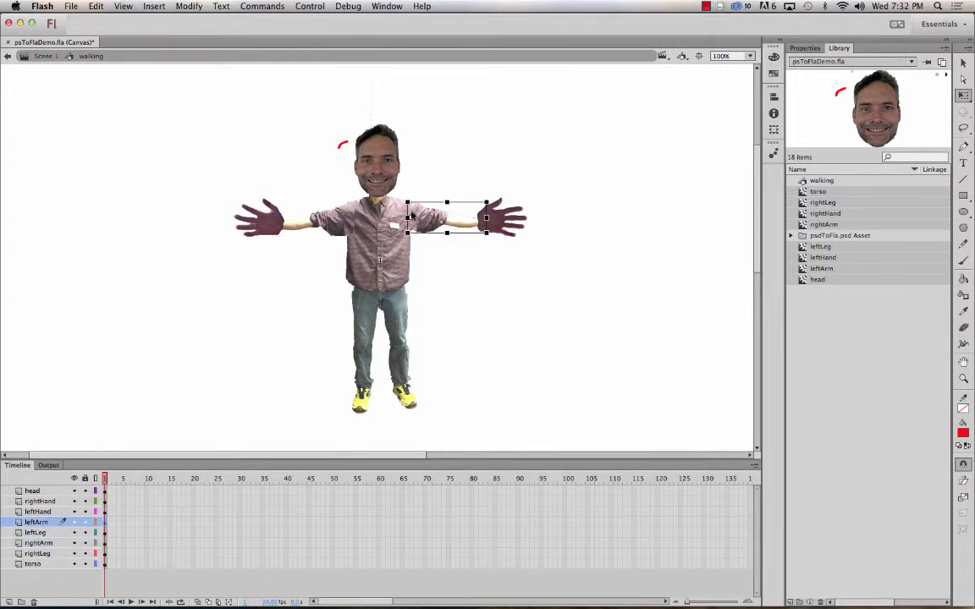
click(498, 224)
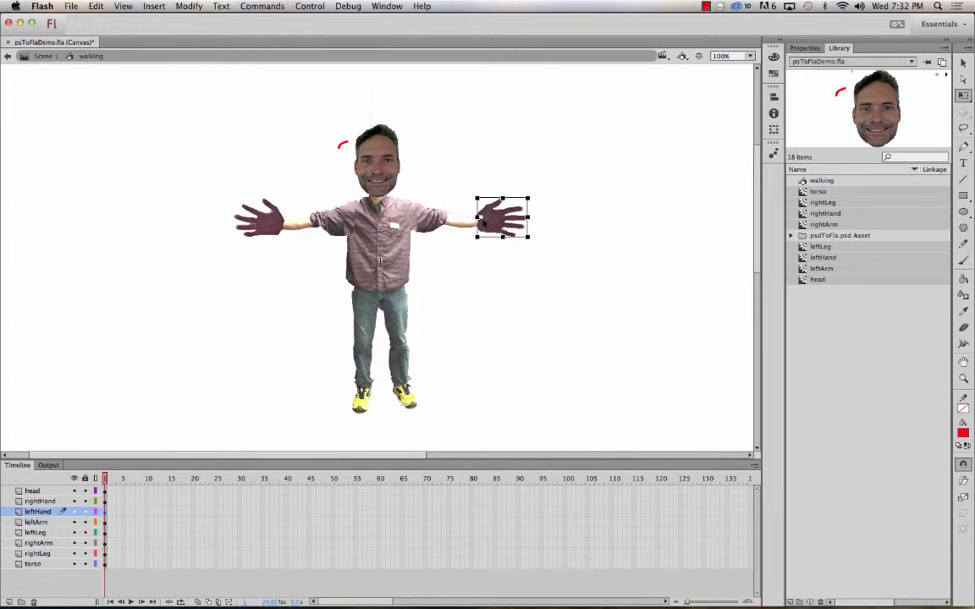
click(269, 225)
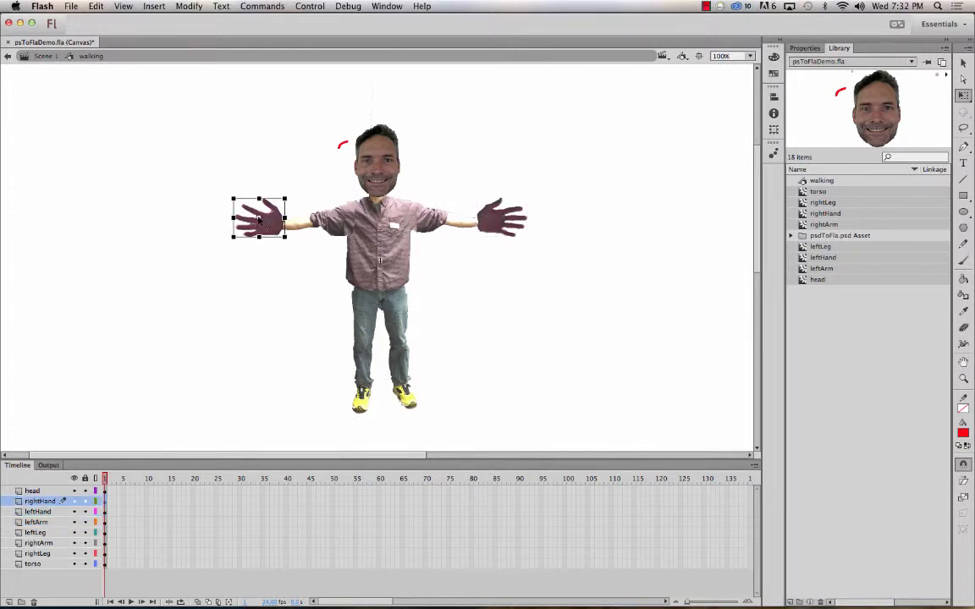
- Move the head's transformation point down to the chin and both legs' transformation points up to the hips
click(378, 168)
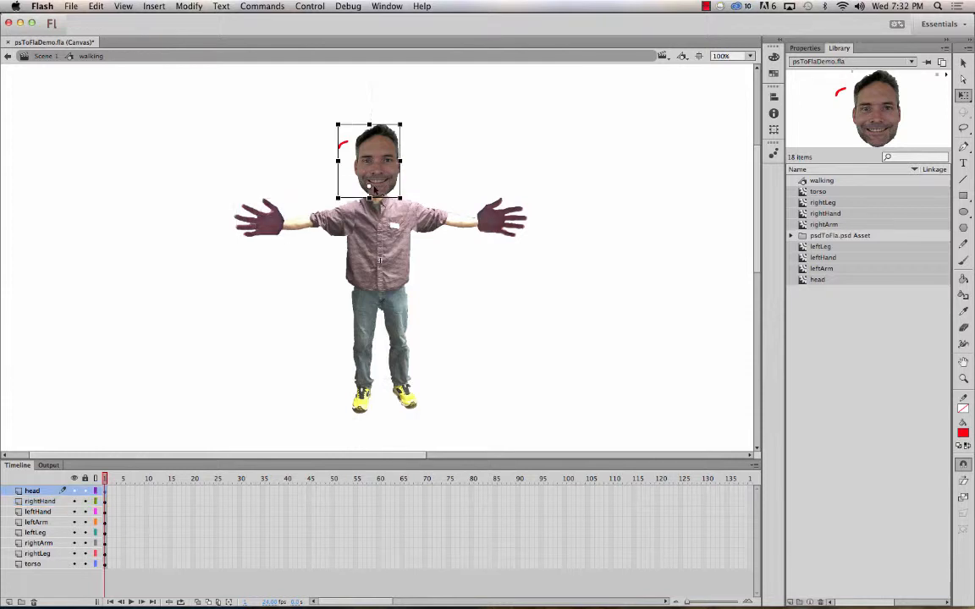
click(362, 412)
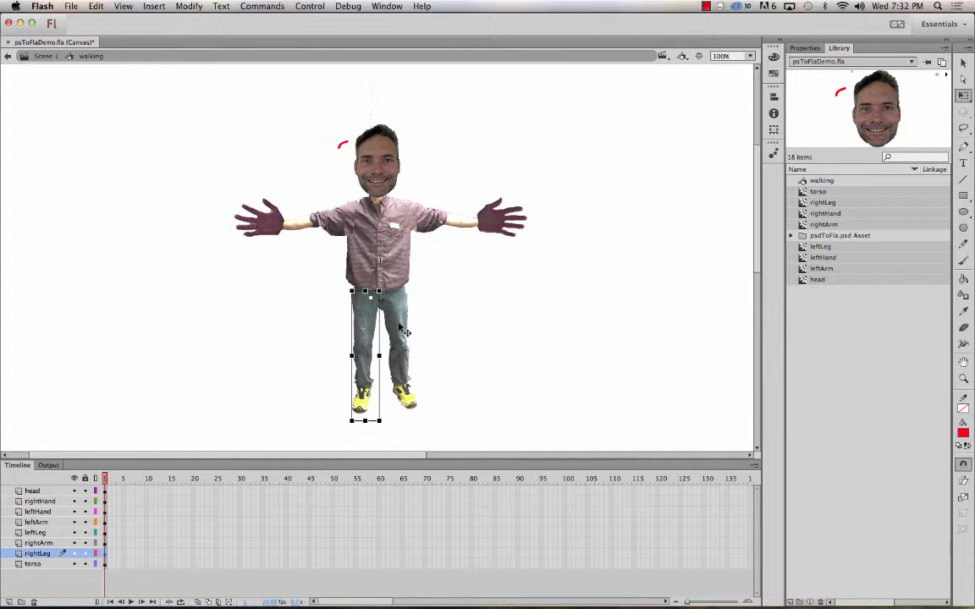
click(398, 360)
drag(398, 359, 391, 293)
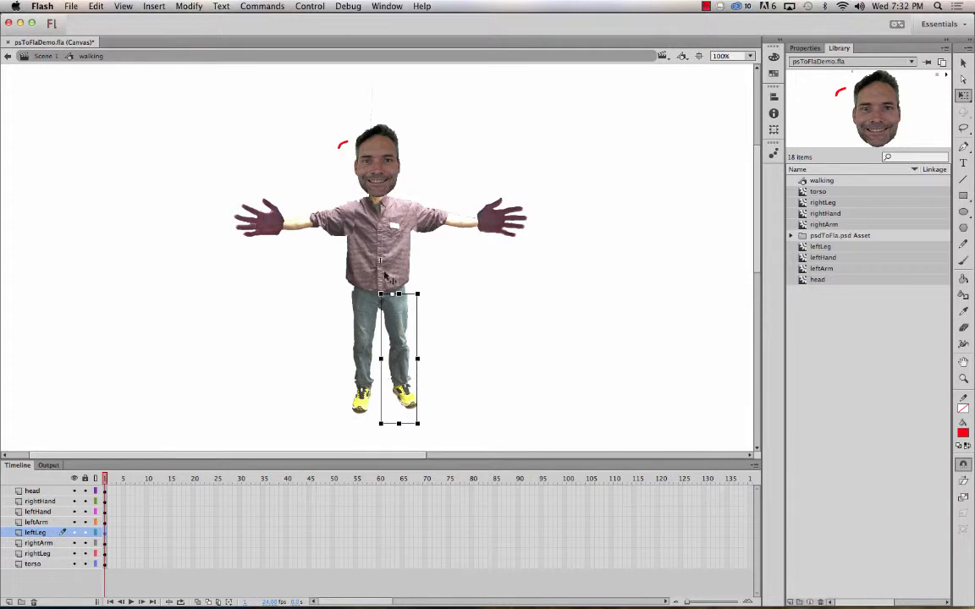
- Create classic tweens from frame 1 on all eight body-part layers, from head down to torso
click(363, 230)
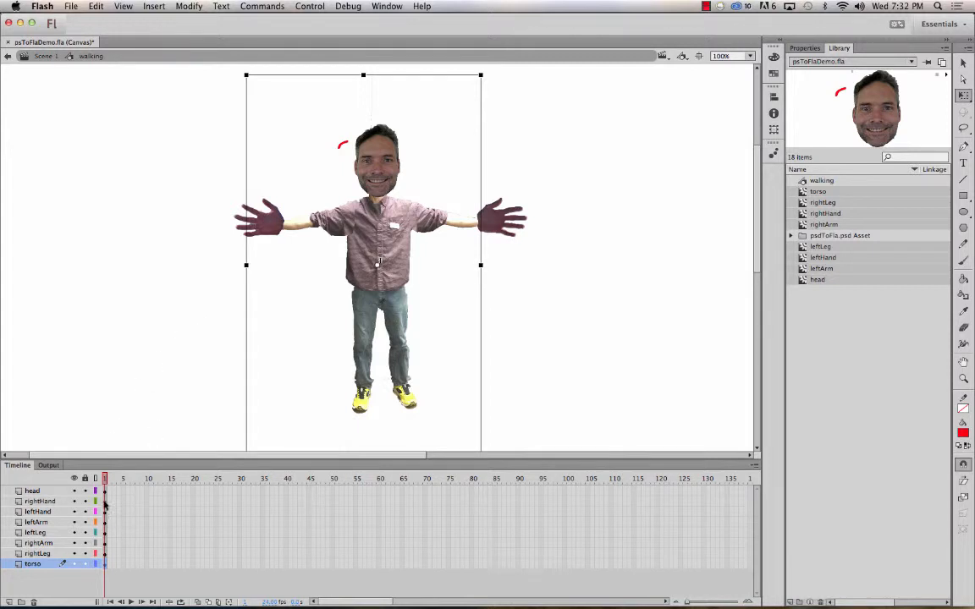
drag(104, 491, 110, 573)
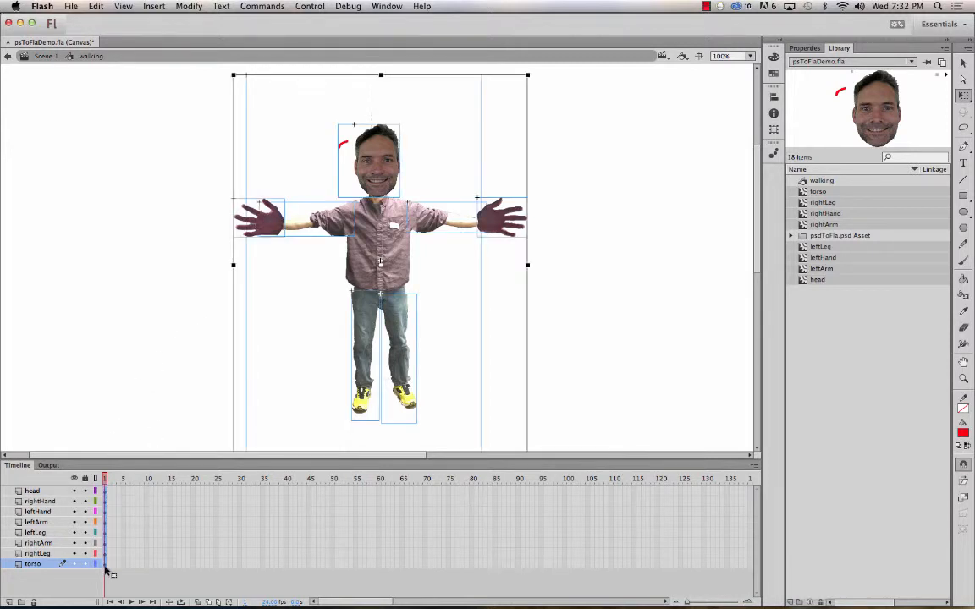
right_click(106, 563)
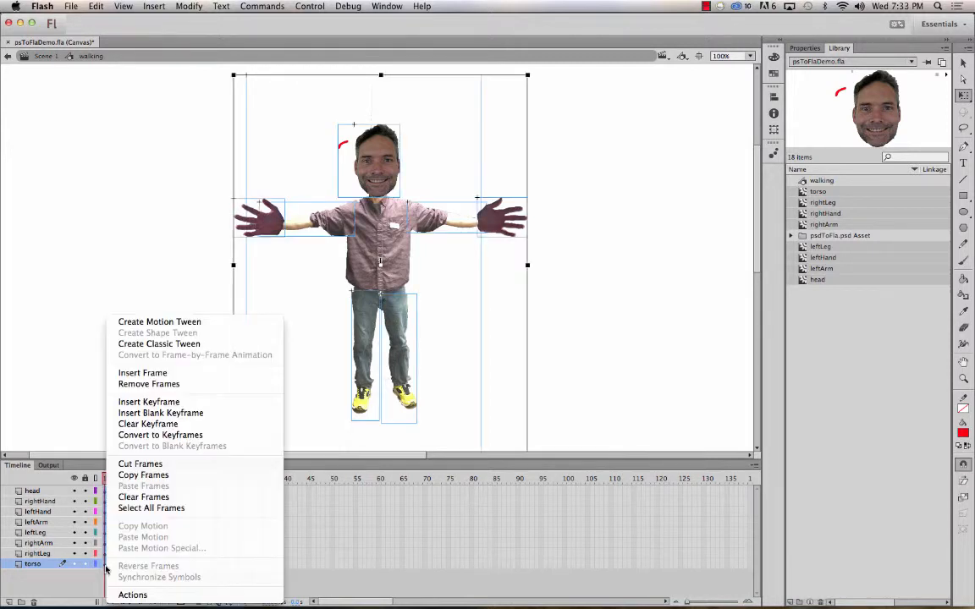
click(135, 343)
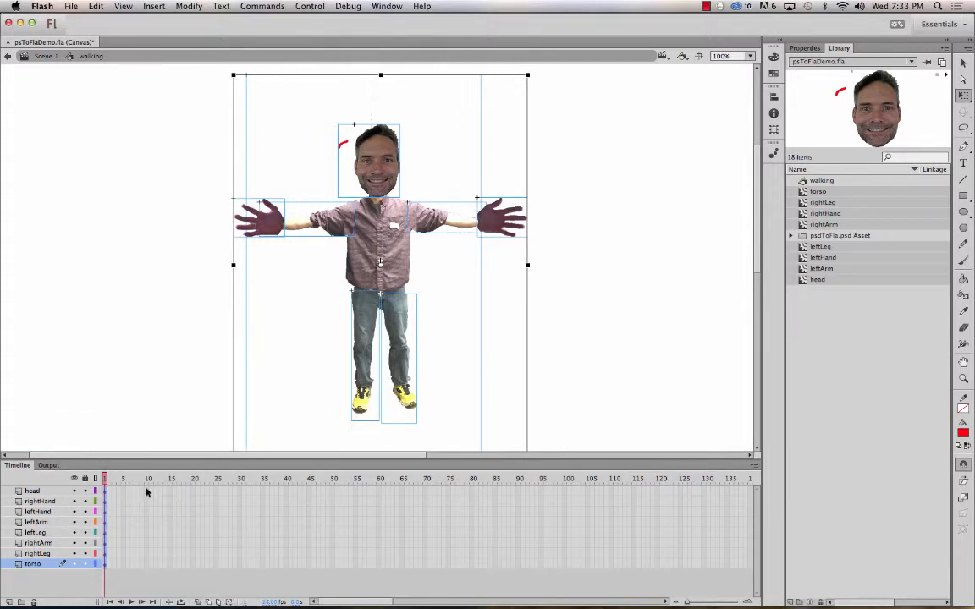
- Insert keyframes at frame 10 on all body-part layers
drag(146, 493, 147, 564)
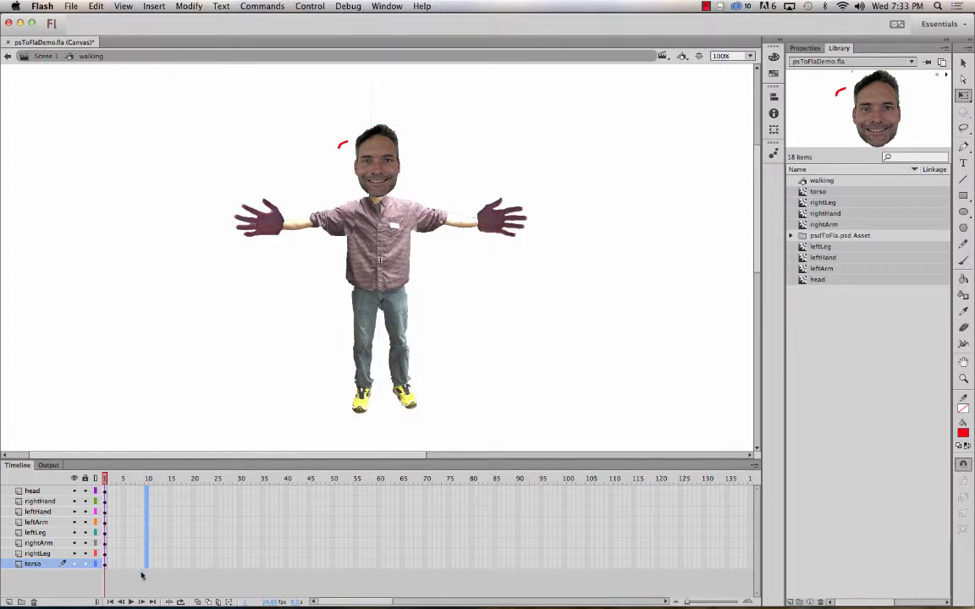
key(F6)
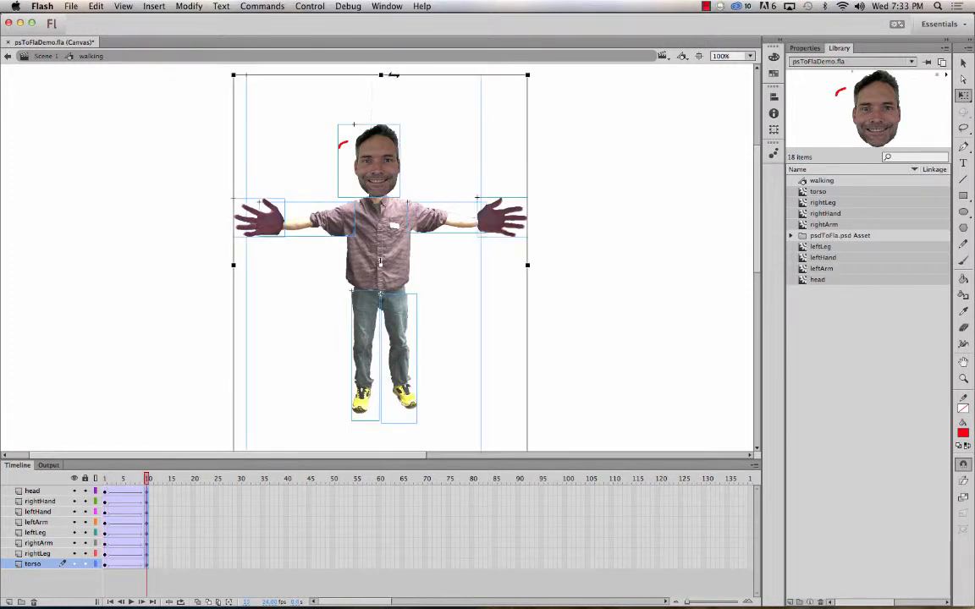
click(203, 293)
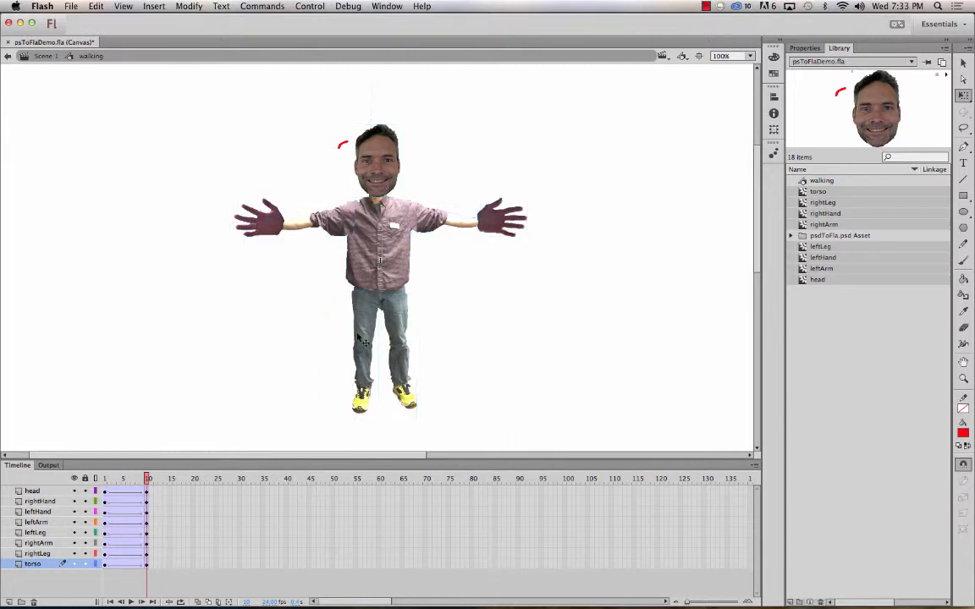
- At frame 10, rotate the left leg outward from the hip to start the stride
click(364, 341)
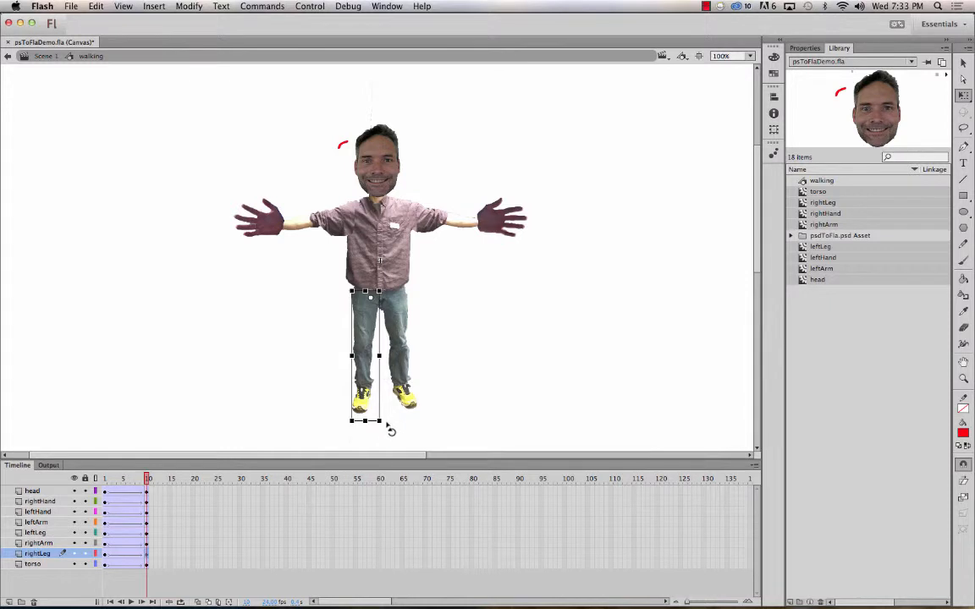
drag(390, 430, 385, 409)
click(391, 359)
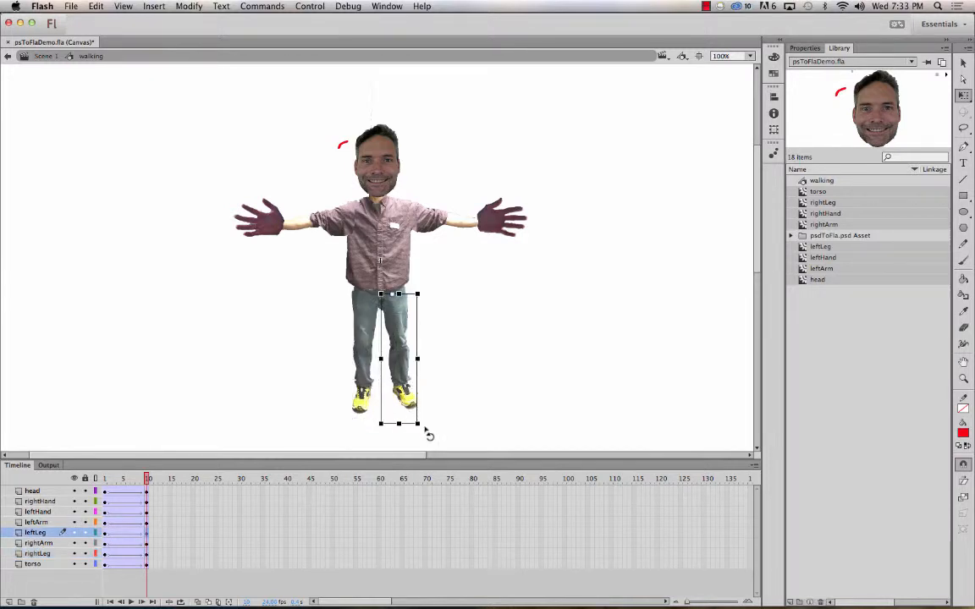
drag(428, 433, 484, 410)
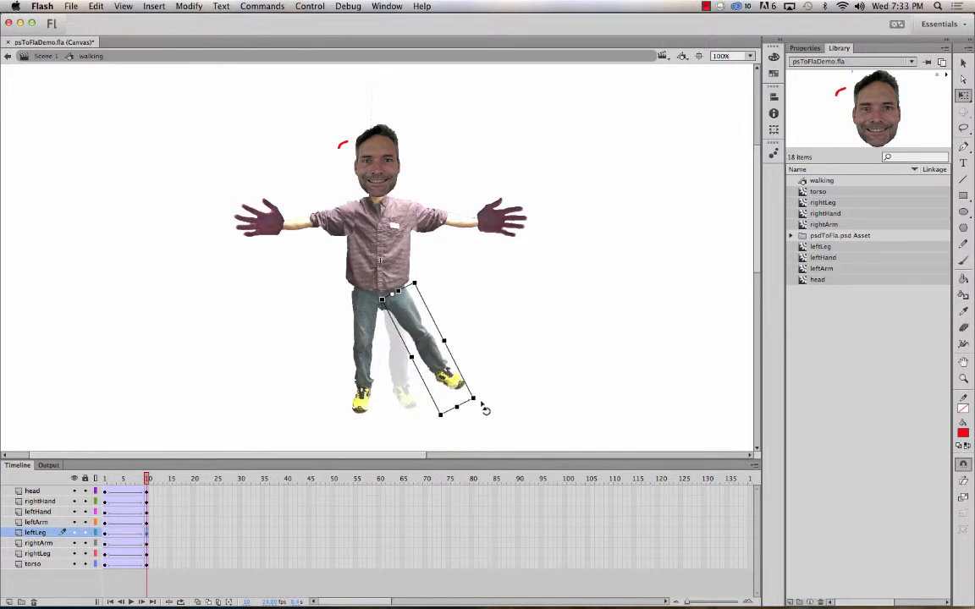
drag(484, 409, 484, 410)
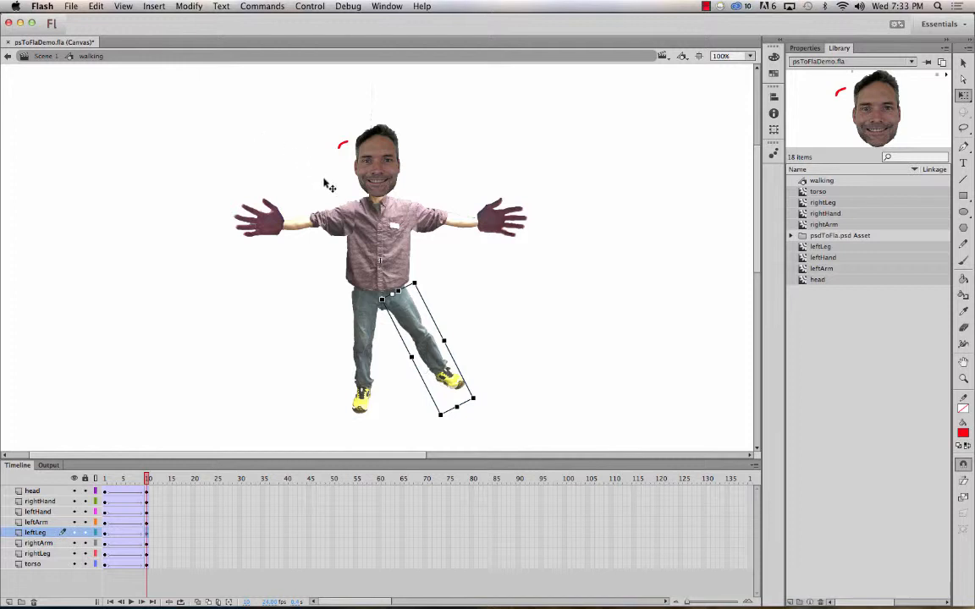
- At frame 10, rotate the entire character slightly clockwise and shift it a little to the right
click(320, 231)
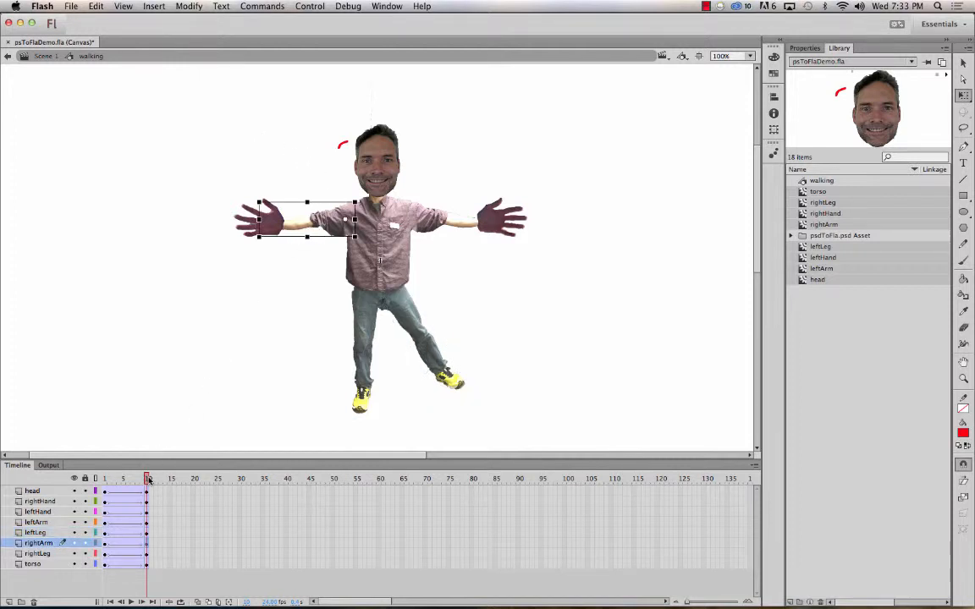
drag(245, 128, 518, 402)
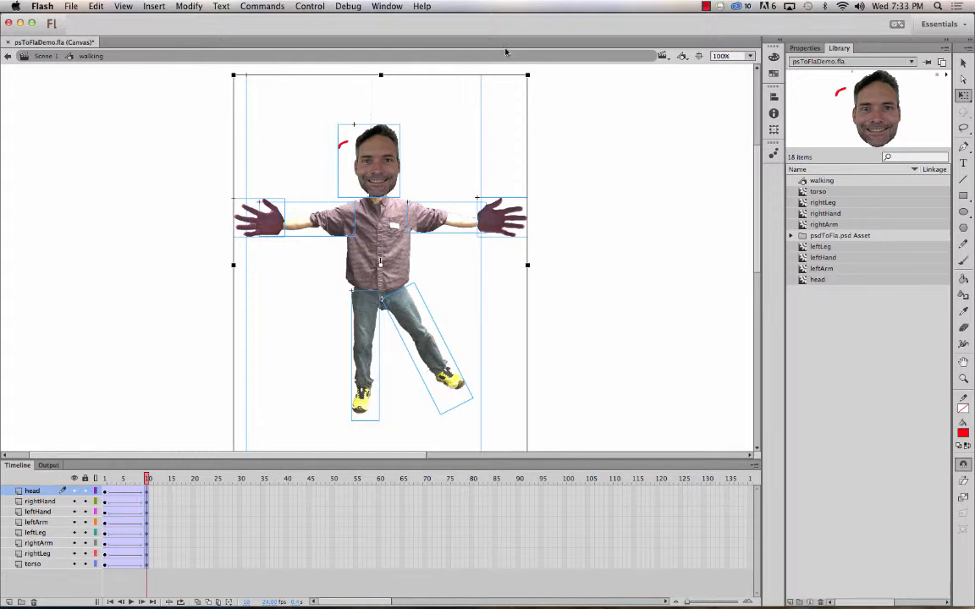
drag(532, 78, 574, 123)
drag(386, 244, 414, 242)
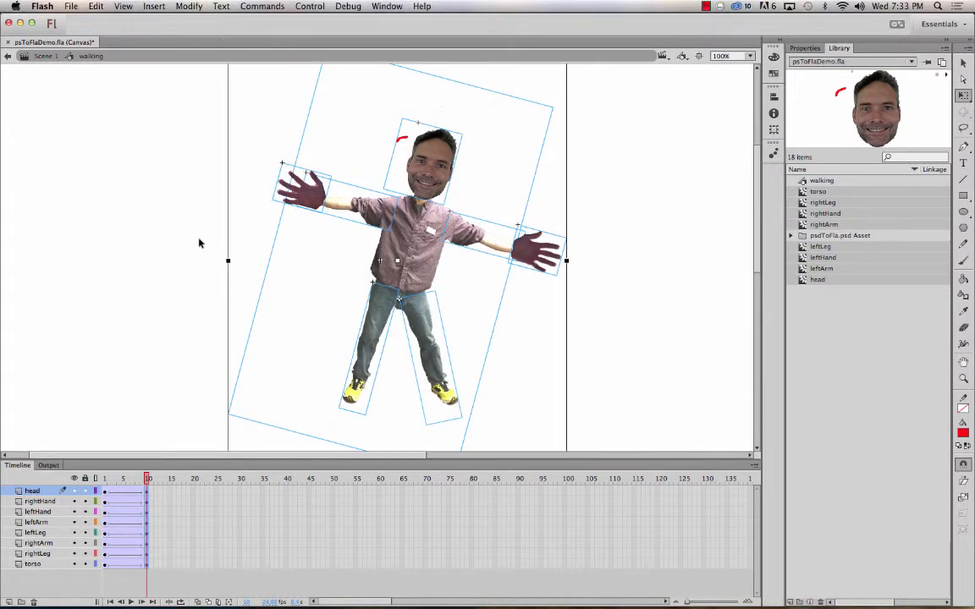
- Tilt the torso, head, arms and hands counterclockwise without the legs, and nudge them left over the hips
click(180, 217)
click(370, 211)
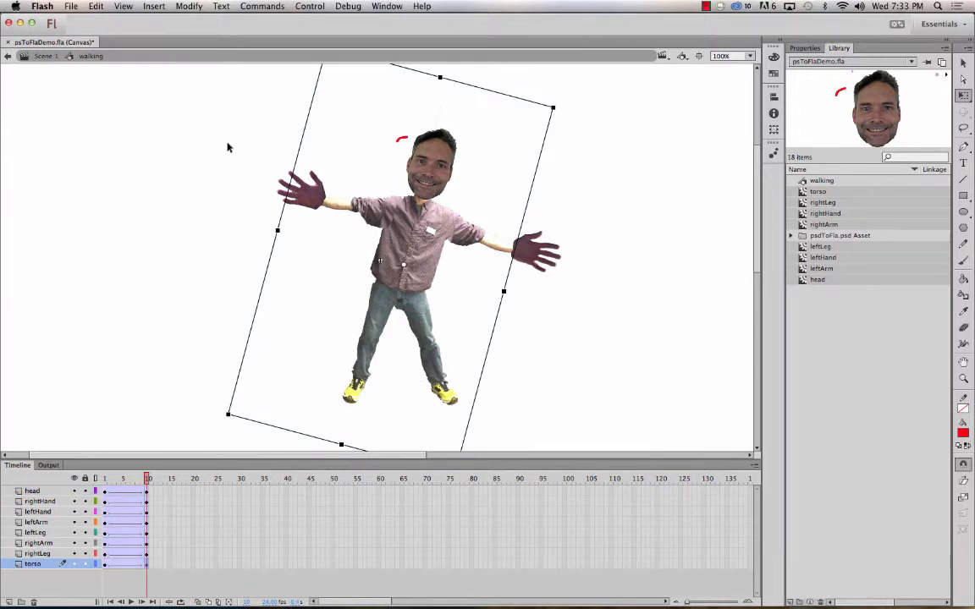
drag(228, 143, 579, 250)
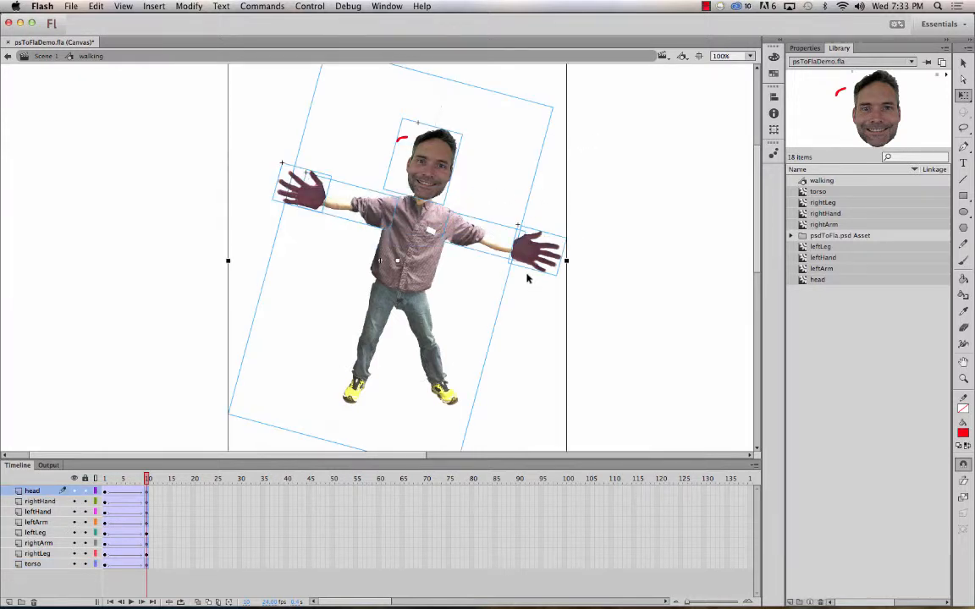
key(super+minus)
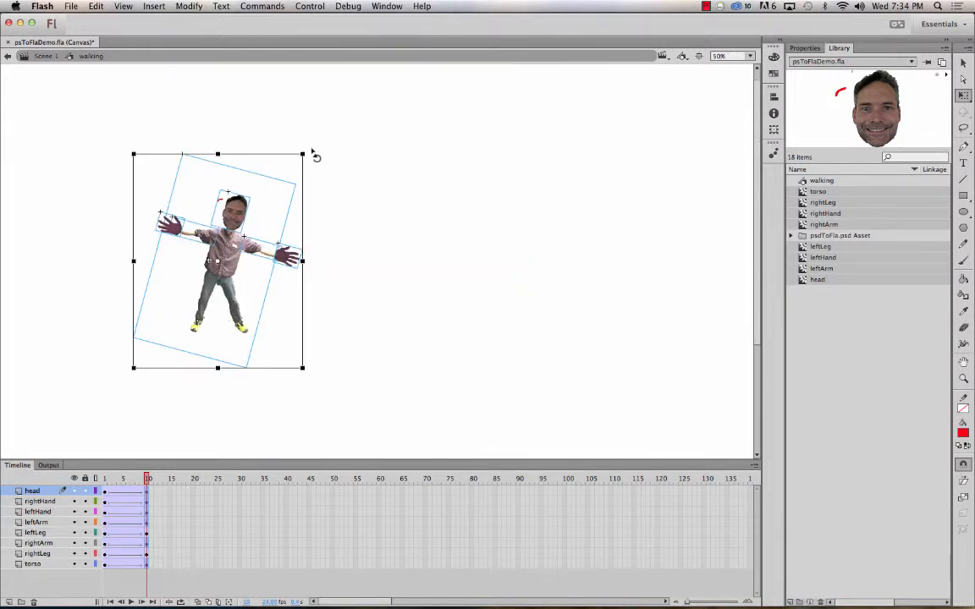
drag(315, 153, 239, 126)
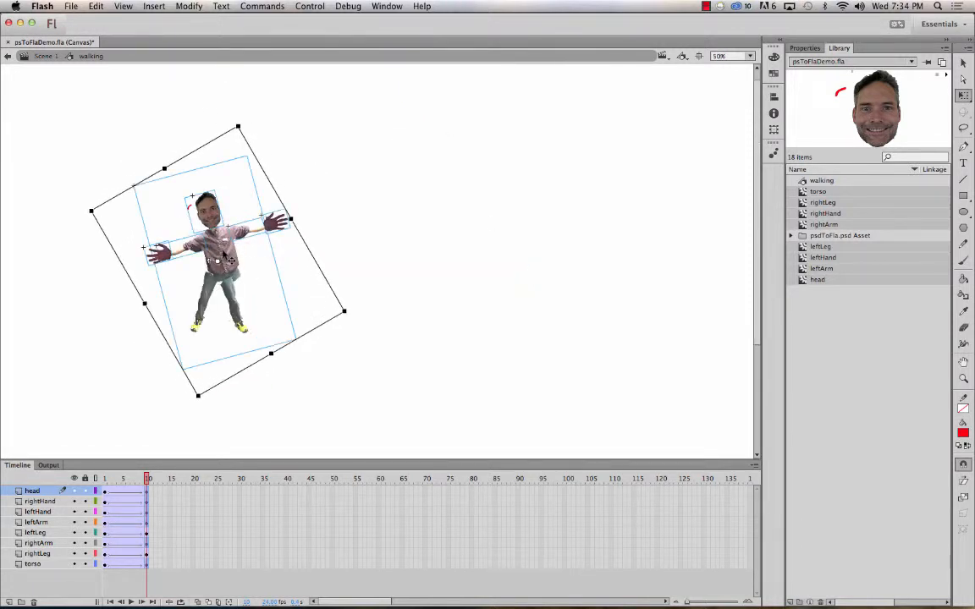
drag(221, 249, 215, 249)
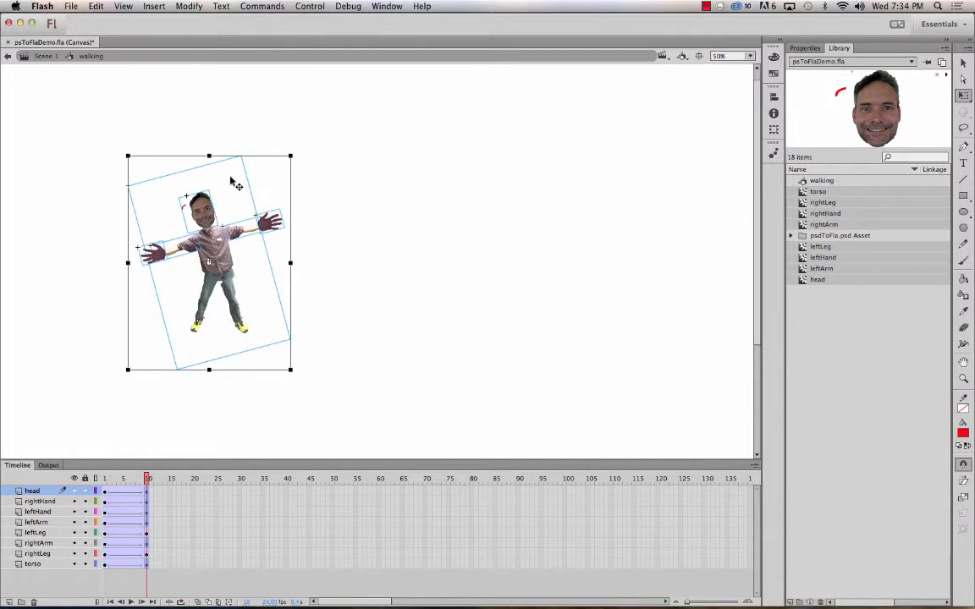
- Rotate the head clockwise at frame 10 so it stands upright on the tilted torso
click(276, 179)
click(203, 205)
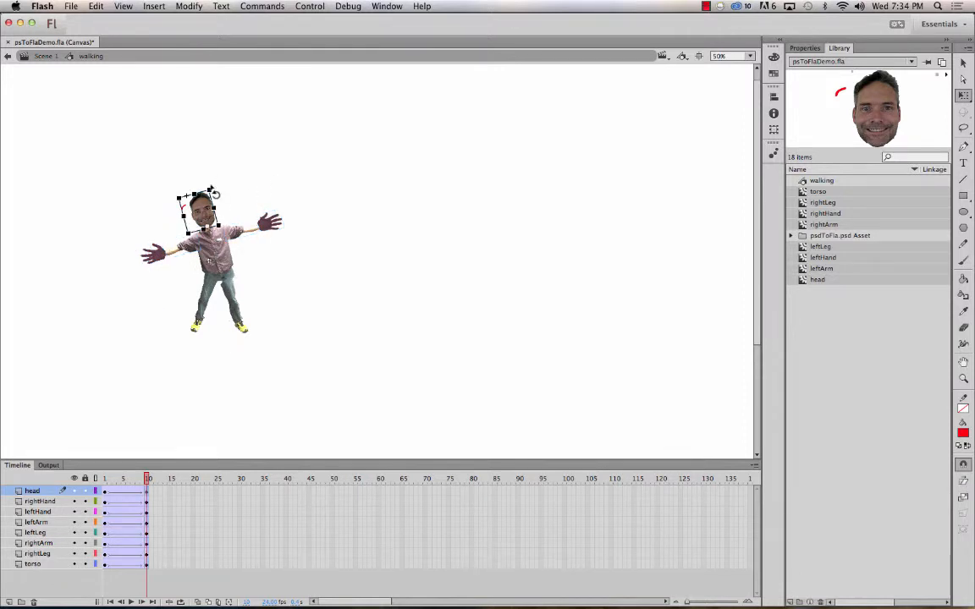
drag(213, 188, 222, 191)
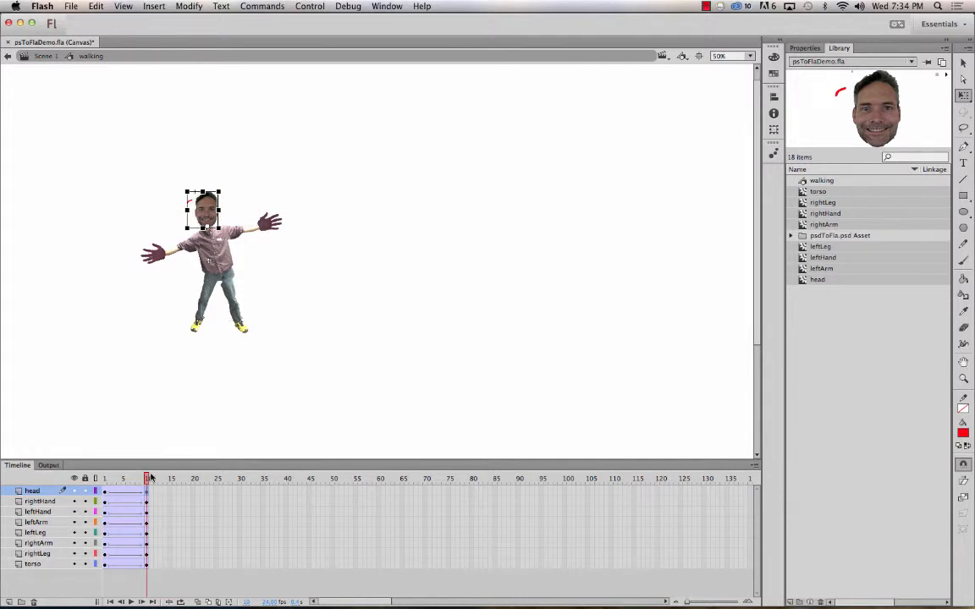
mouse_move(149, 480)
mouse_down()
mouse_move(119, 480)
mouse_move(149, 481)
mouse_up()
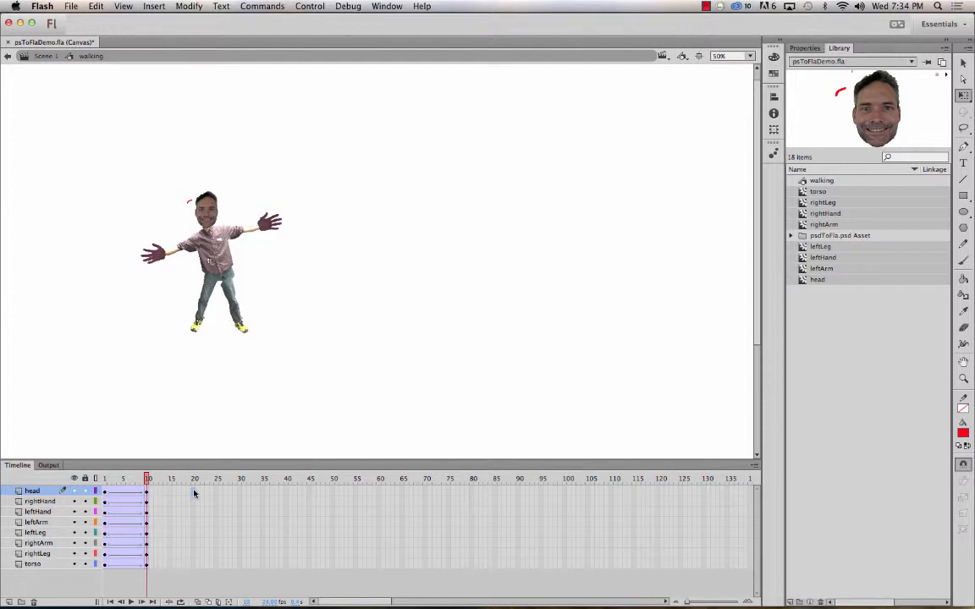
- Insert keyframes at frame 20 on all layers, rotate the whole character clockwise until the torso is upright, and shift it slightly left
drag(193, 495, 193, 565)
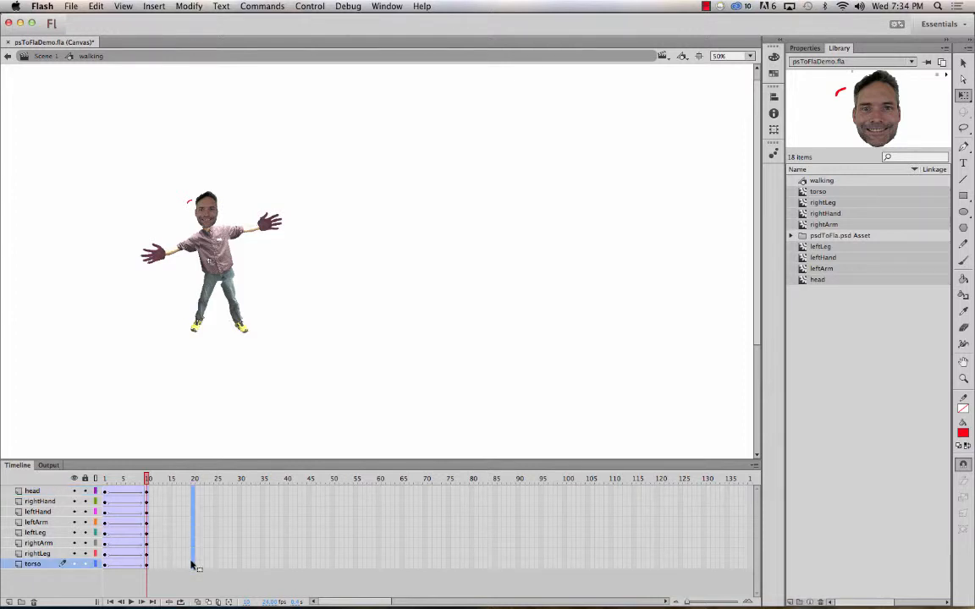
key(F6)
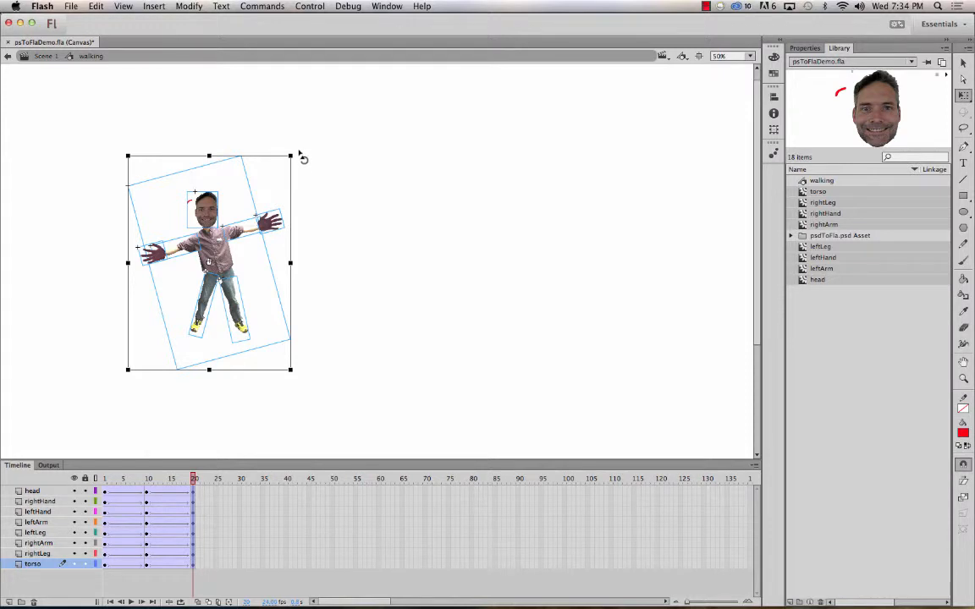
drag(300, 155, 327, 184)
mouse_move(211, 259)
mouse_down()
mouse_move(225, 244)
mouse_move(201, 256)
mouse_up()
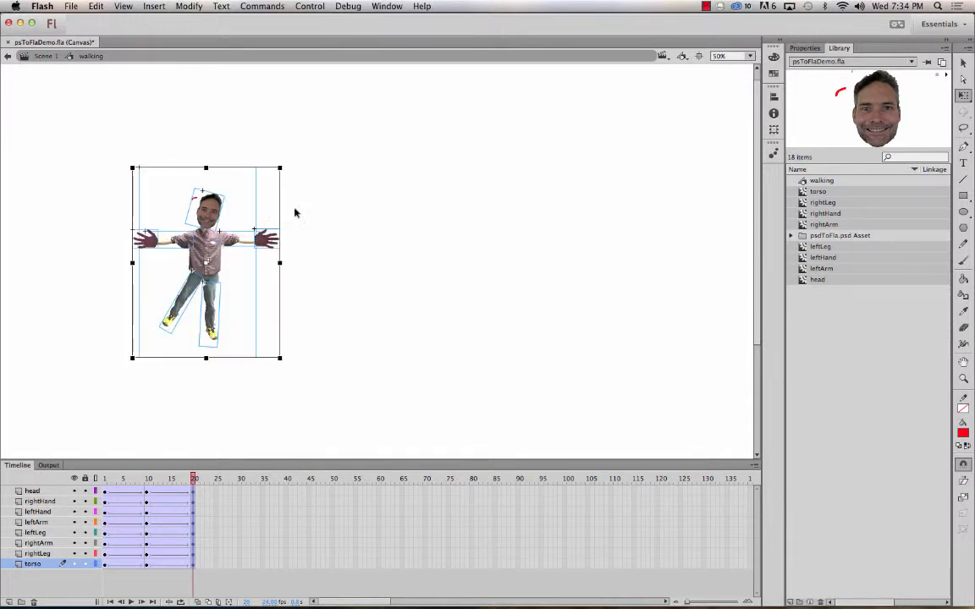
click(311, 214)
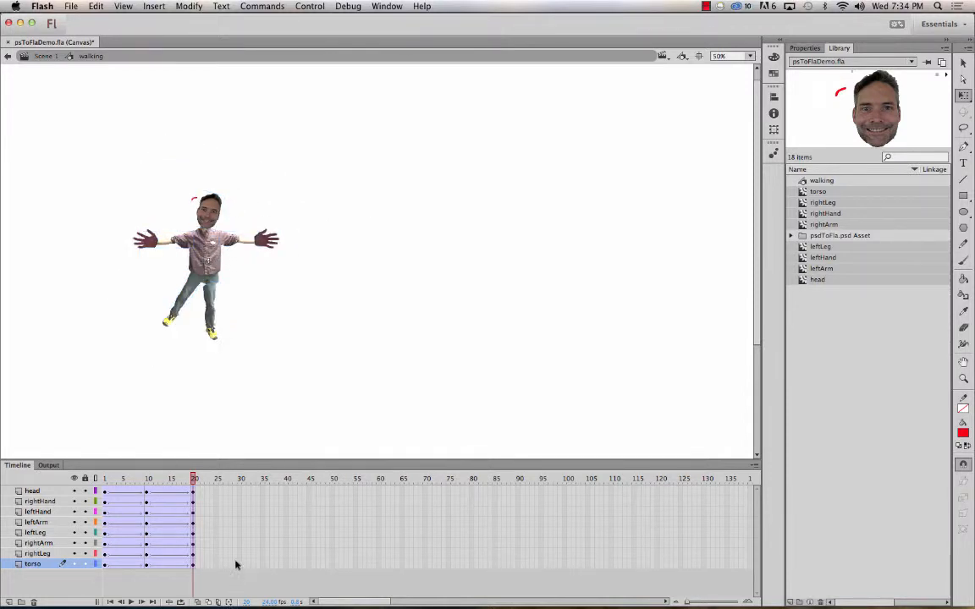
- Preview the motion, and at frame 20 rotate the right leg inward until it sits beside the left leg
drag(195, 479, 26, 466)
key(Return)
mouse_move(195, 479)
mouse_down()
mouse_move(103, 474)
mouse_move(192, 466)
mouse_up()
click(176, 300)
drag(180, 343, 213, 347)
mouse_move(193, 479)
mouse_down()
mouse_move(104, 479)
mouse_move(194, 479)
mouse_up()
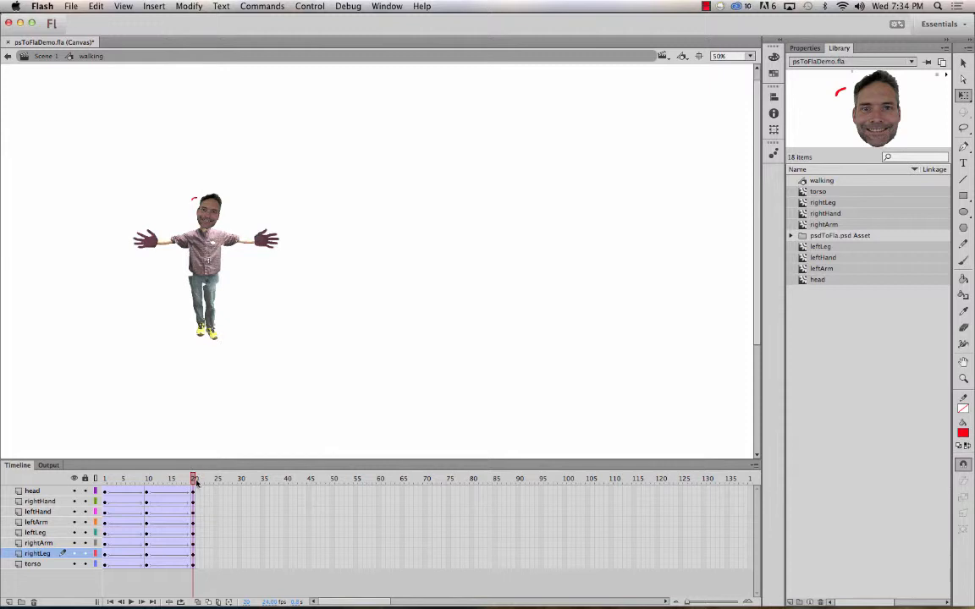
- Insert keyframes at frame 30 on all layers and rotate both legs from the hips so they cross over each other
drag(239, 493, 240, 563)
key(F6)
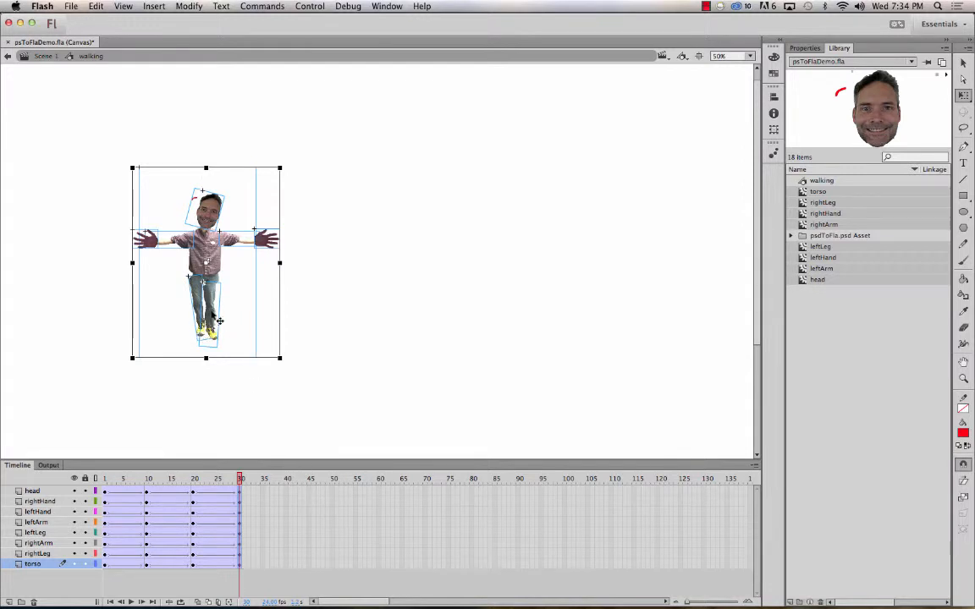
click(96, 371)
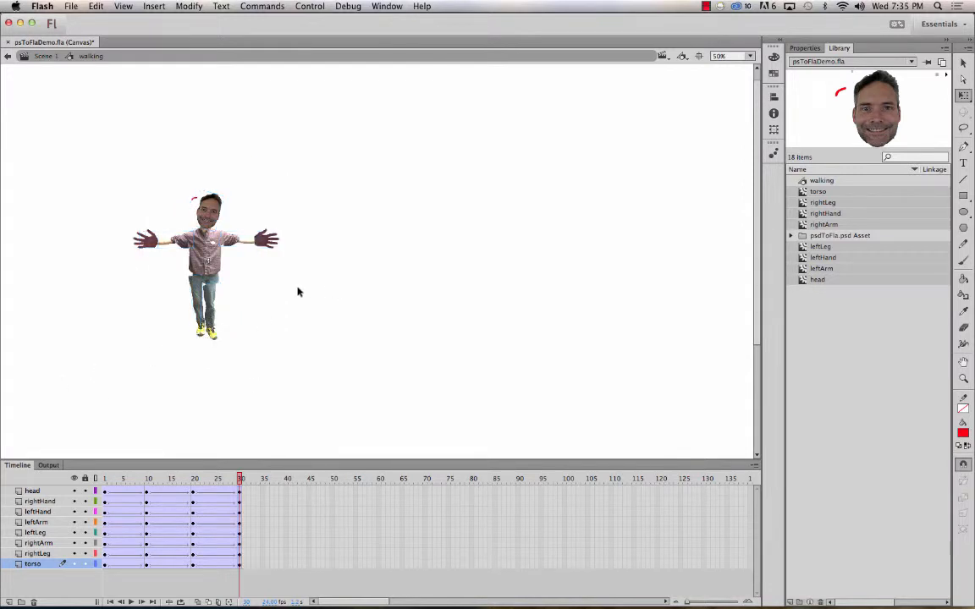
click(204, 322)
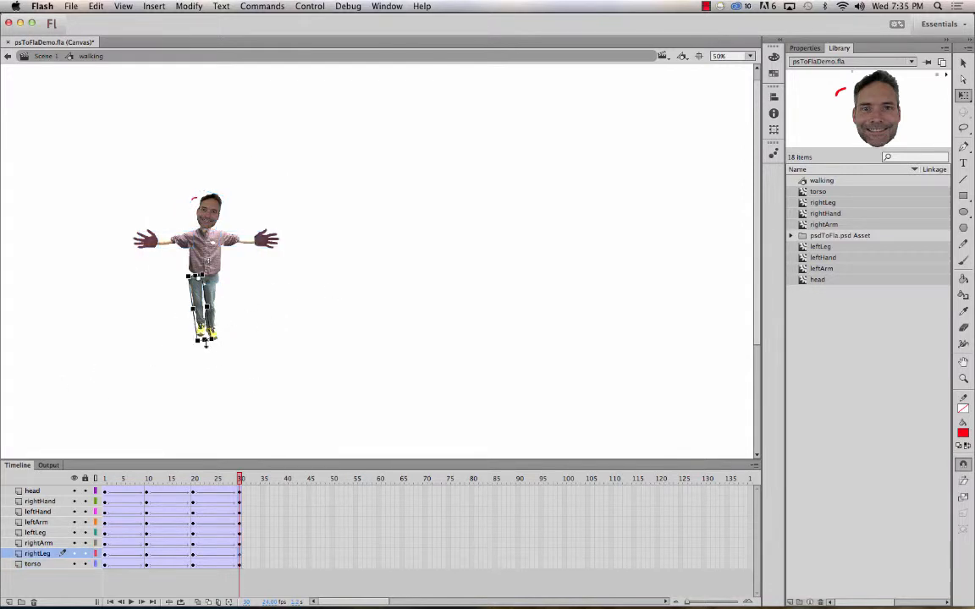
drag(222, 344, 188, 347)
click(215, 291)
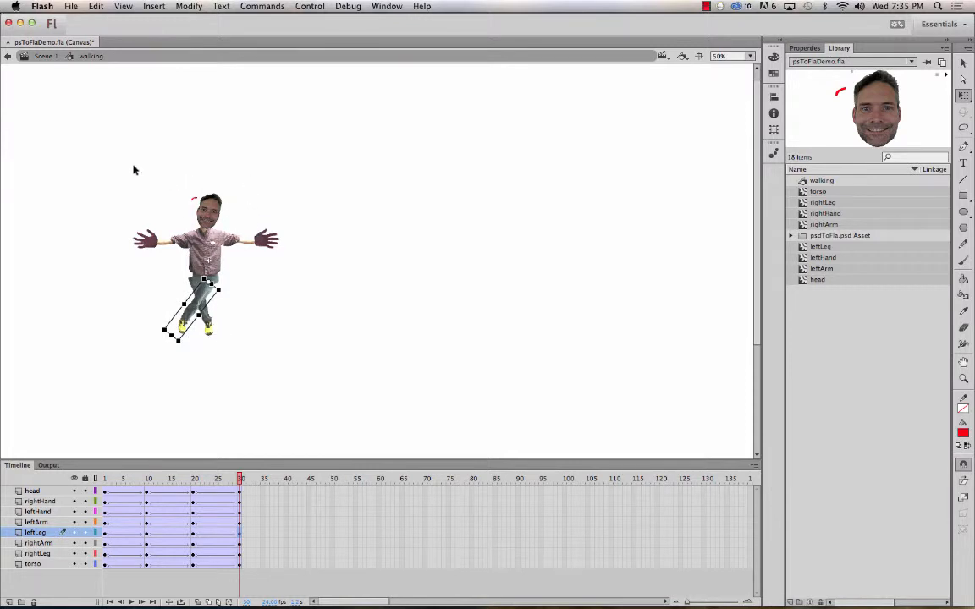
- Move the whole character slightly down at frame 30 and play back the animation from the start
drag(124, 168, 287, 340)
drag(202, 247, 202, 253)
drag(238, 480, 83, 458)
key(Return)
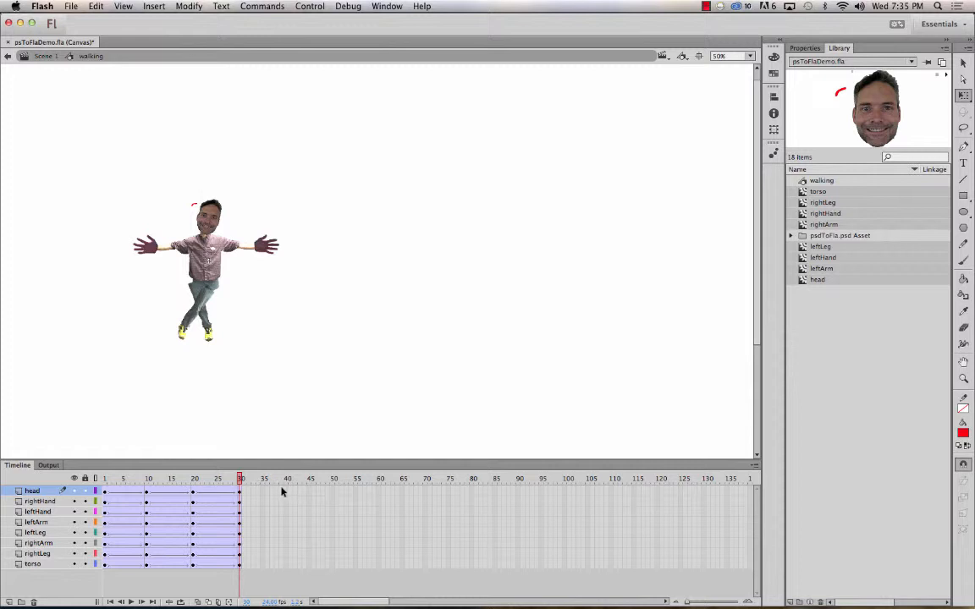
- Insert keyframes at frame 40 on all layers and rotate both legs from the hips so they uncross and stand apart
drag(286, 491, 288, 568)
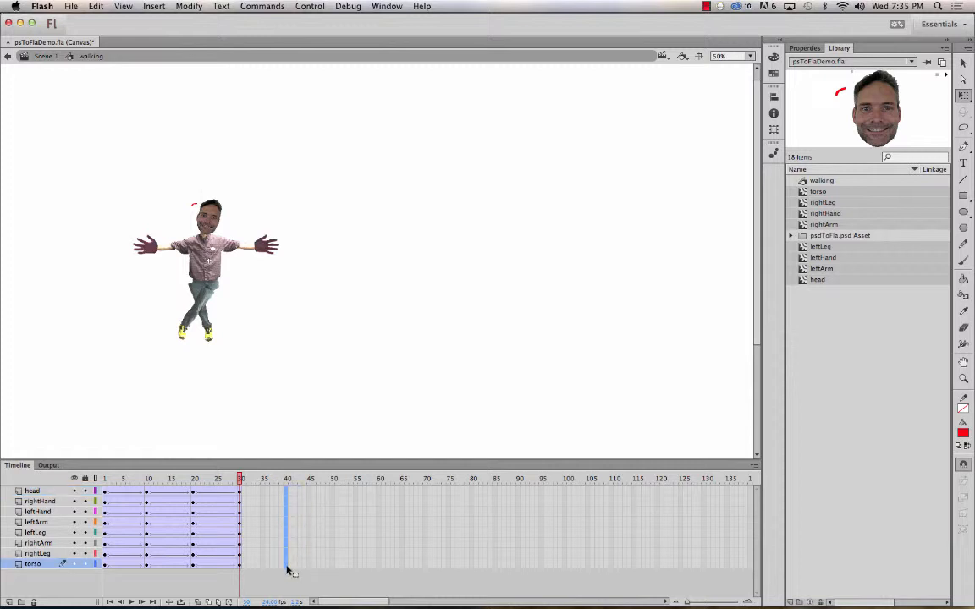
key(F6)
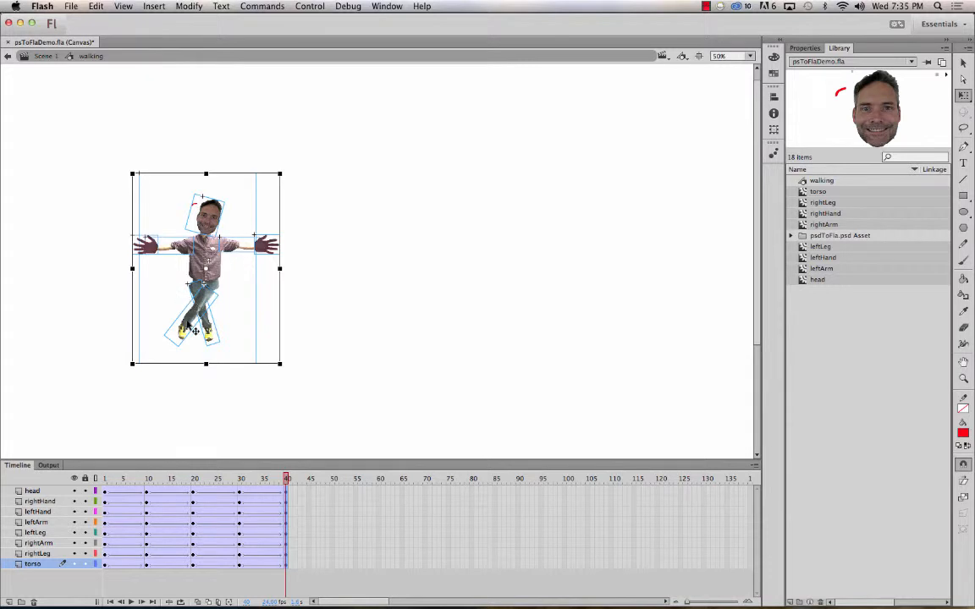
click(171, 392)
click(180, 329)
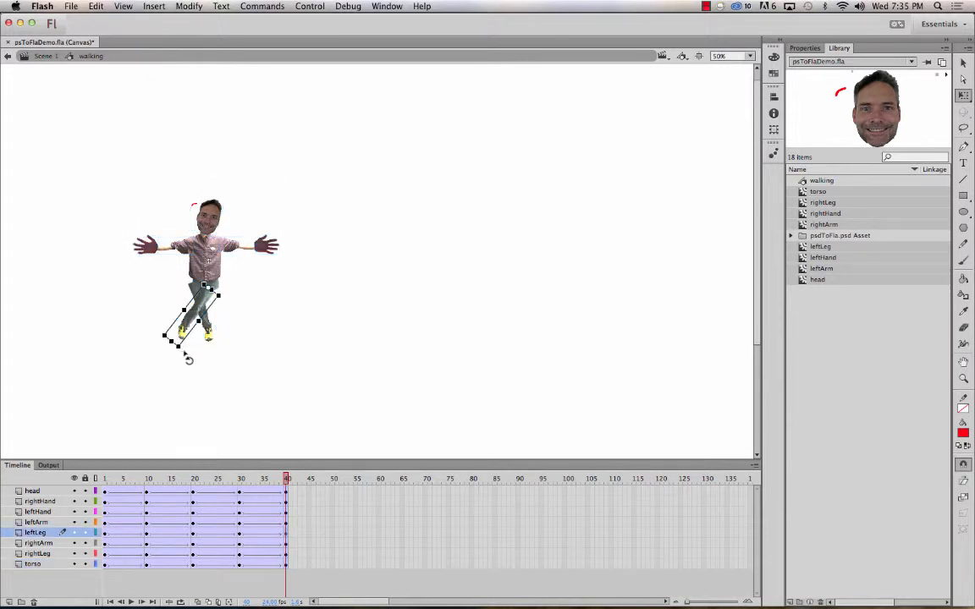
mouse_move(188, 359)
mouse_down()
mouse_move(234, 363)
mouse_move(185, 359)
mouse_move(184, 351)
mouse_up()
click(211, 350)
- Shift the head, torso, arms and hands slightly left at frame 40 without the legs, and scrub through the motion
drag(170, 181, 234, 249)
key(super+z)
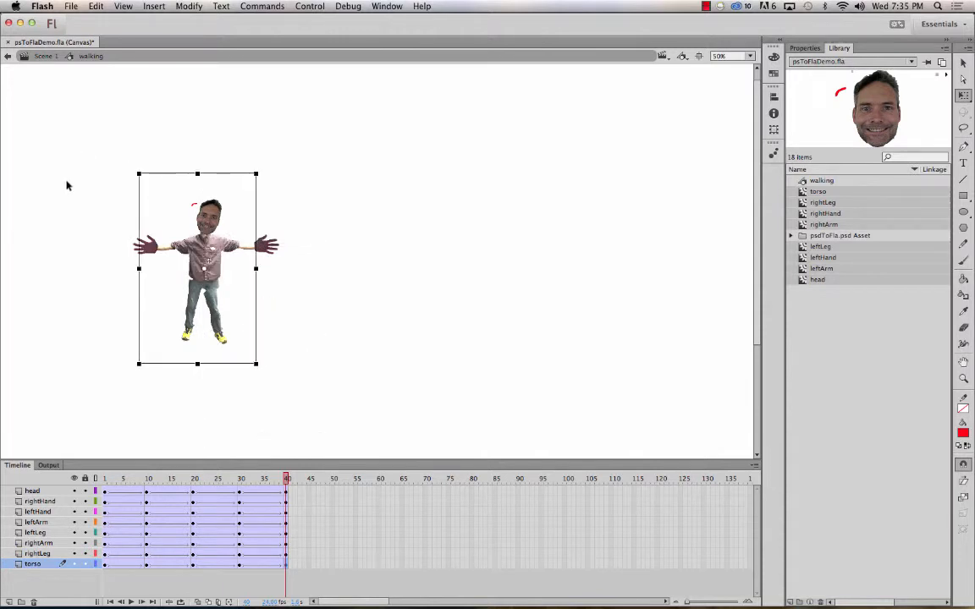
drag(67, 184, 385, 263)
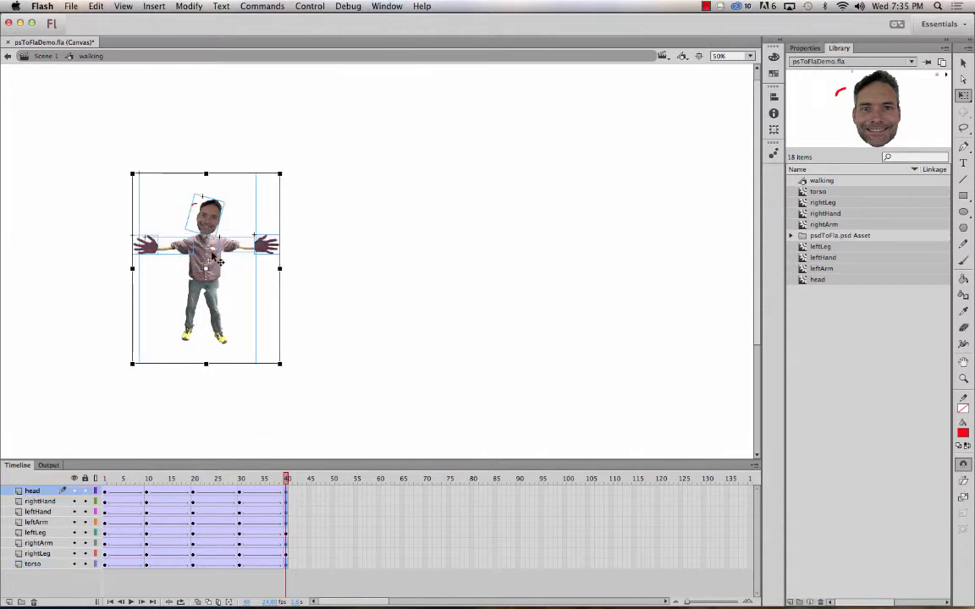
drag(212, 256, 209, 259)
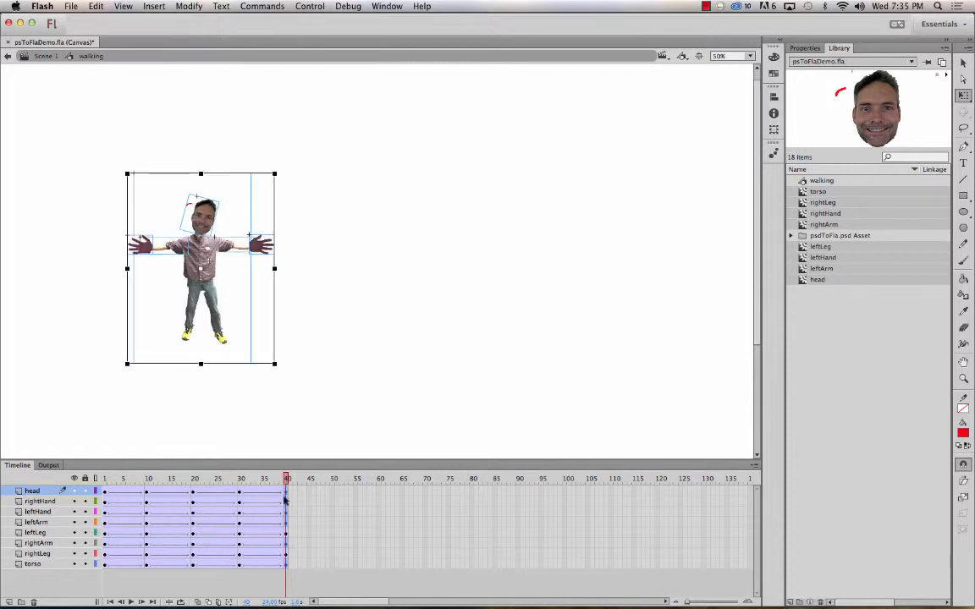
mouse_move(286, 476)
mouse_down()
mouse_move(100, 474)
mouse_move(245, 462)
mouse_move(339, 477)
mouse_move(28, 448)
mouse_move(301, 467)
mouse_up()
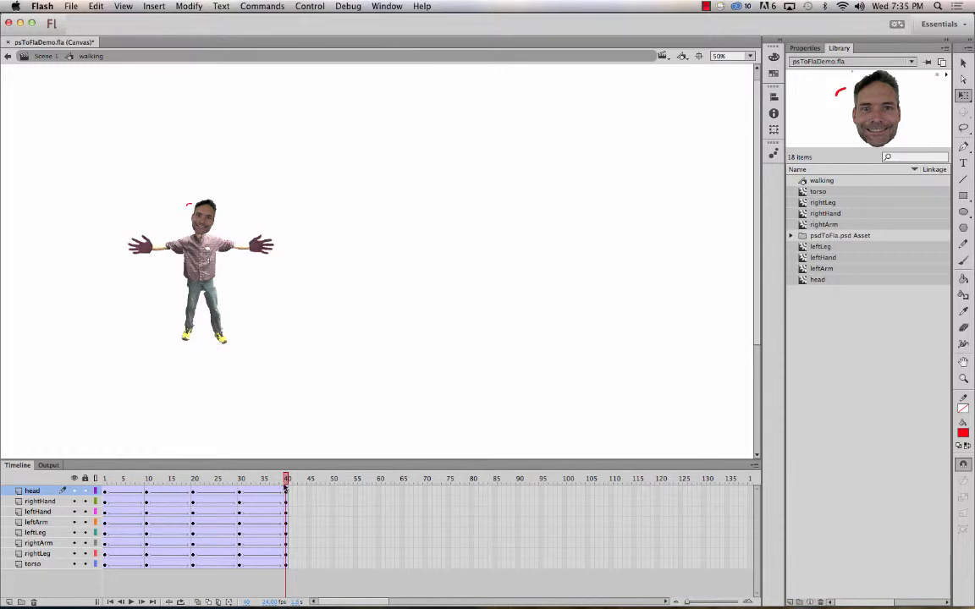
drag(286, 496, 286, 562)
click(286, 479)
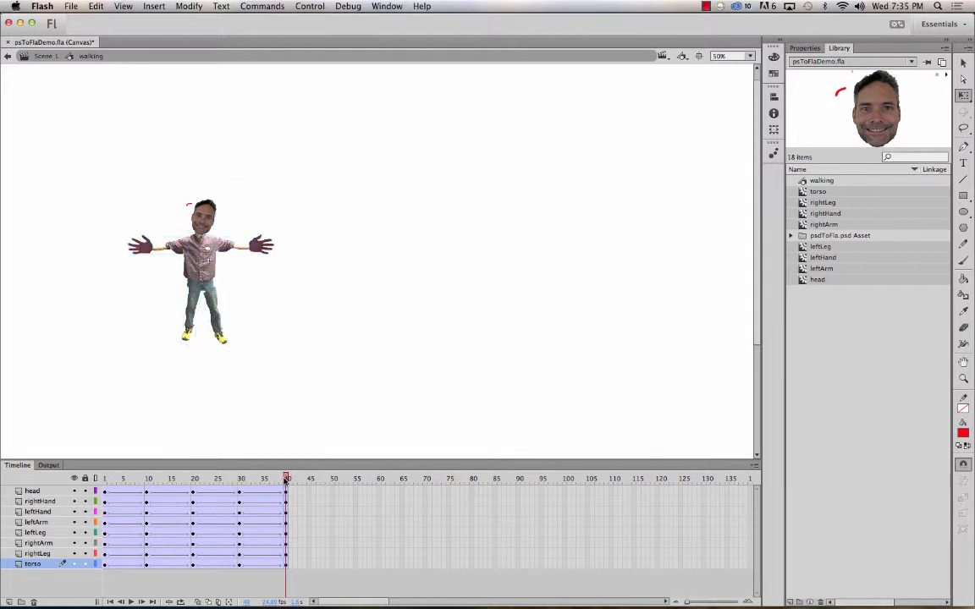
drag(286, 479, 104, 479)
- Copy the frame 1 keyframes of all layers and paste them at frame 50
drag(32, 453, 333, 561)
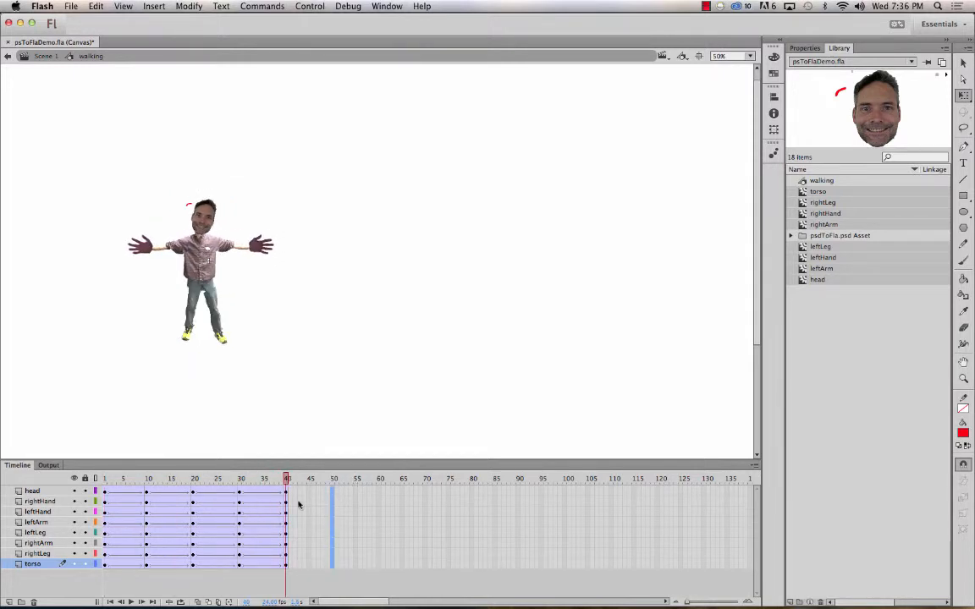
drag(105, 491, 104, 564)
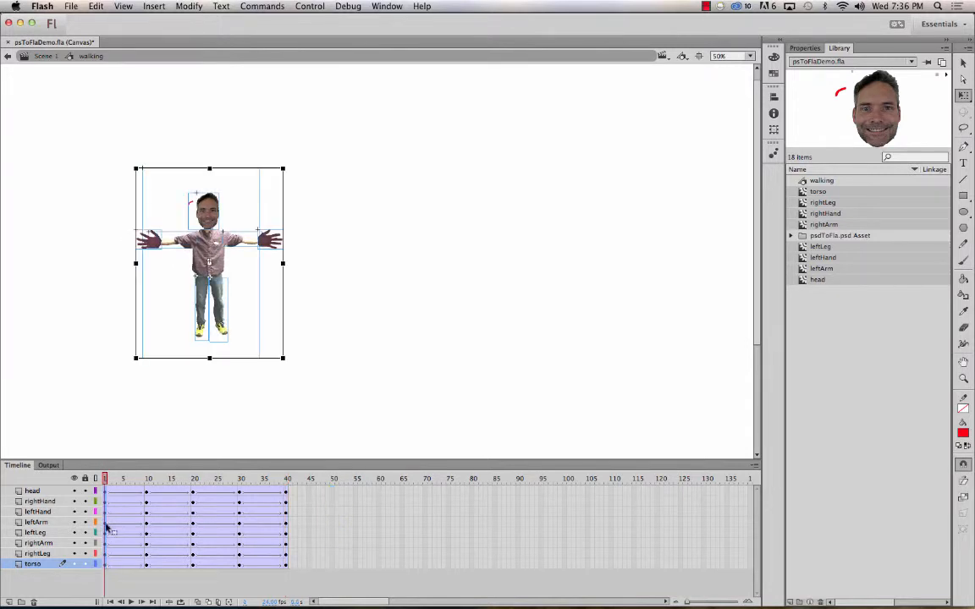
right_click(107, 526)
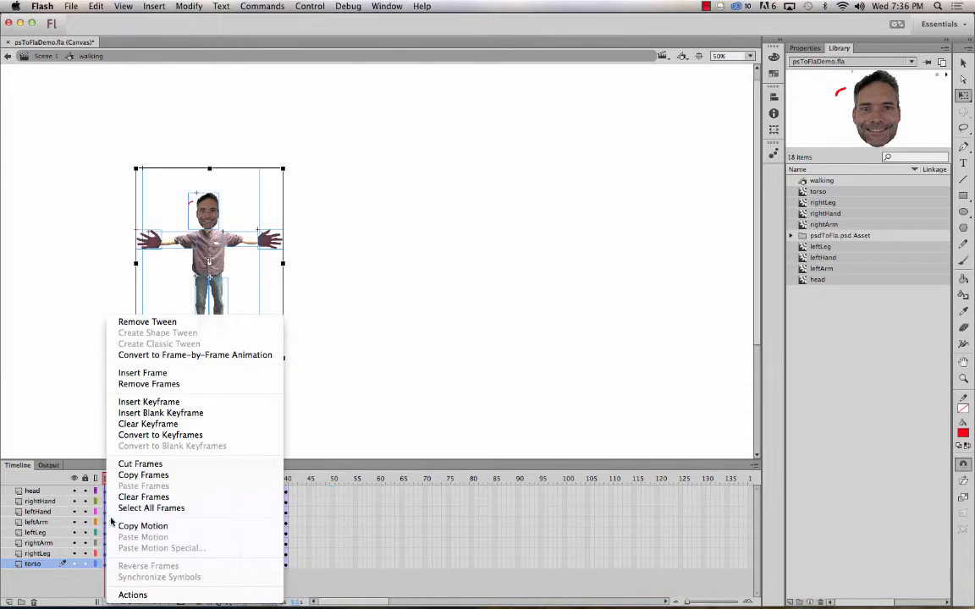
click(129, 476)
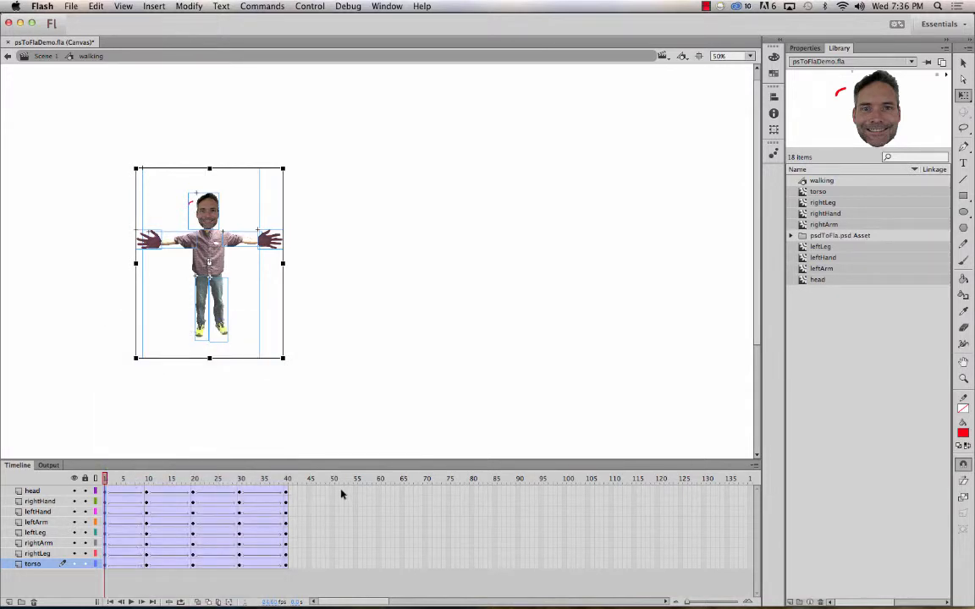
drag(331, 492, 336, 574)
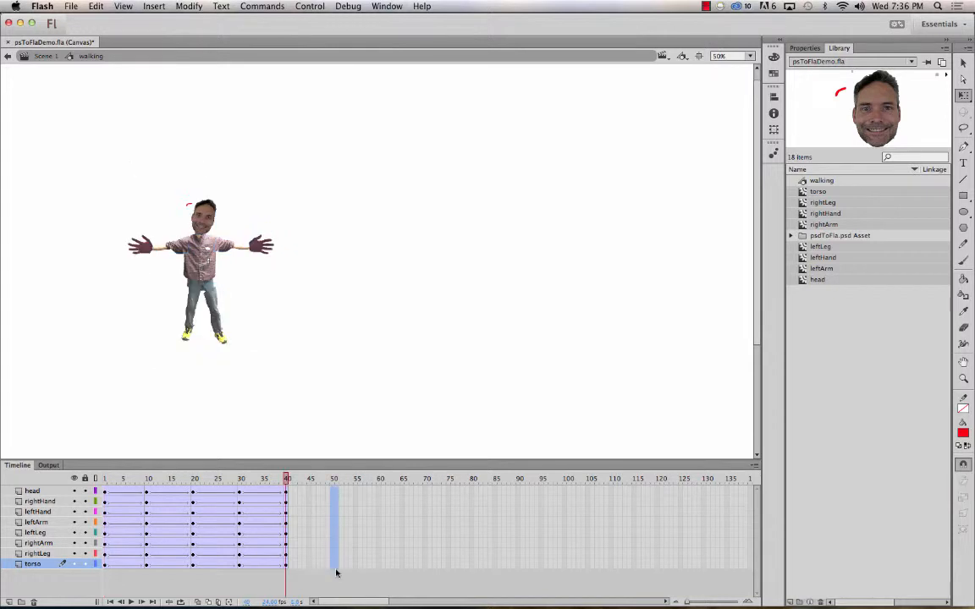
right_click(333, 571)
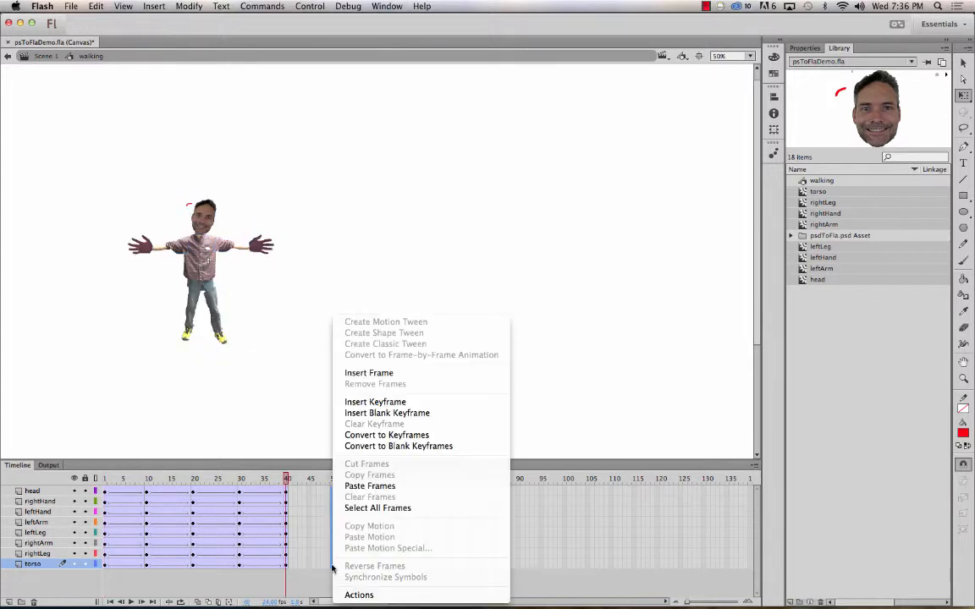
click(365, 487)
- Turn on looped playback for frames 1 to 50 and play the walk cycle from the start
drag(331, 479, 251, 460)
key(Return)
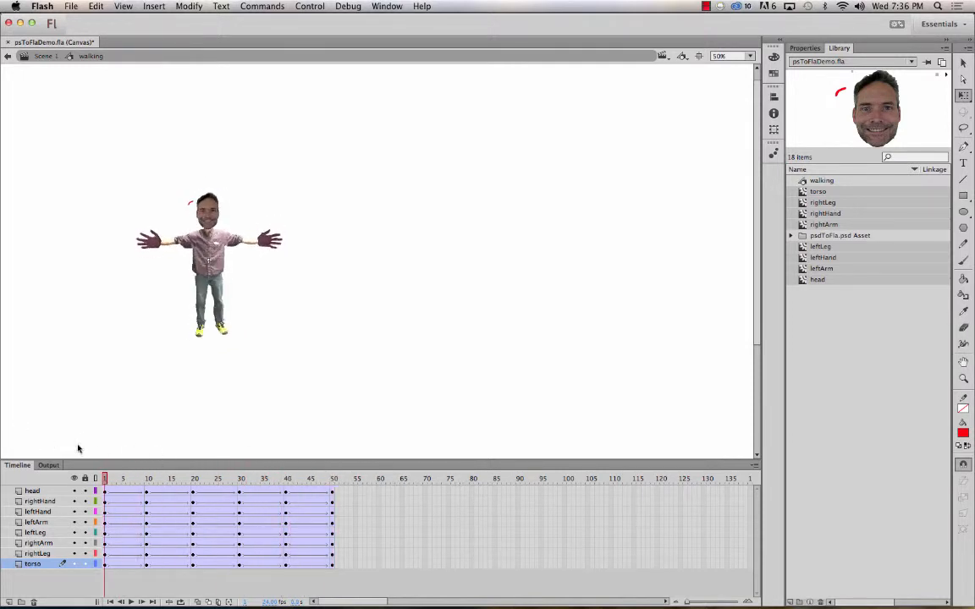
click(180, 602)
click(134, 602)
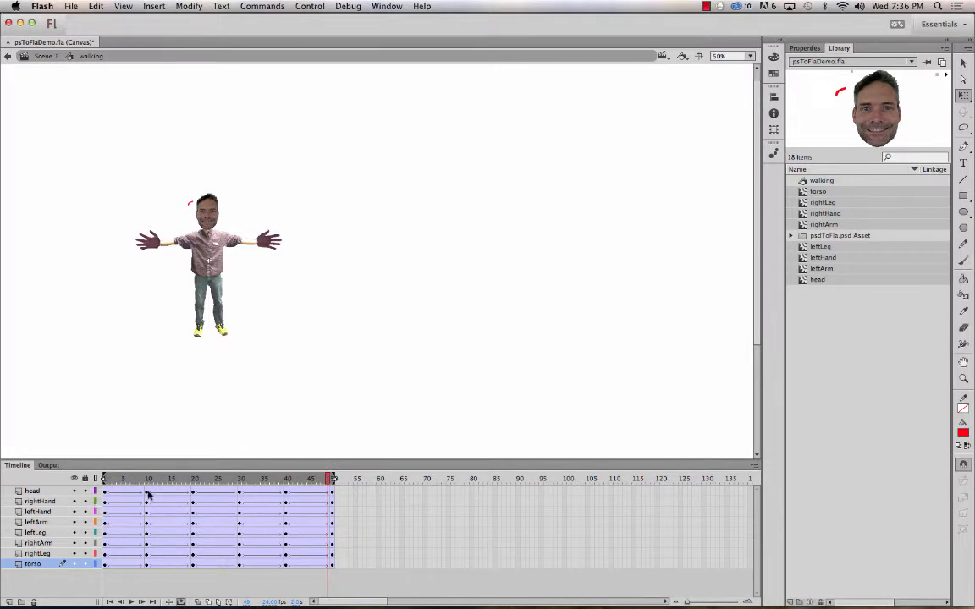
- Move the keyframes of all layers at frames 10, 20 and 30 to frames 4, 7 and 10
drag(148, 495, 147, 565)
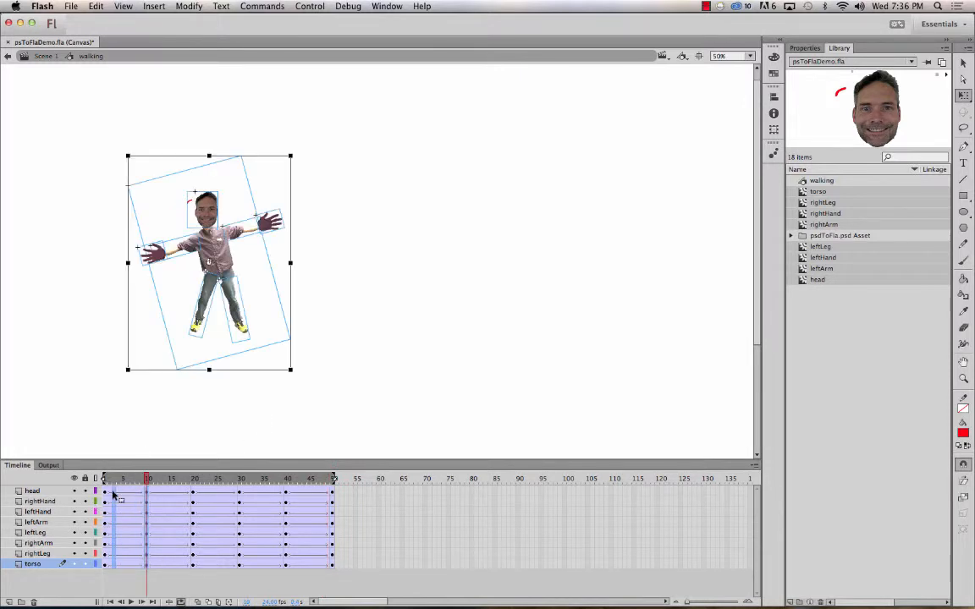
click(119, 494)
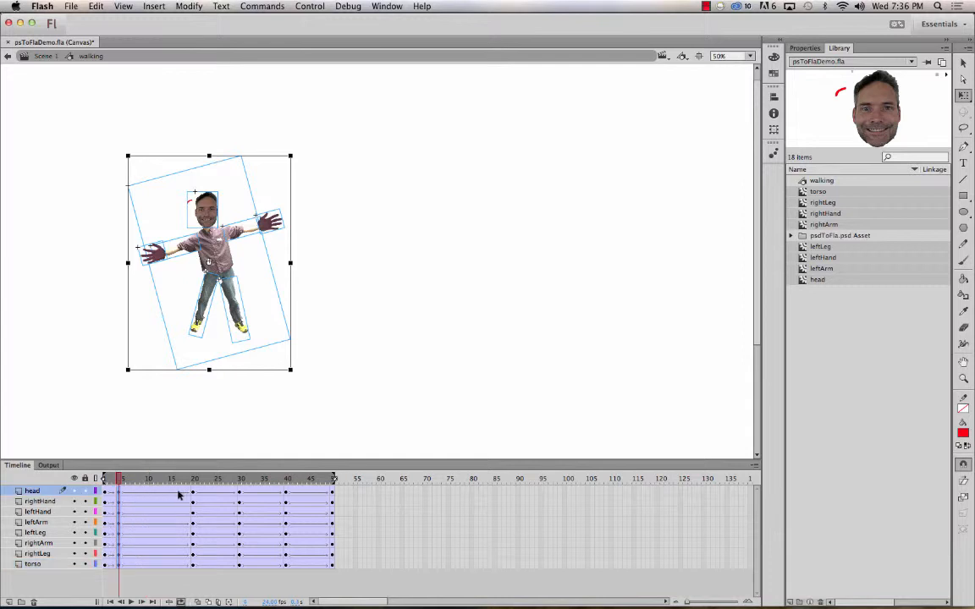
drag(192, 494, 193, 566)
drag(193, 493, 133, 498)
drag(240, 493, 240, 566)
drag(240, 495, 148, 494)
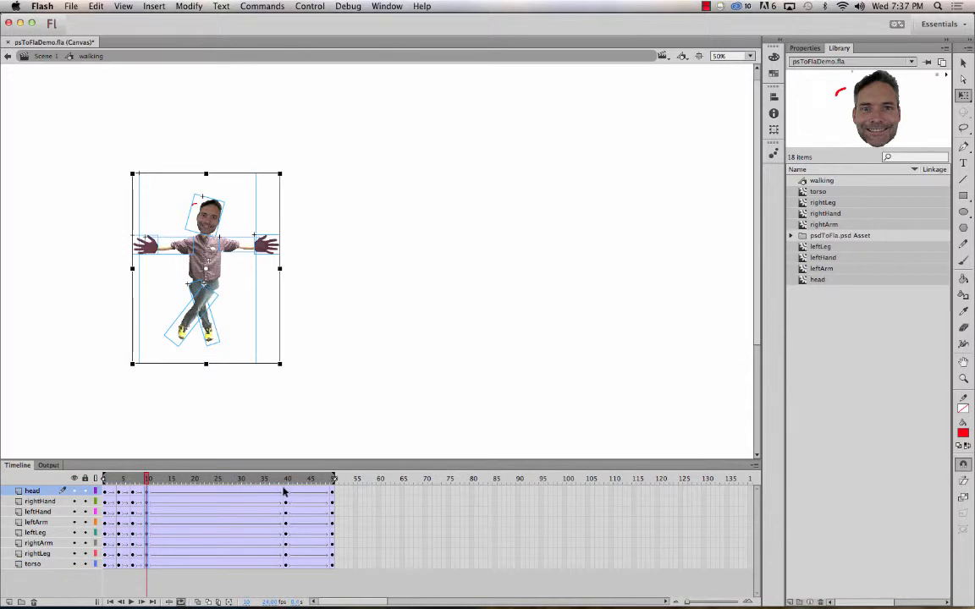
- Move the keyframes of all layers at frames 40 and 50 to frames 13 and 15
drag(284, 492, 286, 571)
drag(285, 493, 160, 499)
drag(334, 489, 334, 569)
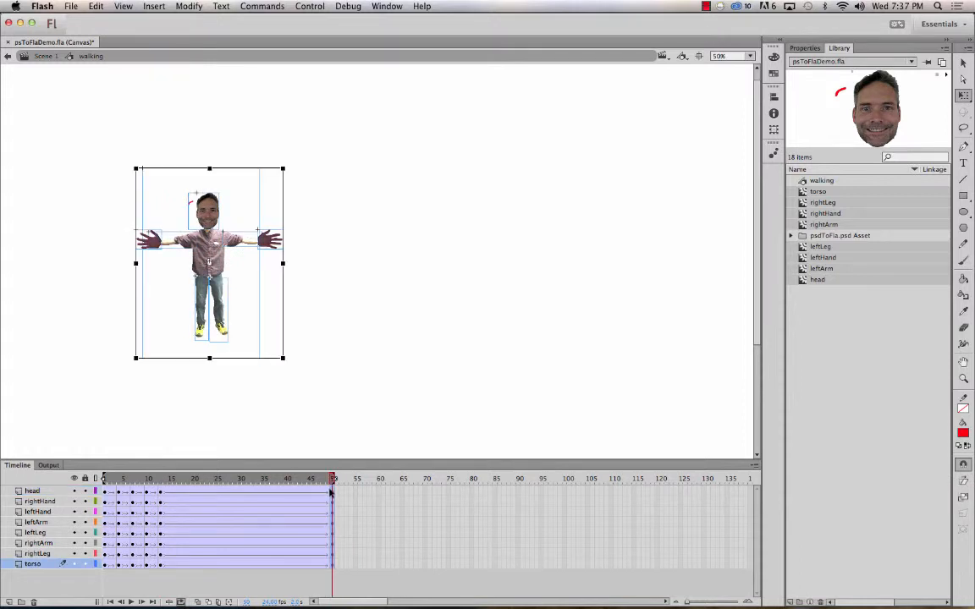
drag(331, 492, 170, 496)
- Remove the leftover frames after frame 15 on all layers and play the shortened walk cycle in a loop
drag(347, 569, 176, 497)
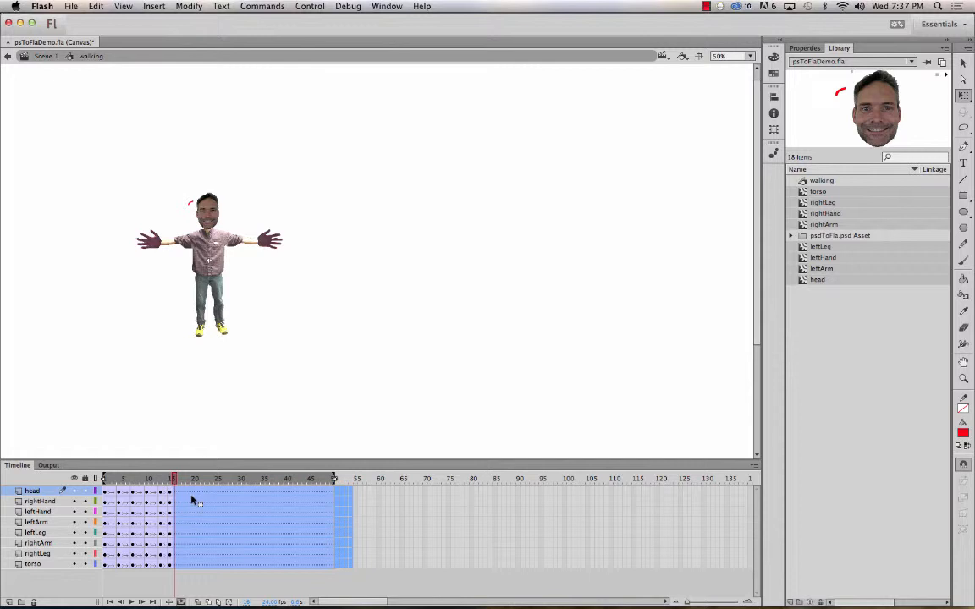
key(shift+F5)
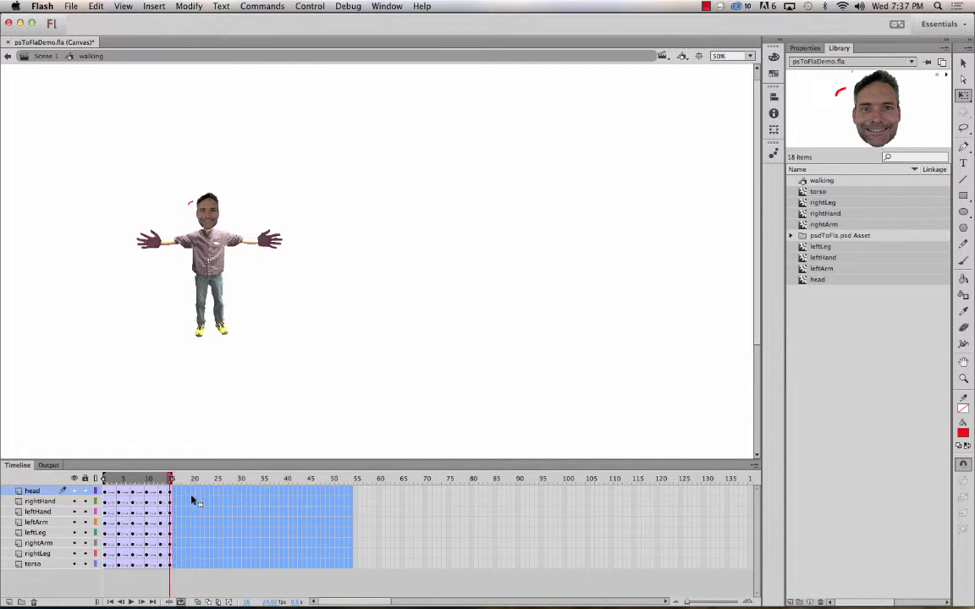
click(129, 602)
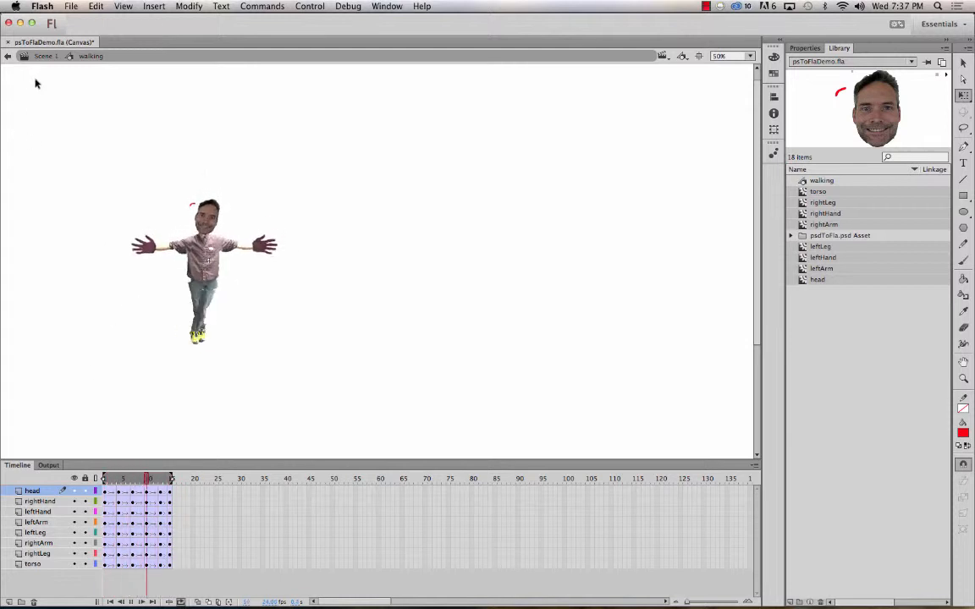
- Return to Scene 1, add a new layer, and place the walking symbol just off the stage's left edge at frame 1
click(44, 57)
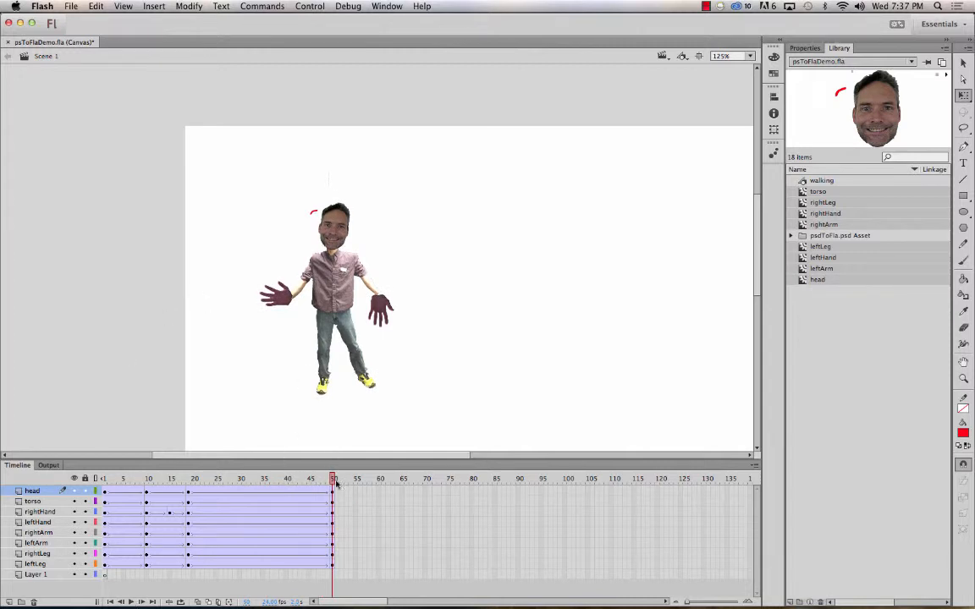
drag(335, 481, 104, 480)
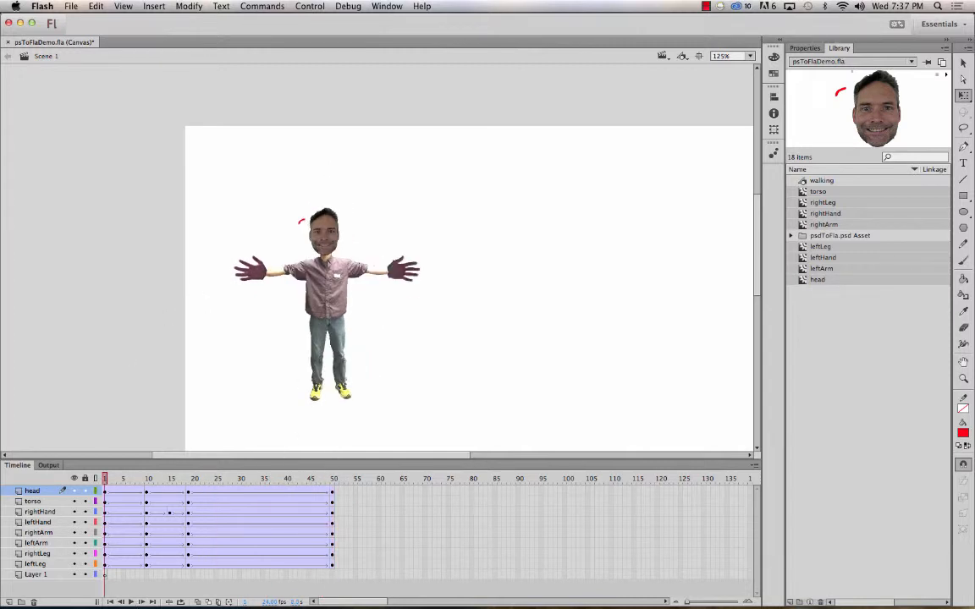
click(8, 602)
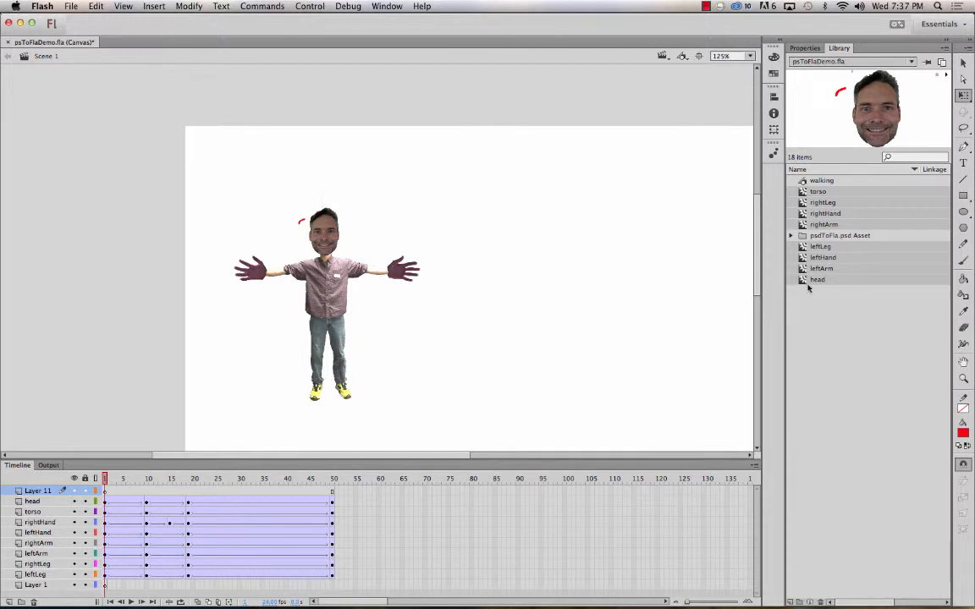
drag(802, 182, 435, 313)
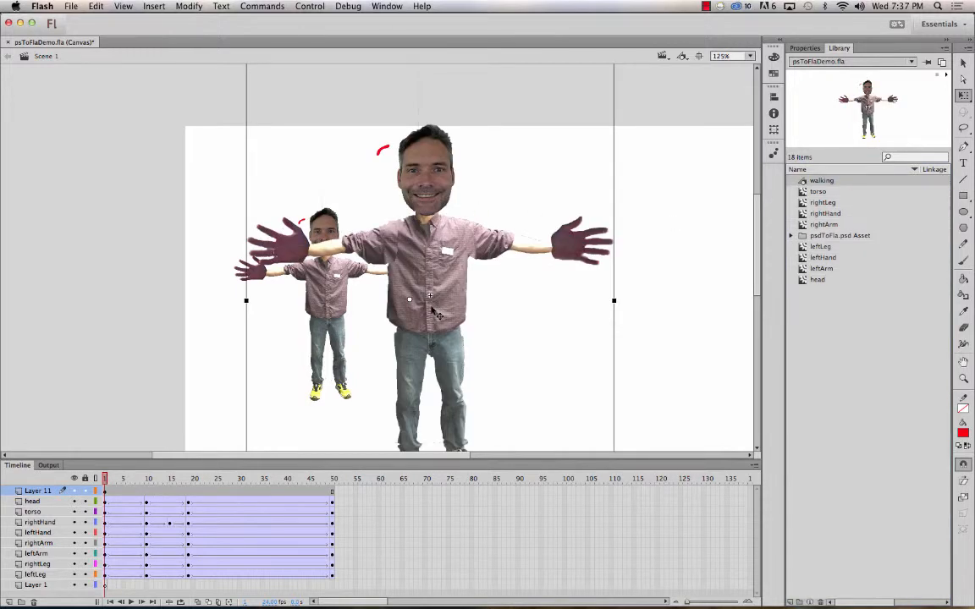
key(super+minus)
drag(391, 285, 207, 268)
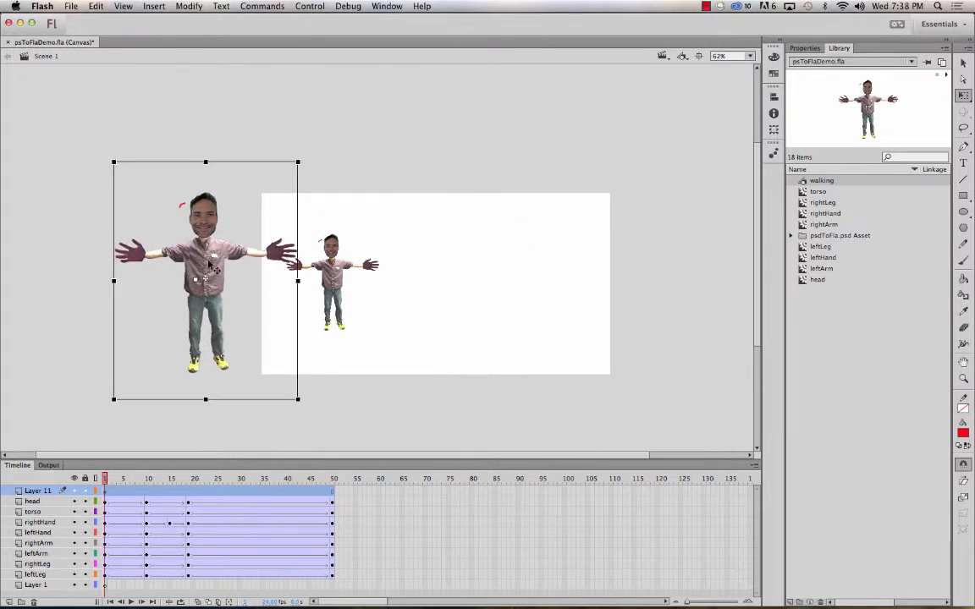
- Create a classic tween on Layer 11, move the walking character past the stage's right edge at frame 50, and preview it
right_click(315, 493)
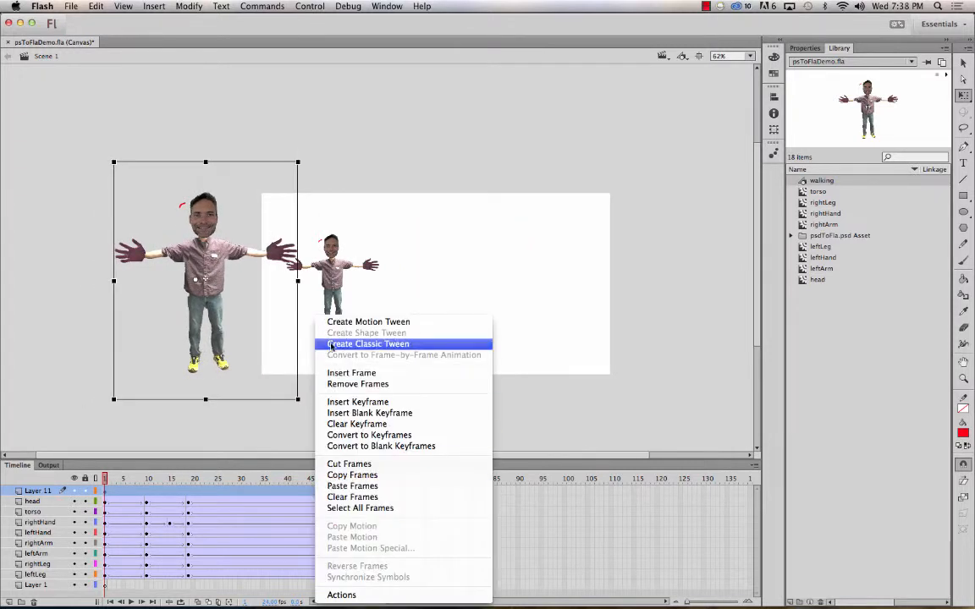
click(338, 312)
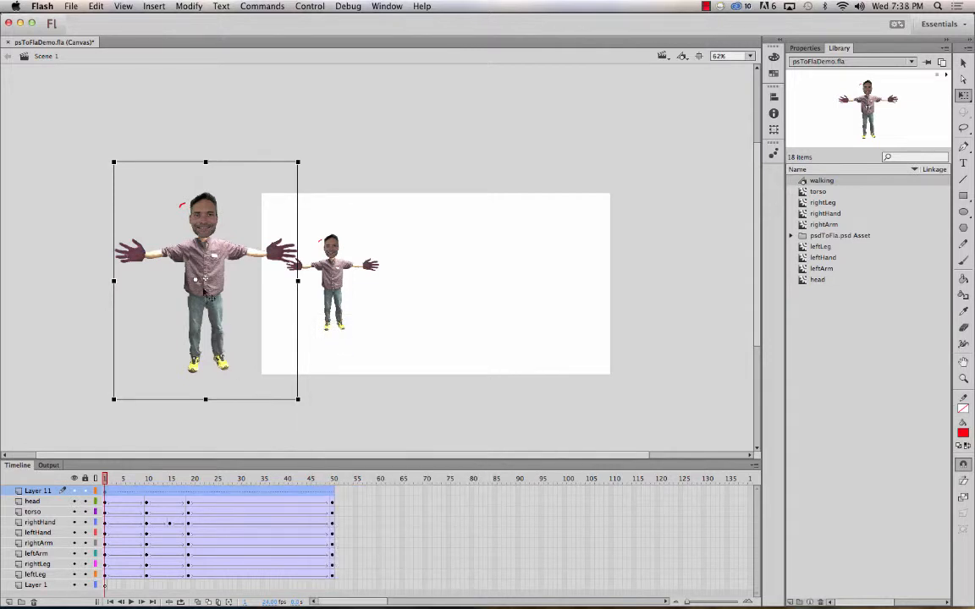
click(334, 496)
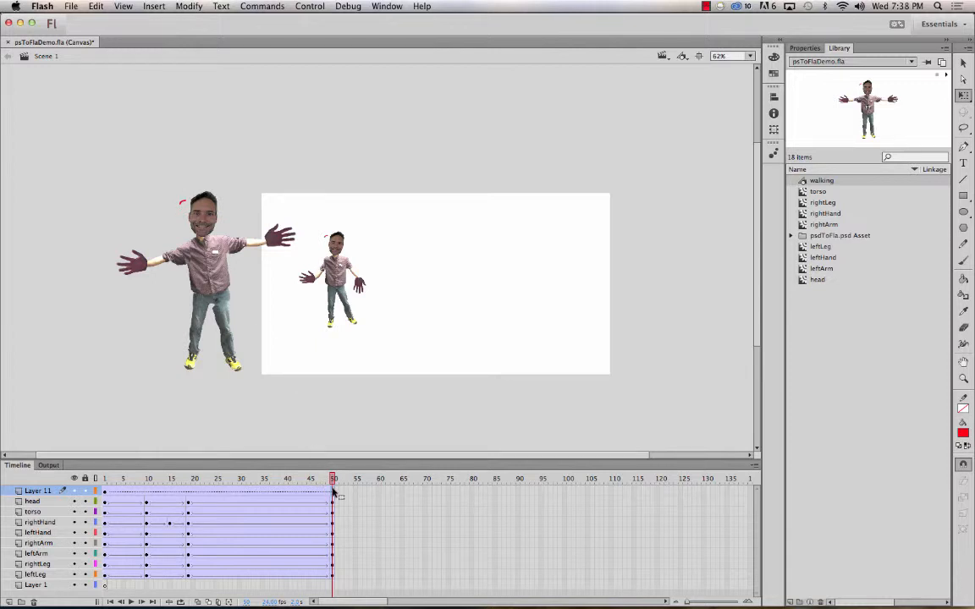
click(225, 342)
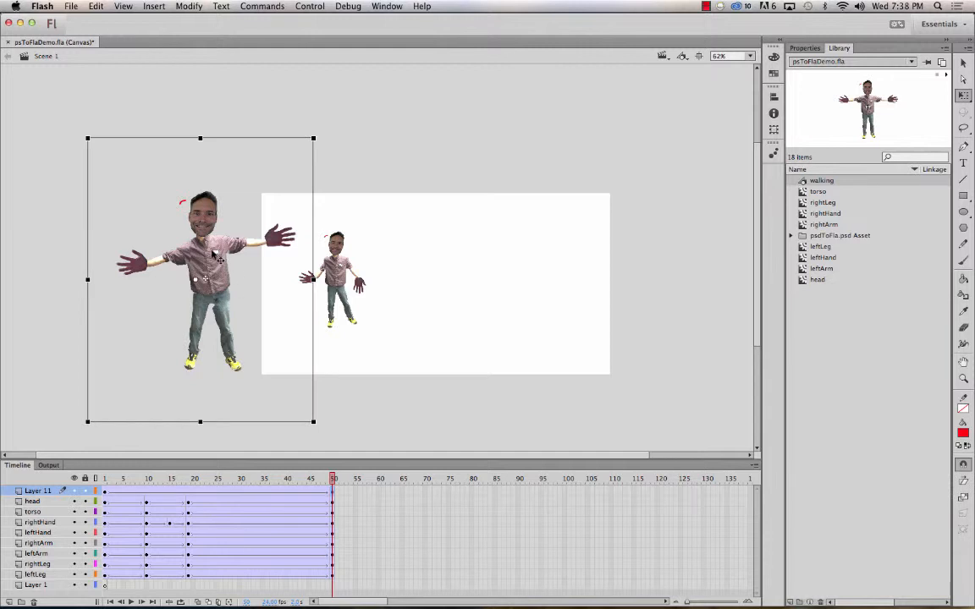
drag(218, 259, 650, 269)
drag(332, 486, 17, 448)
key(Return)
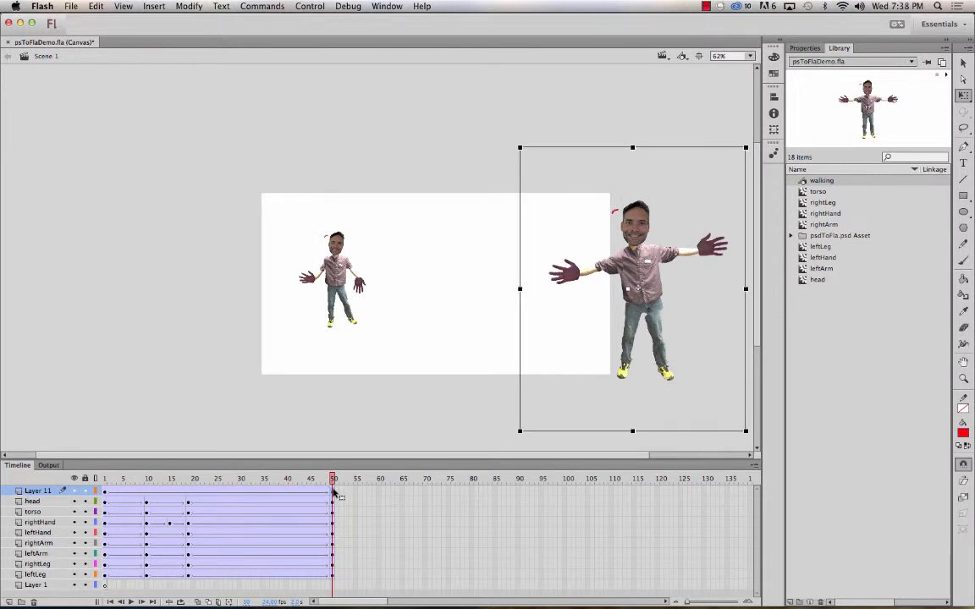
- Move the end keyframe of Layer 11 to frame 65 and test the movie
click(402, 480)
key(Return)
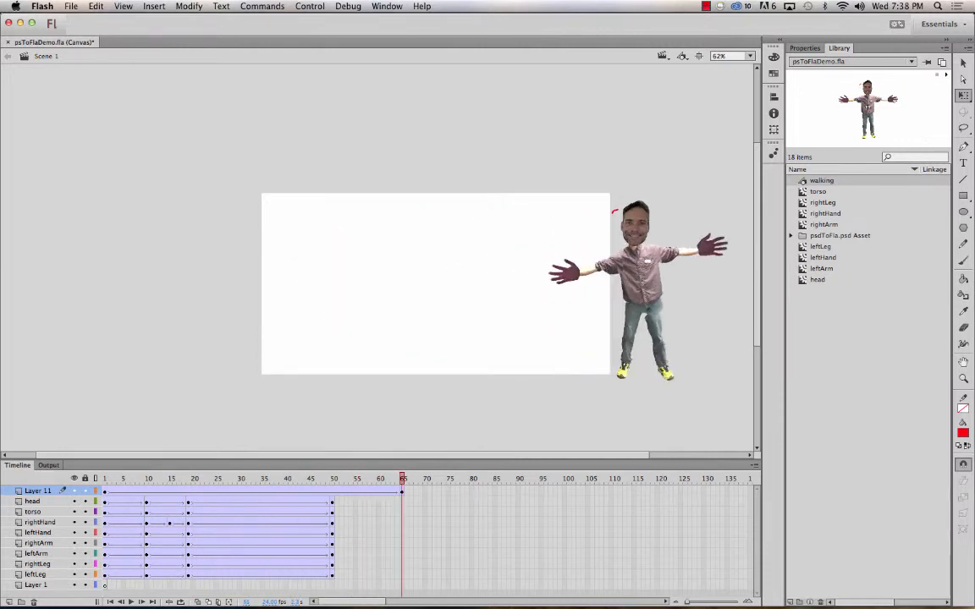
key(super+Return)
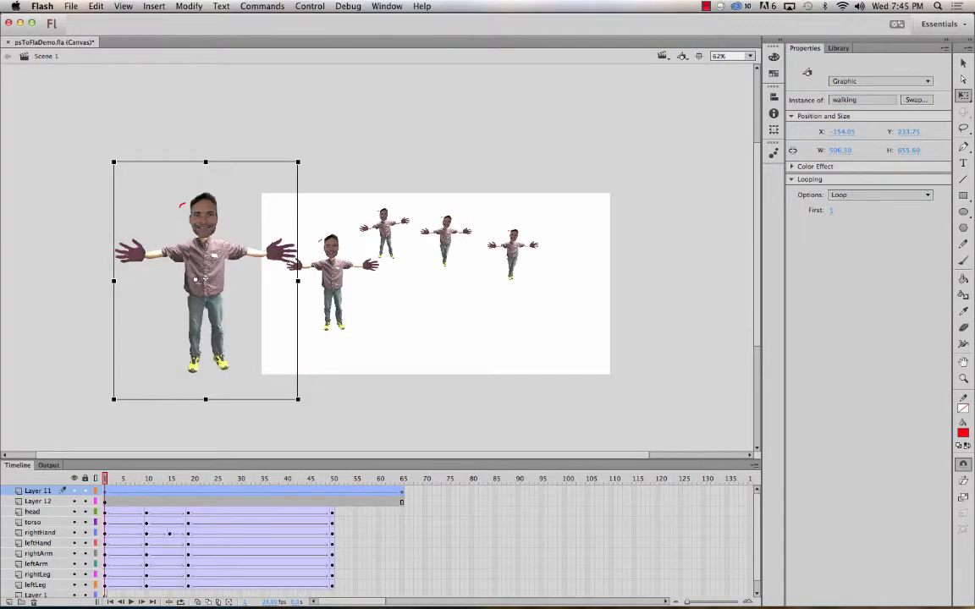
- Add a new layer above Layer 11 and try a red brush-drawn rectangle outline at its frame 1, undoing the drawing
click(134, 480)
drag(133, 481, 104, 481)
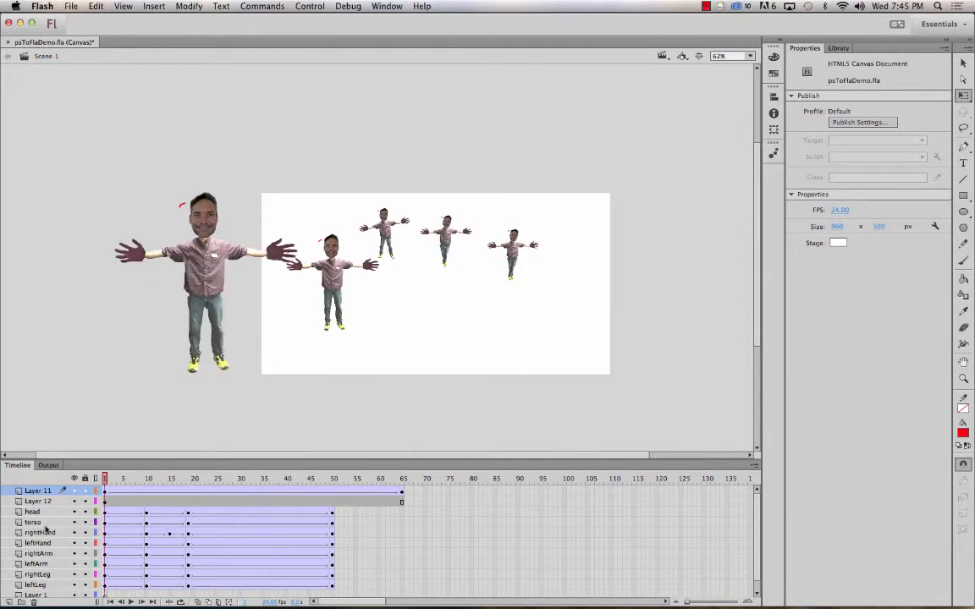
click(7, 602)
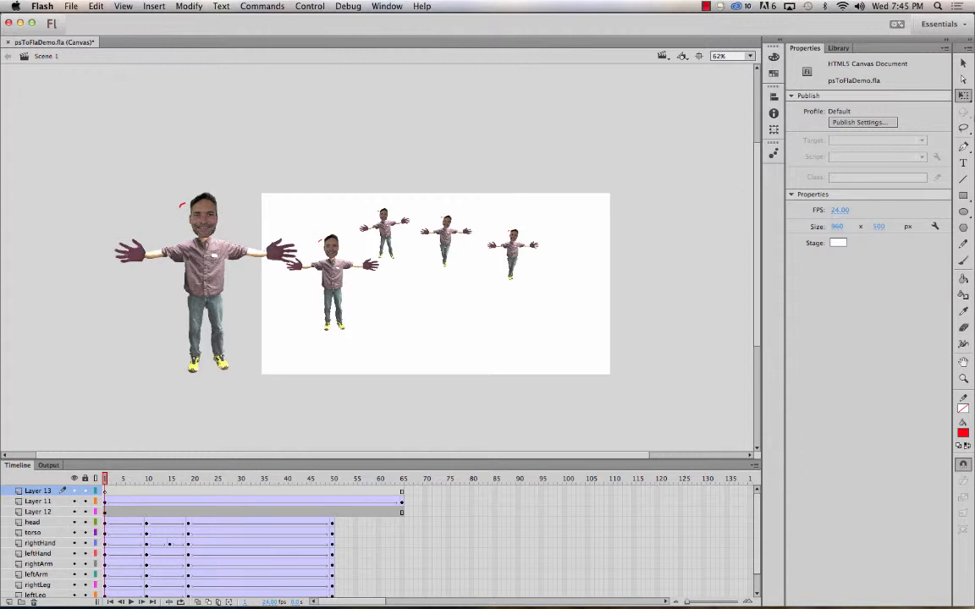
click(962, 263)
mouse_move(497, 295)
mouse_down()
mouse_move(379, 293)
mouse_move(384, 340)
mouse_move(508, 335)
mouse_move(498, 289)
mouse_up()
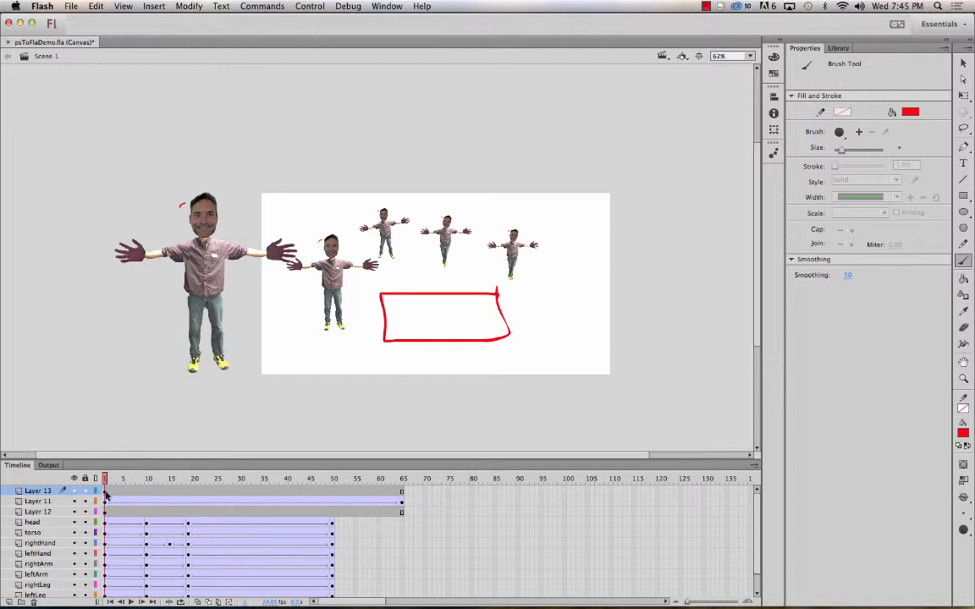
key(super+z)
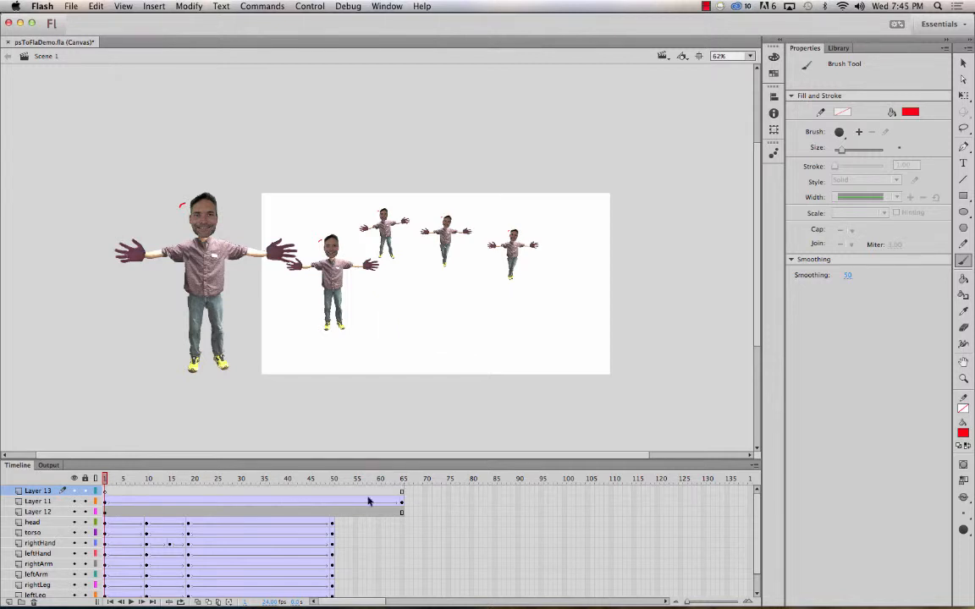
- Insert a blank keyframe at frame 45 of Layer 13, brush a red rectangular outline low on the stage, and scrub back to preview it
click(278, 494)
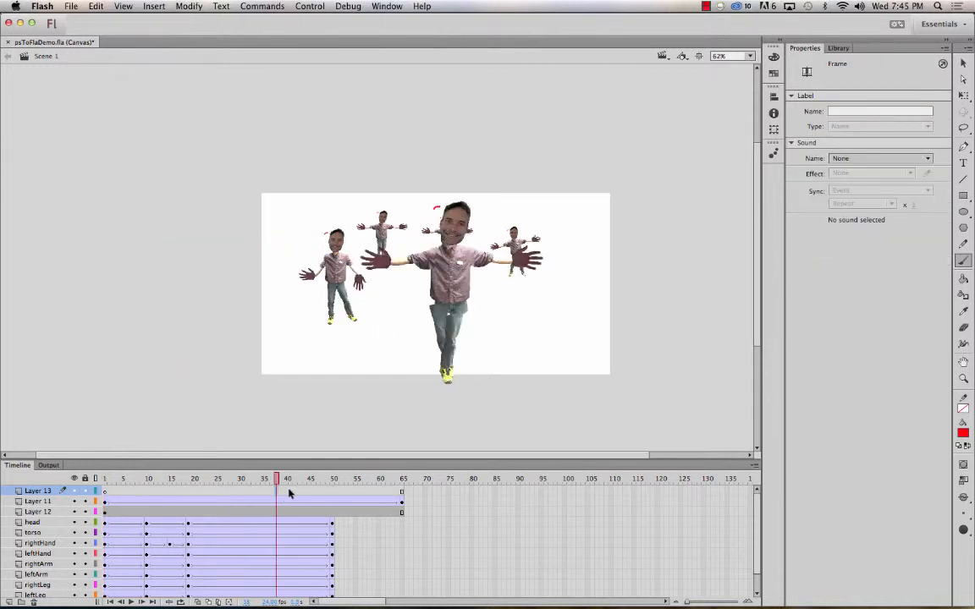
click(310, 491)
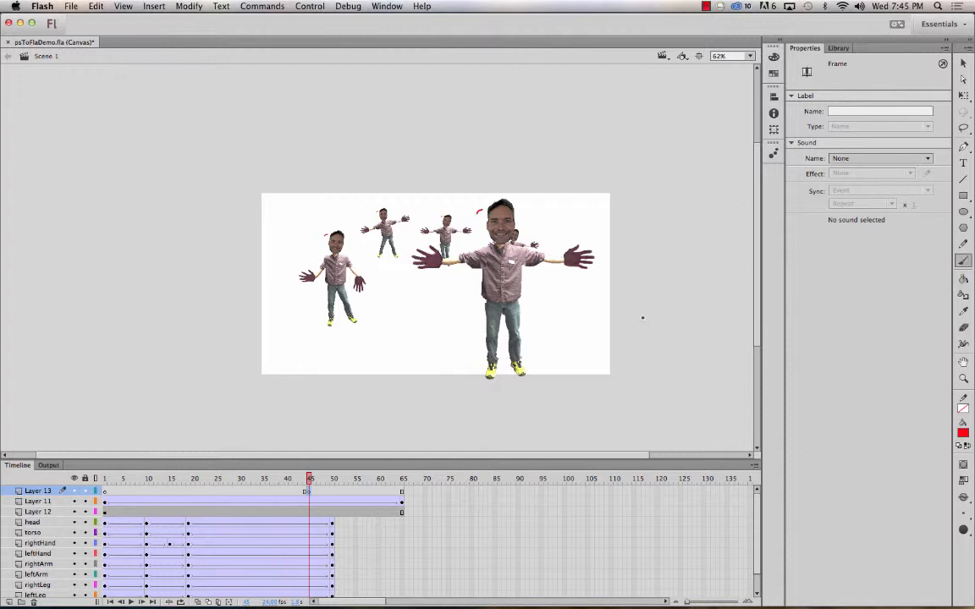
drag(454, 318, 364, 333)
mouse_move(432, 342)
mouse_down()
mouse_move(457, 332)
mouse_move(459, 316)
mouse_up()
drag(313, 479, 212, 471)
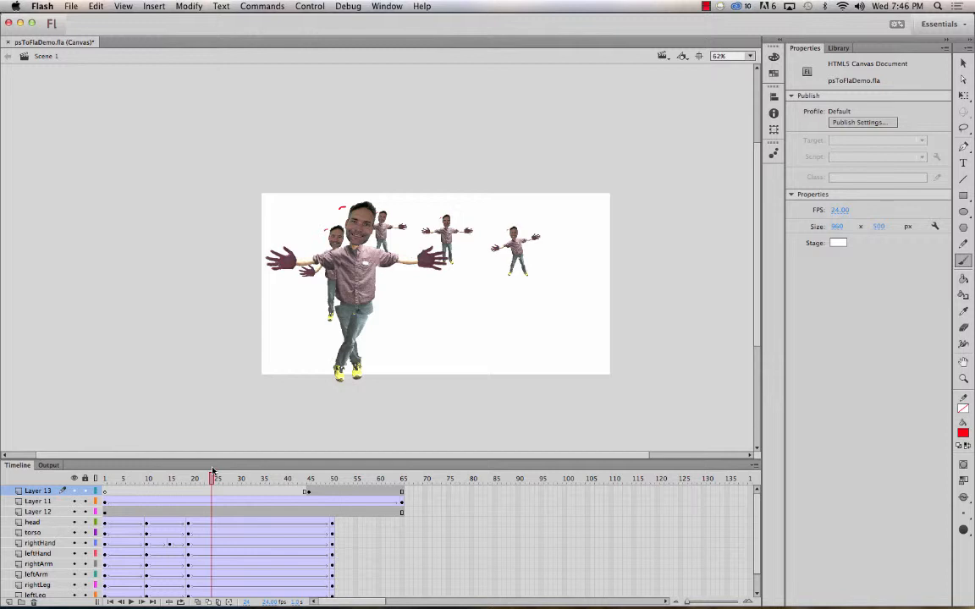
- Extend the frames of Layer 13 to frame 135 so the red outline keeps showing
click(401, 501)
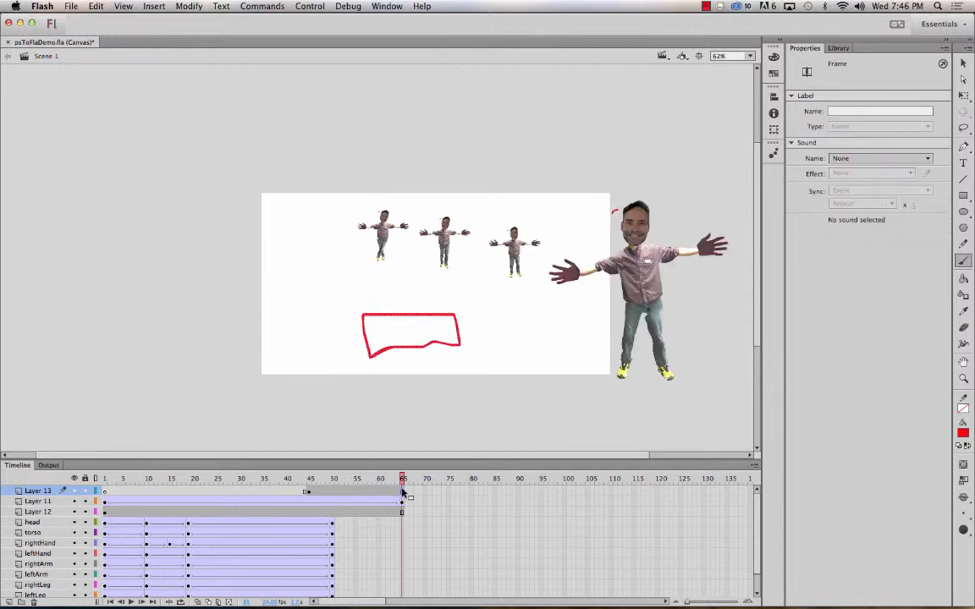
click(728, 492)
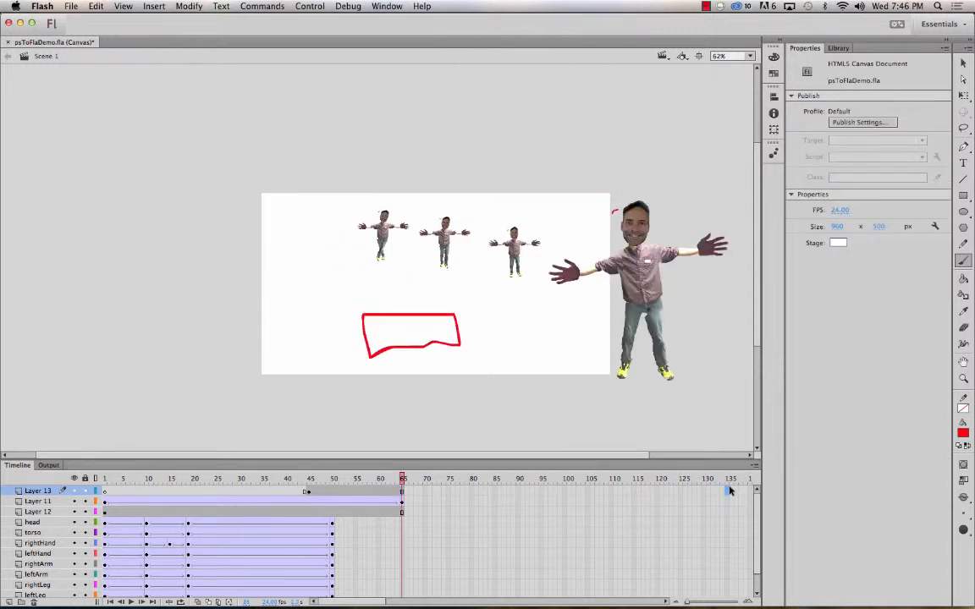
click(730, 489)
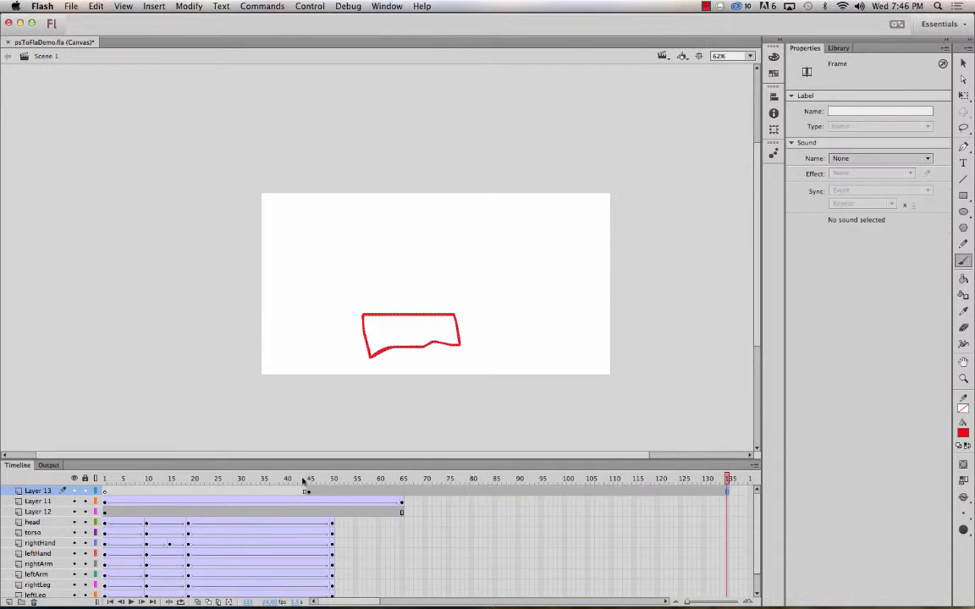
- Add a layer above Layer 13 with a blank keyframe at frame 74 and place the walking symbol on the stage there
click(8, 602)
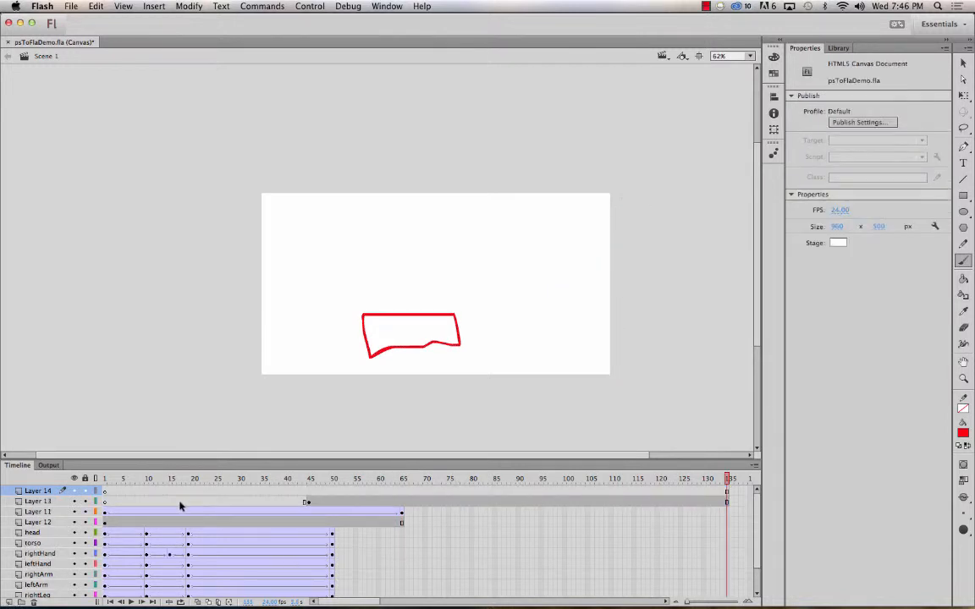
click(443, 489)
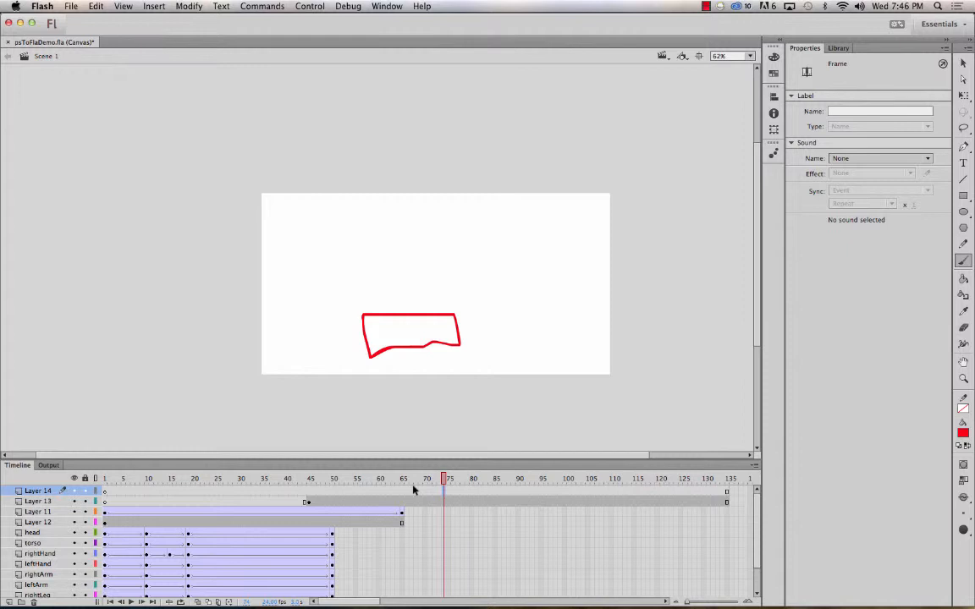
key(F7)
click(838, 48)
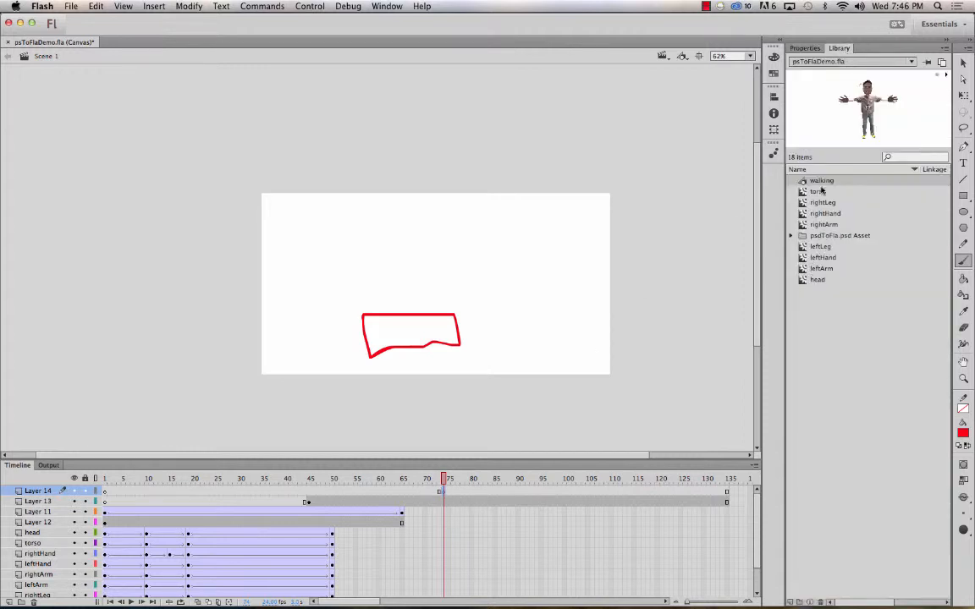
drag(821, 182, 372, 315)
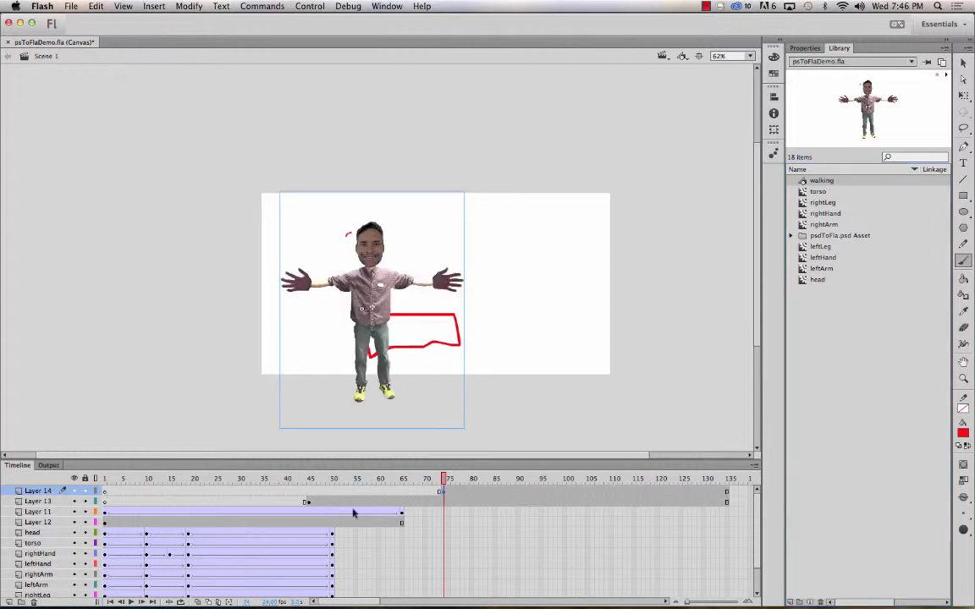
- Insert a blank keyframe at frame 103 of Layer 14 to end the walking symbol's appearance, and step on to frame 105
click(575, 495)
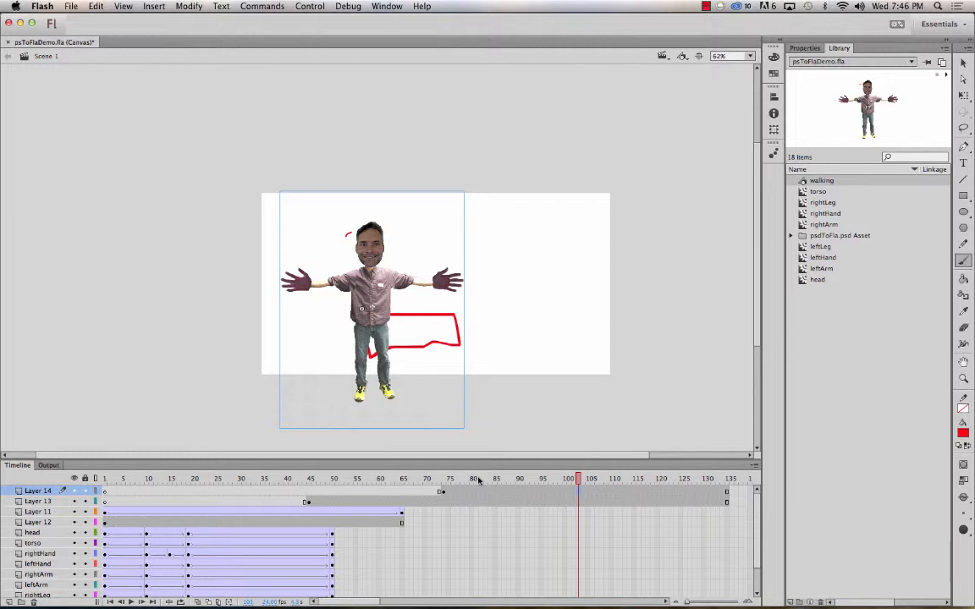
key(F7)
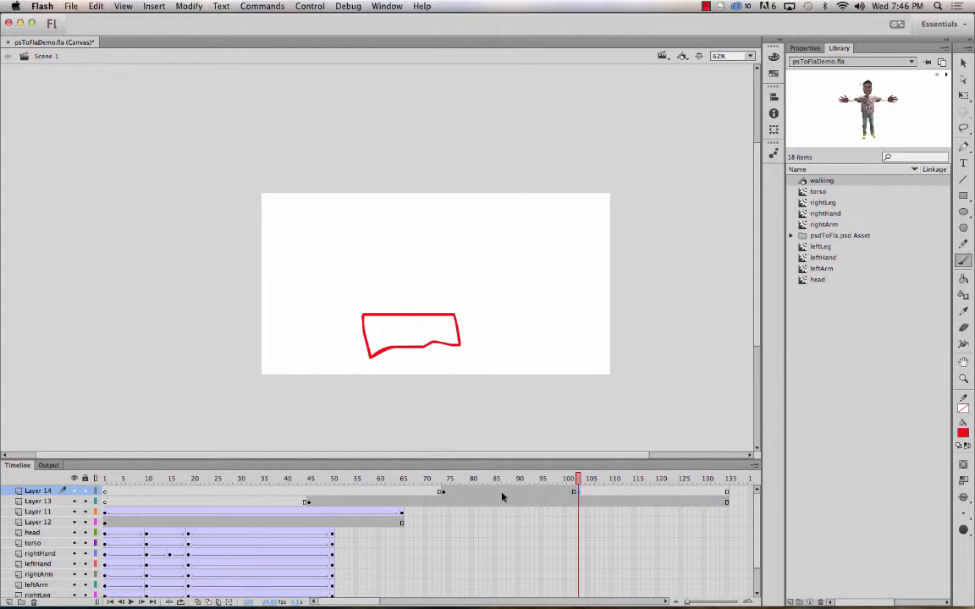
key(period)
key(period)
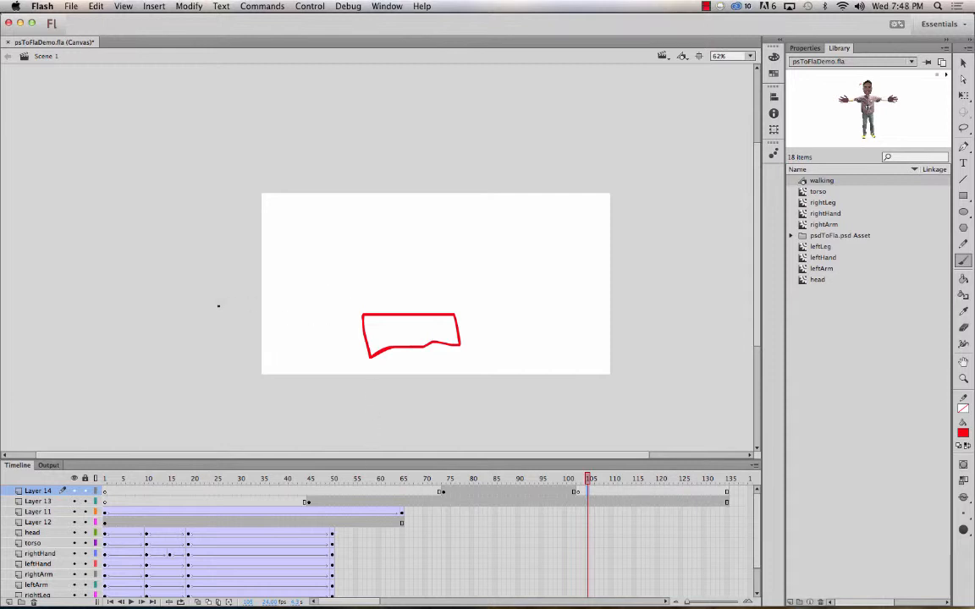
- Import music.mp3 from the programming/audio/data folder into the library and select it to preview its waveform
click(71, 6)
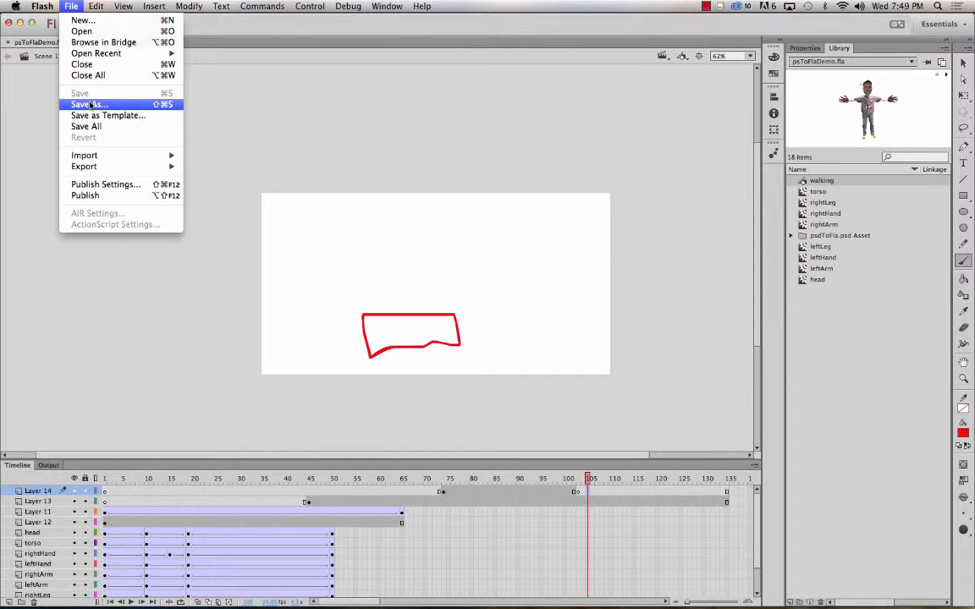
mouse_move(82, 154)
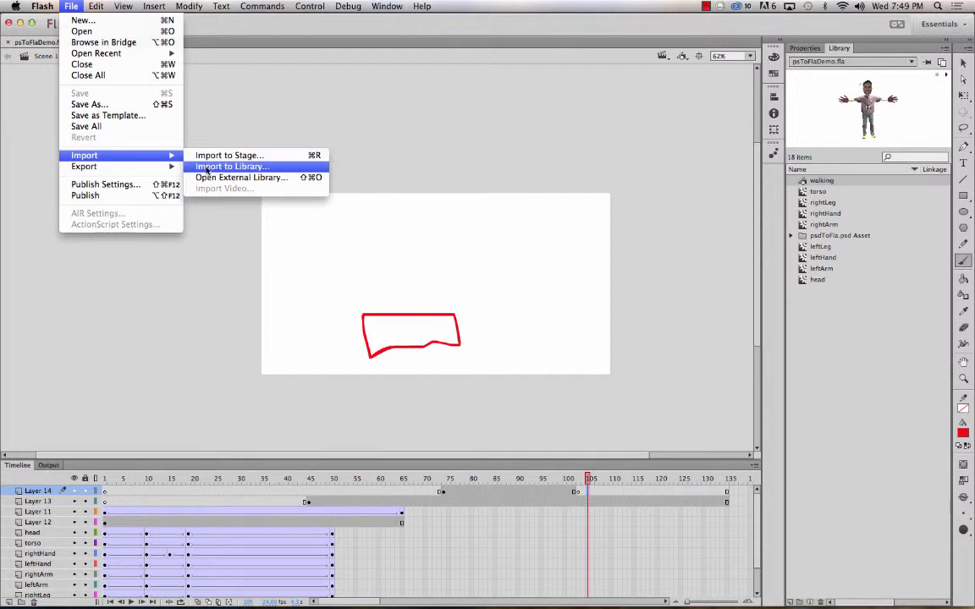
click(316, 167)
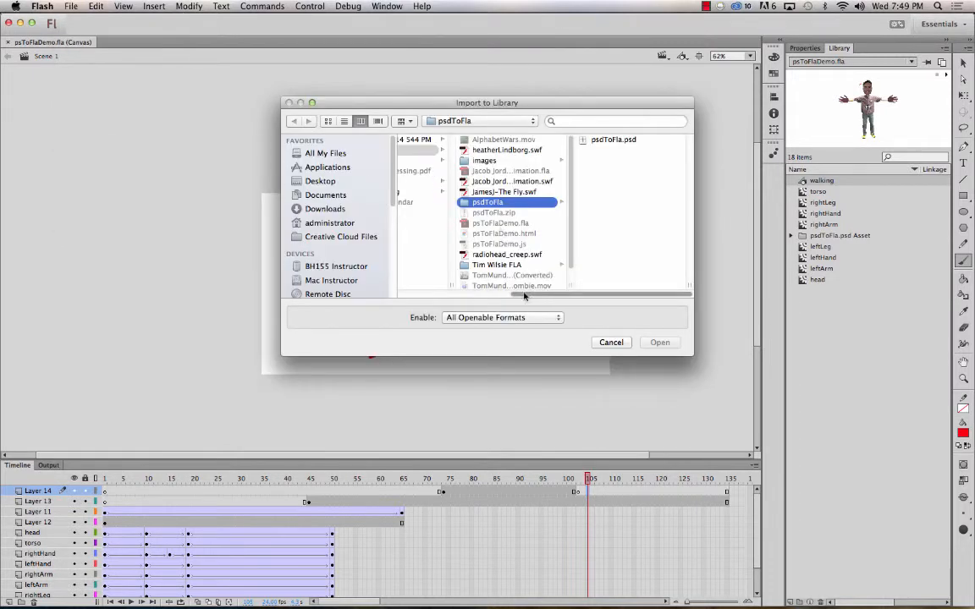
scroll(488, 294, left, 3)
scroll(488, 295, left, 2)
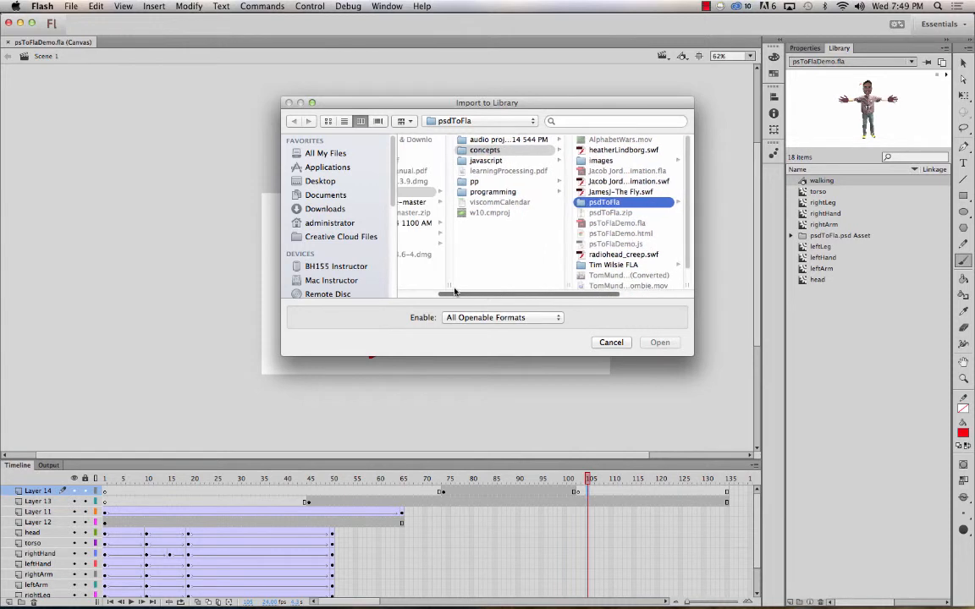
click(478, 189)
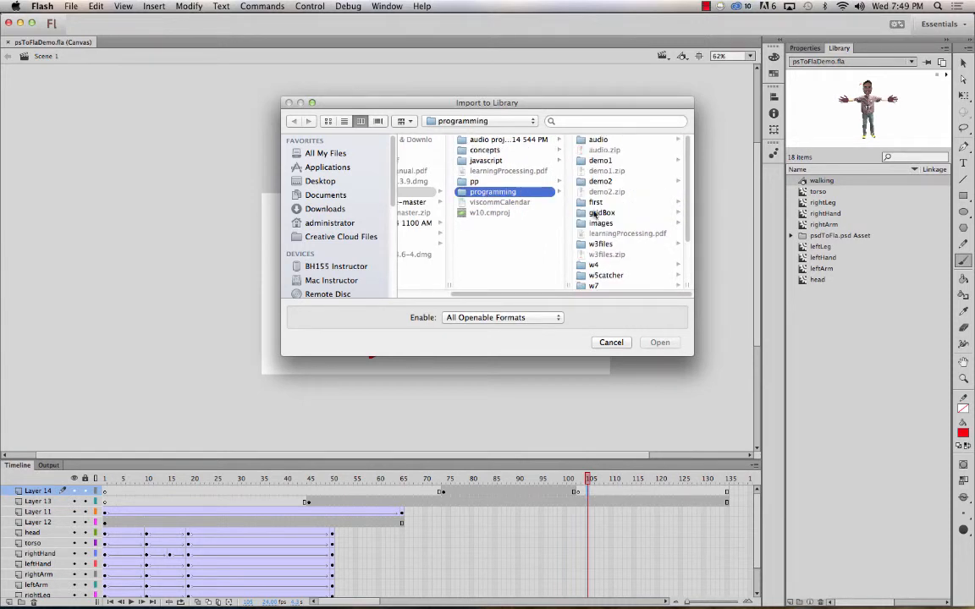
click(592, 140)
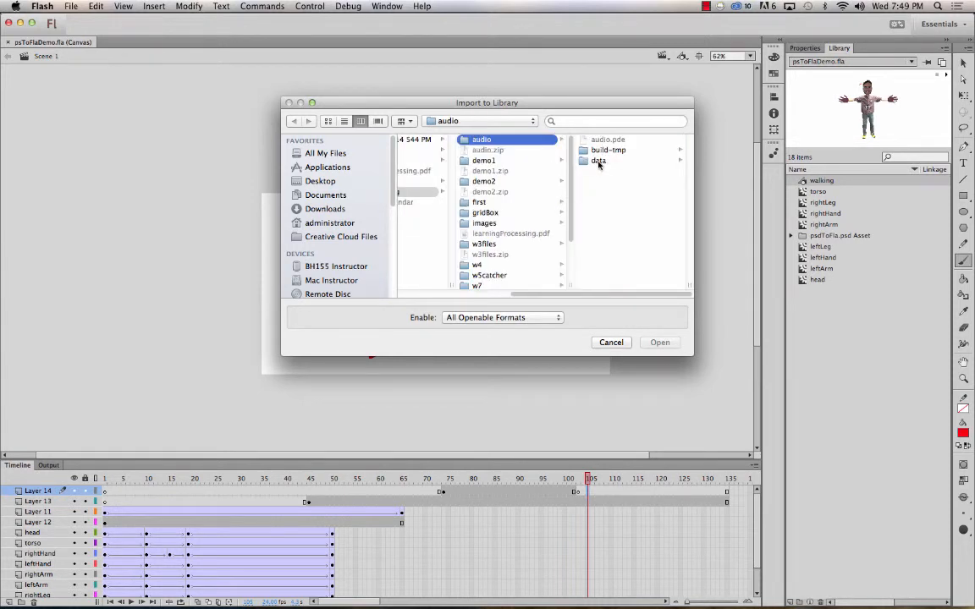
click(598, 160)
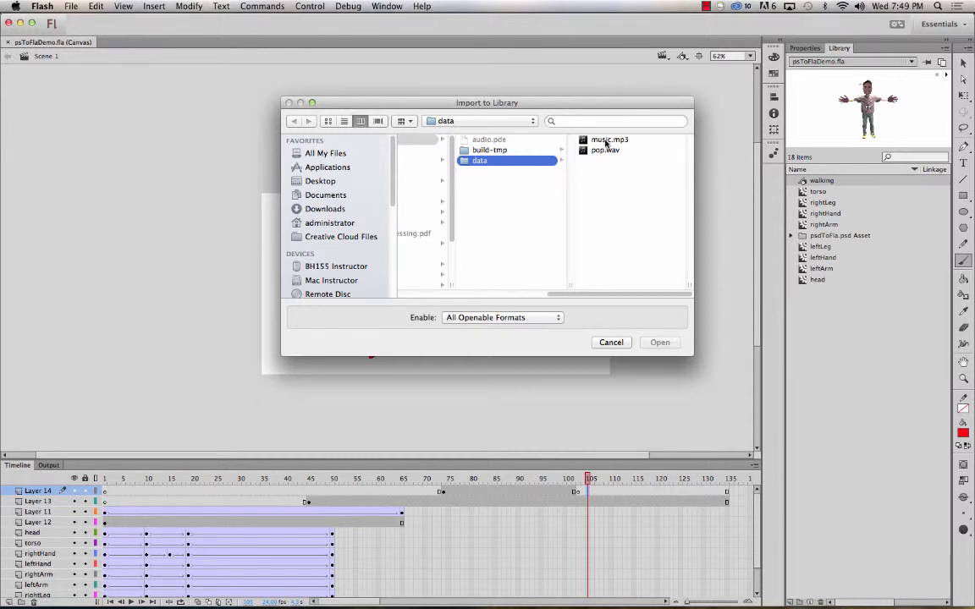
click(605, 141)
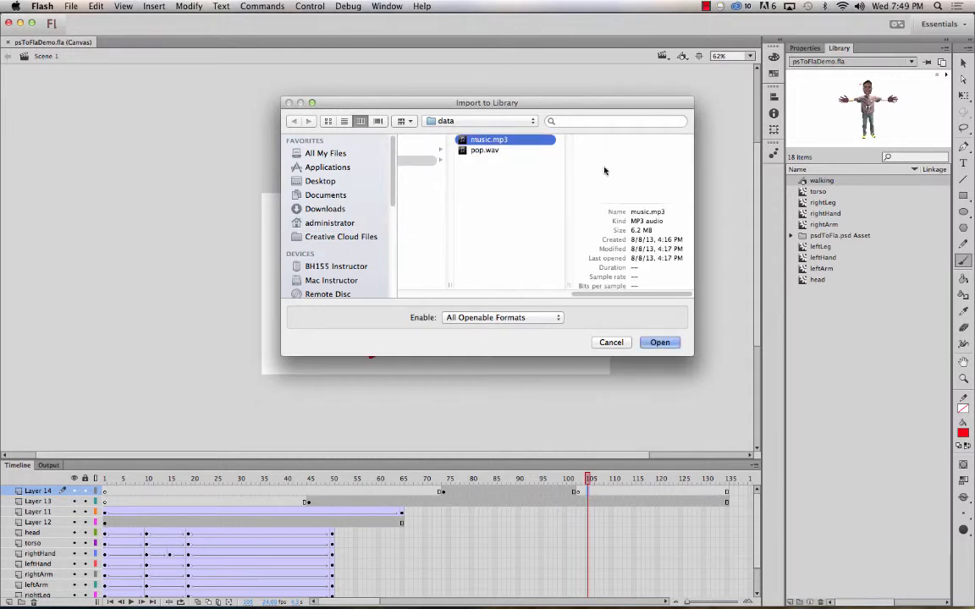
click(660, 343)
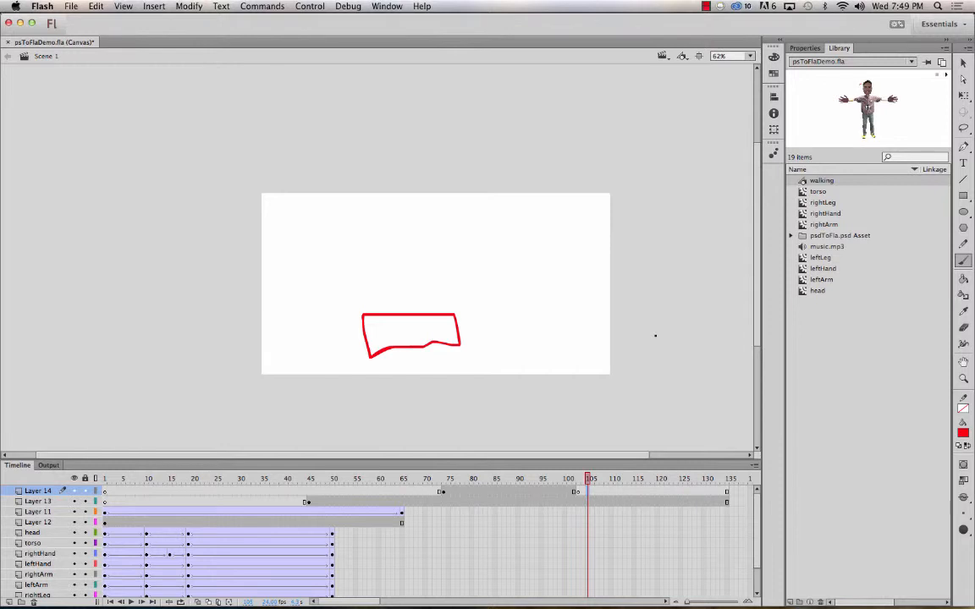
click(832, 246)
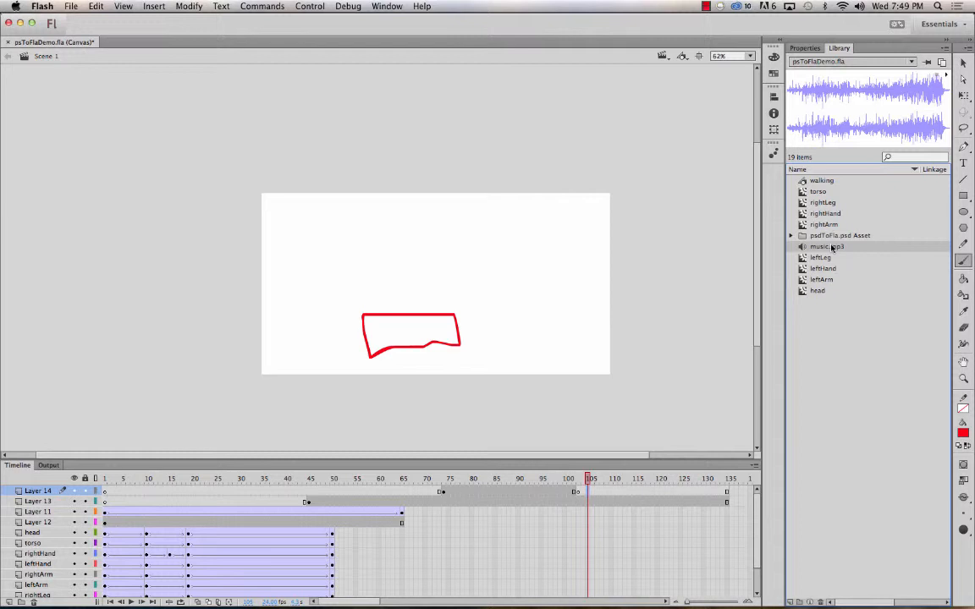
- Add a new layer at the top of the layer stack, name it music, and lock it
click(806, 48)
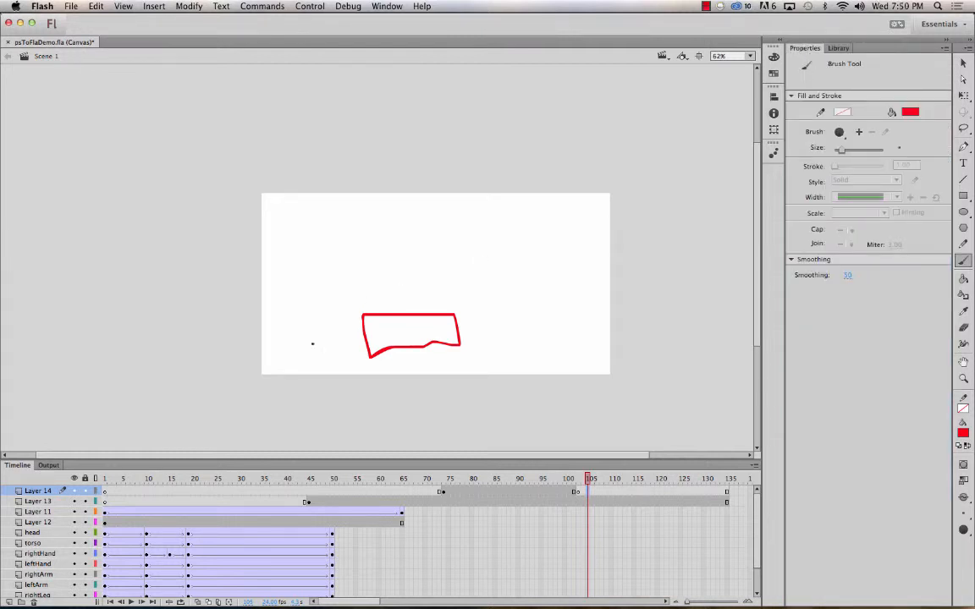
click(10, 603)
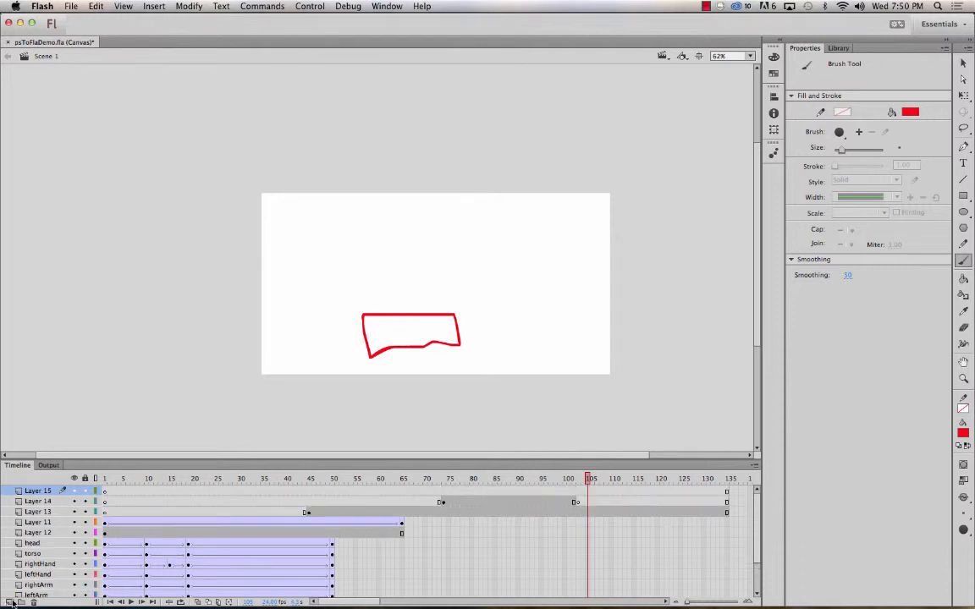
double_click(39, 491)
text(music)
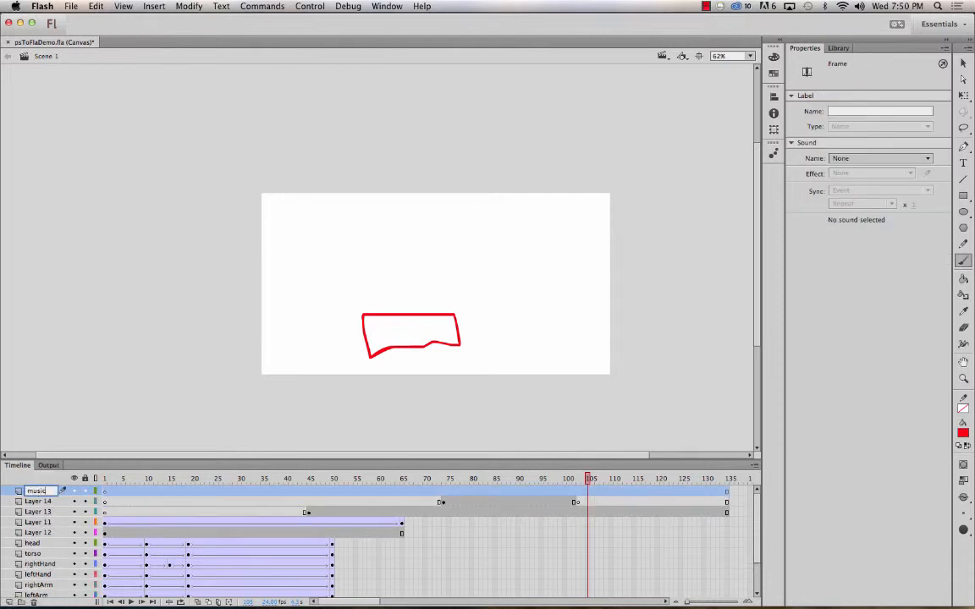
key(Return)
click(86, 491)
- Assign the sound music.mp3 to frame 1 of the music layer, keeping its sync option at Event
click(173, 496)
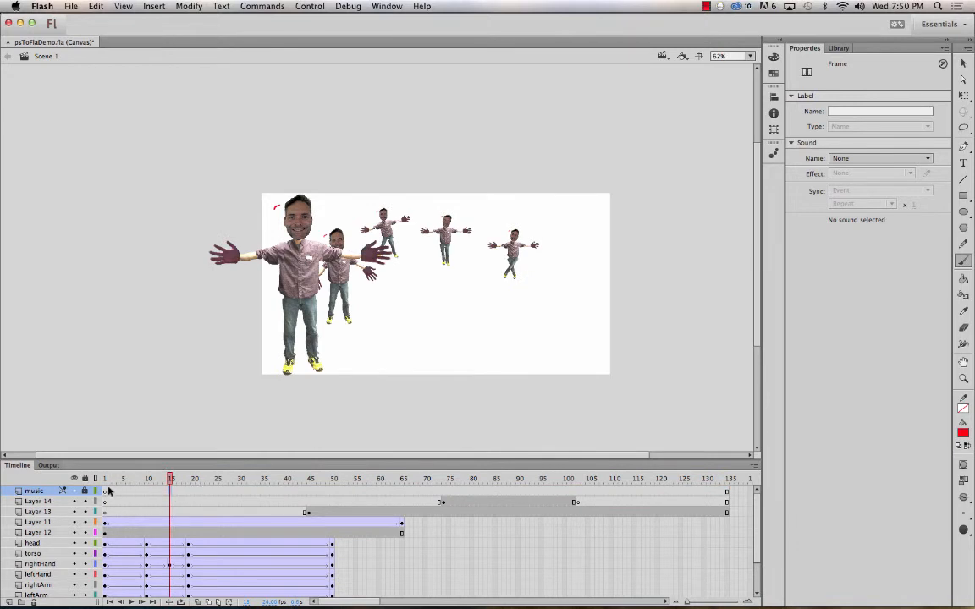
click(105, 496)
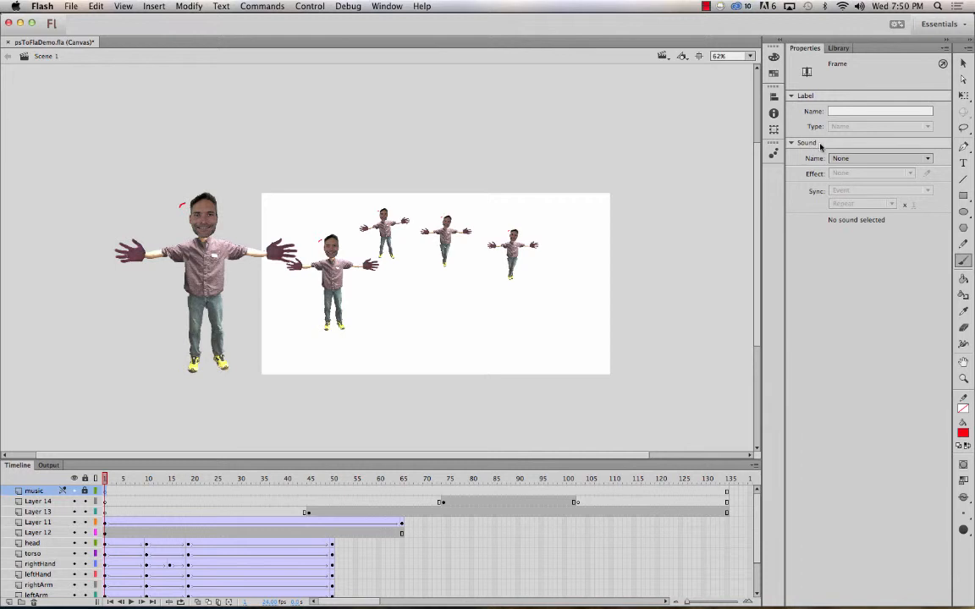
click(880, 159)
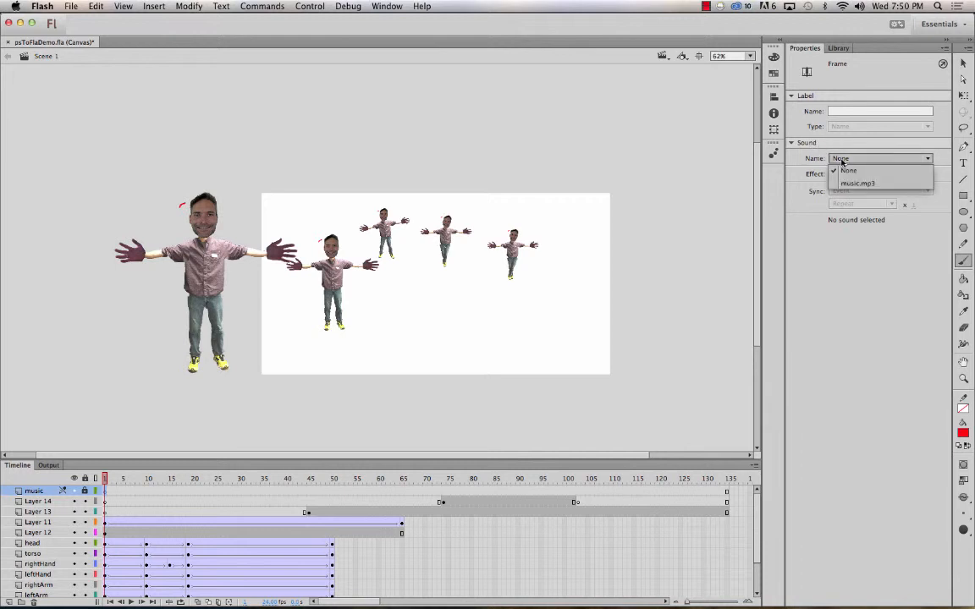
click(880, 187)
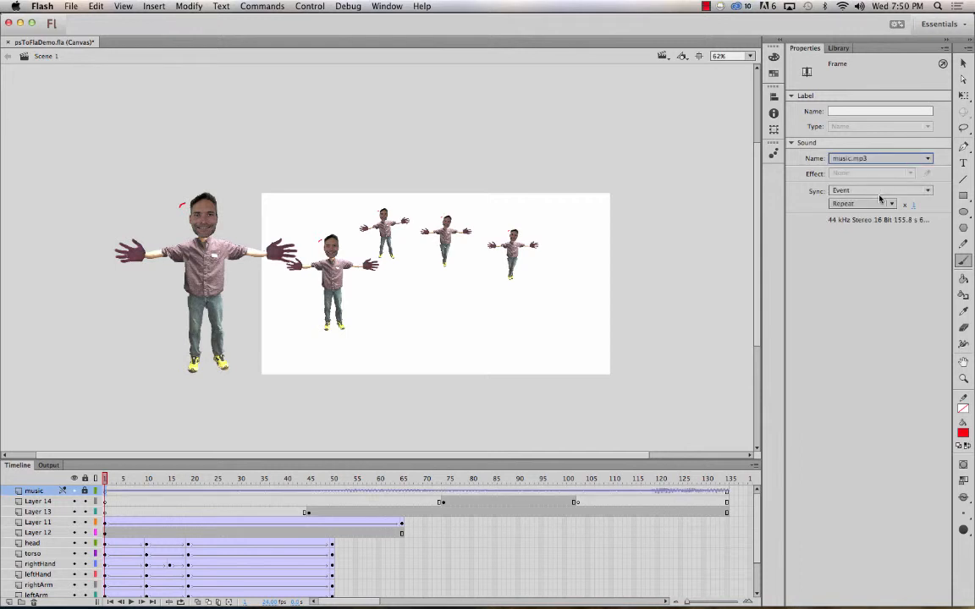
click(880, 190)
click(815, 192)
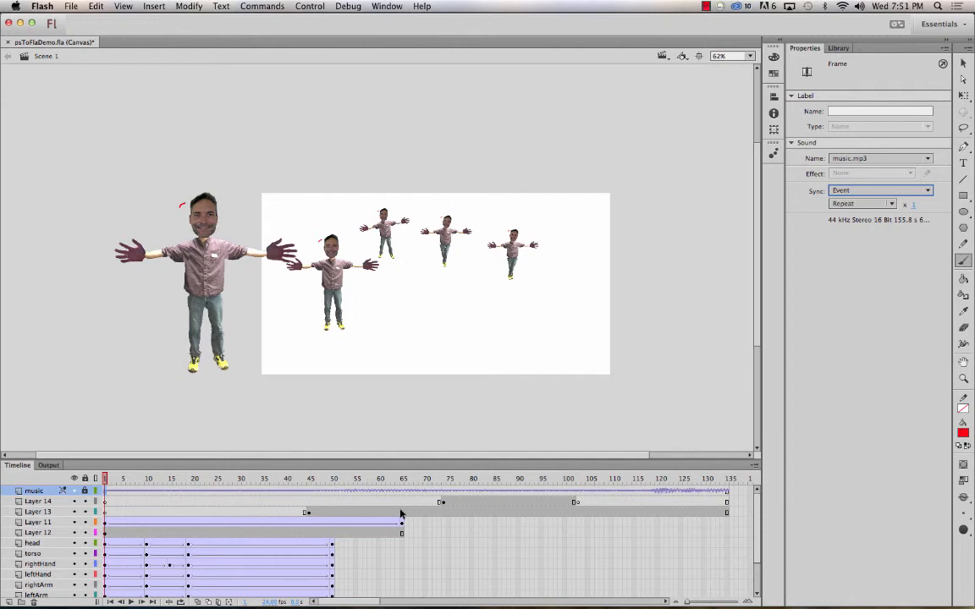
- Test the movie in the browser to check the animation with its music, close the preview tab, and return to the Flash document
click(310, 6)
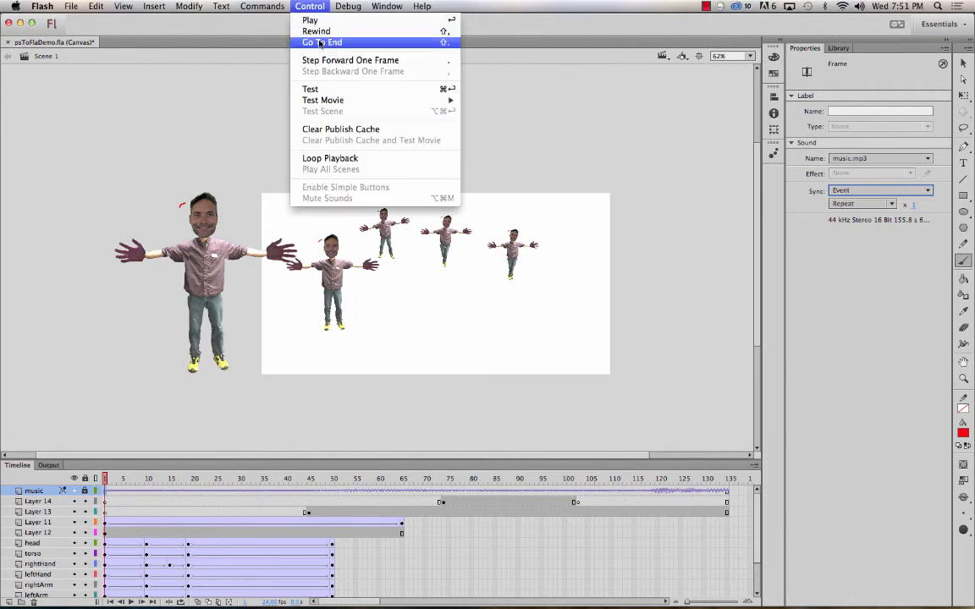
click(449, 91)
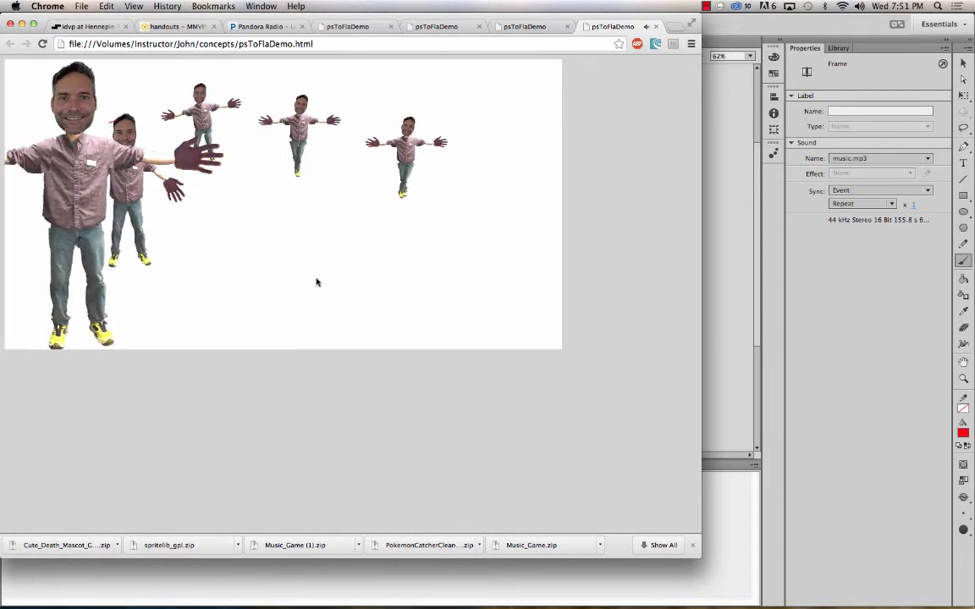
click(656, 28)
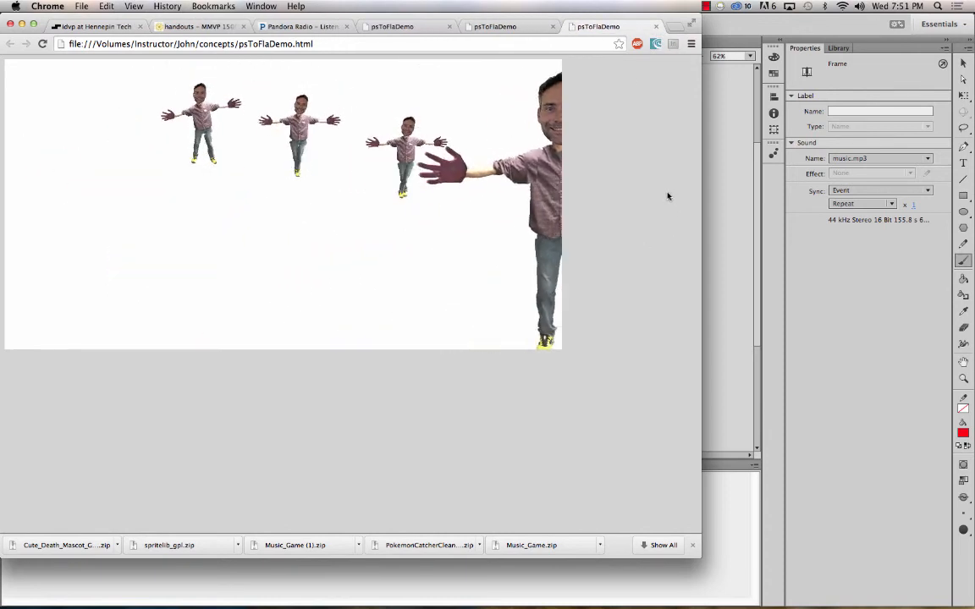
click(715, 178)
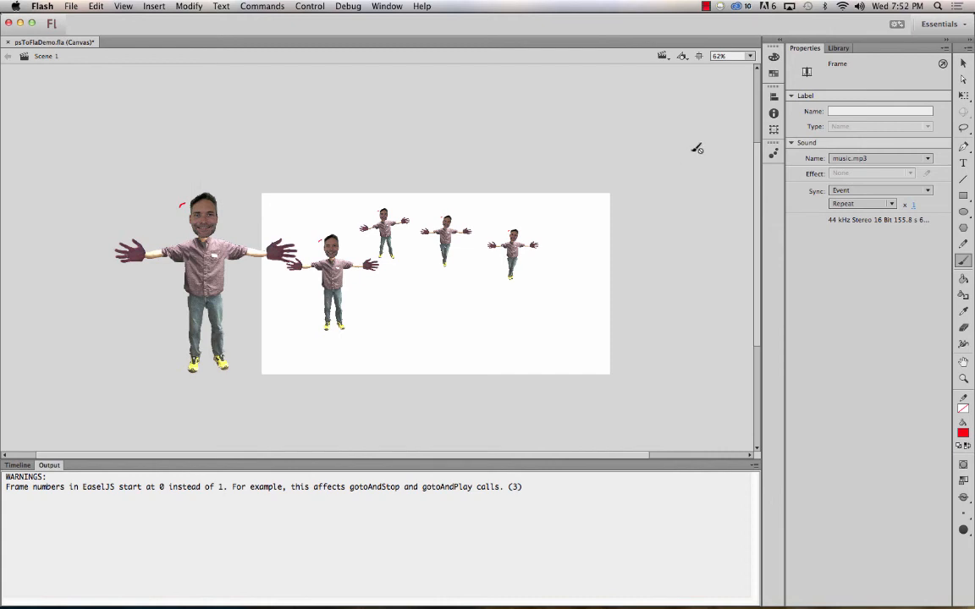
- Show the library and the timeline, and scrub the playhead from frame 33 past frame 115 to review the animation
click(836, 48)
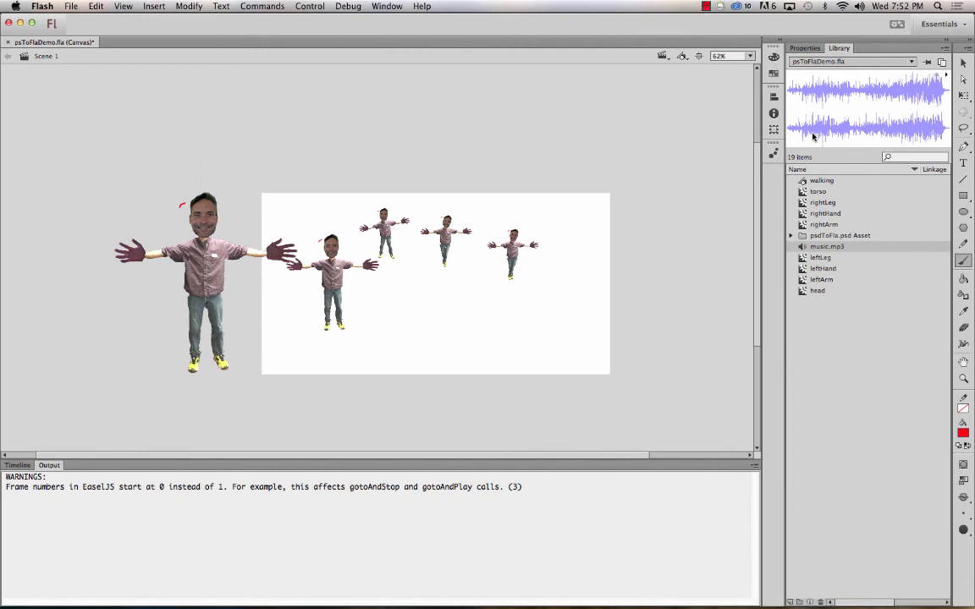
click(19, 468)
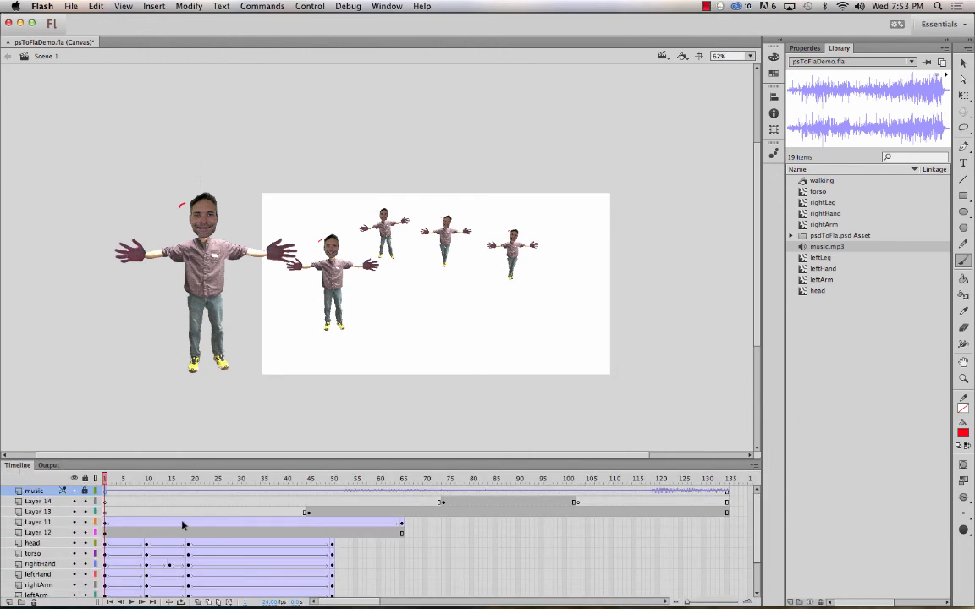
click(253, 479)
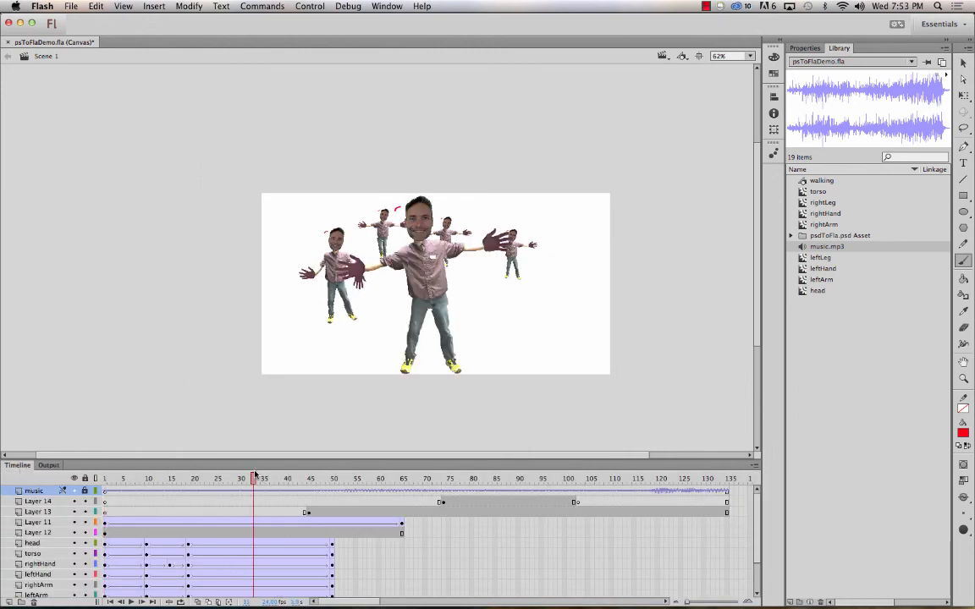
click(299, 479)
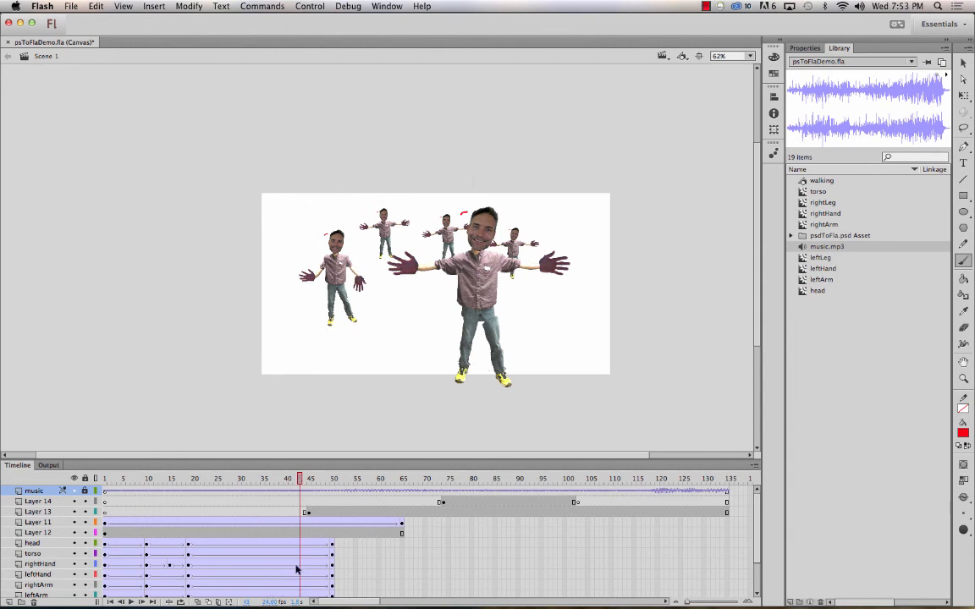
key(period)
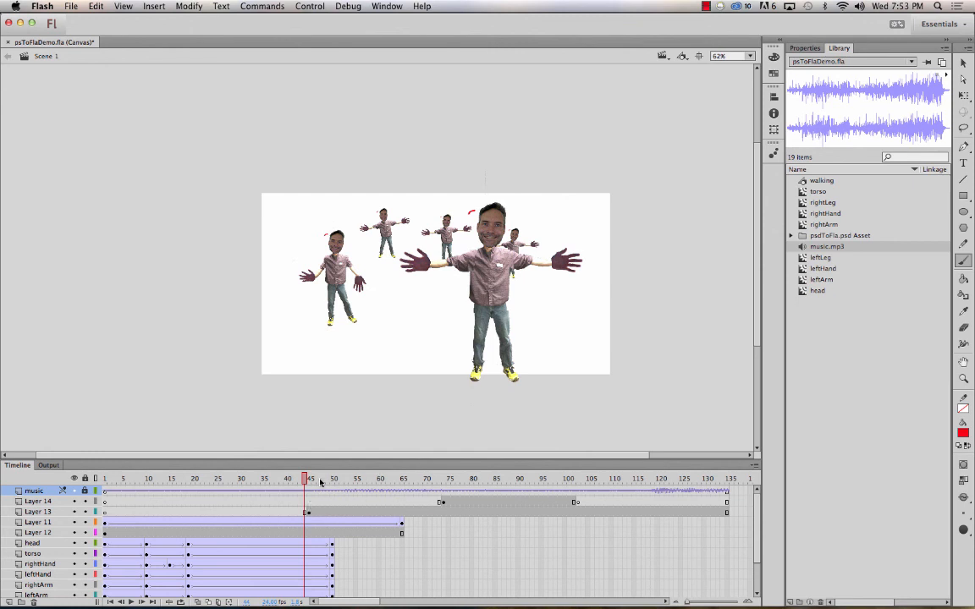
drag(306, 479, 644, 479)
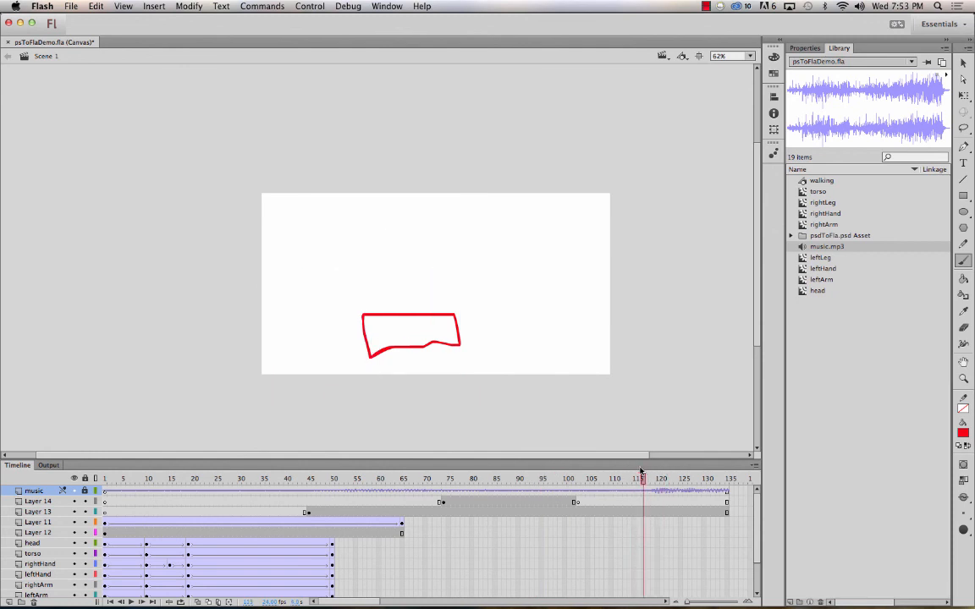